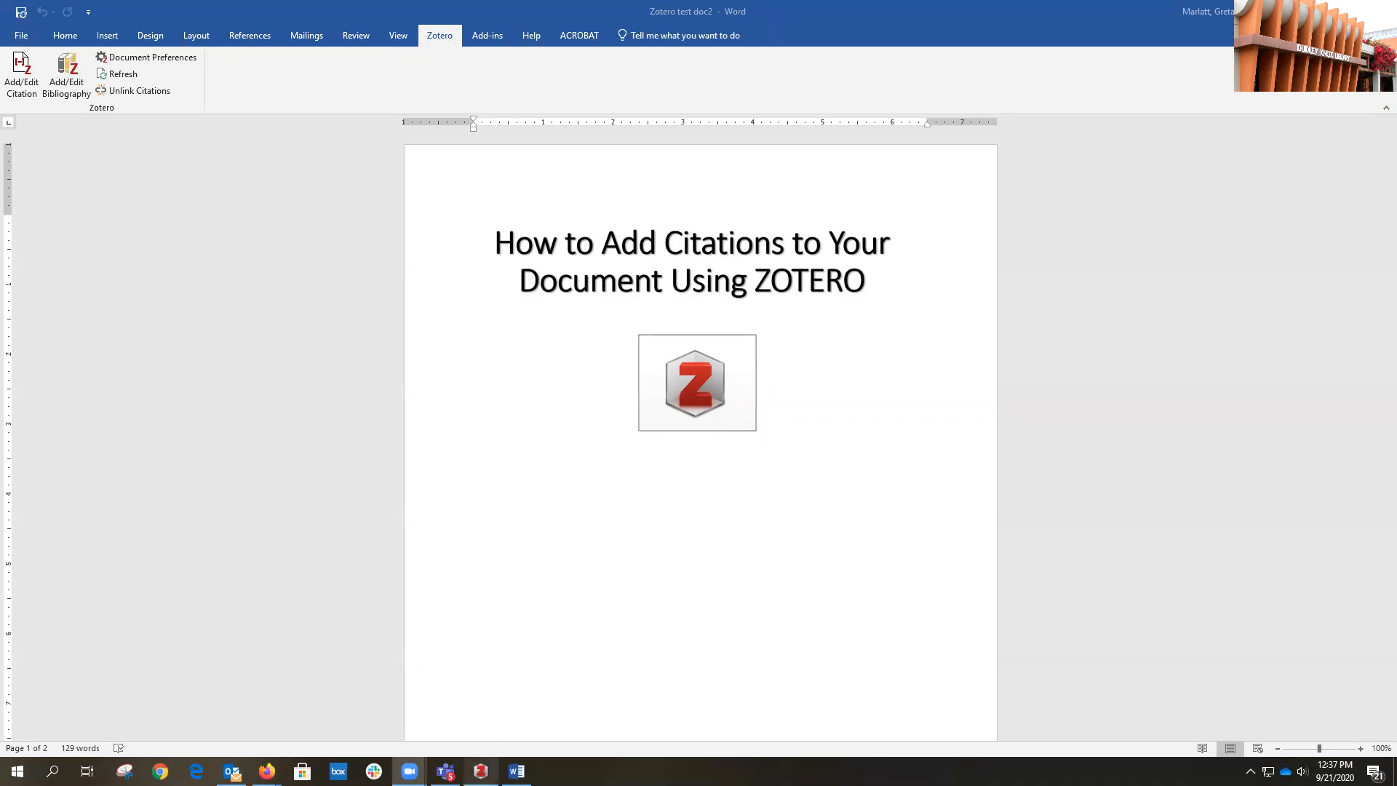
Switch to Zotero and check the Microsoft Word add-in option in the word processor citation preferences.
left_click(480, 771)
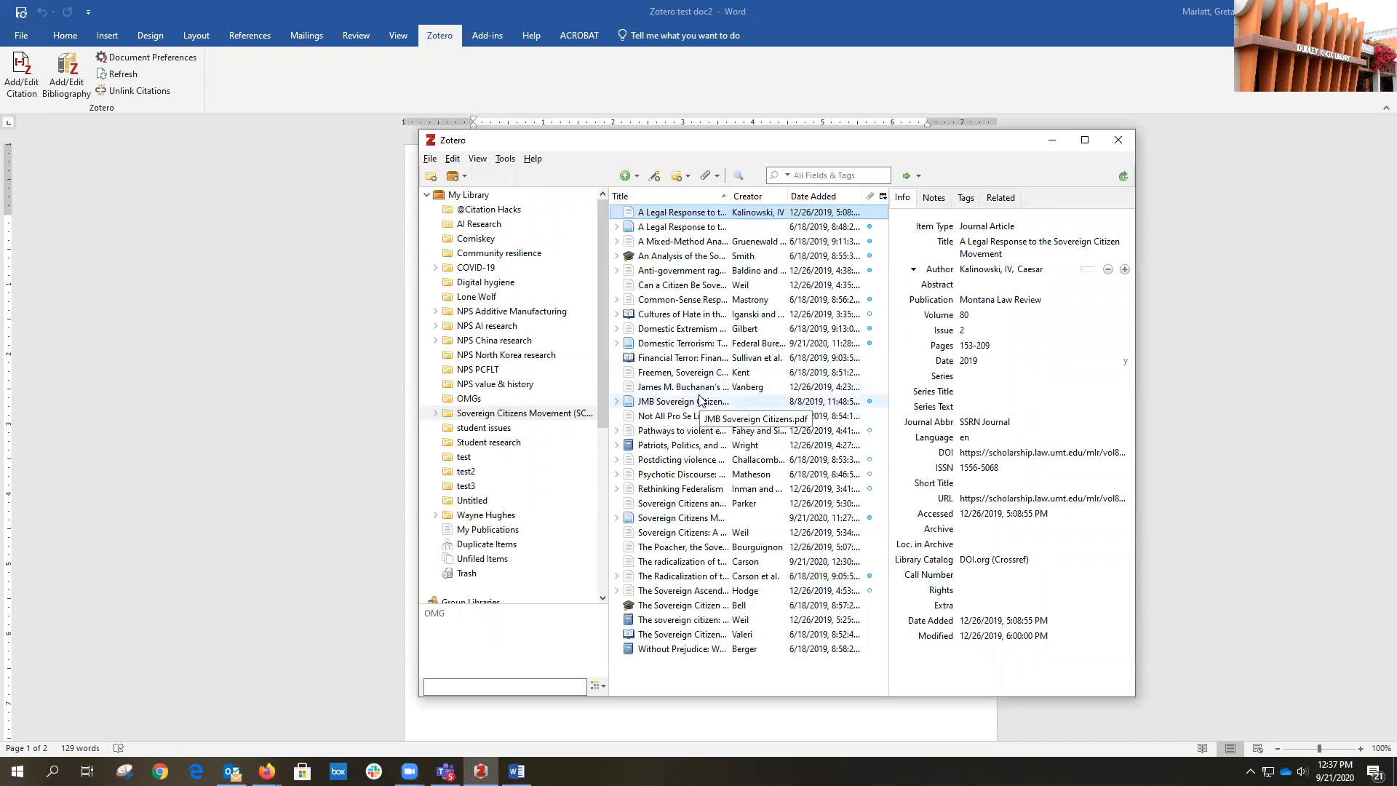
left_click(455, 160)
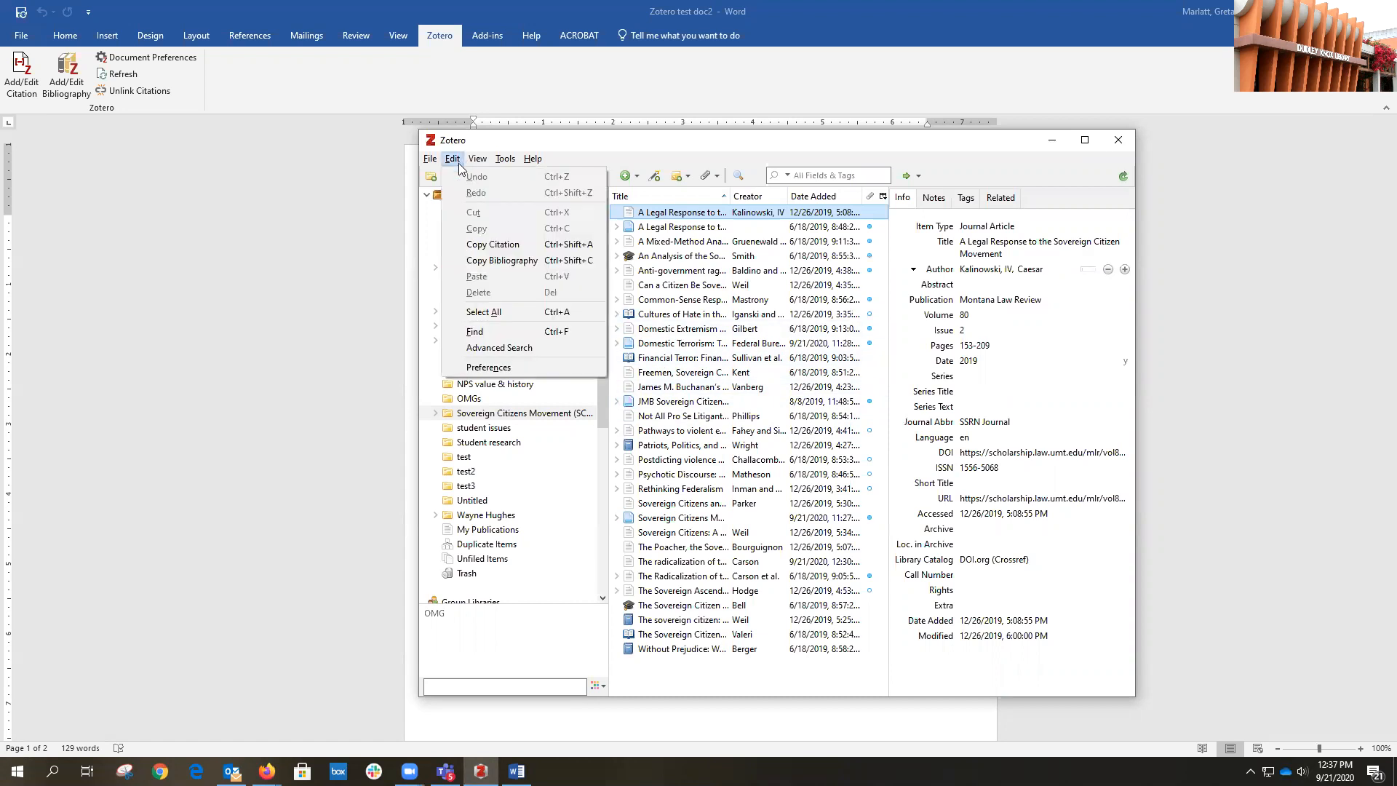
left_click(495, 367)
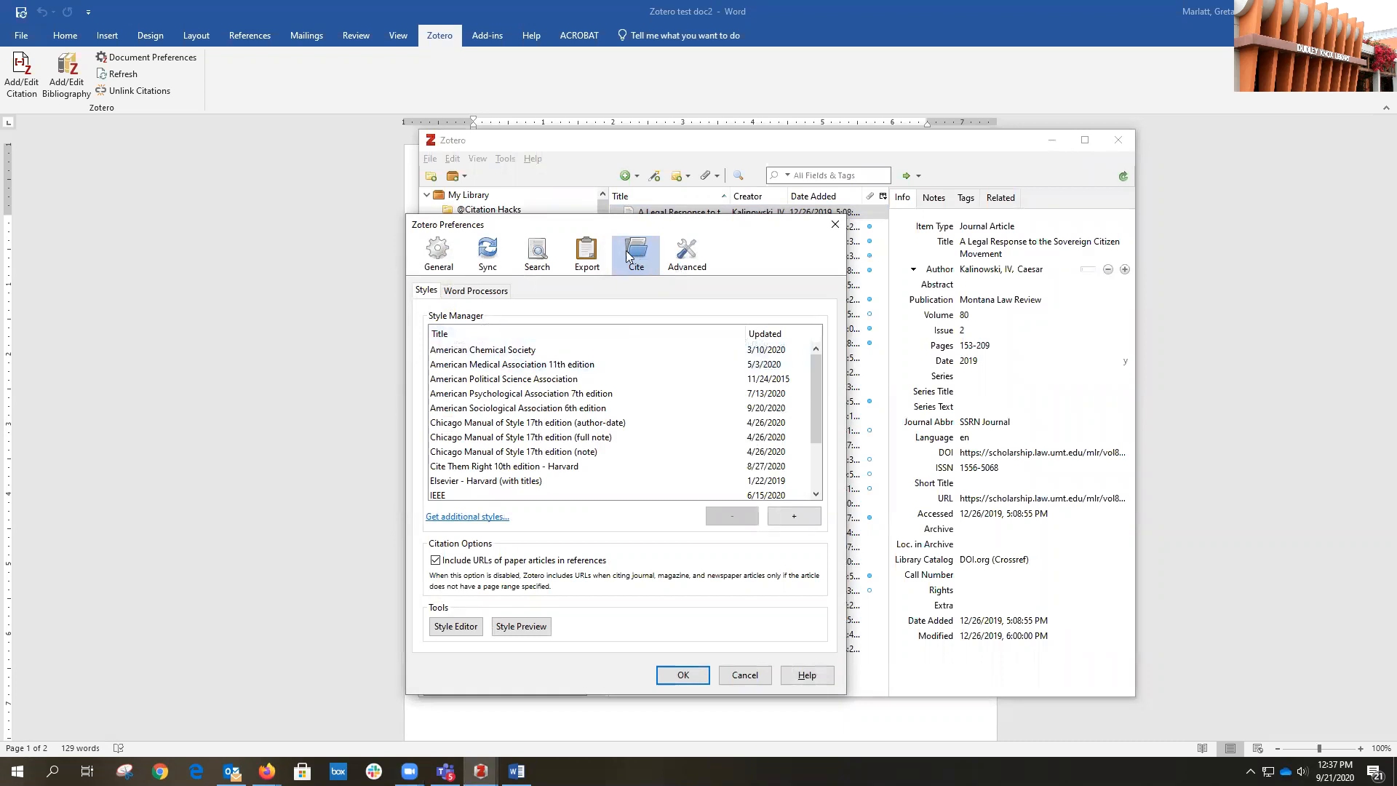
left_click(461, 293)
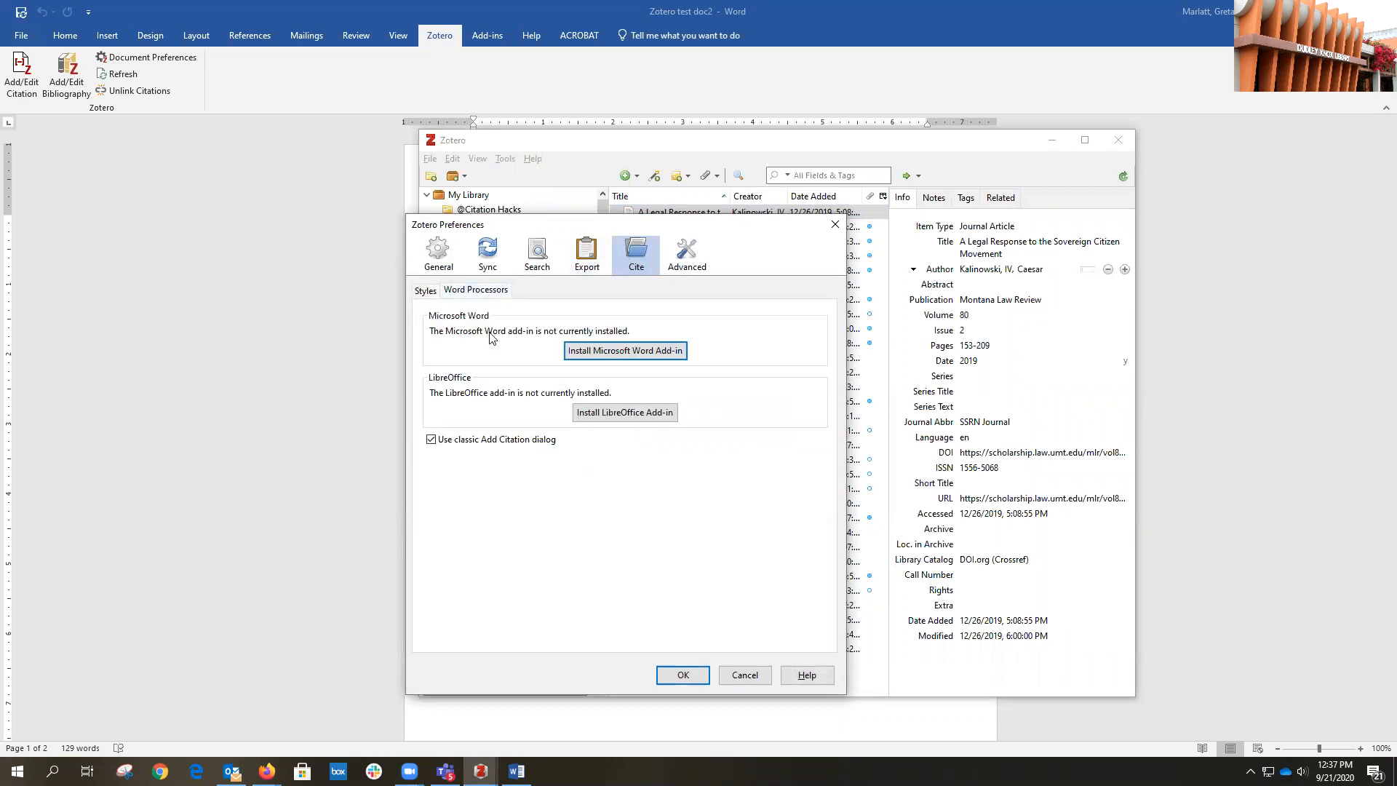
left_click(574, 352)
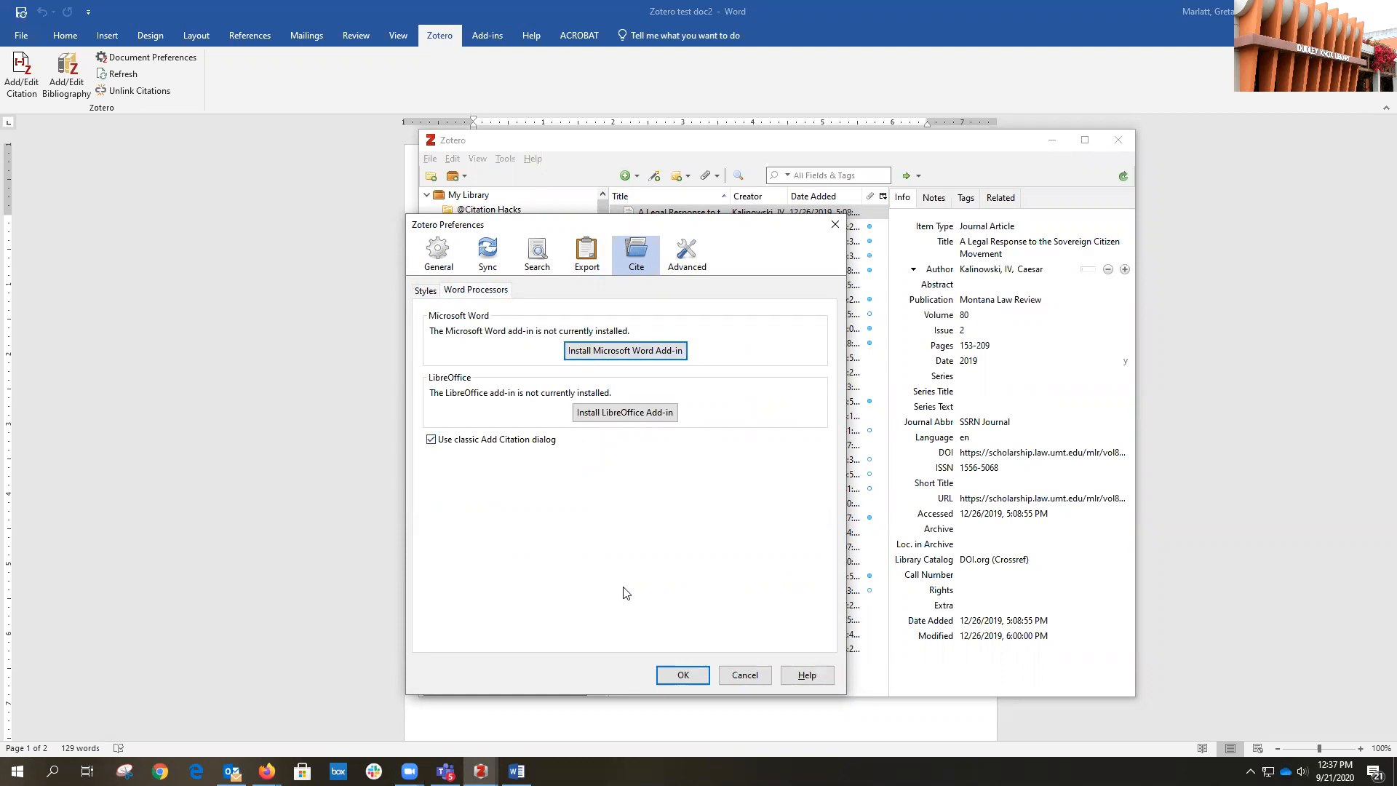
left_click(684, 675)
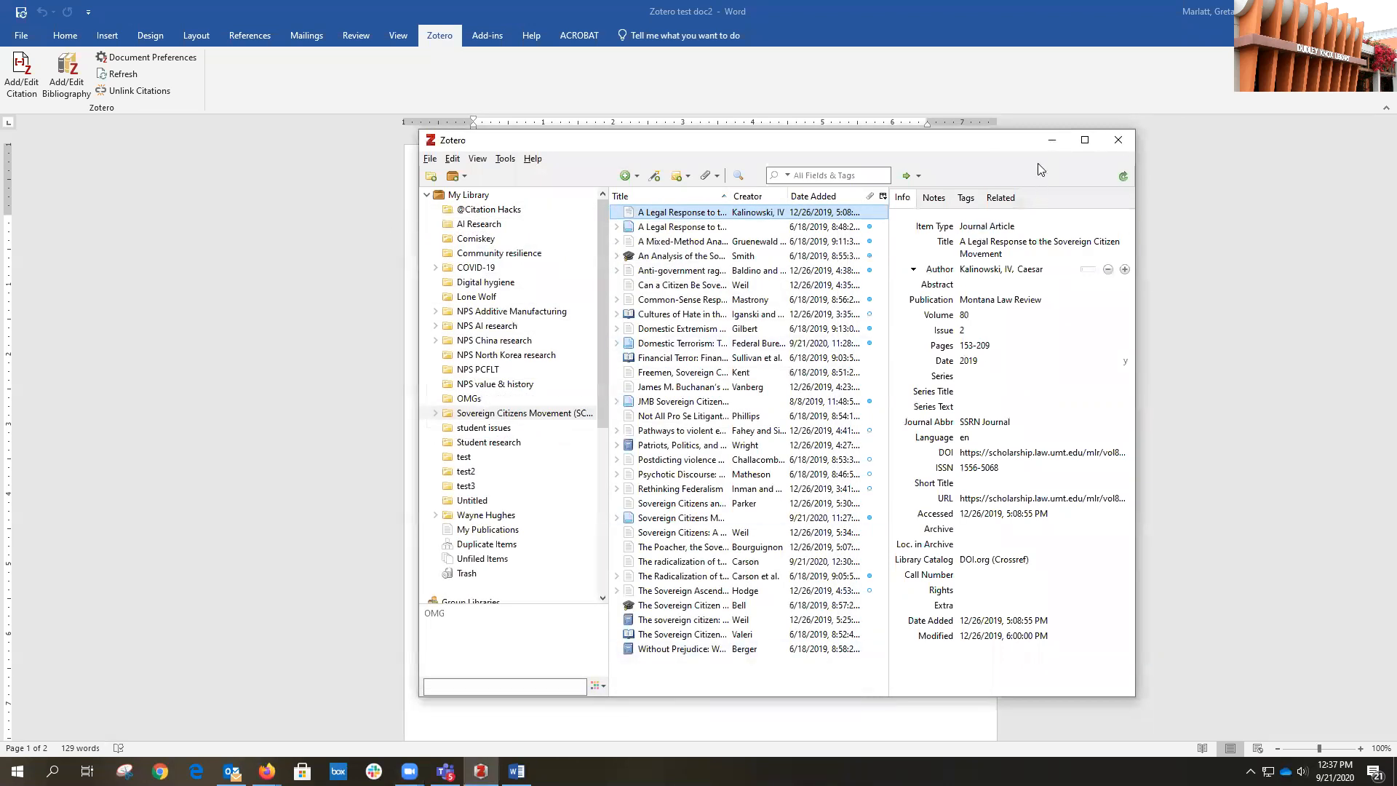
left_click(1053, 139)
Set the Word document's Zotero citation style to Chicago Manual of Style 17th edition (full note), displayed as footnotes.
scroll(614, 399, "down", 10)
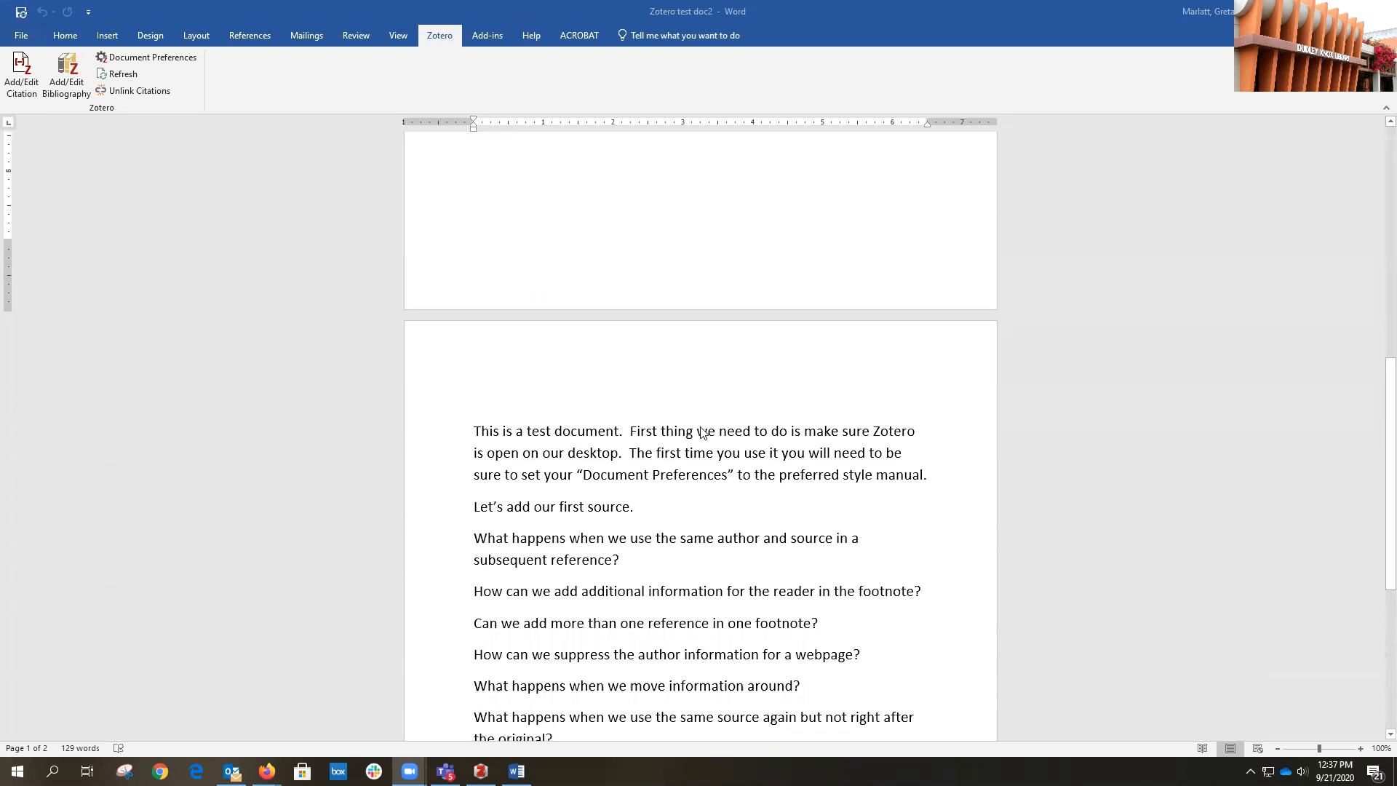
scroll(700, 436, "down", 1)
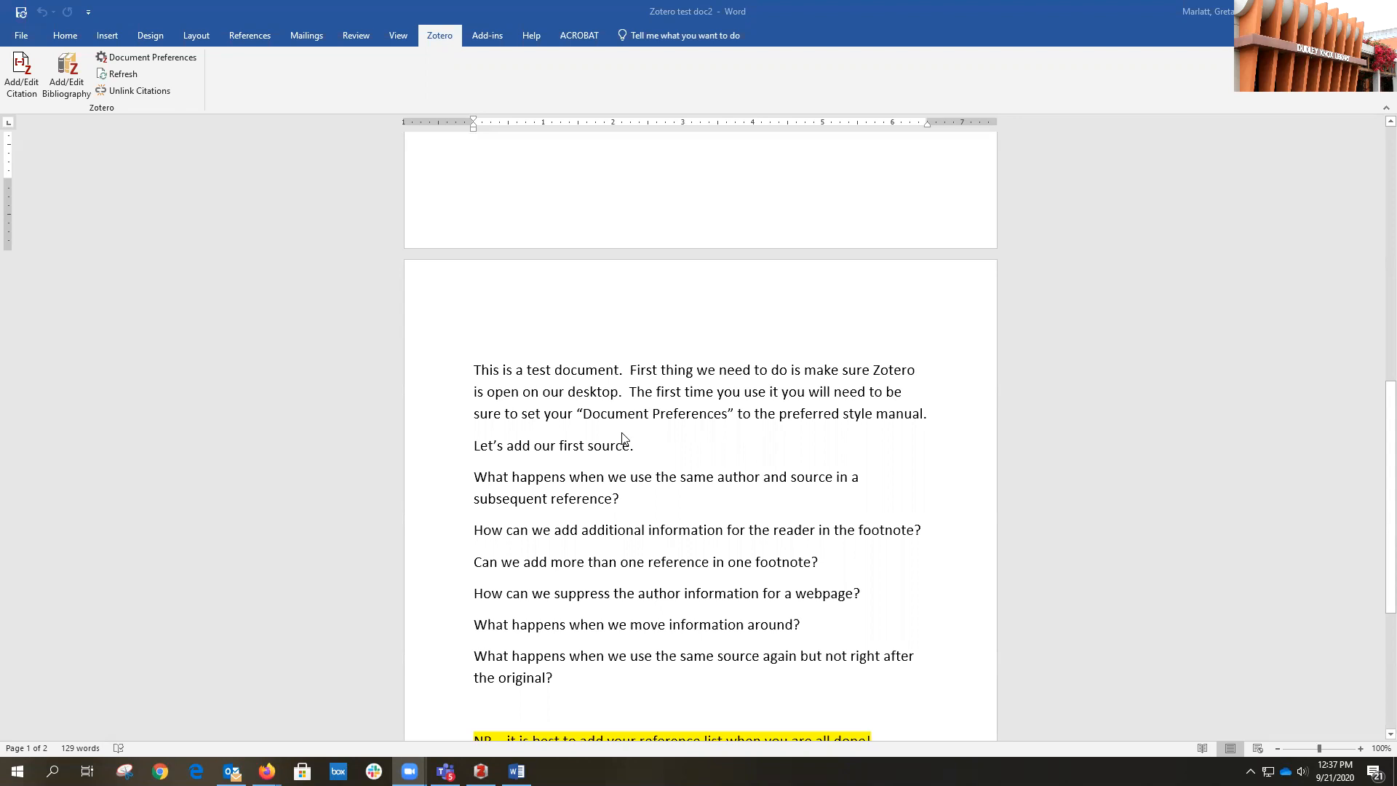
left_click(124, 63)
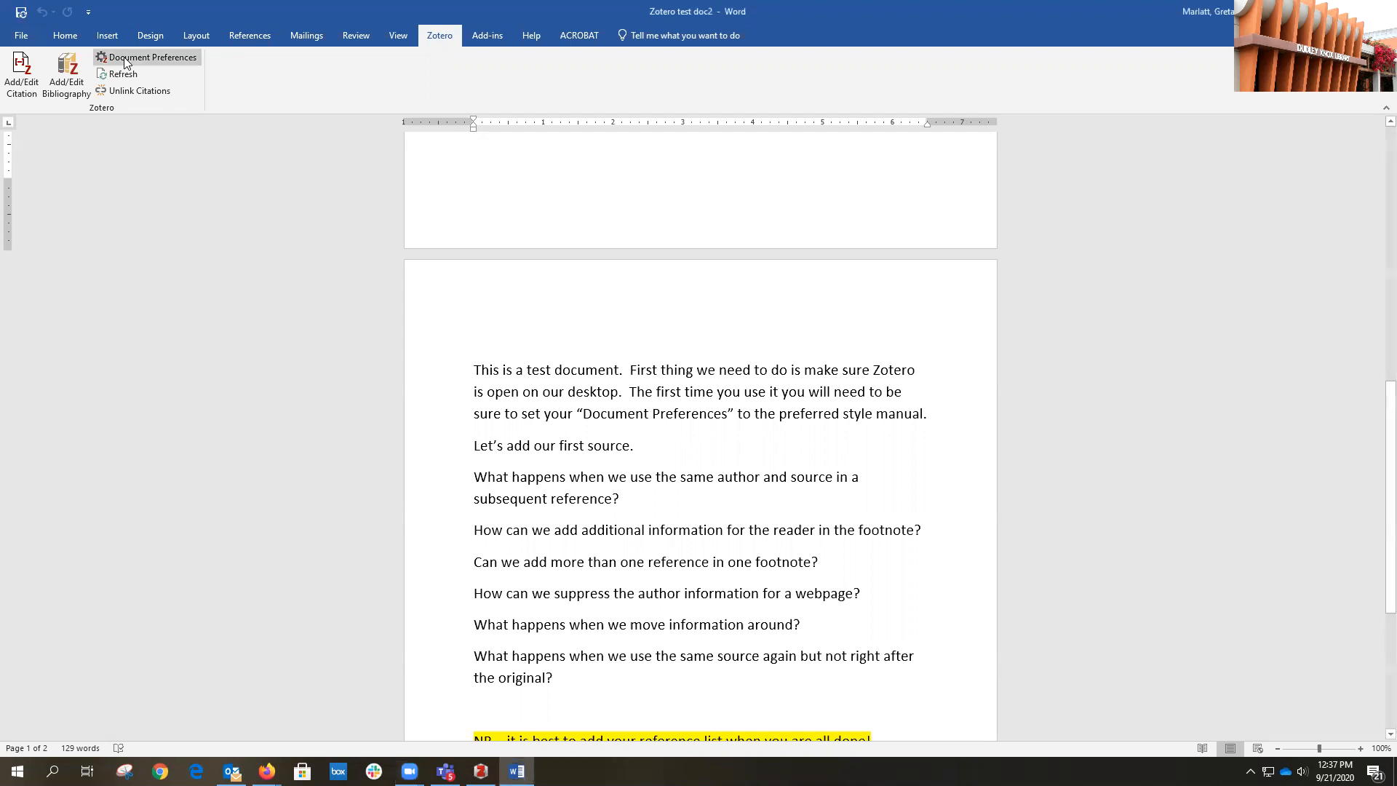
left_click(125, 63)
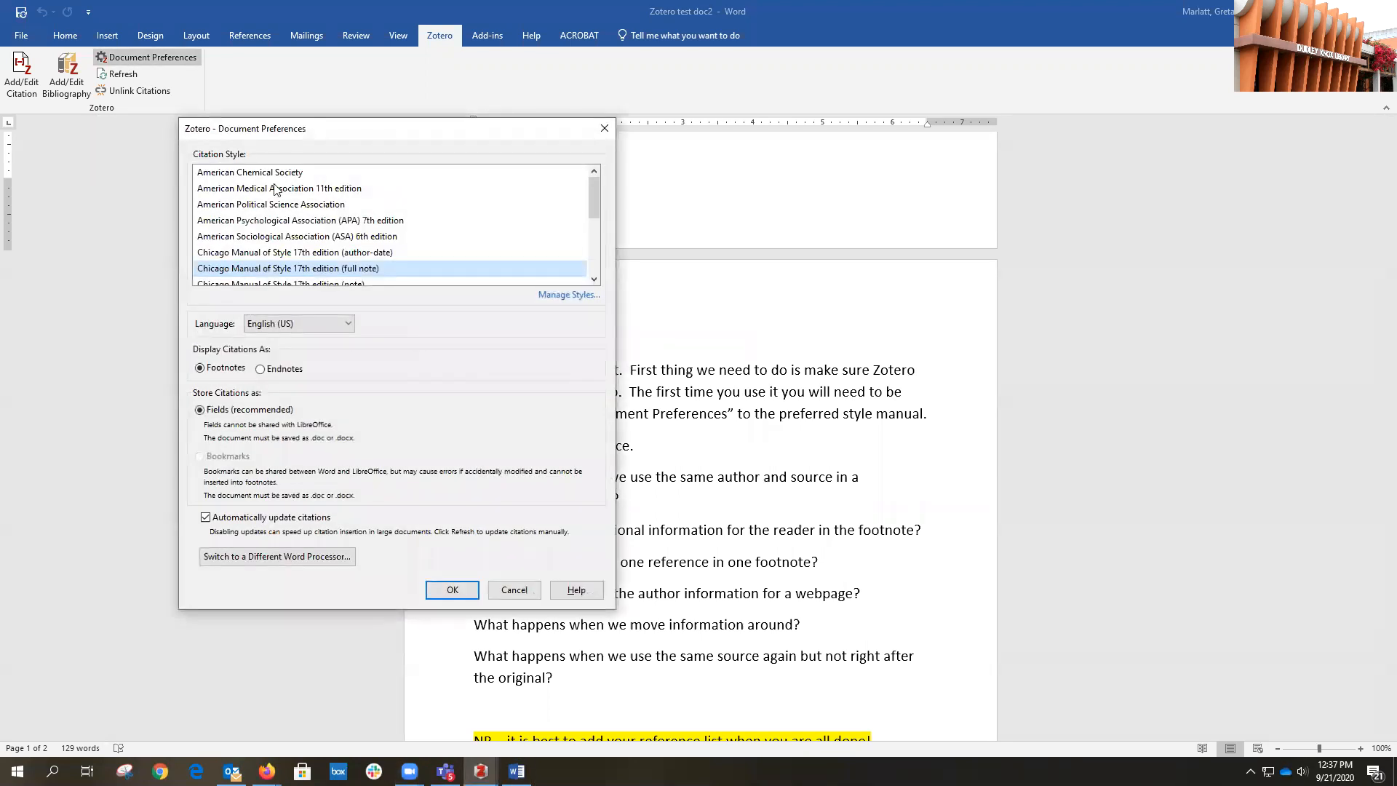
left_click_drag(591, 195, 591, 214)
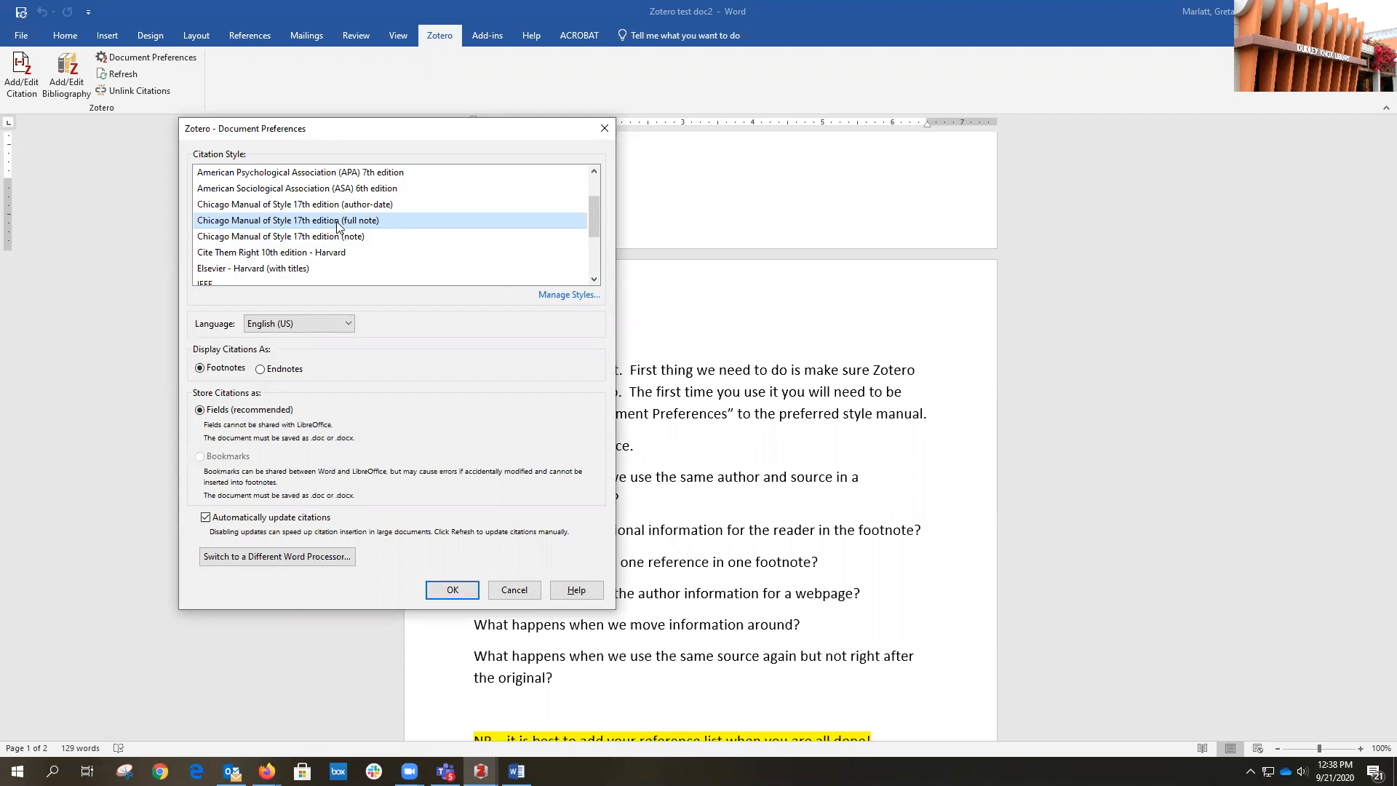
left_click(450, 589)
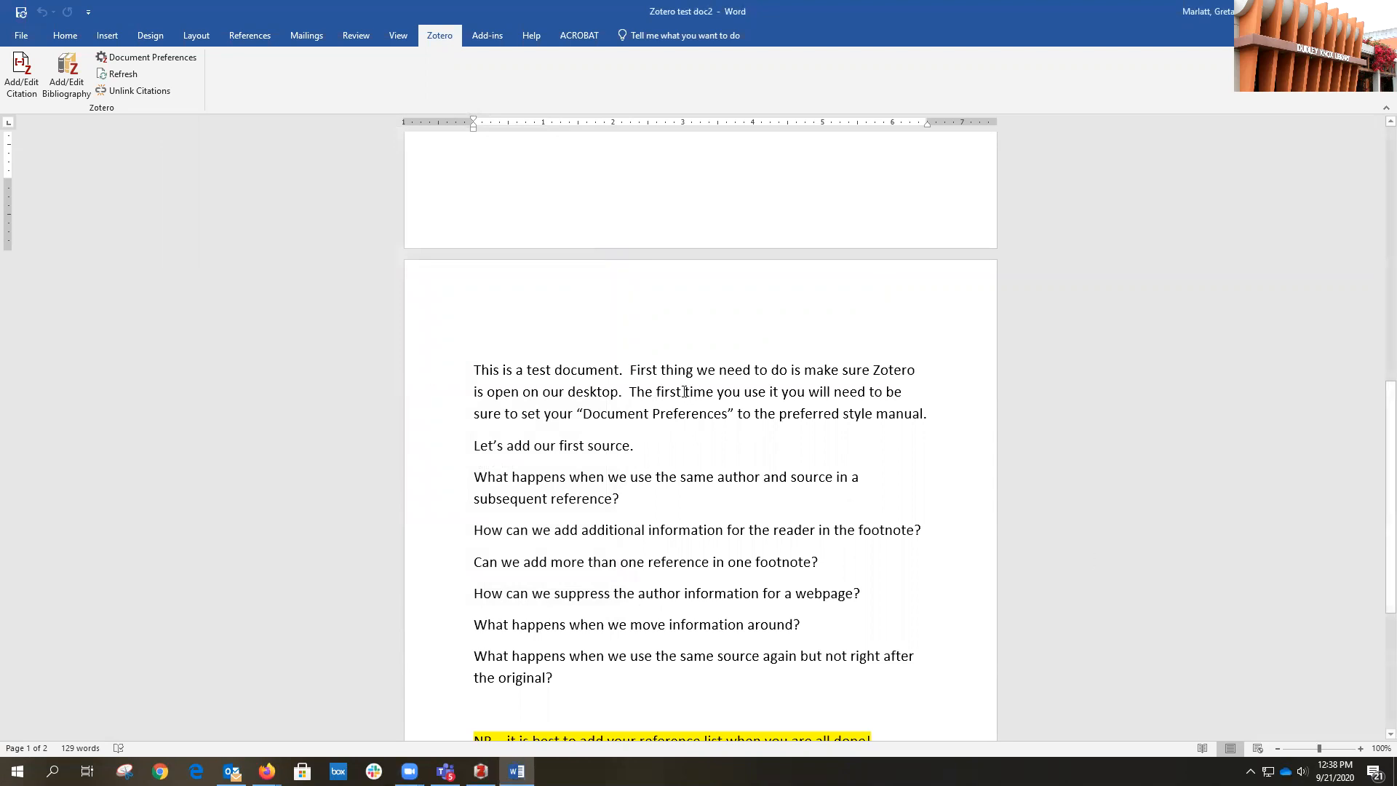
Insert a Zotero citation of "Can a Citizen Be Sovereign?", page 15, after "Let's add our first source.".
scroll(670, 374, "down", 2)
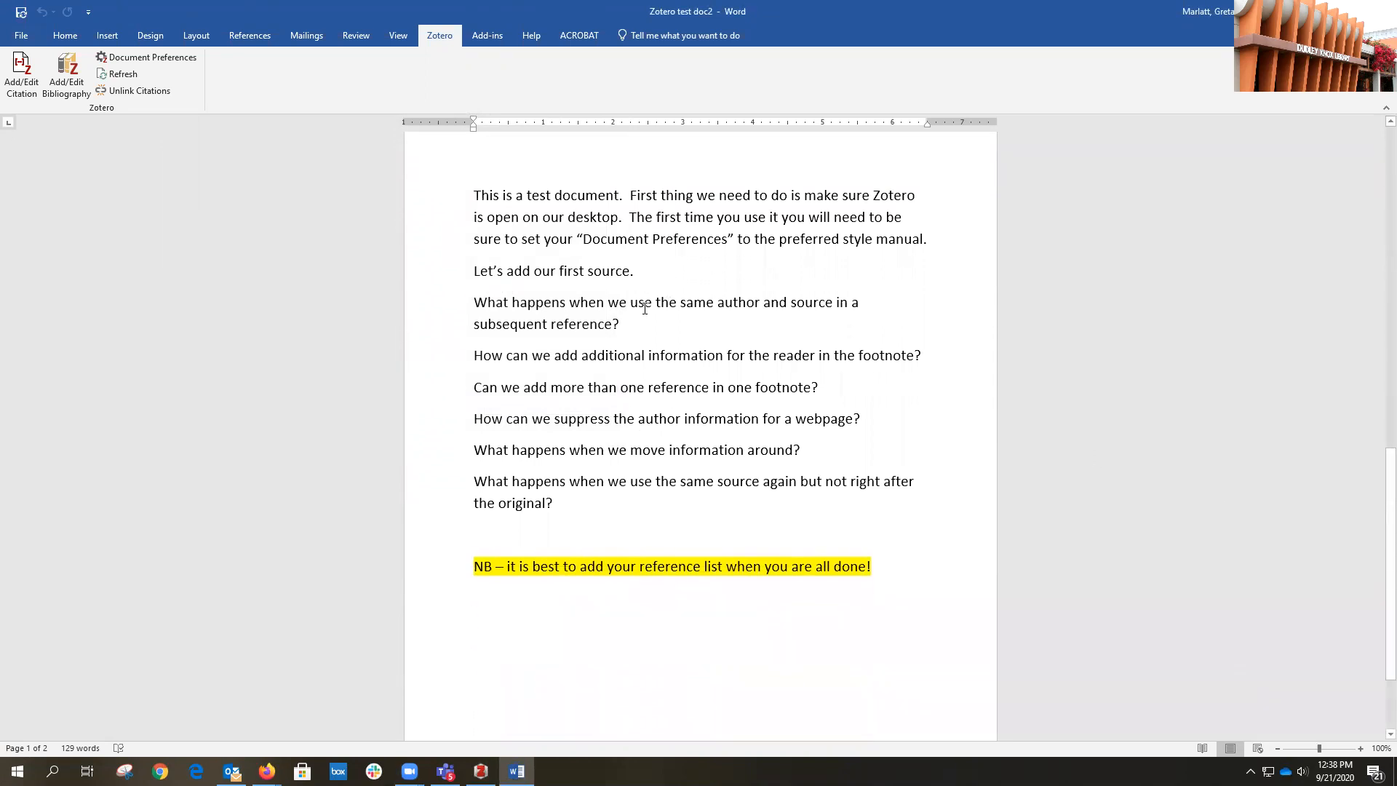
left_click(635, 270)
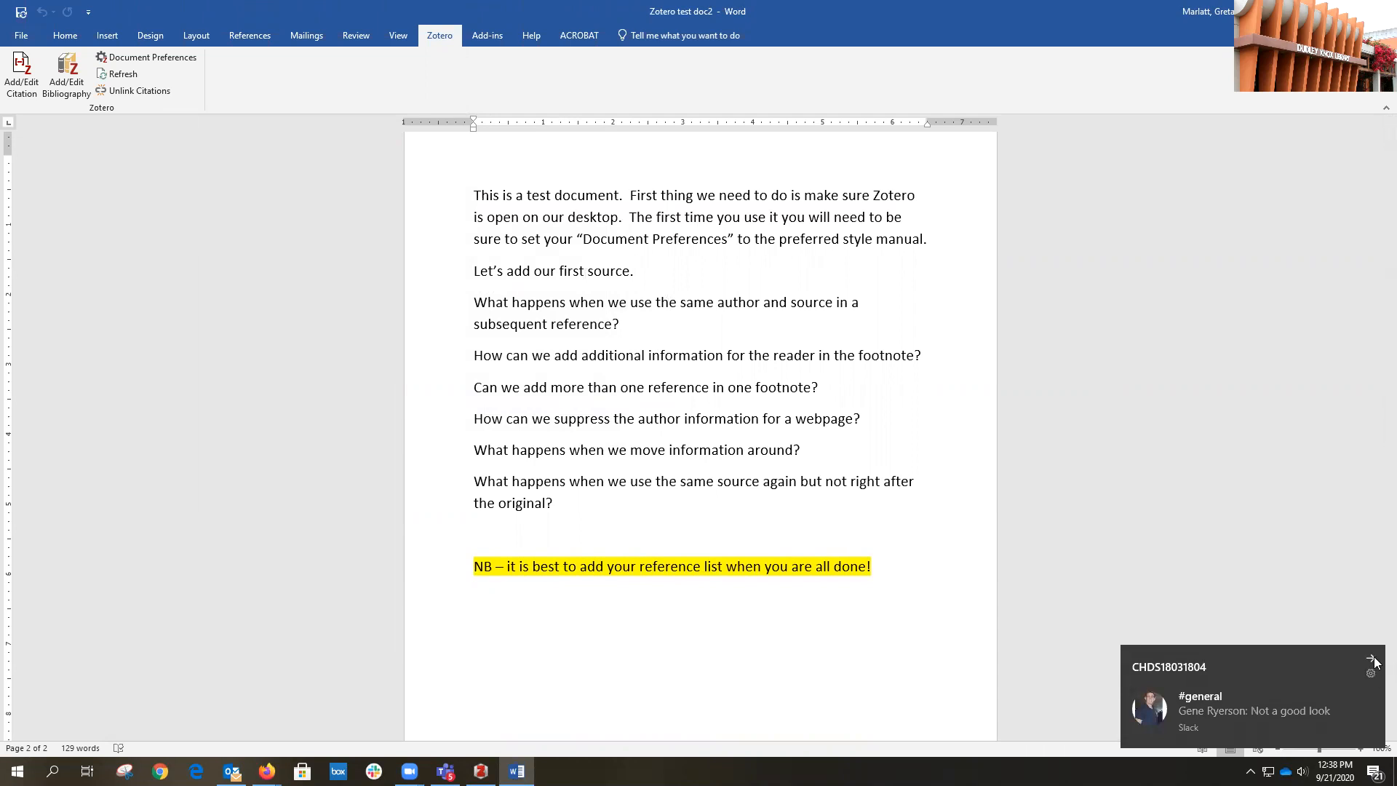
left_click(1373, 660)
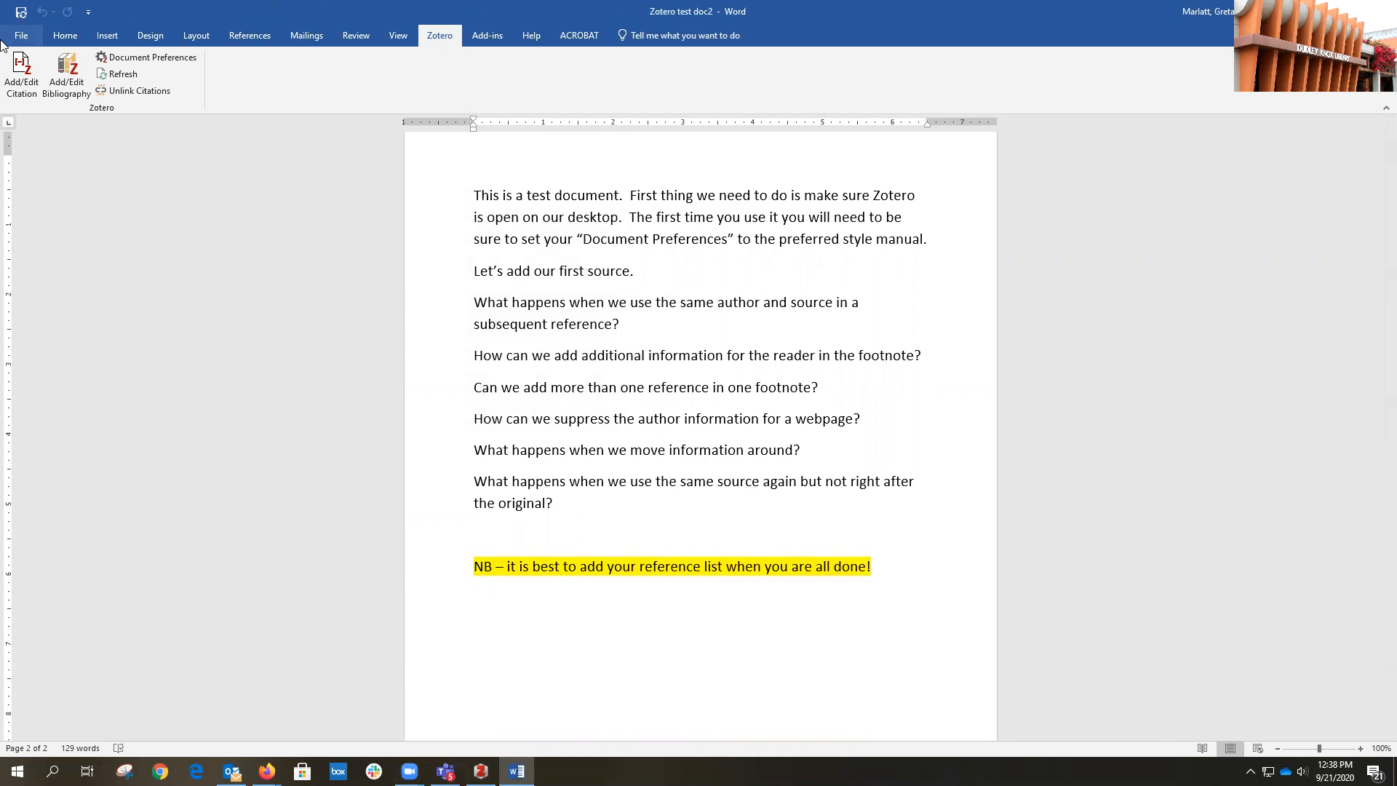
left_click(20, 79)
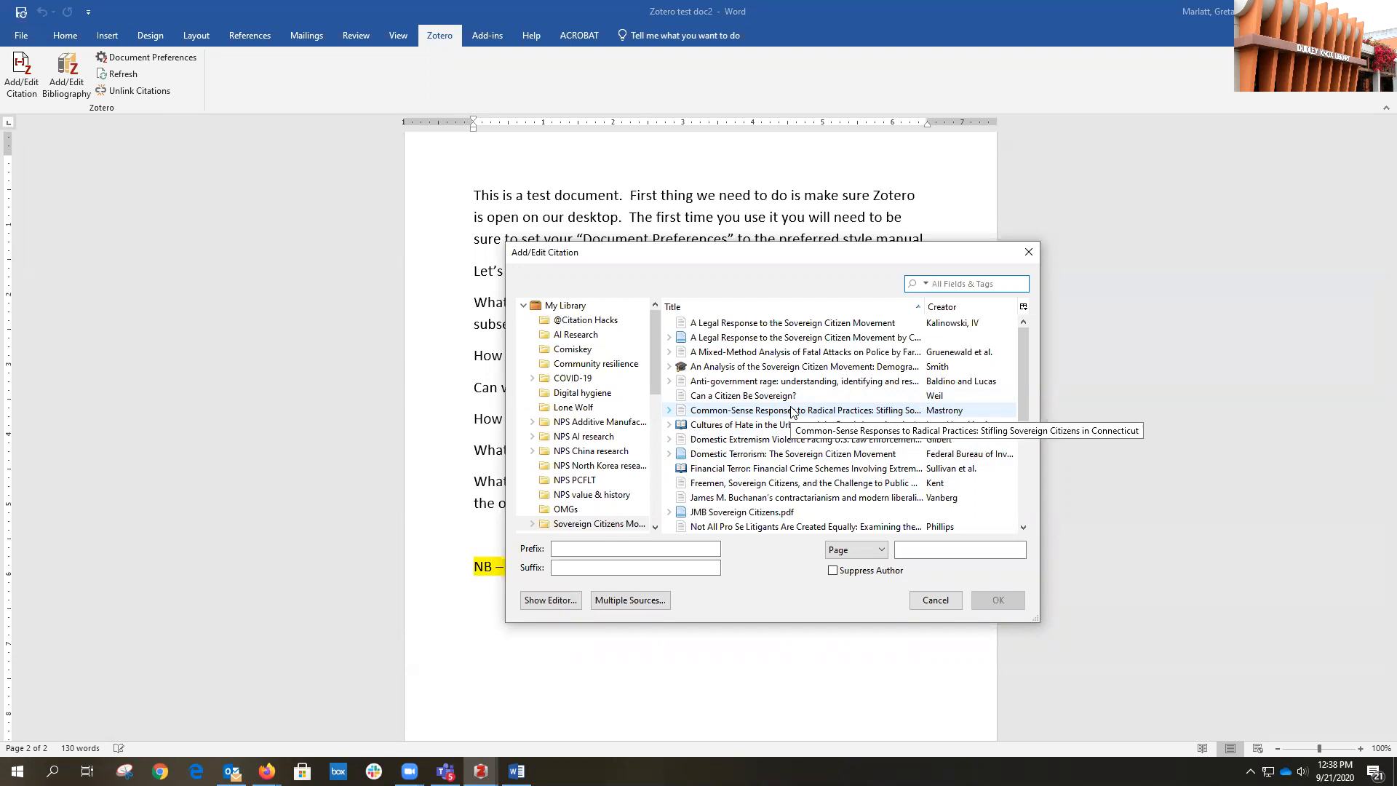
left_click(728, 396)
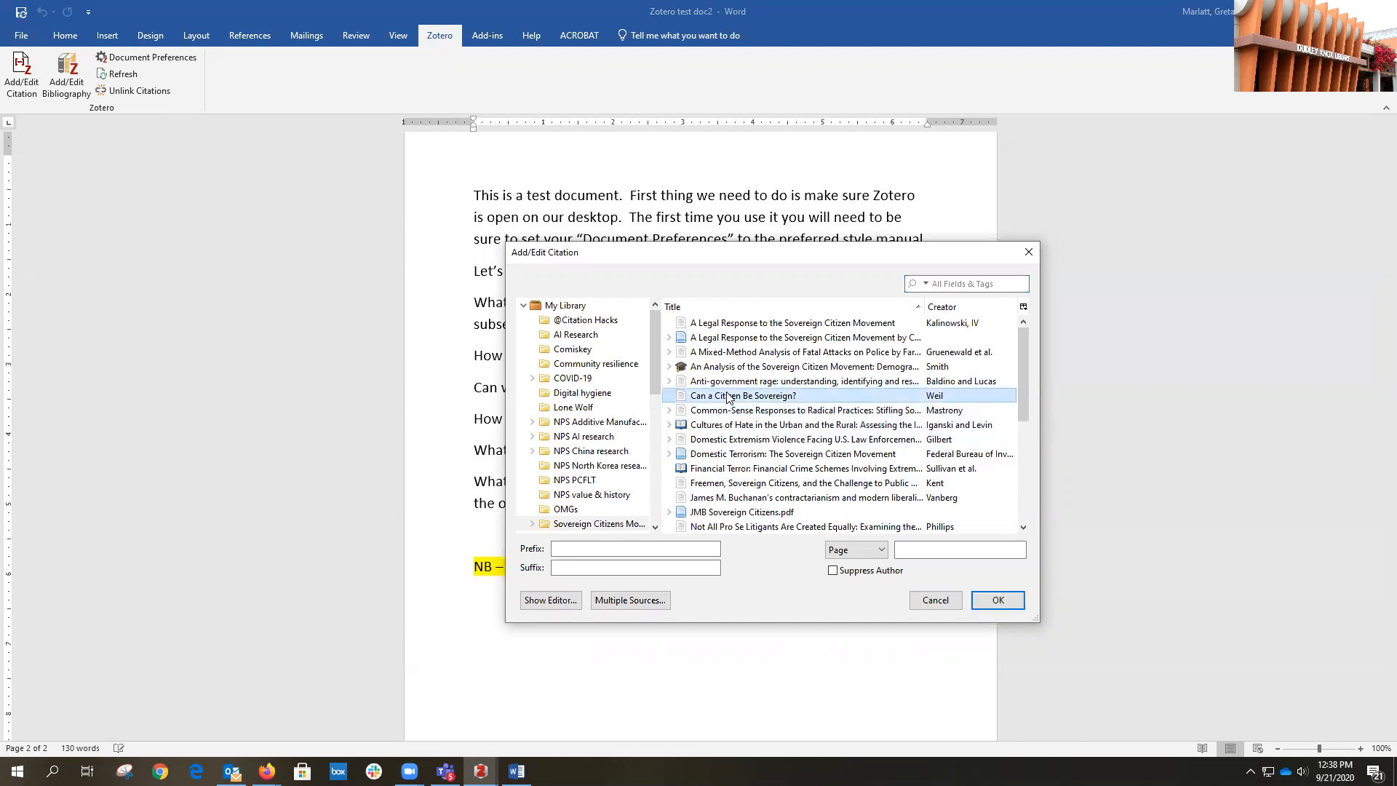
left_click(939, 551)
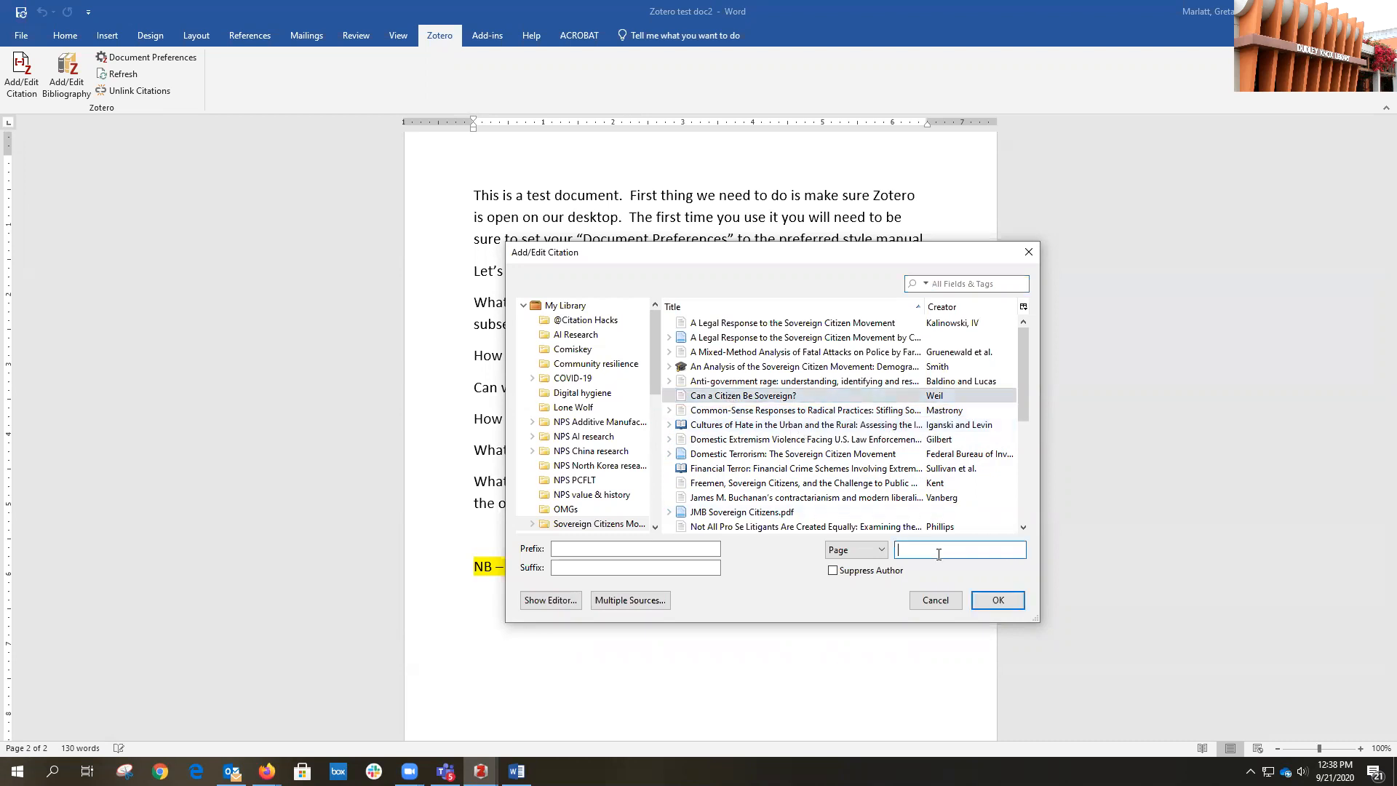
type("15")
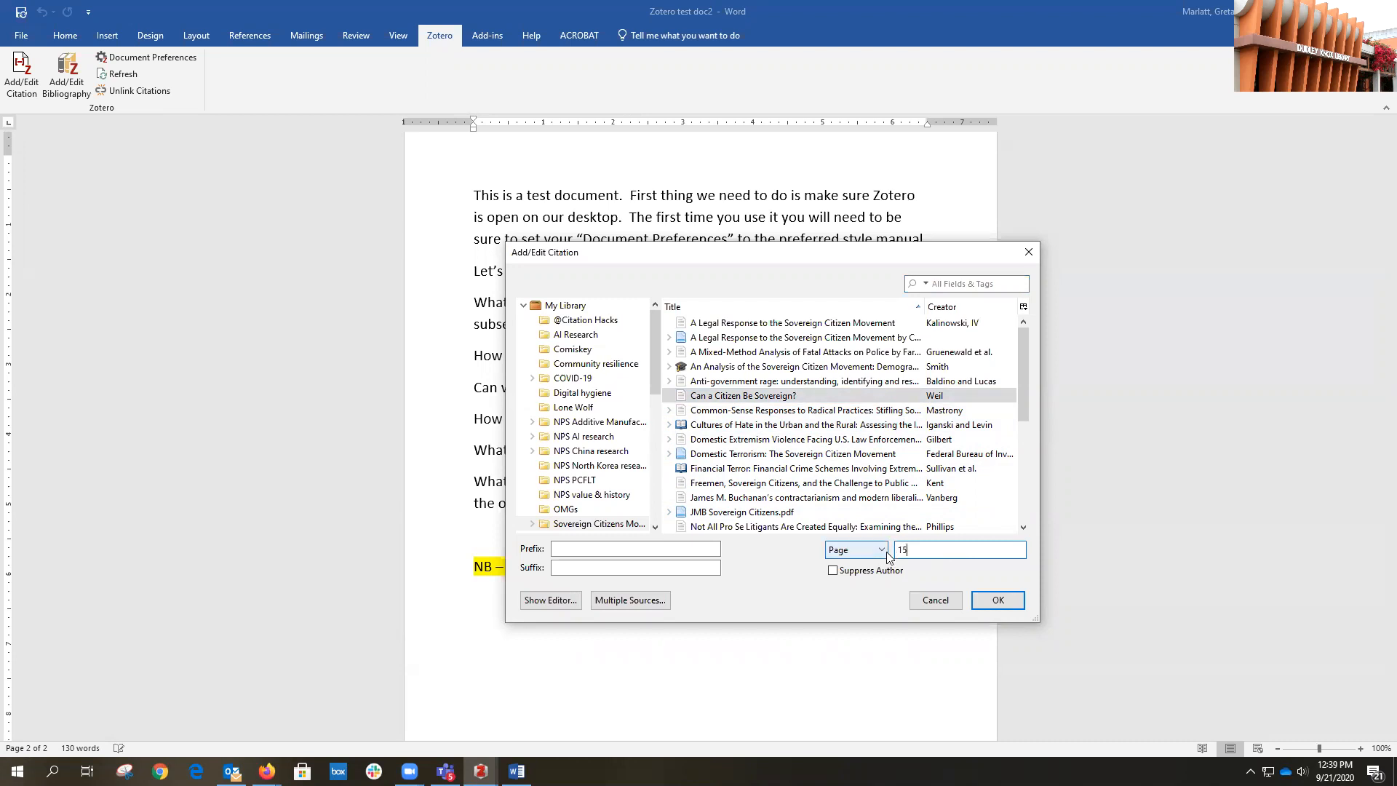
left_click(991, 603)
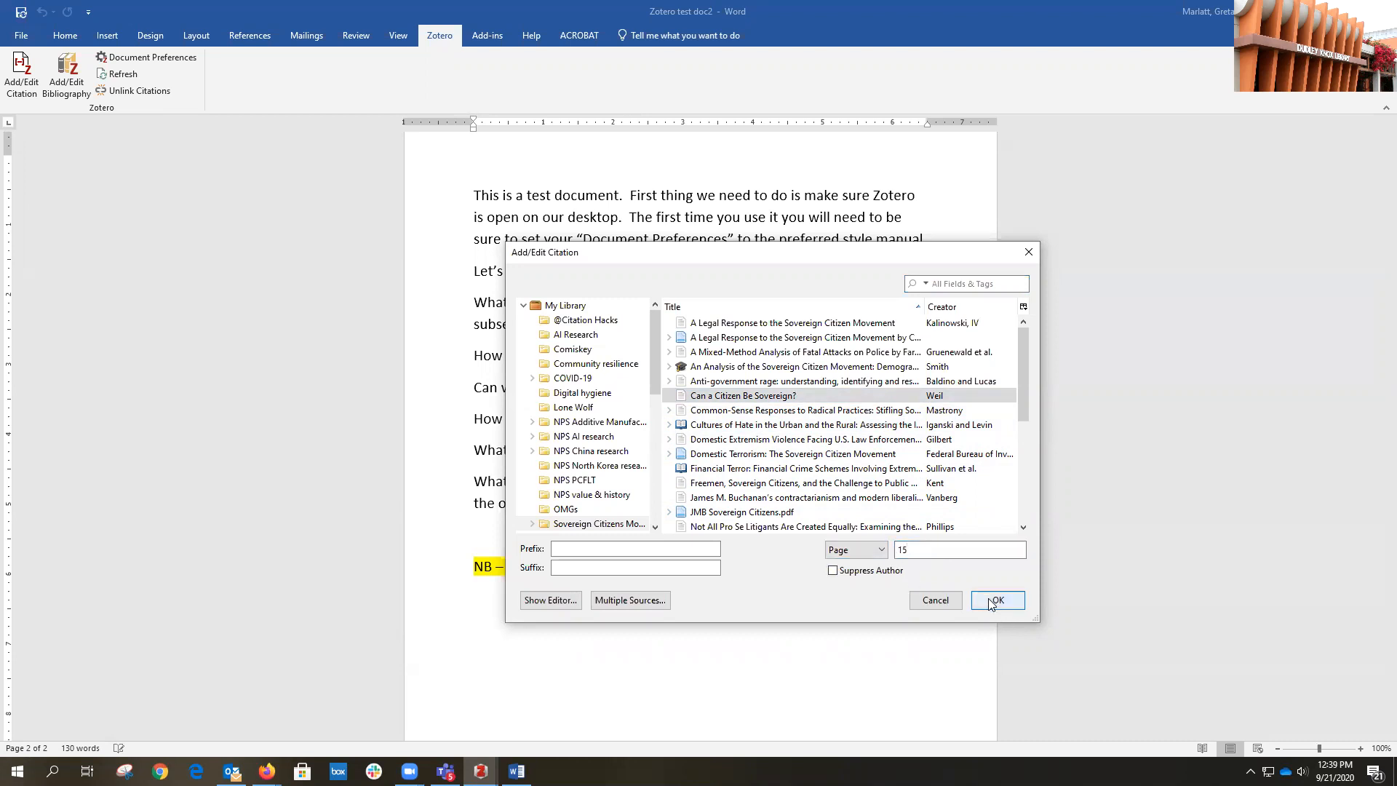
scroll(684, 572, "down", 3)
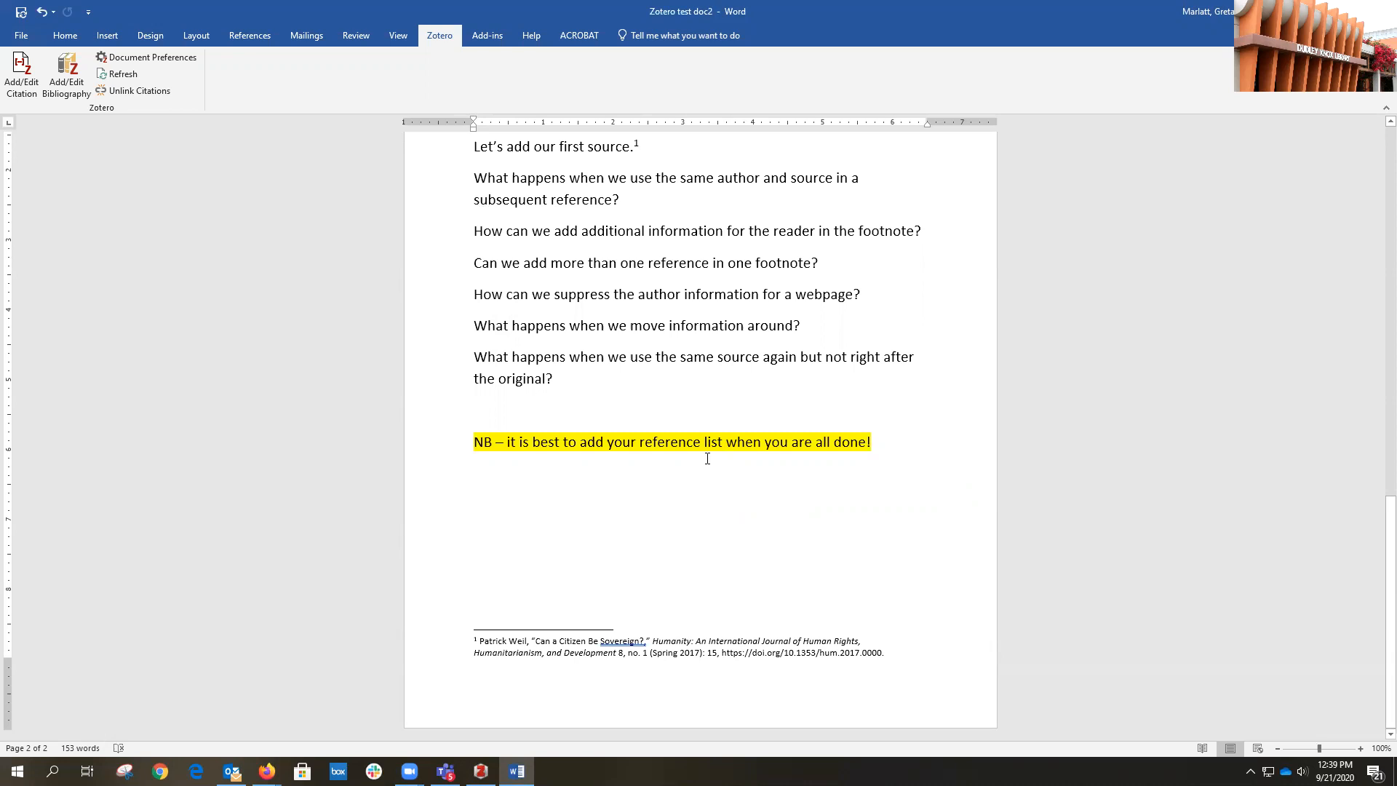
Cite "Can a Citizen Be Sovereign?" again, with page 10, after the question ending in "subsequent reference?".
scroll(707, 458, "up", 3)
left_click(620, 348)
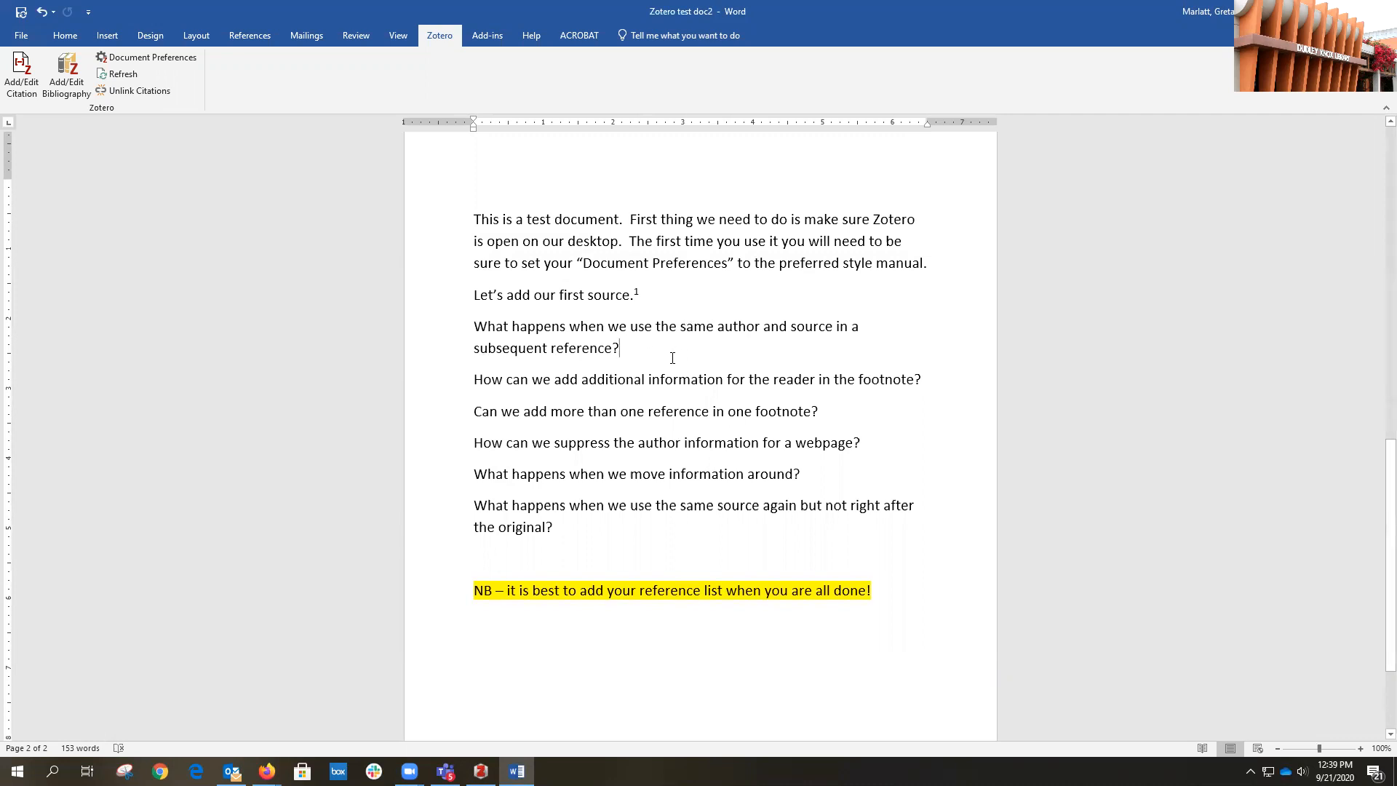
left_click(620, 348)
left_click(20, 82)
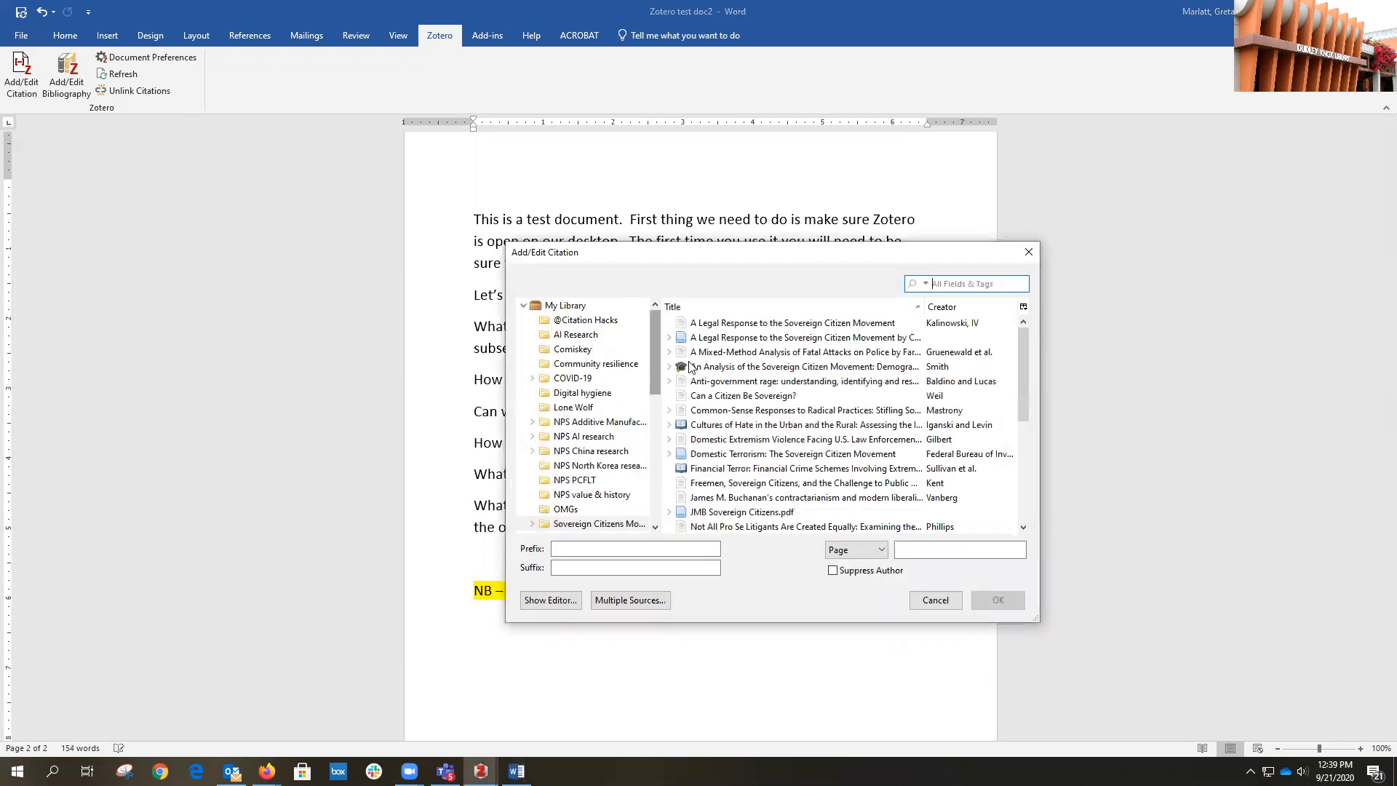
left_click(713, 397)
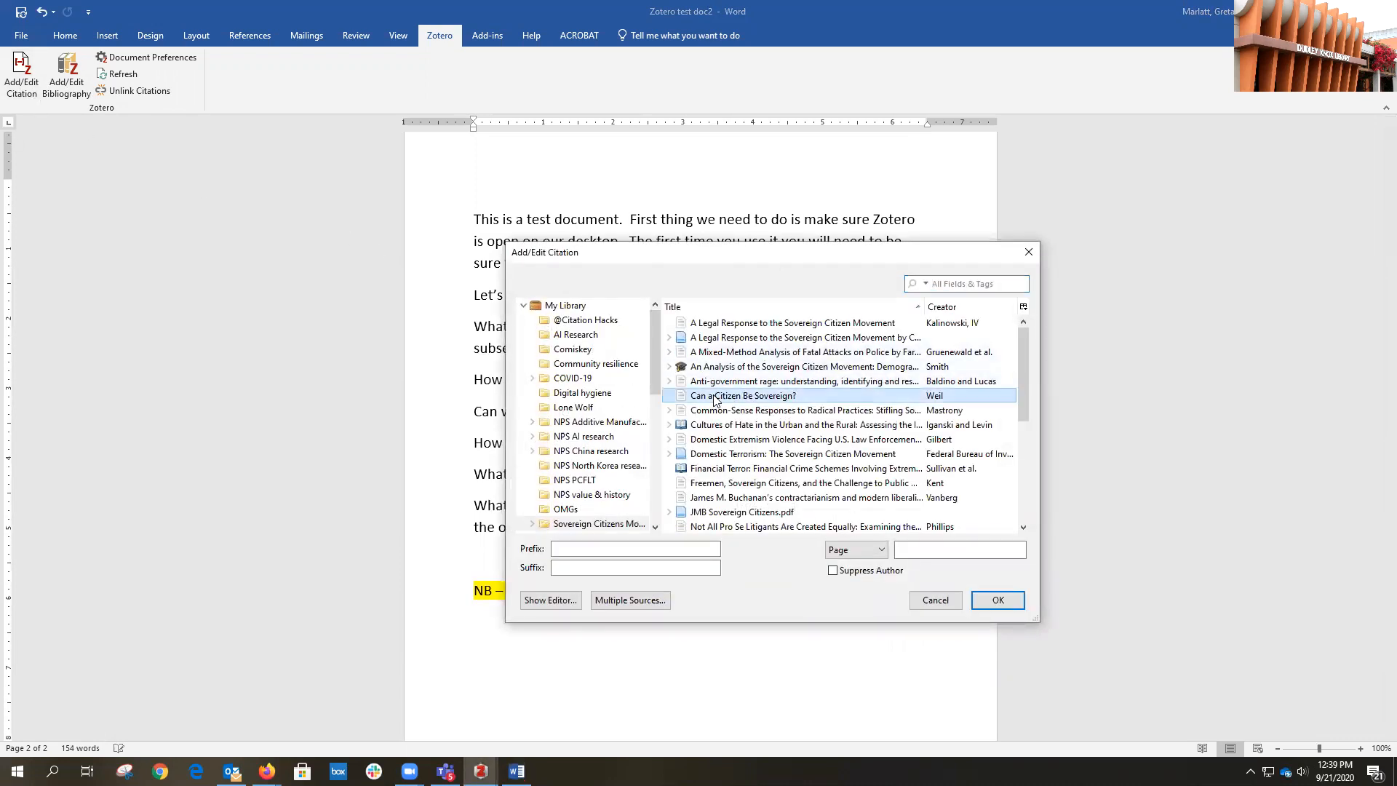
left_click(927, 551)
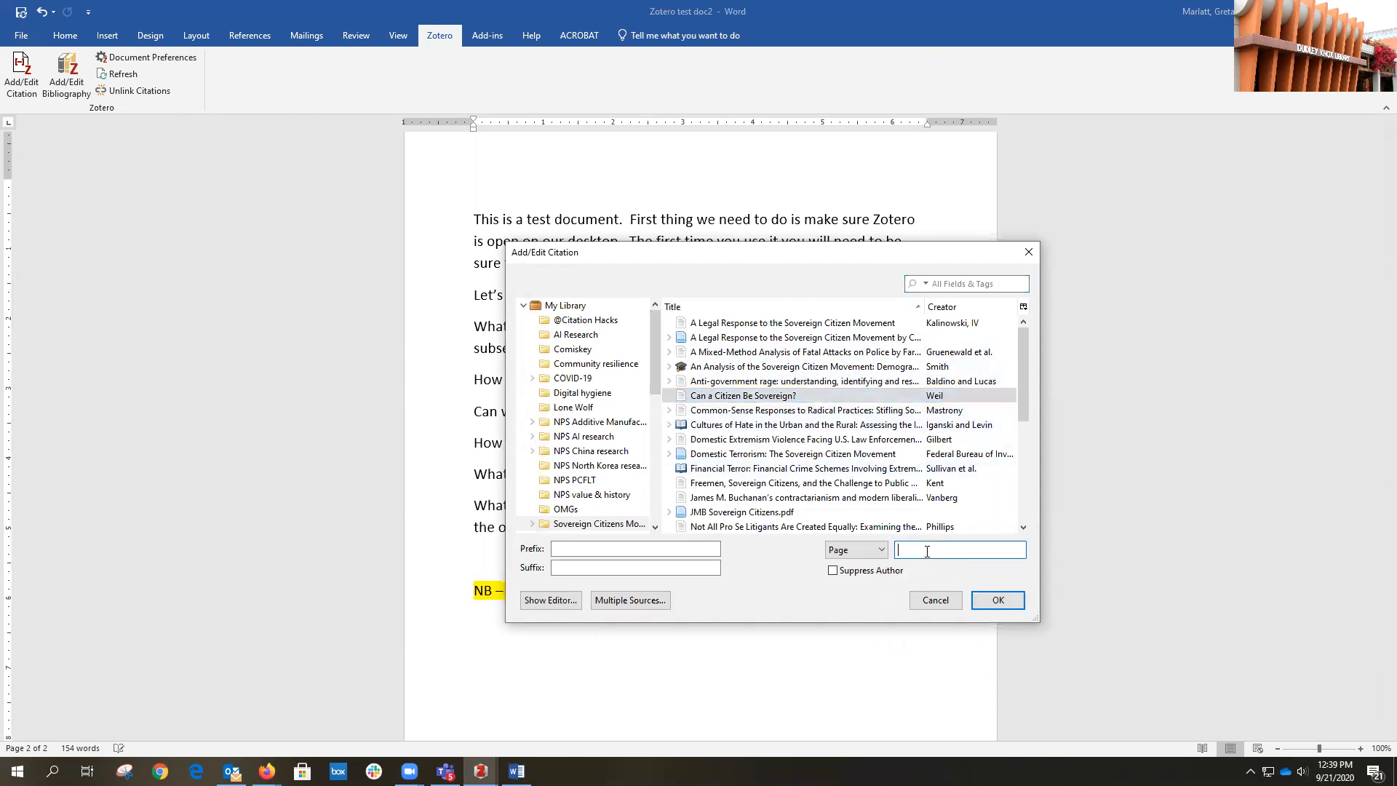
type("10")
left_click(995, 600)
scroll(710, 539, "down", 2)
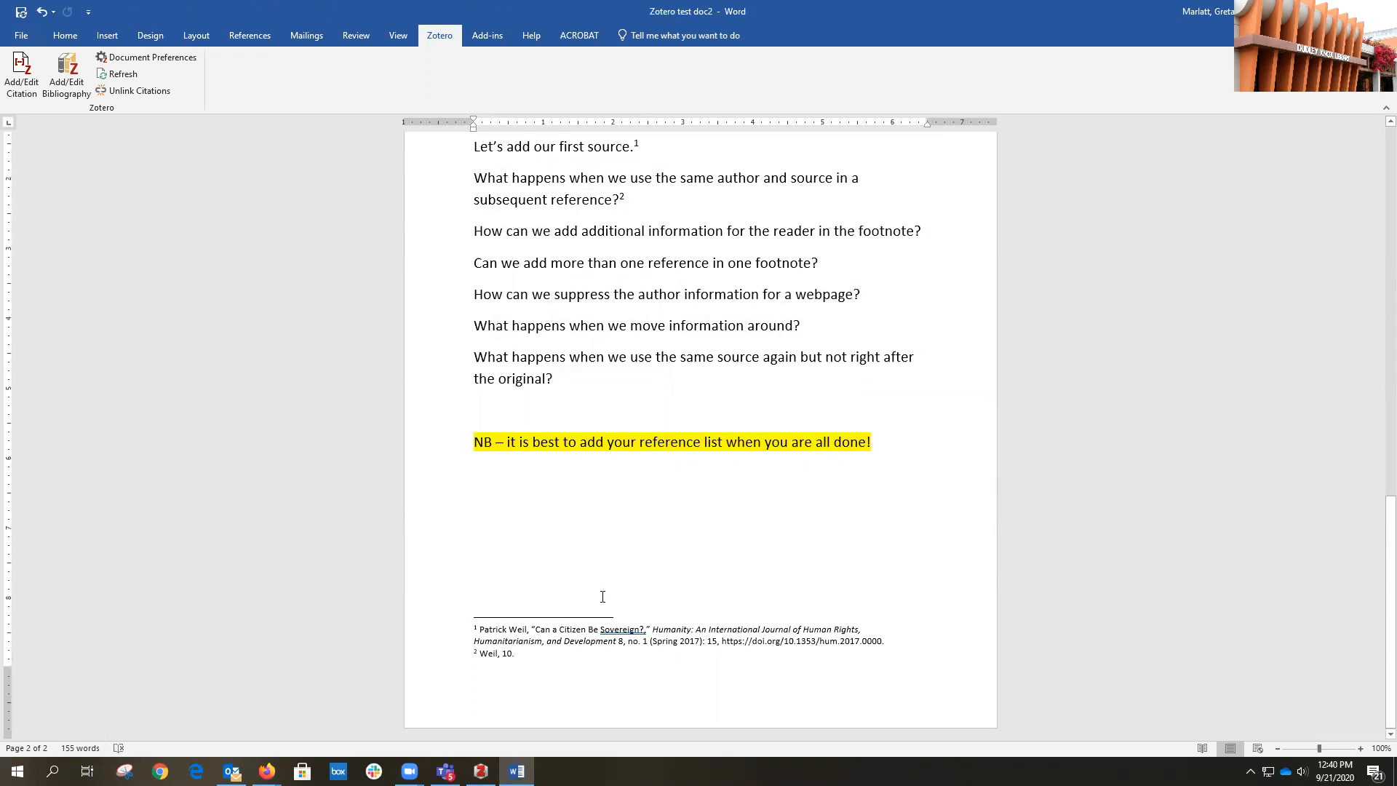
Start a citation after the question about additional reader information, choosing the "Anti-government rage" article as its source.
scroll(602, 596, "up", 3)
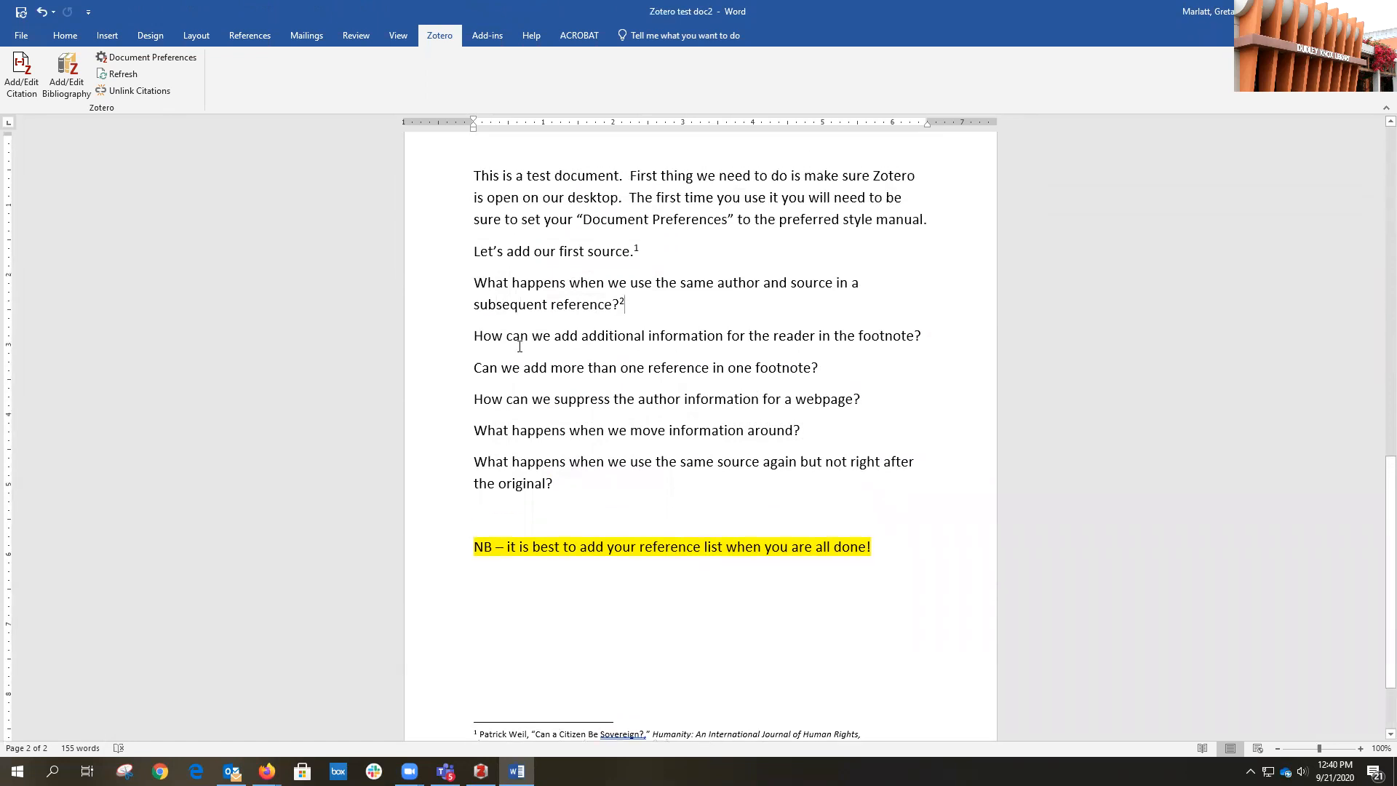
left_click(921, 335)
left_click(19, 75)
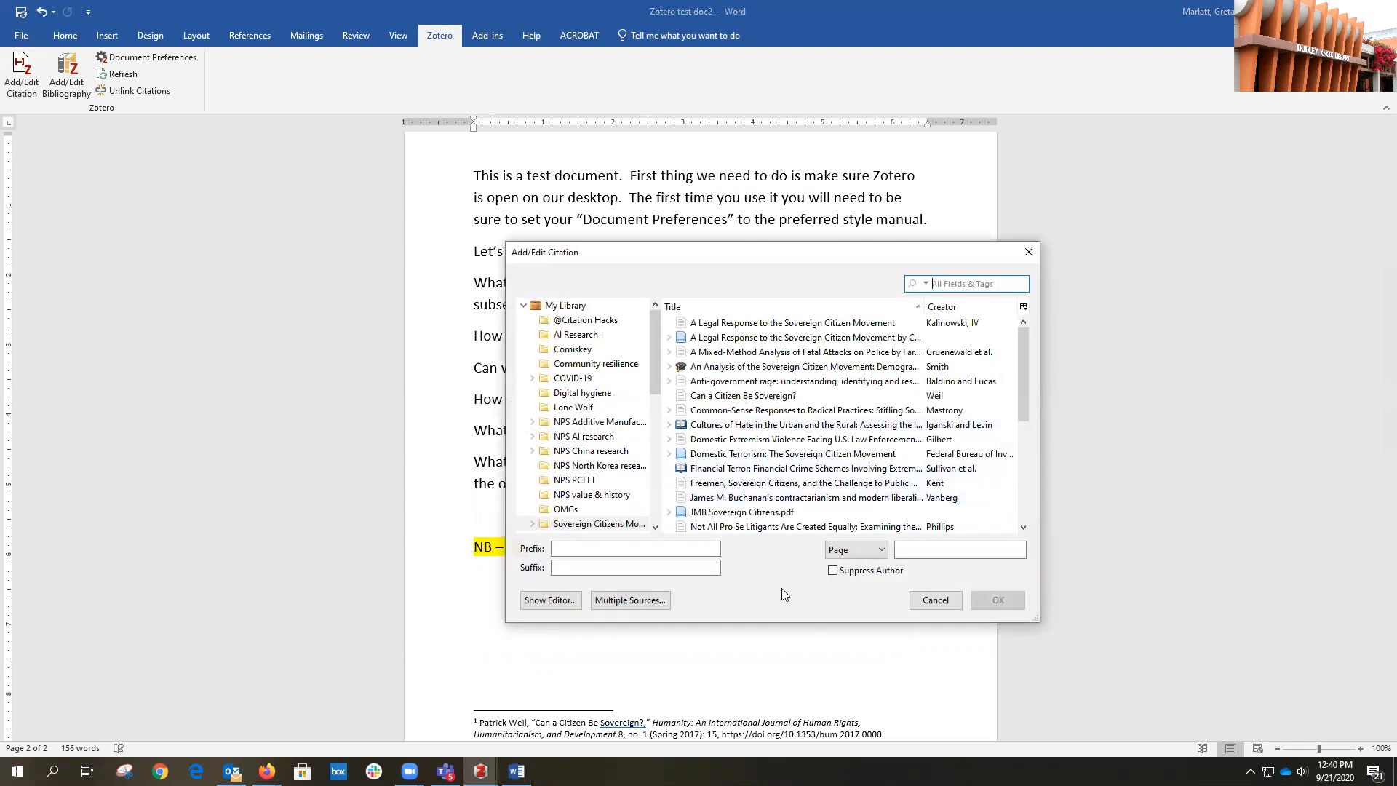
left_click(726, 383)
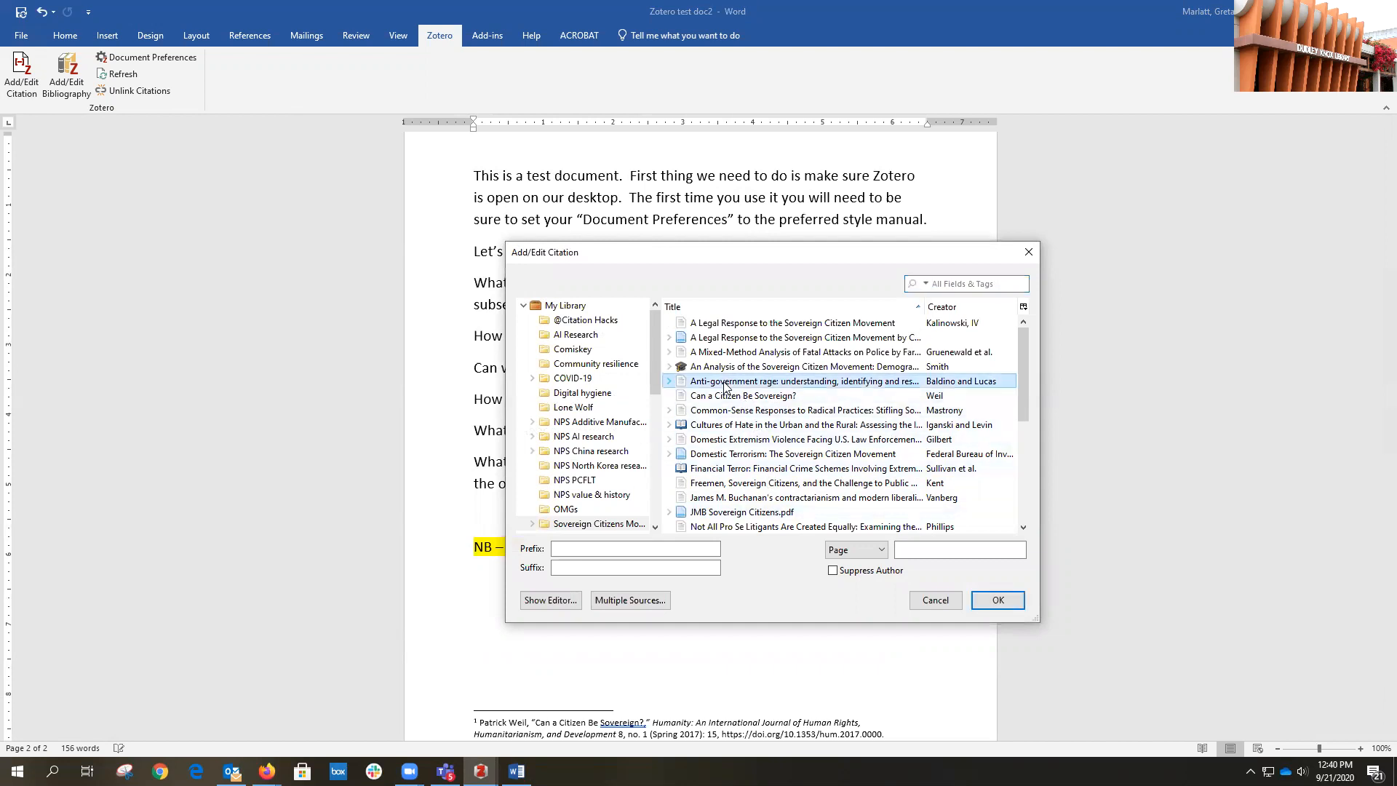
Set the citation's prefix to "According to the authors, SCM is linked to the Posse Comitatus group which is a latin word for 'power of the county'".
left_click(624, 547)
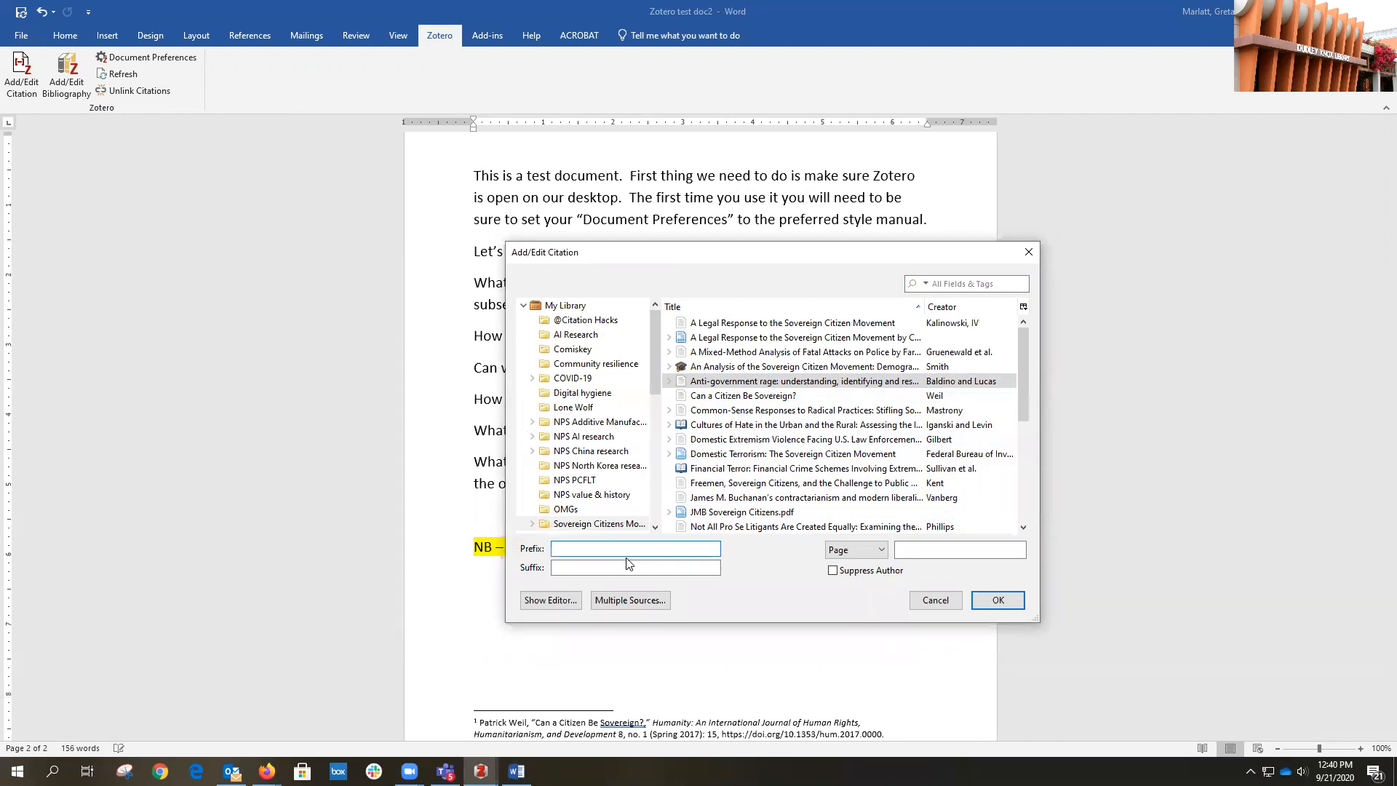
type("roding")
key("BackSpace")
key("BackSpace")
key("BackSpace")
key("BackSpace")
key("BackSpace")
key("BackSpace")
type("ording to the authors, SCM is link")
key("BackSpace")
key("BackSpace")
key("BackSpace")
type("ke")
type("d to the")
type(" Posse Co")
type("mitat")
type("us group ")
type("whi")
type("ch is a")
type(" latin work")
key("BackSpace")
type("d for ")
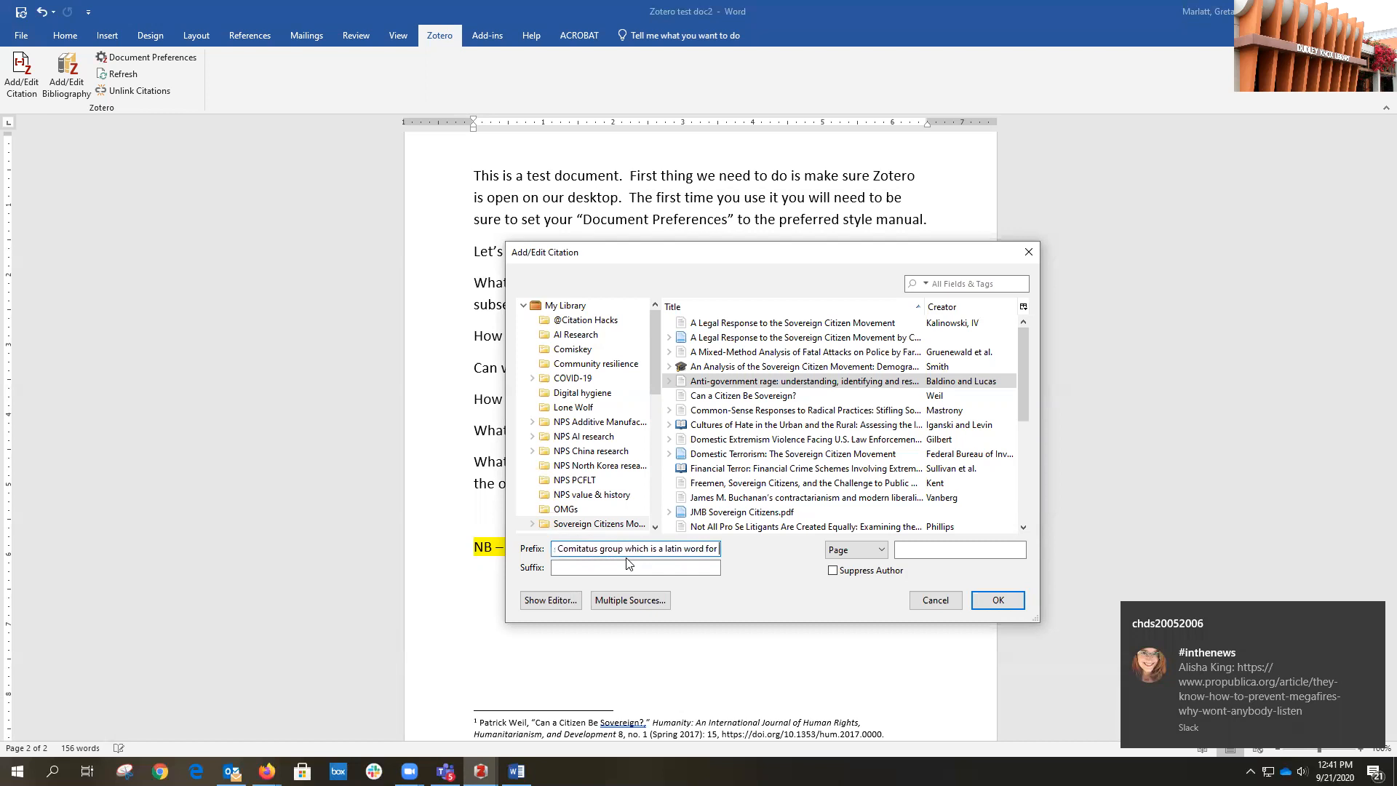
type("\"power of the county")
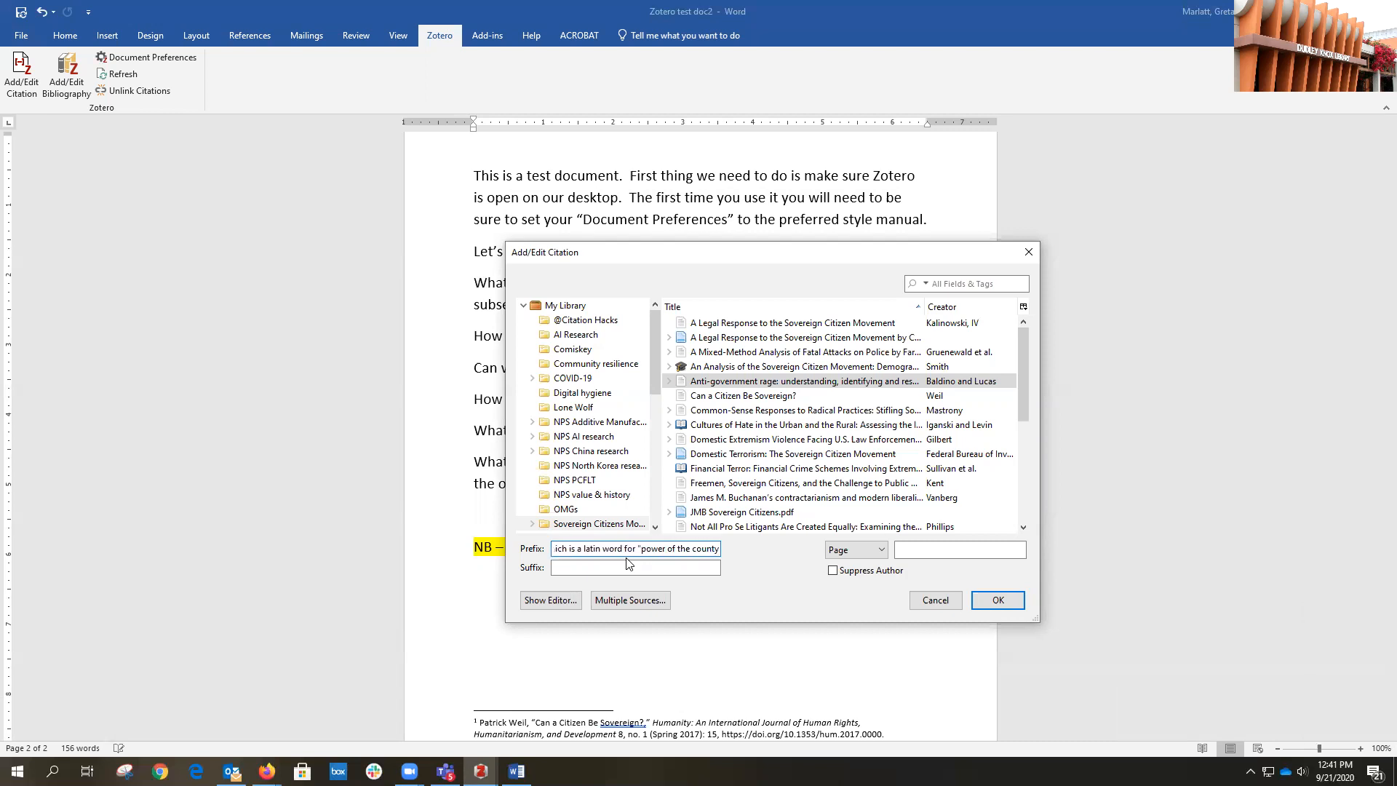
type("\"")
key("BackSpace")
type("'")
Set the cited page to 247, insert the citation, and select the text of its footnote.
left_click(910, 551)
type("247")
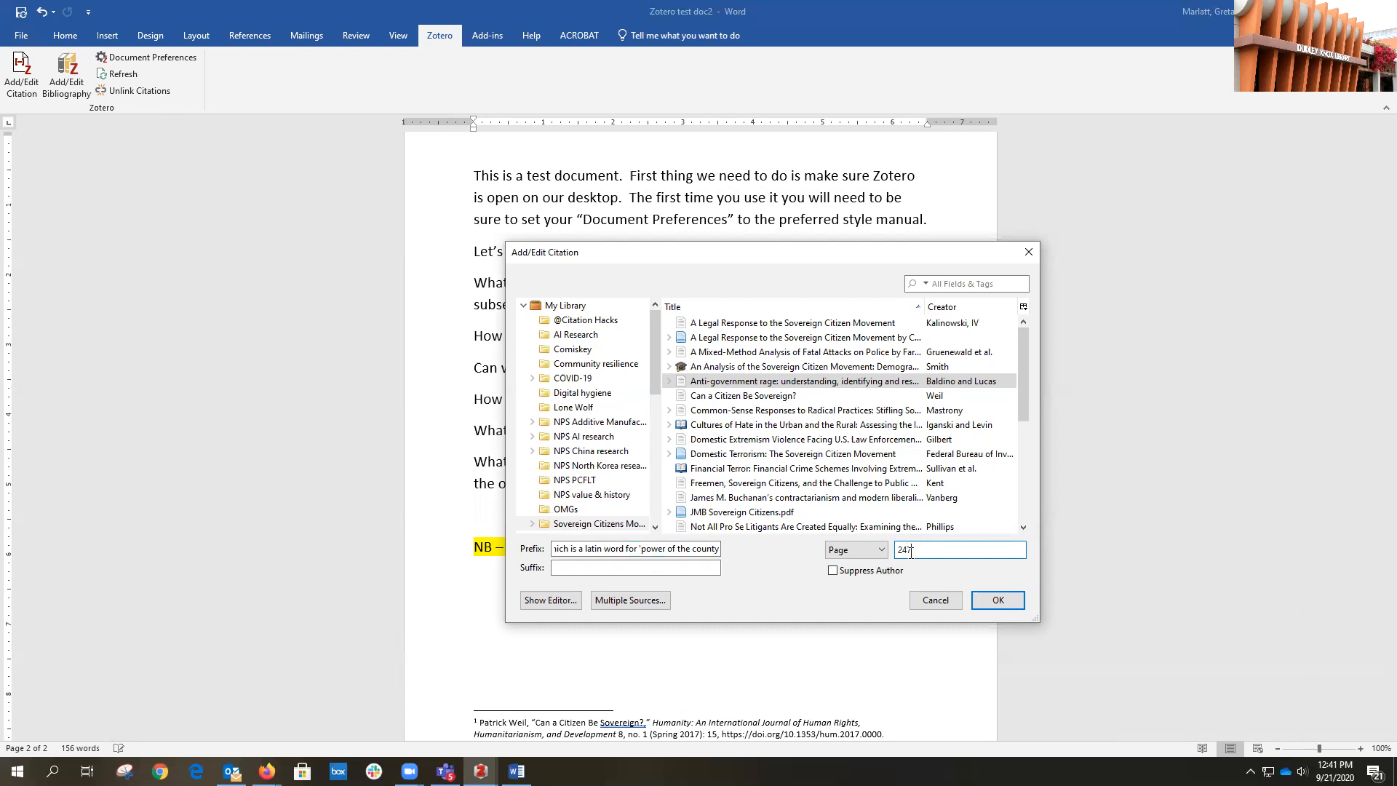
left_click(998, 601)
scroll(811, 520, "down", 3)
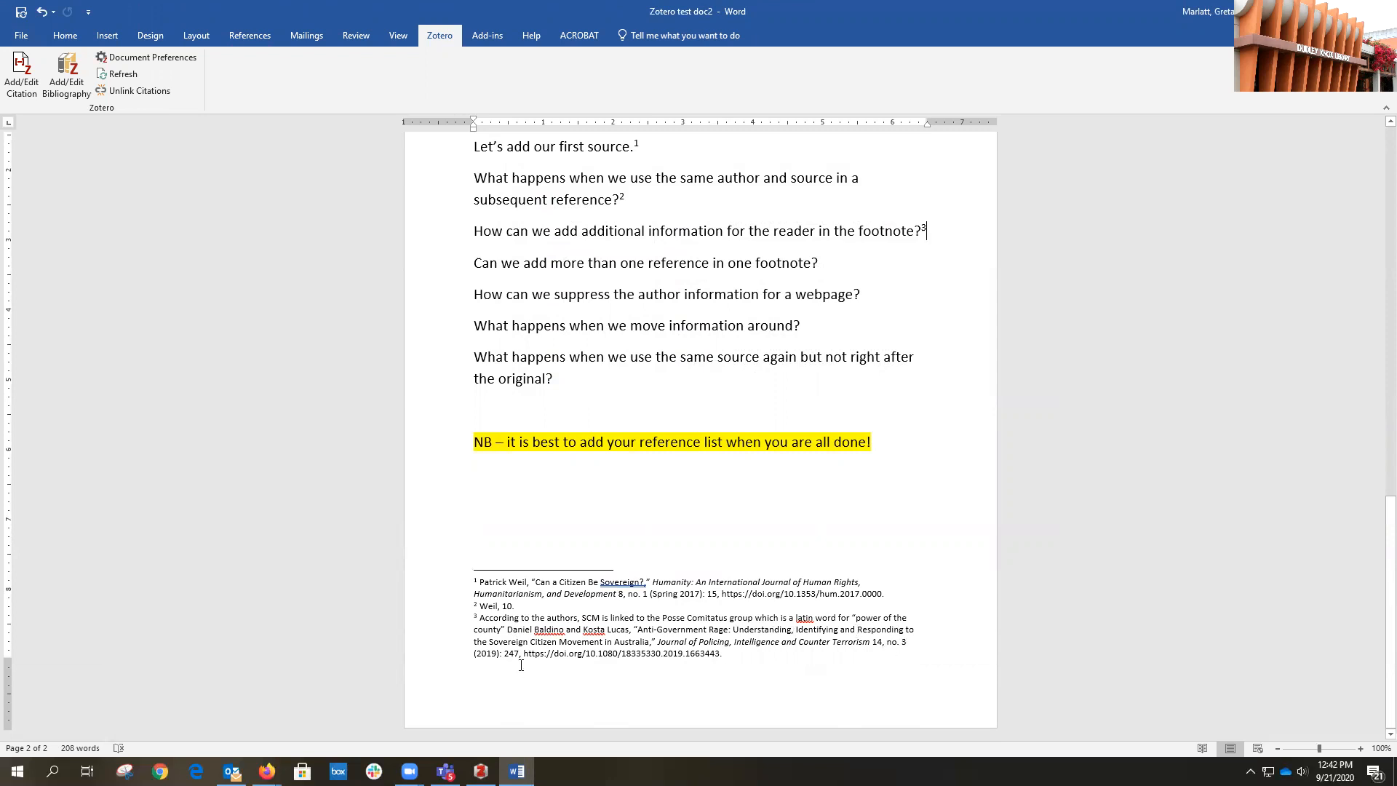
triple_click(590, 631)
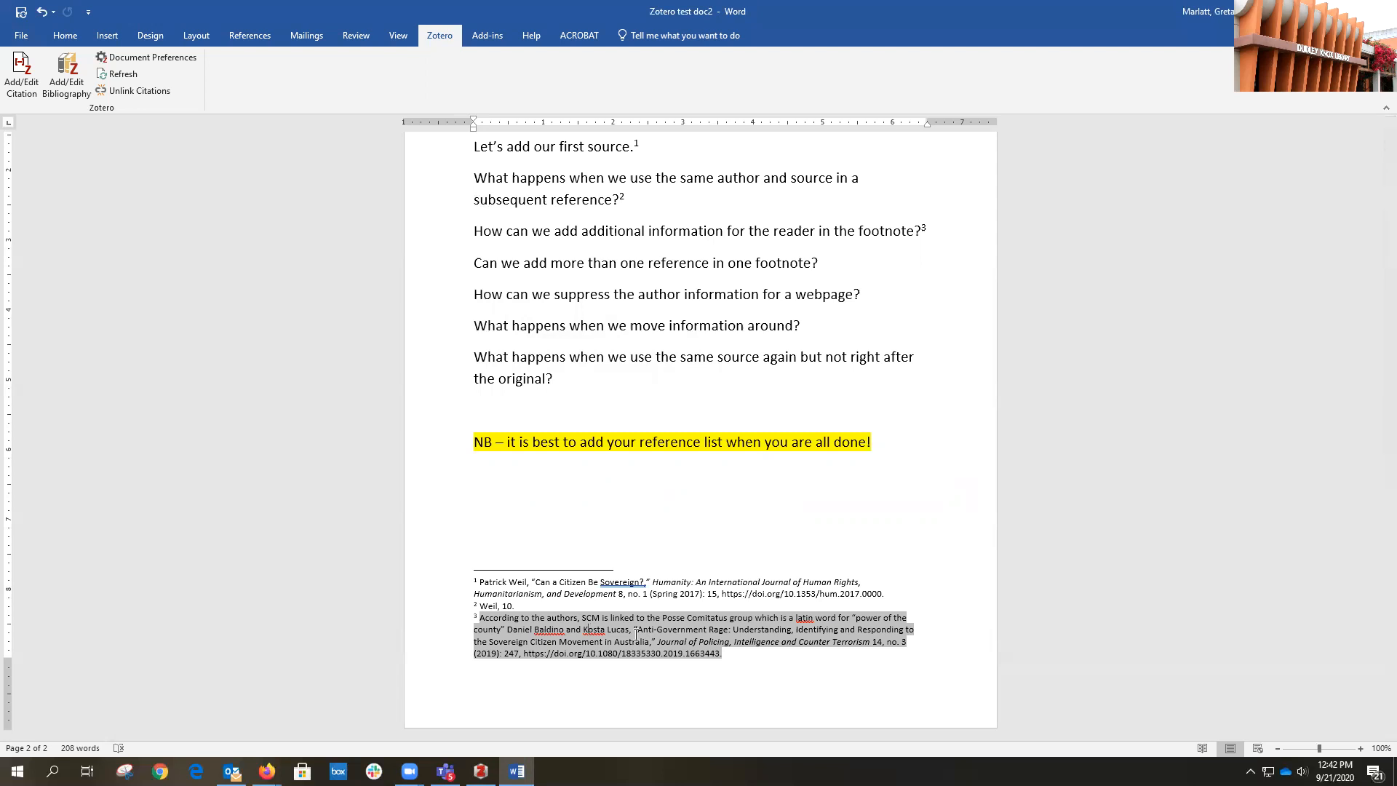
Reopen the footnote 3 citation and capitalize "Latin" in its prefix text.
left_click(17, 71)
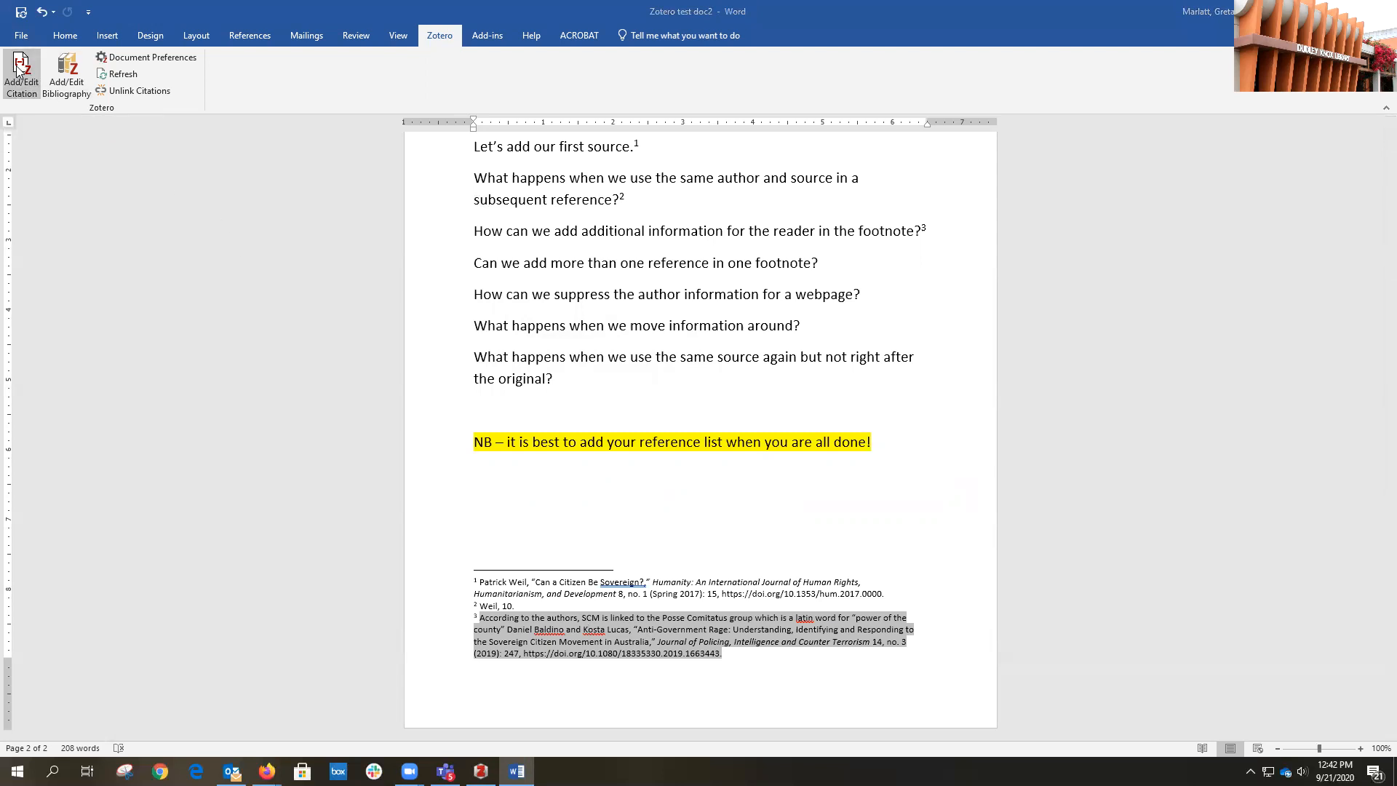
left_click(704, 549)
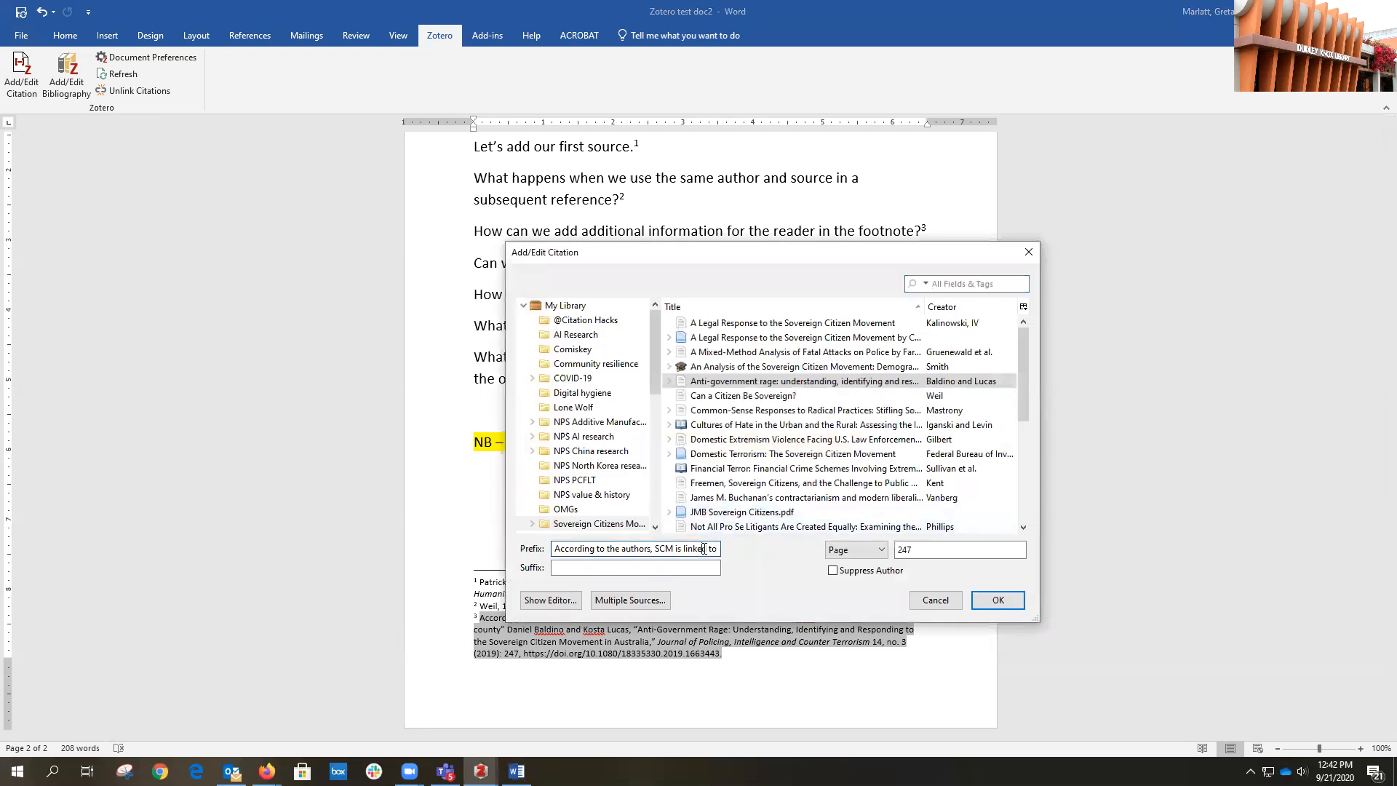
key("Right")
key("Right")
key("Right")
key("Right")
key("Right")
key("Right")
key("Right")
key("Right")
key("Right")
key("Right")
key("Right")
key("Right")
key("Right")
key("Right")
key("Right")
key("Right")
key("Right")
key("Right")
key("Right")
key("Right")
key("Right")
key("Right")
key("Right")
key("Right")
key("Right")
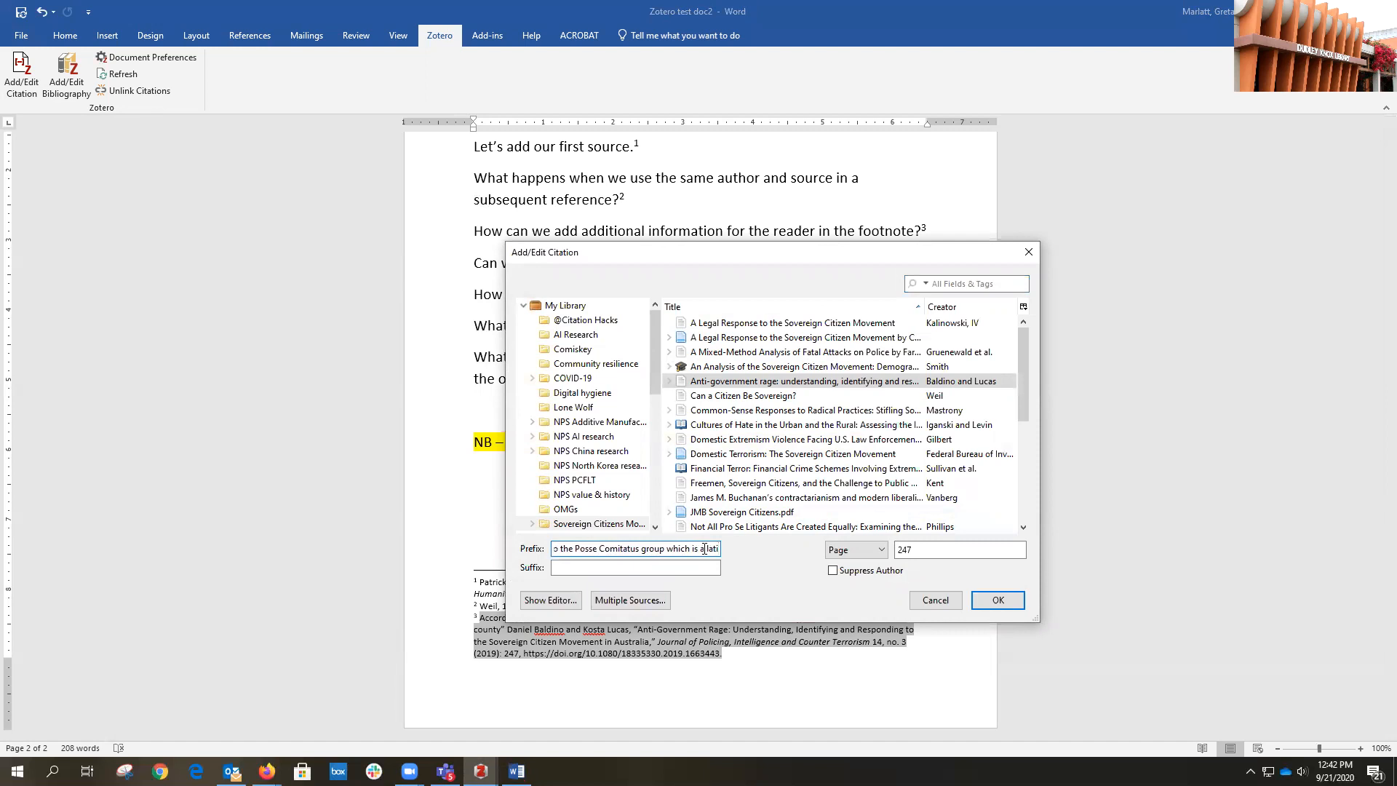
key("BackSpace")
type("L")
Move the whole explanatory text from the citation's prefix to its suffix and end it with a period.
key("Home")
left_click_drag(556, 549, 708, 562)
right_click(675, 547)
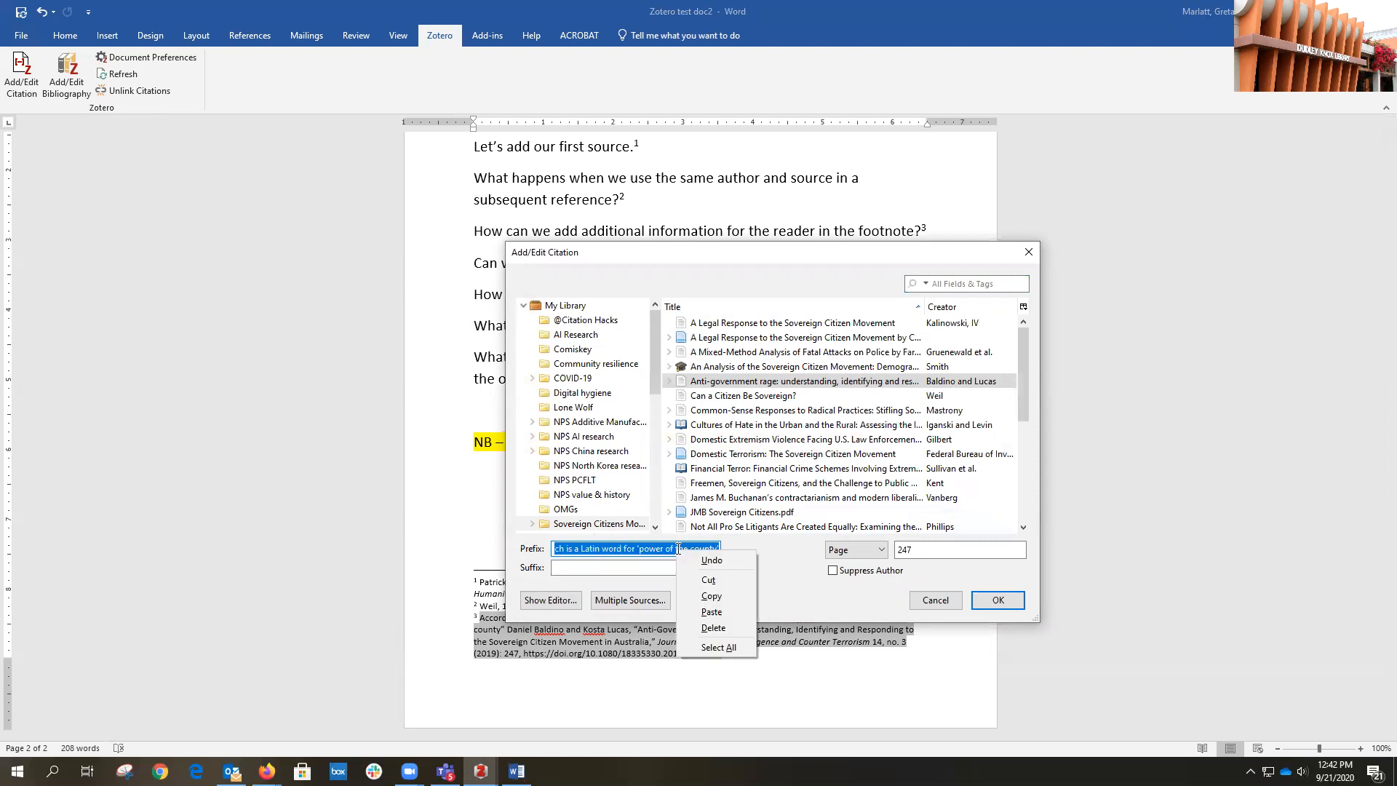
left_click(709, 579)
right_click(630, 568)
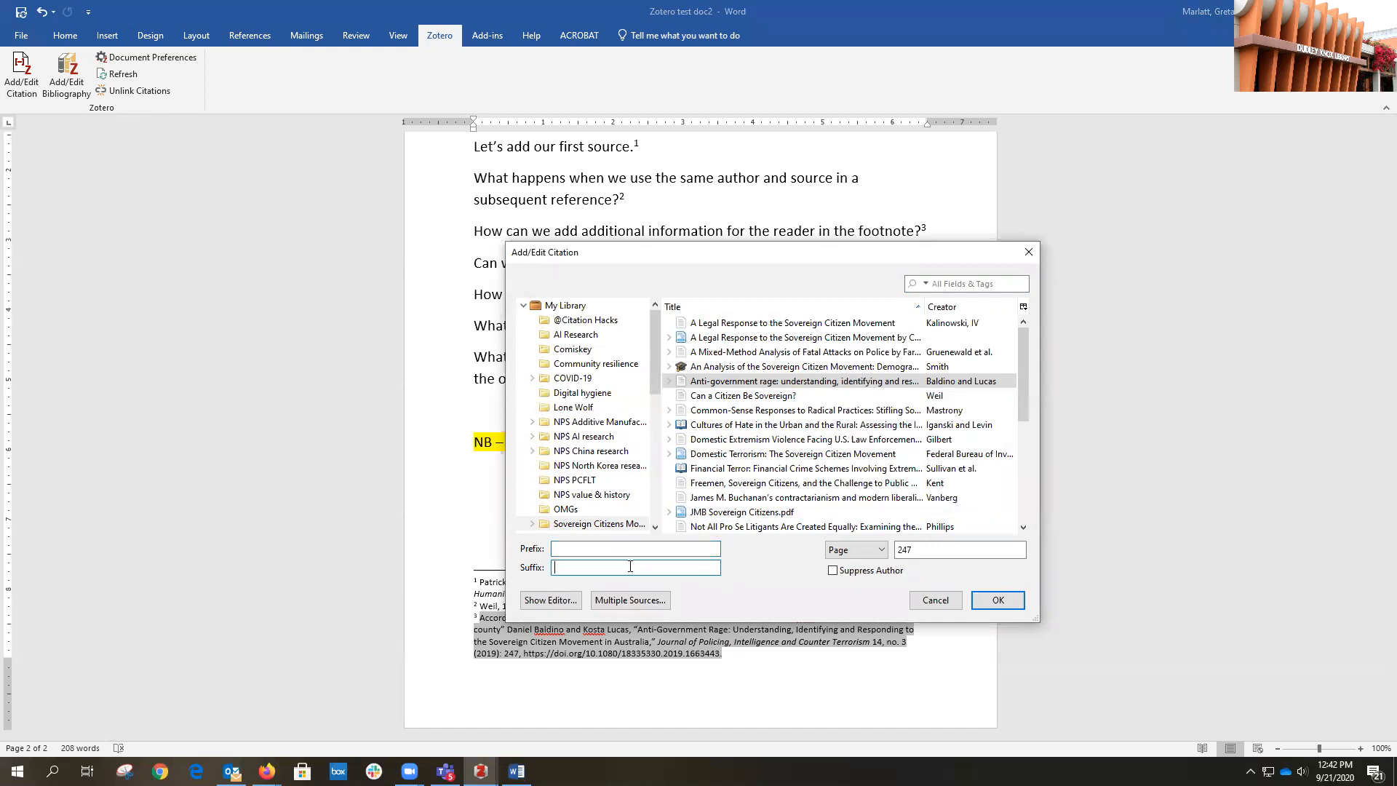
left_click(666, 630)
type(".")
key("Home")
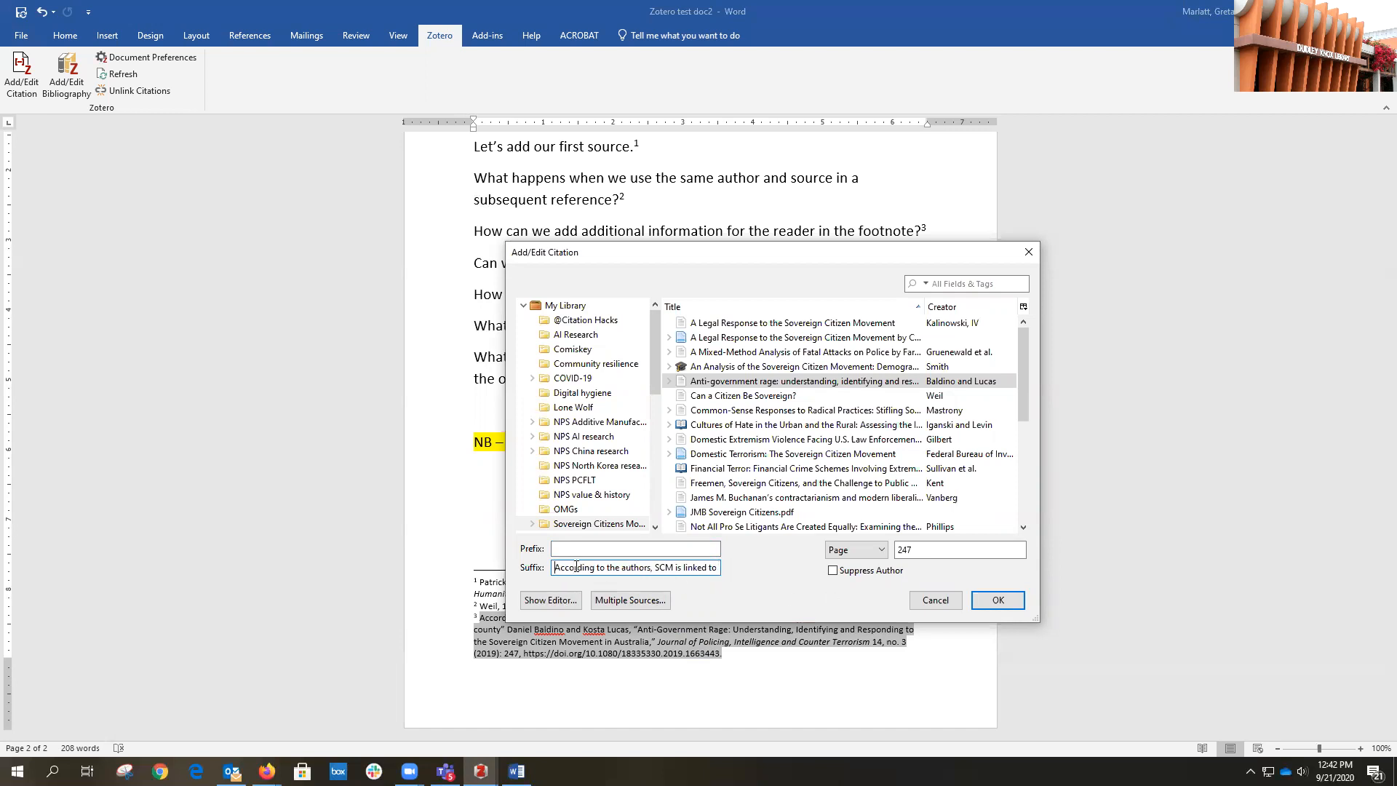
Change "the authors" to "these authors" in the suffix, apply the citation edit, and dismiss the chat notification.
left_click(619, 567)
type("se")
left_click(991, 601)
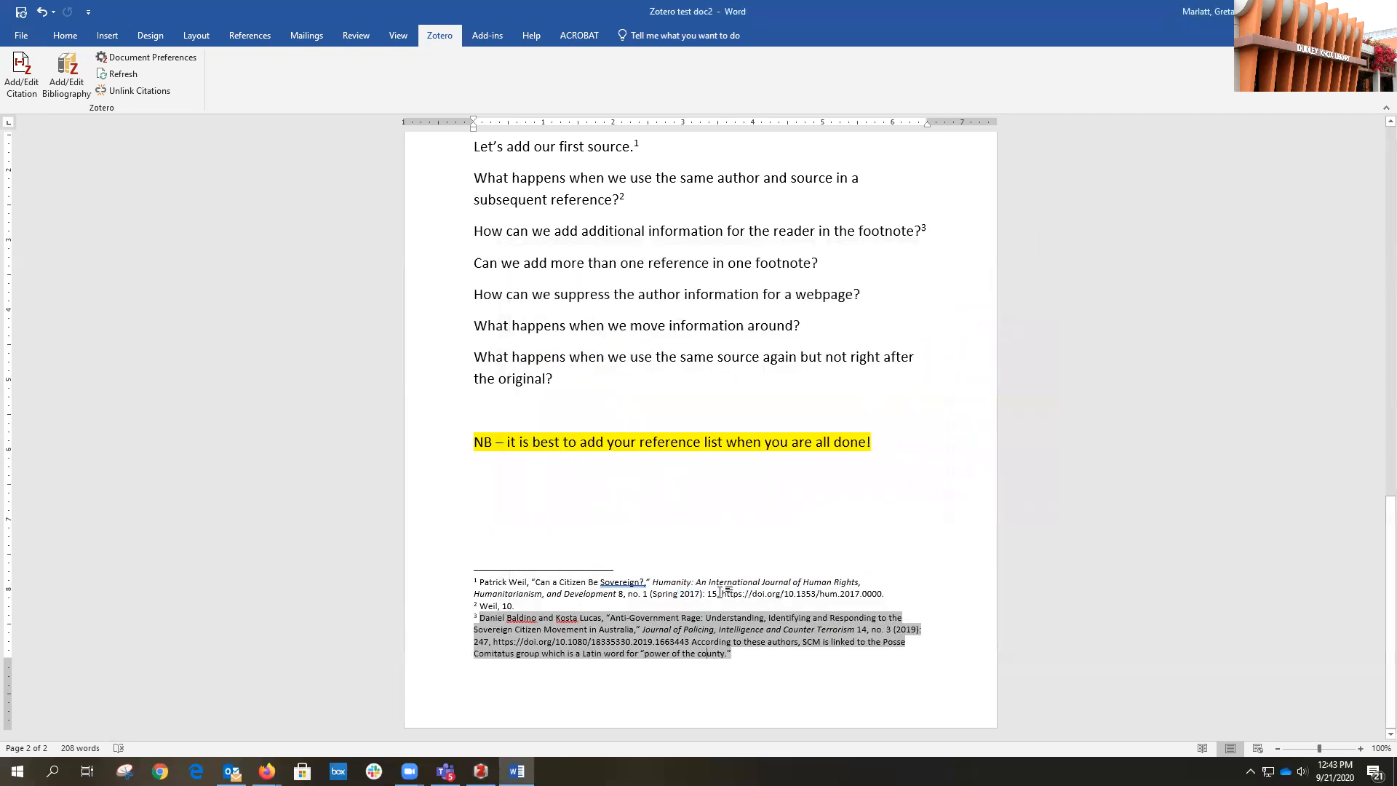
left_click(737, 502)
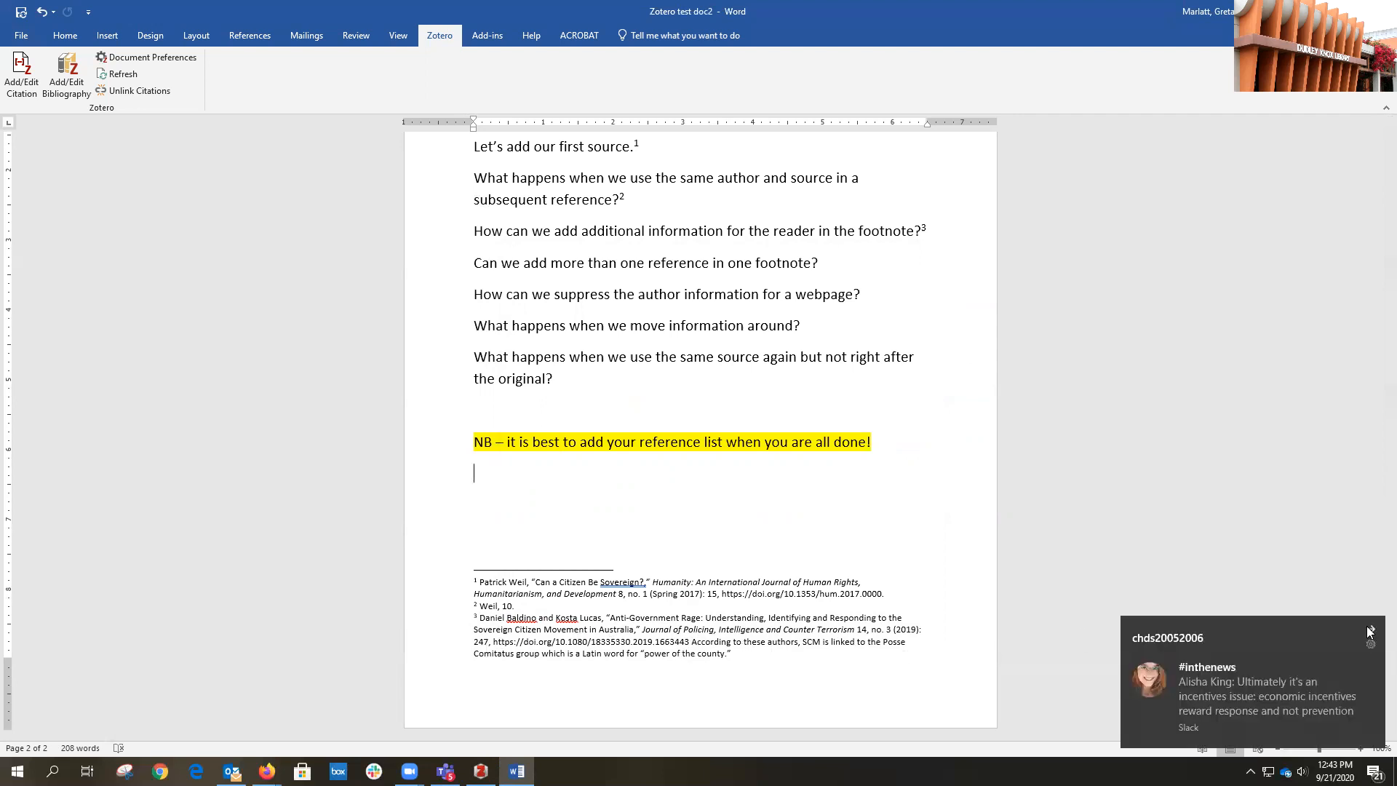
left_click(1369, 630)
Edit the footnote 3 citation again so its suffix starts with a period before "According to these authors".
triple_click(673, 649)
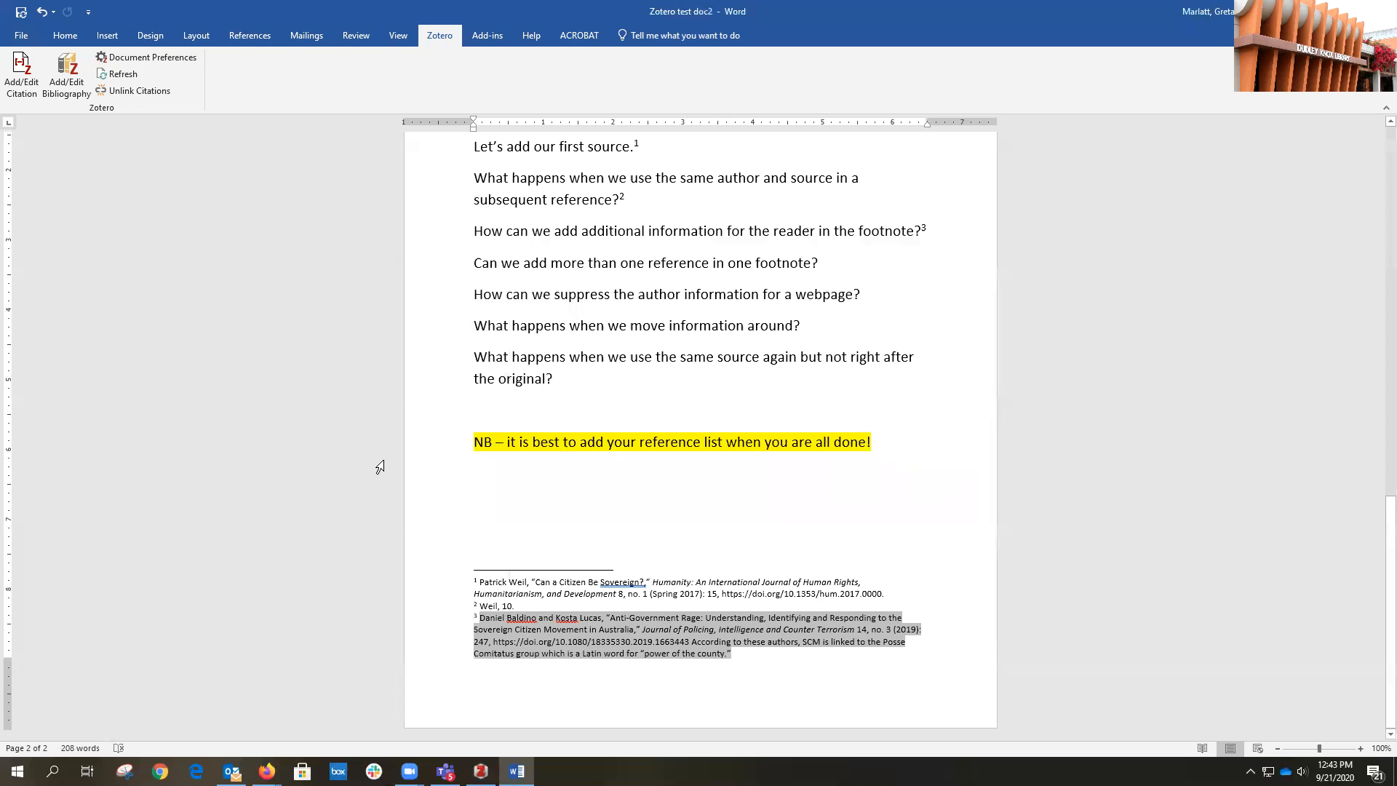
left_click(25, 86)
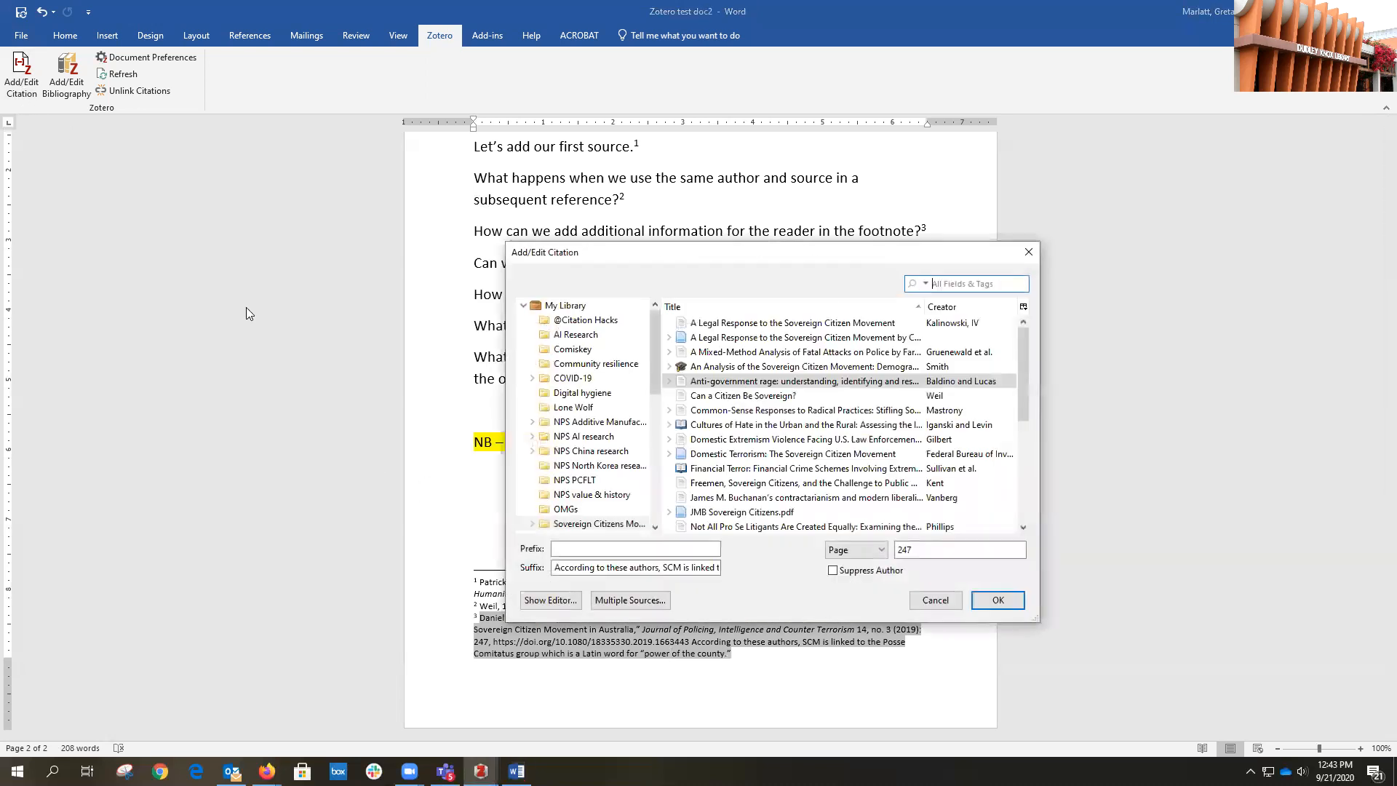
left_click(578, 565)
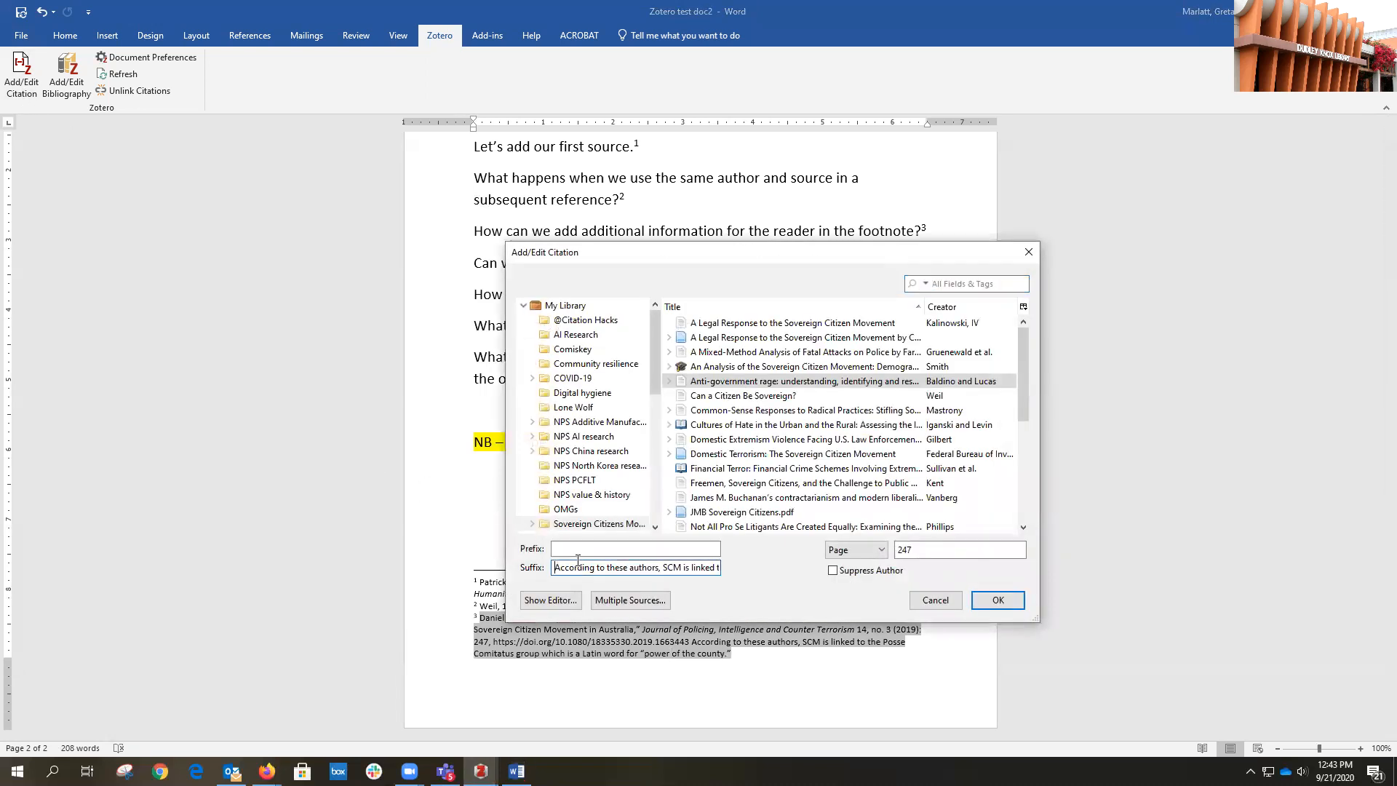
type(".")
left_click(982, 598)
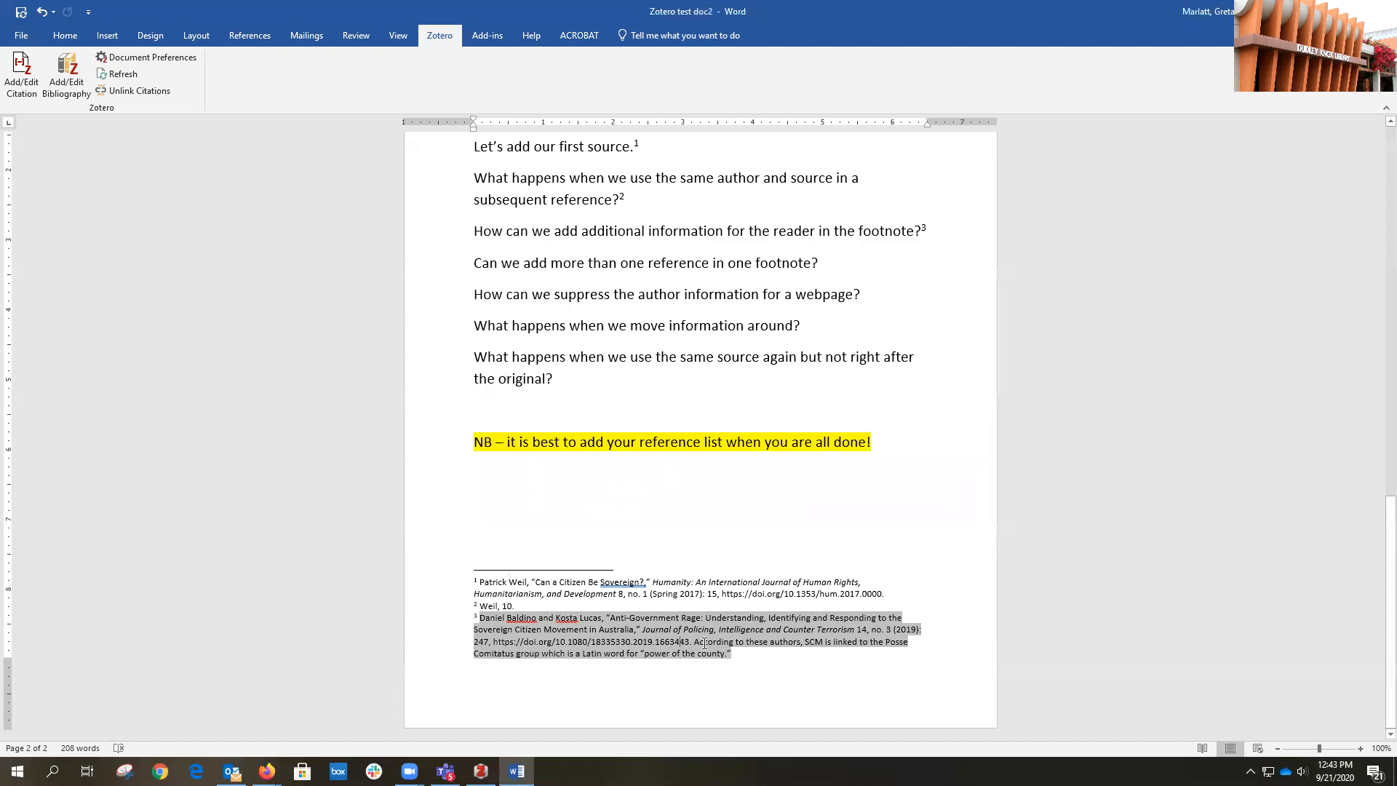
left_click(706, 523)
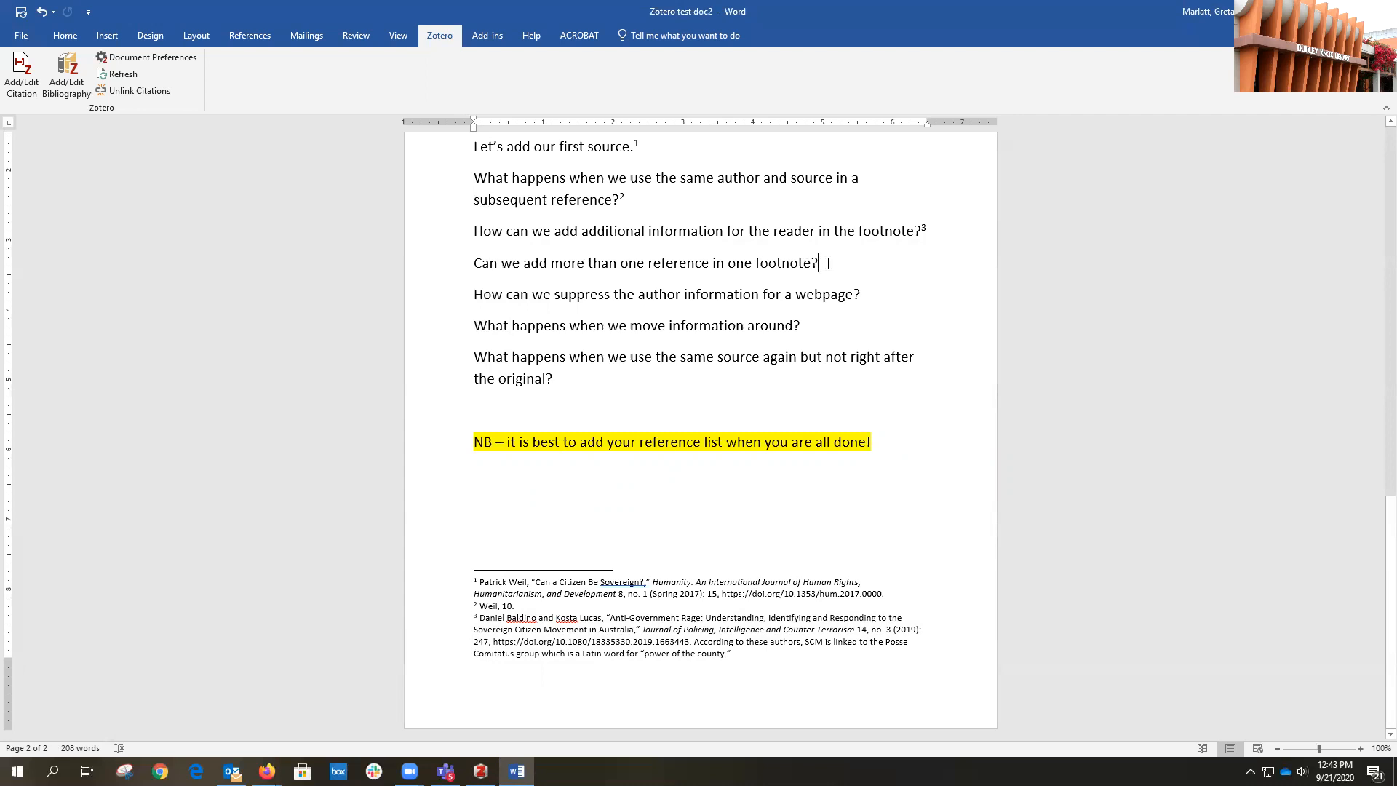
Start a multiple-source citation after the question about more than one reference, adding "Cultures of Hate in the Urban and the Rural" and "Pathways to violent extermism".
left_click(28, 80)
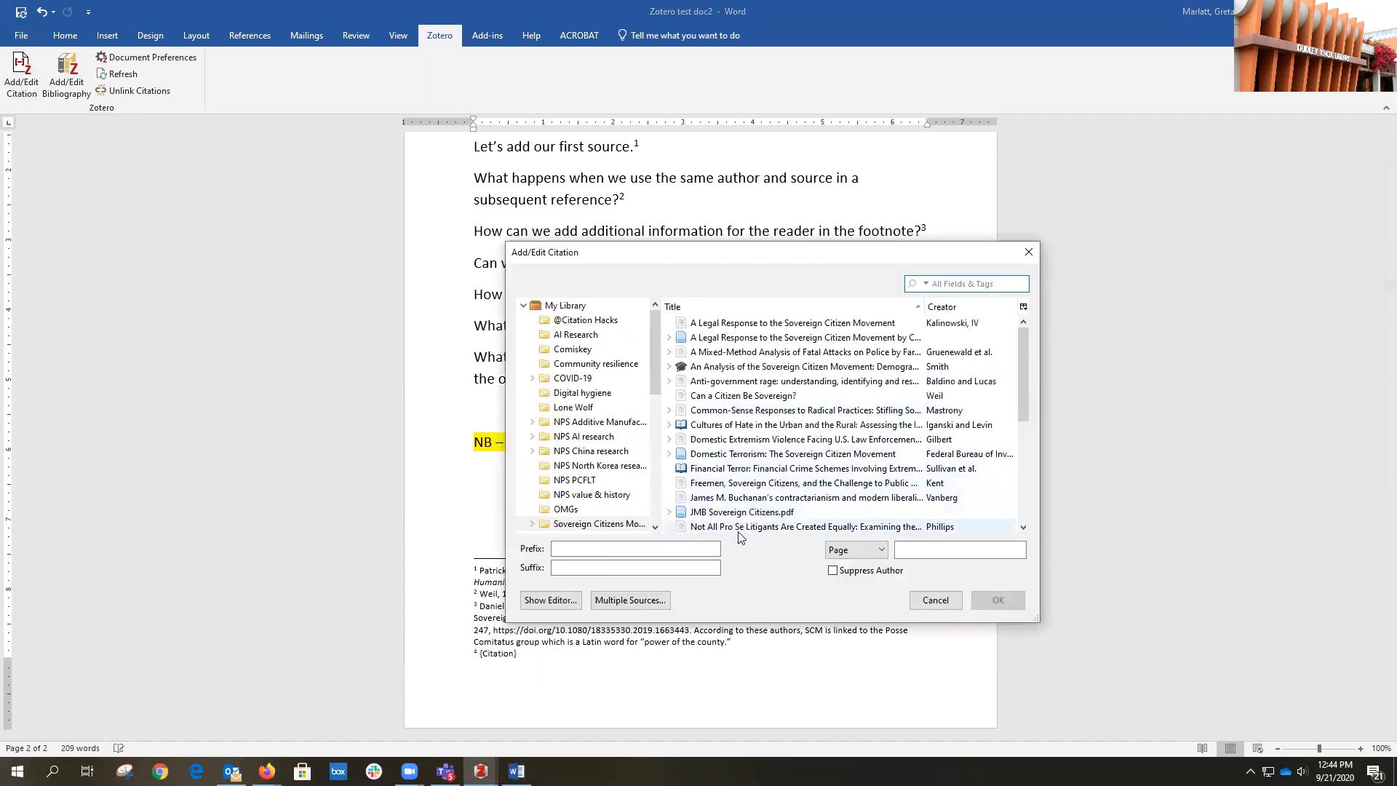
left_click(629, 602)
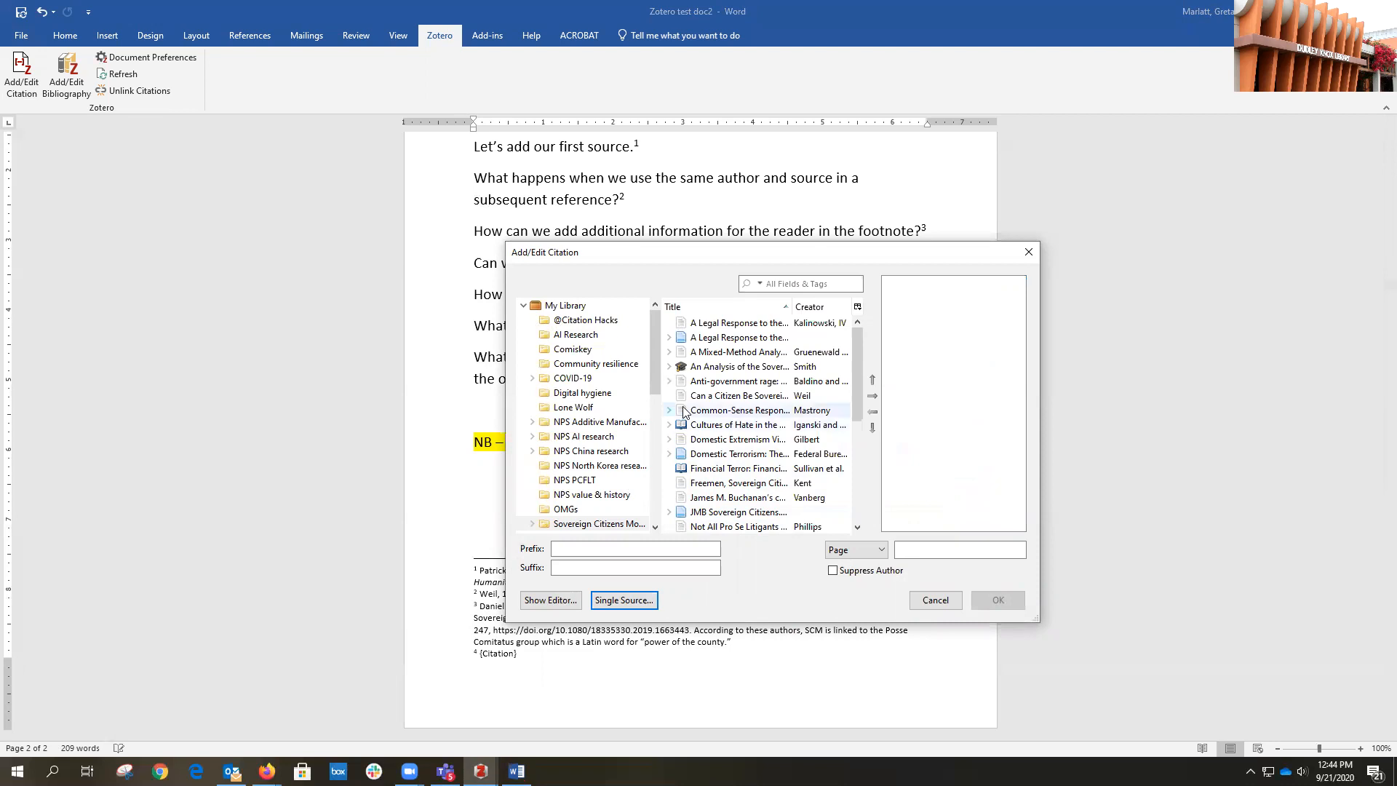
left_click(723, 428)
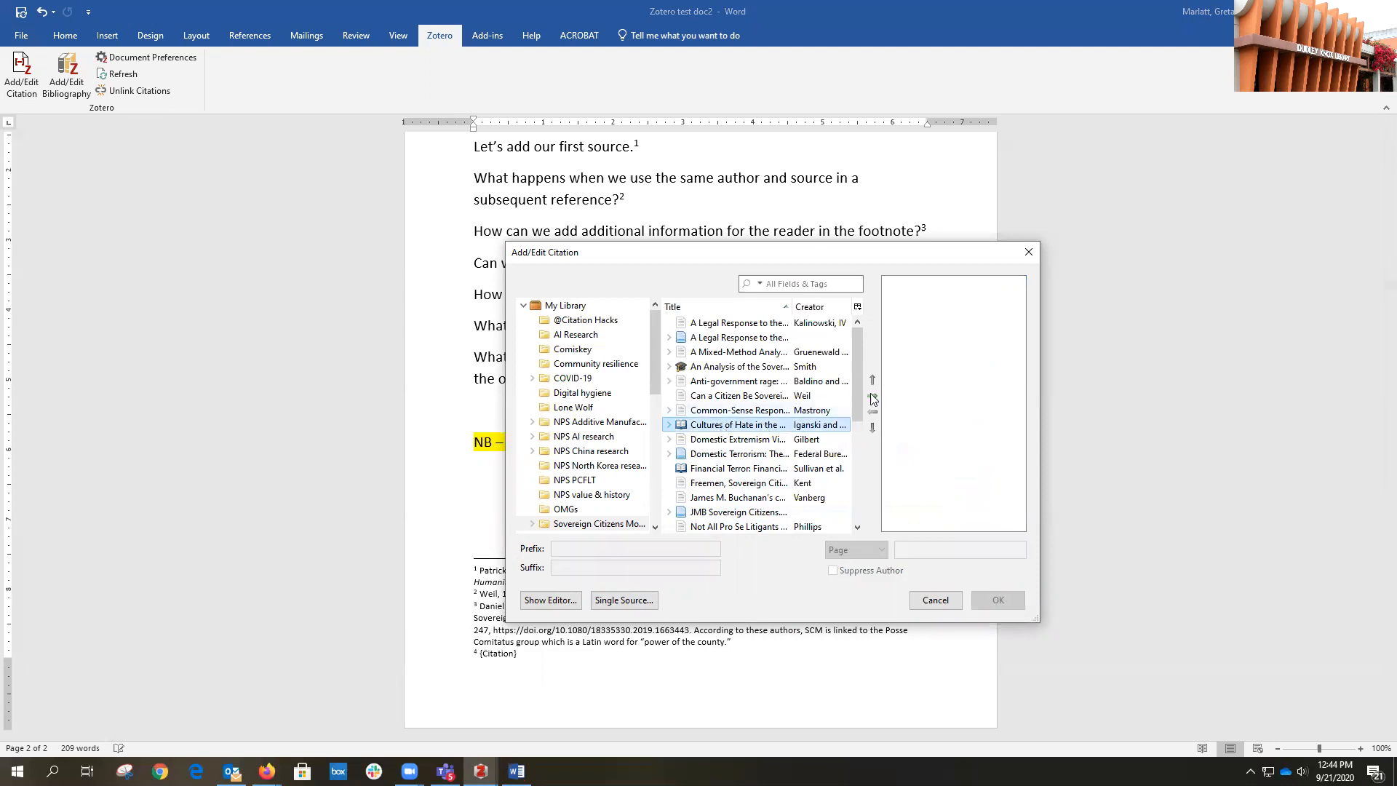
left_click(873, 397)
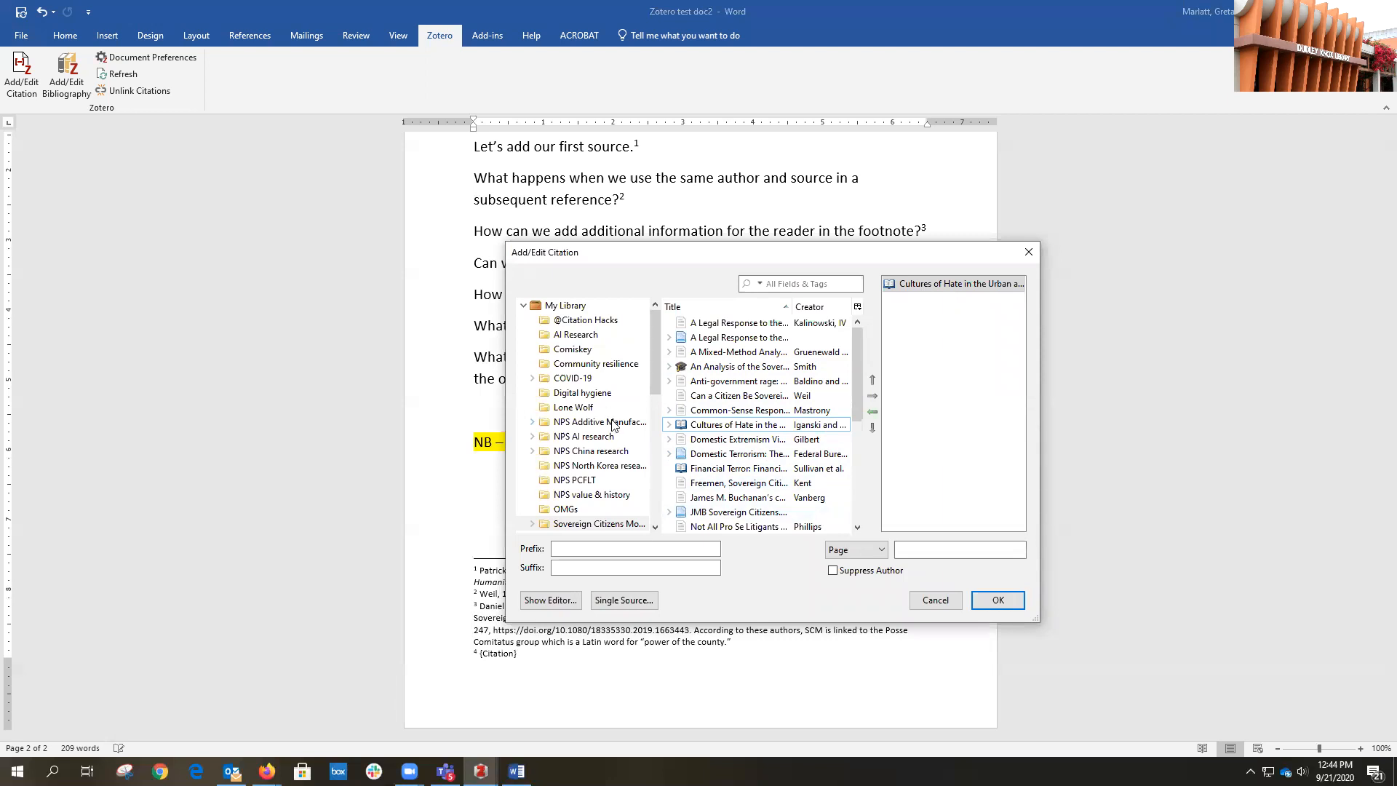
scroll(727, 455, "down", 3)
left_click(739, 425)
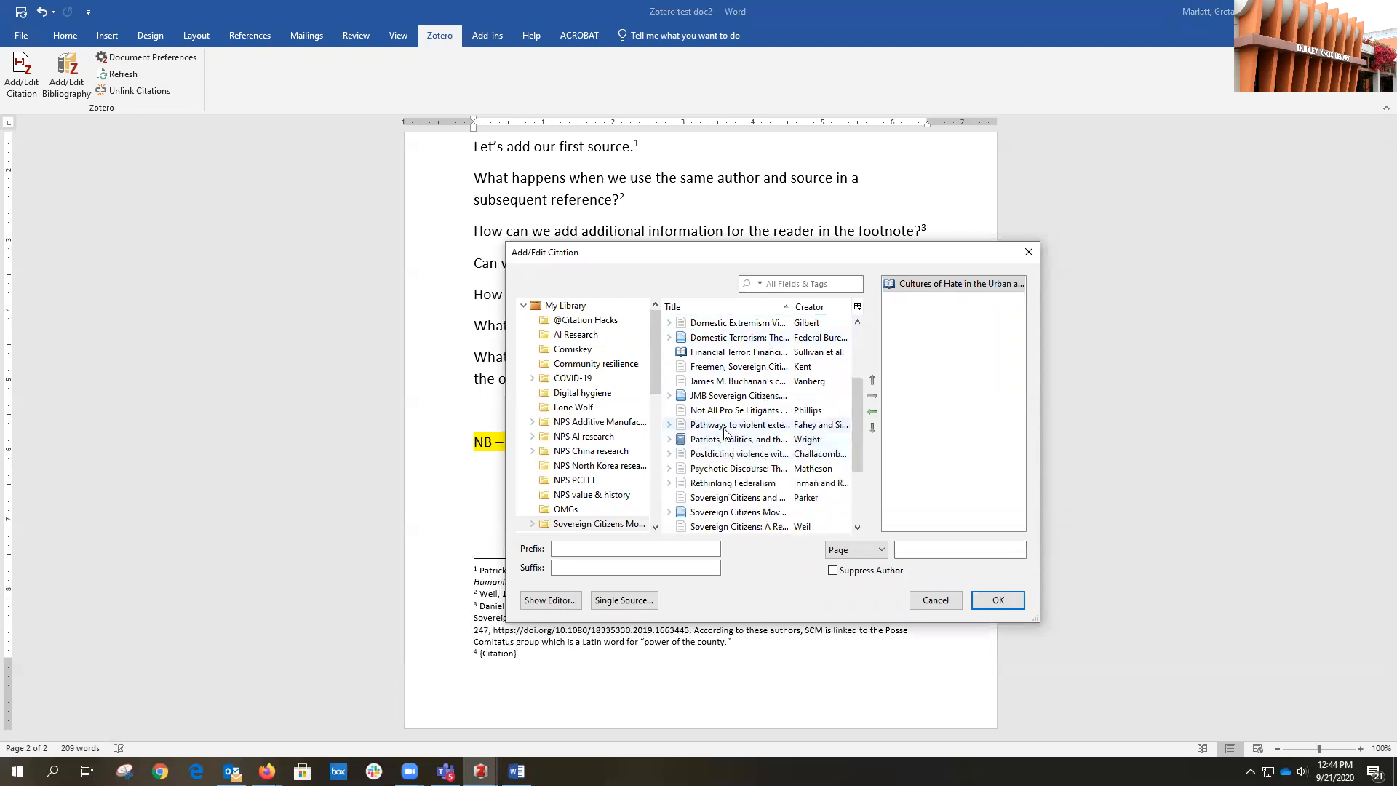
left_click(871, 397)
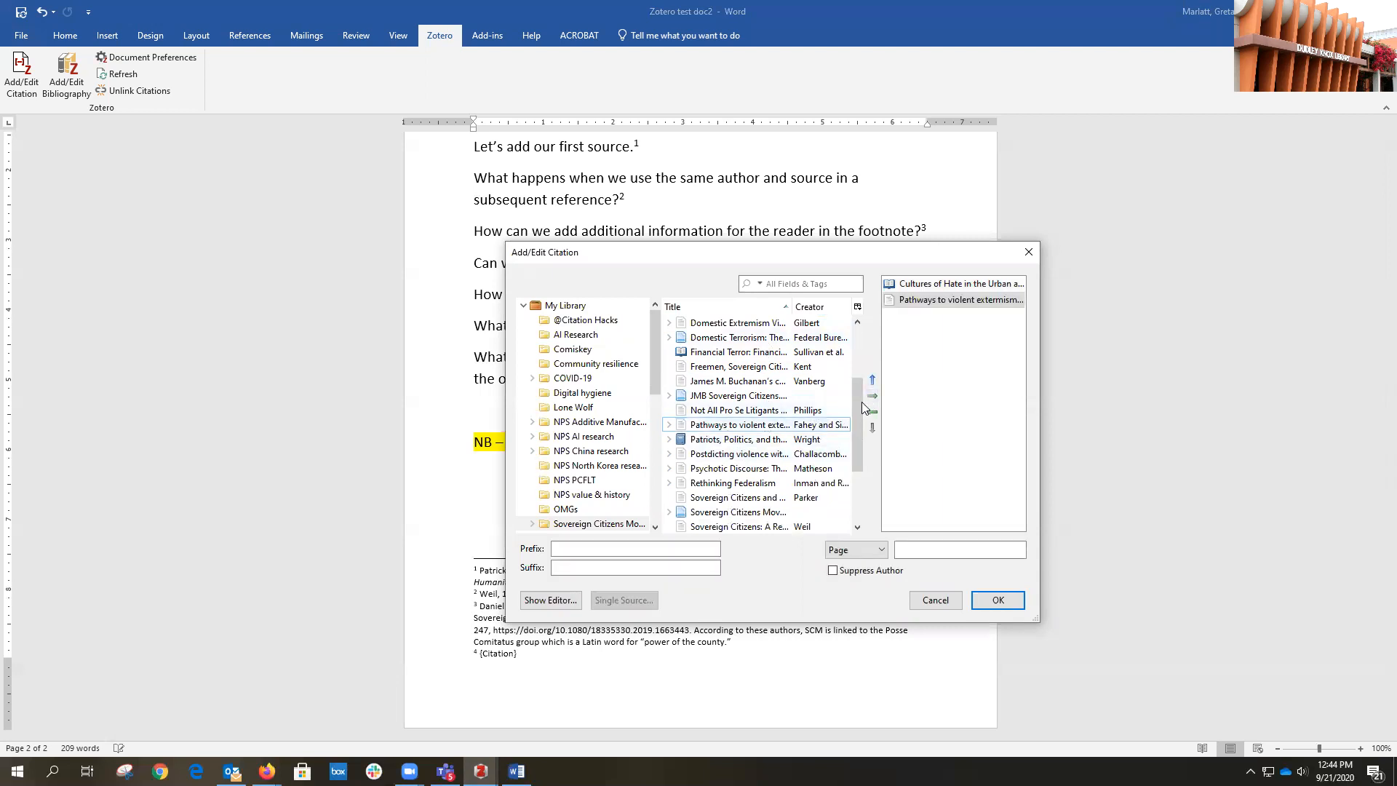
Add "The Poacher, the Sovereign Citizen" as the third source and insert the combined citation.
scroll(759, 471, "down", 1)
scroll(759, 469, "down", 1)
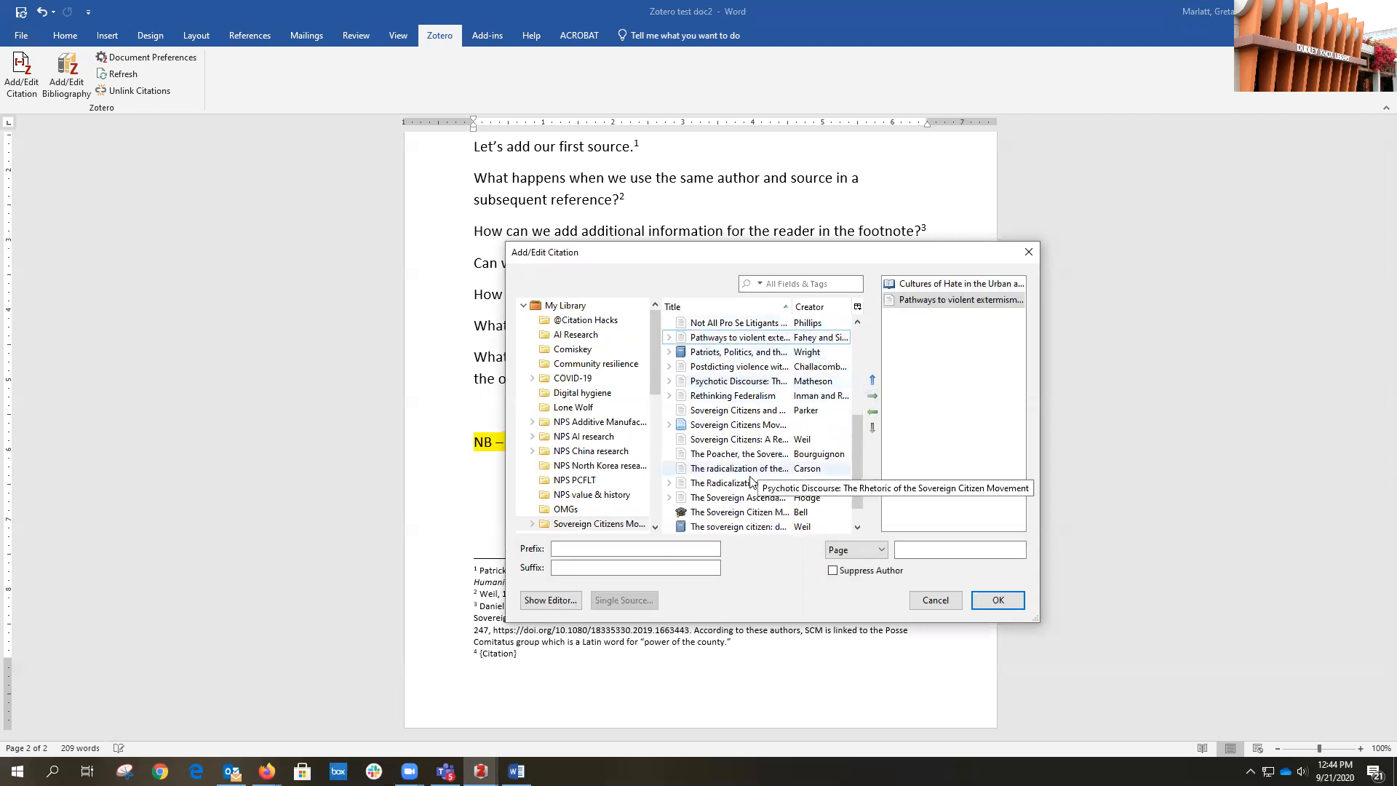
left_click(724, 454)
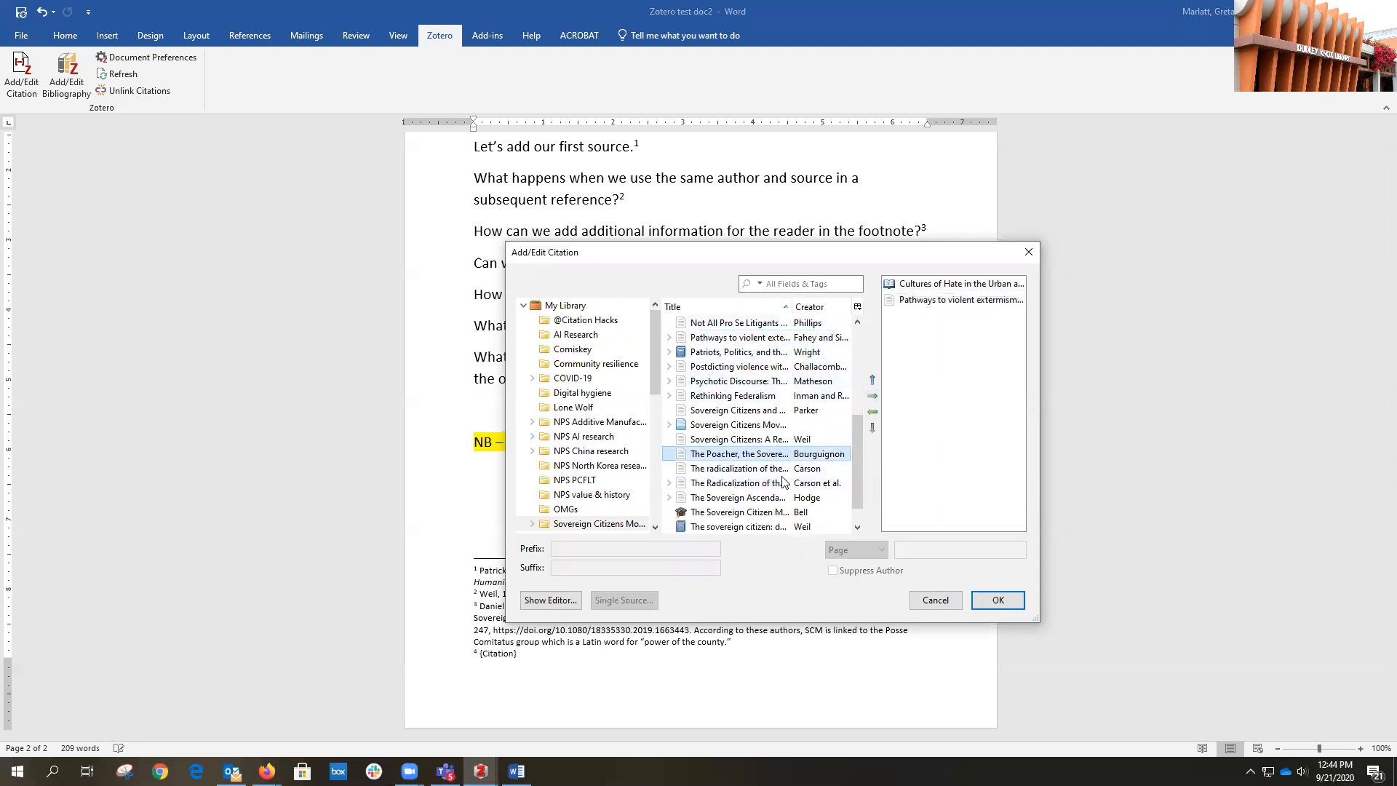
left_click(872, 396)
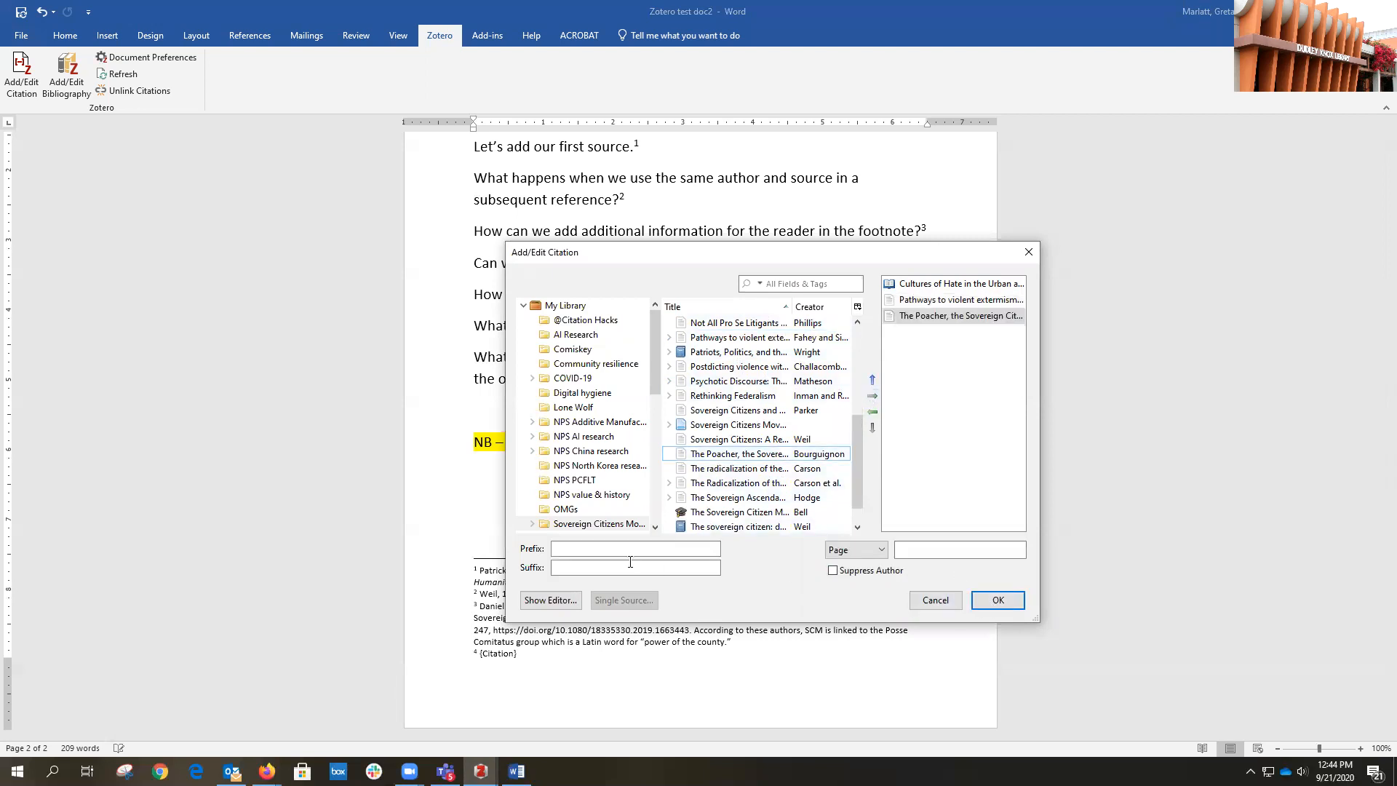
left_click(998, 601)
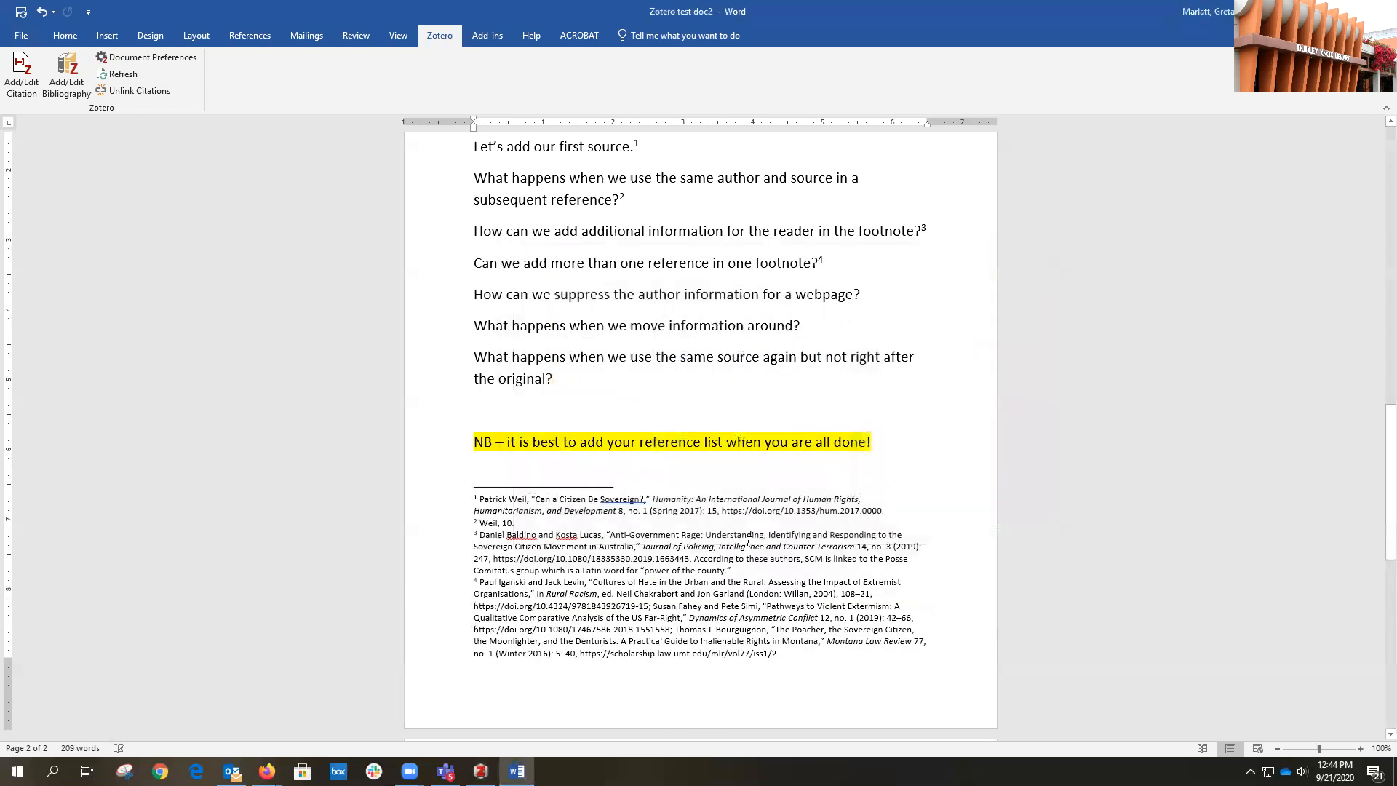
scroll(568, 549, "down", 1)
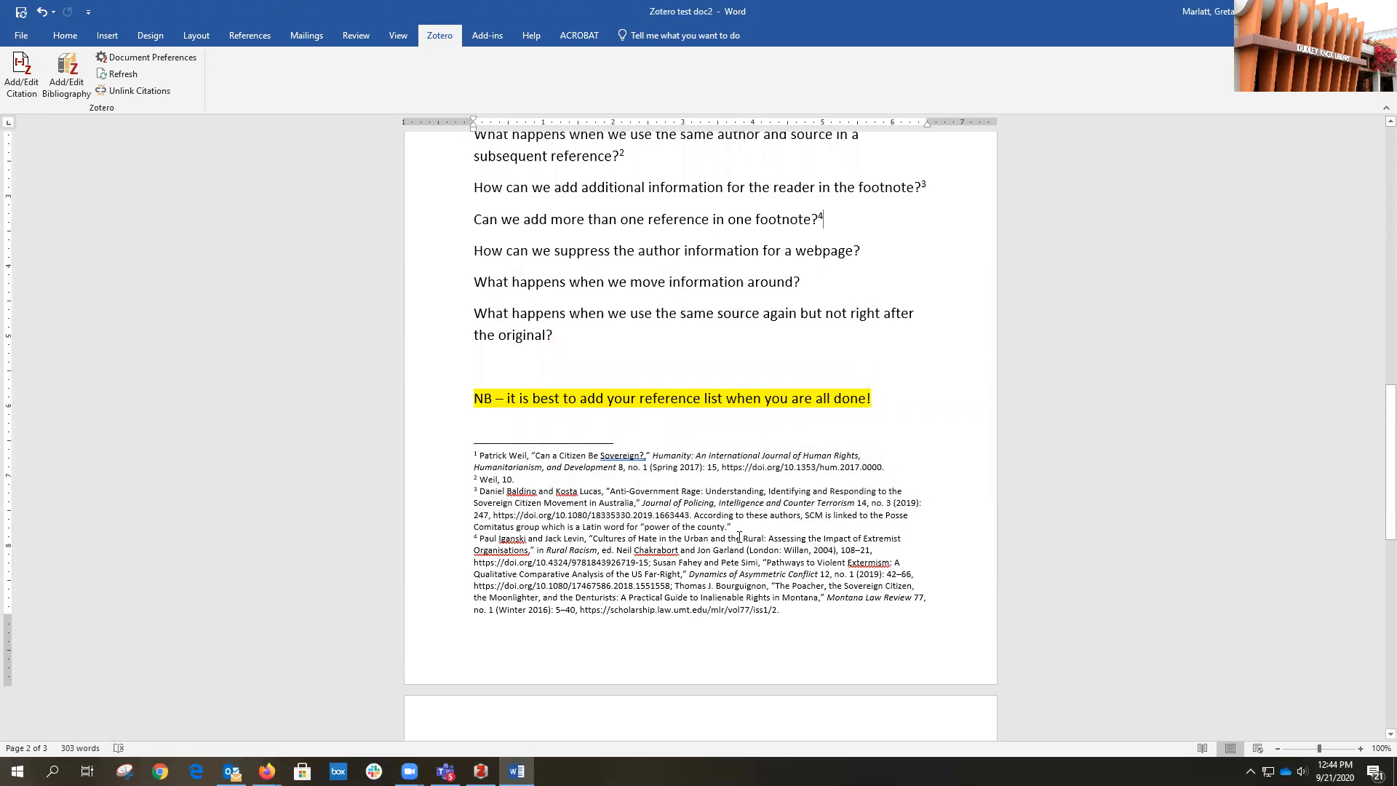
left_click(1367, 602)
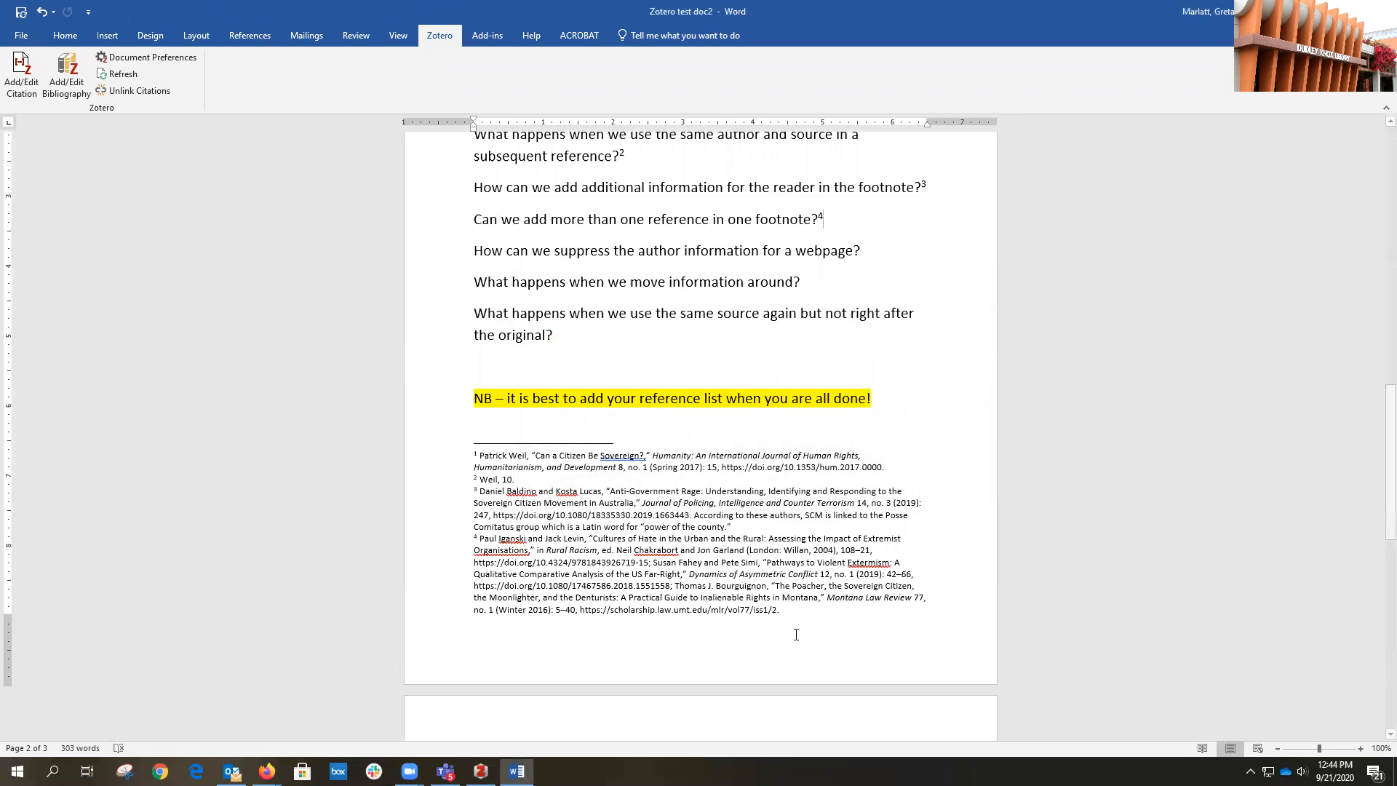
Edit the footnote 4 citation to give "The Poacher, the Sovereign Citizen" the prefix "and", and select the footnote's text.
triple_click(651, 566)
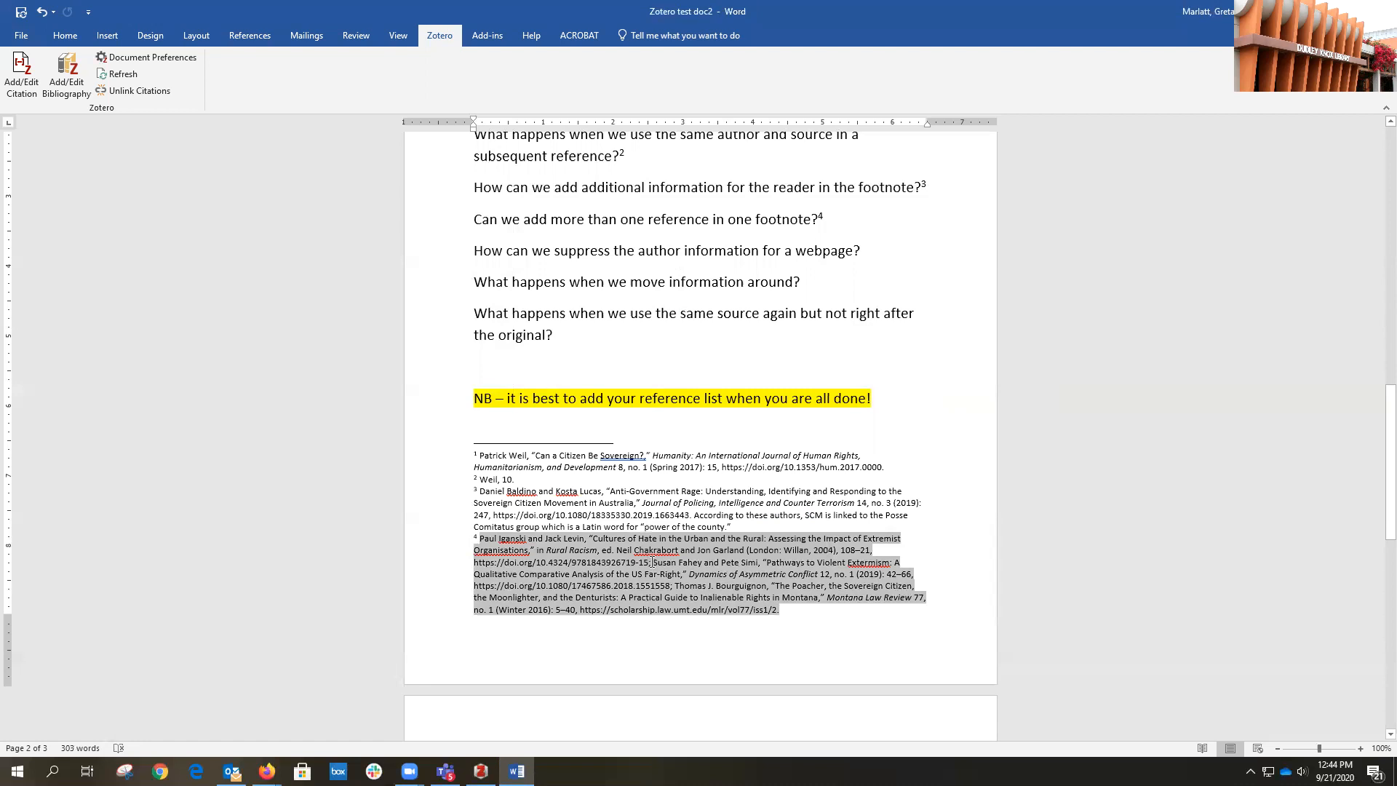
left_click(809, 608)
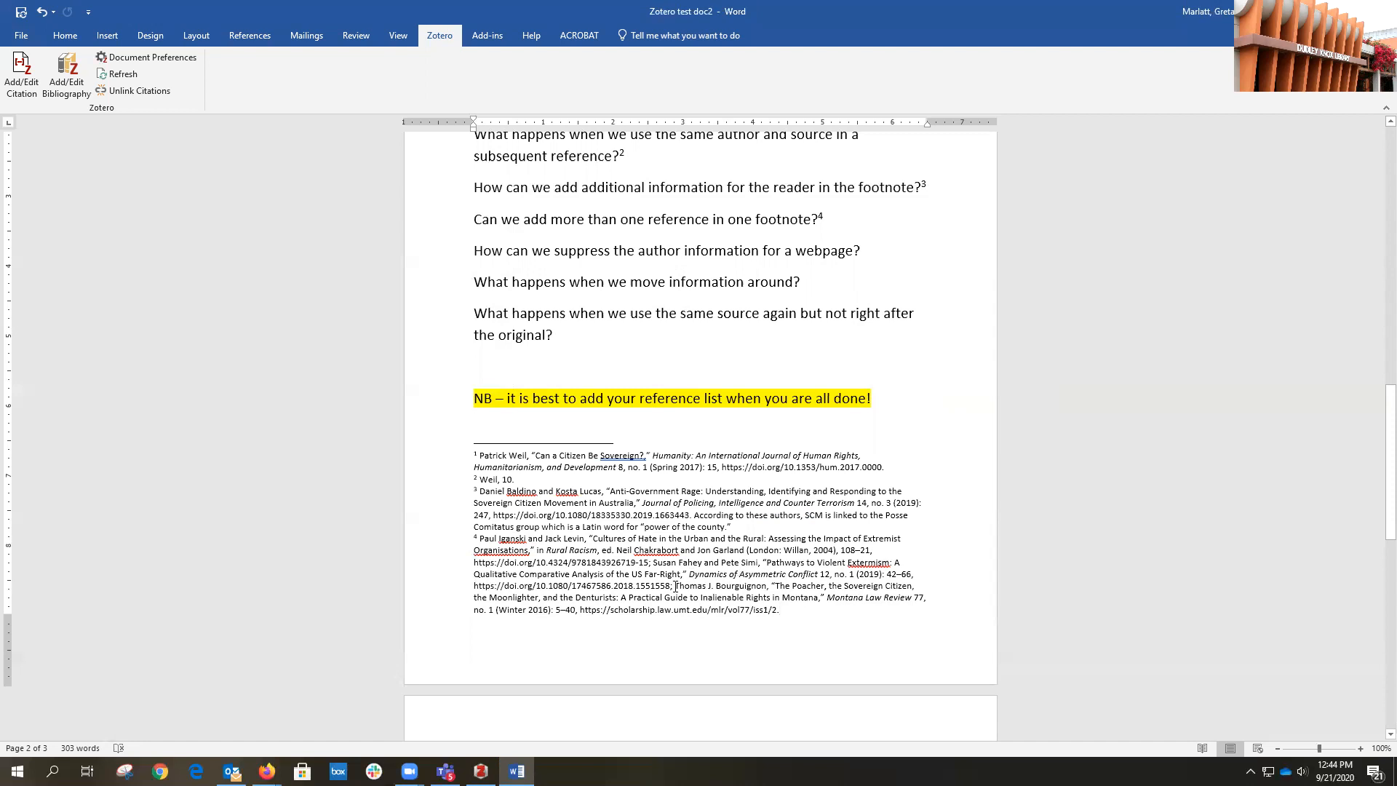
triple_click(675, 585)
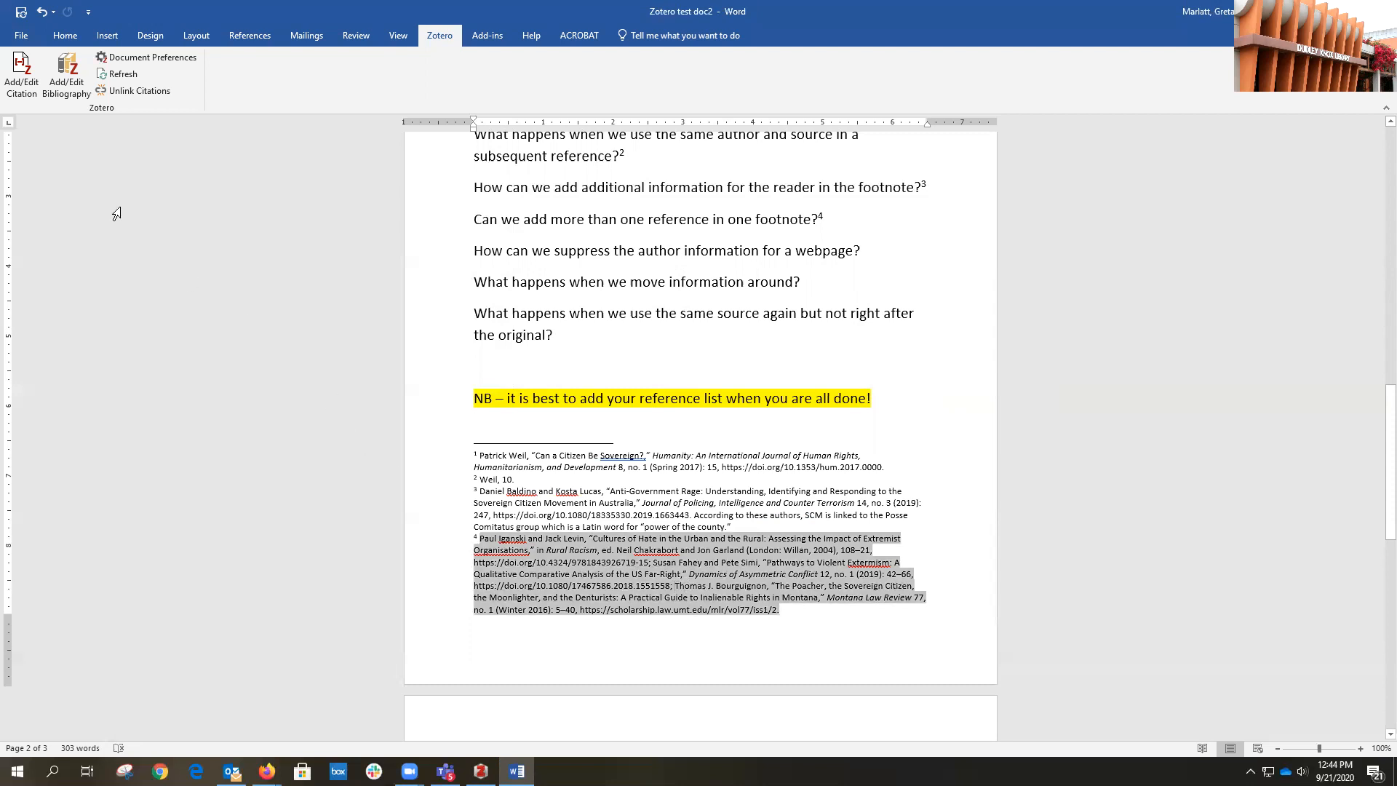
left_click(21, 73)
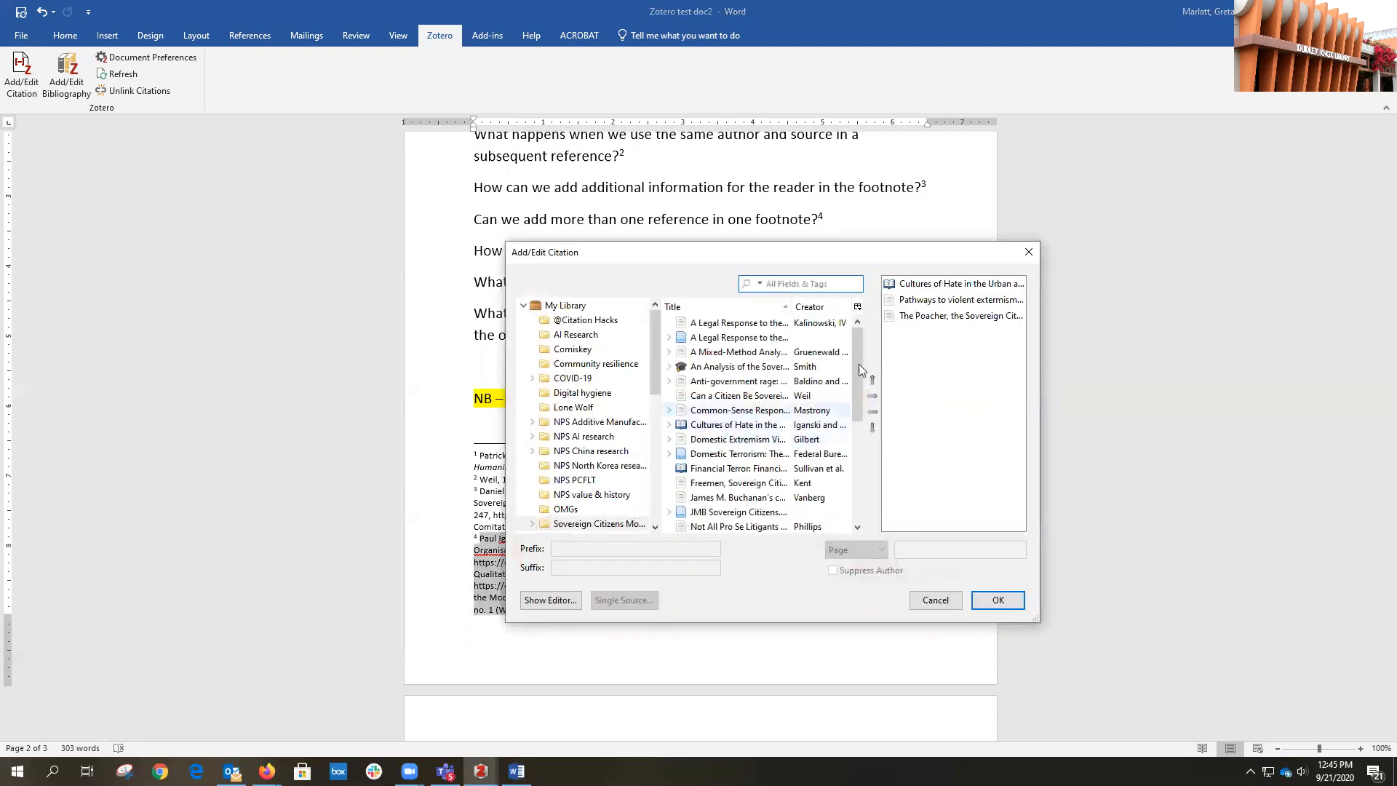
left_click(941, 319)
left_click(571, 553)
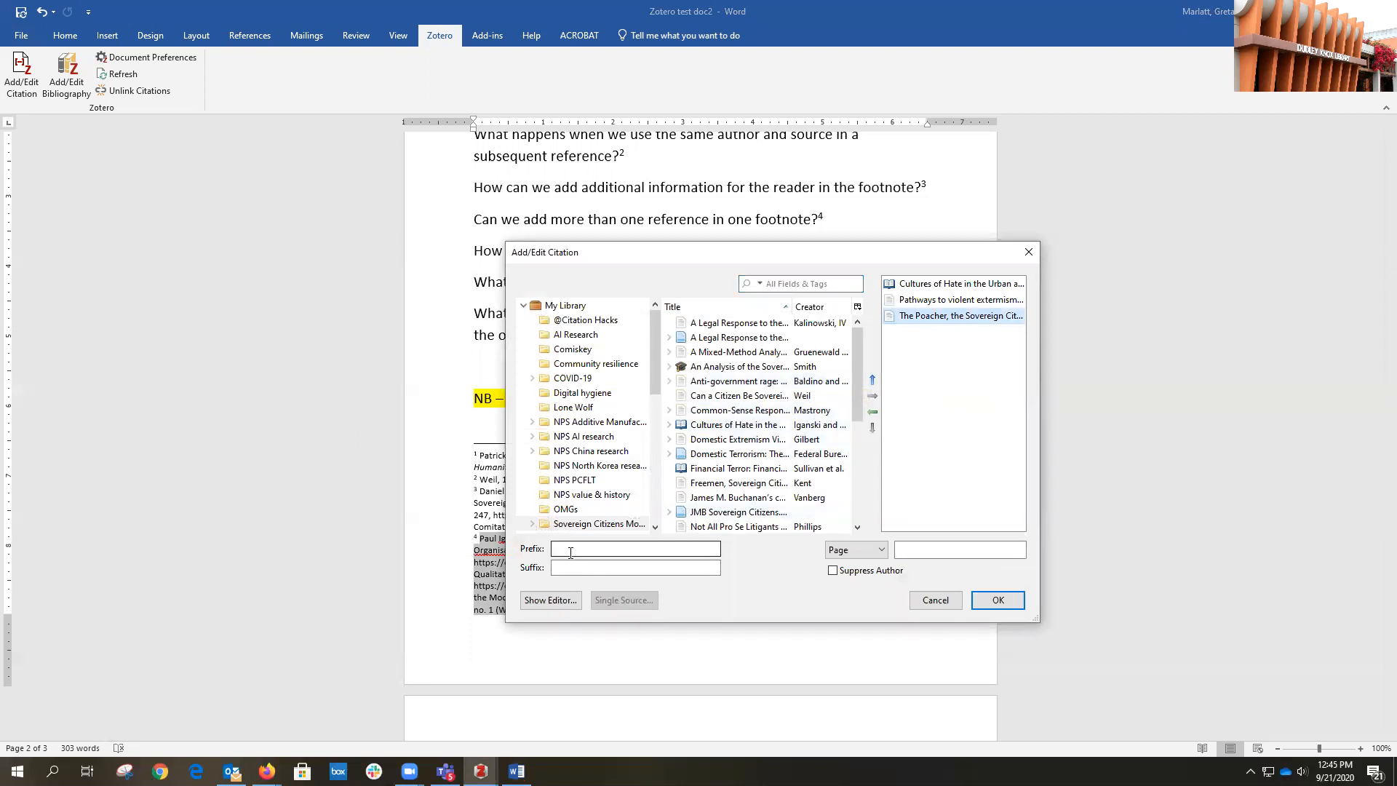
type("and")
left_click(998, 599)
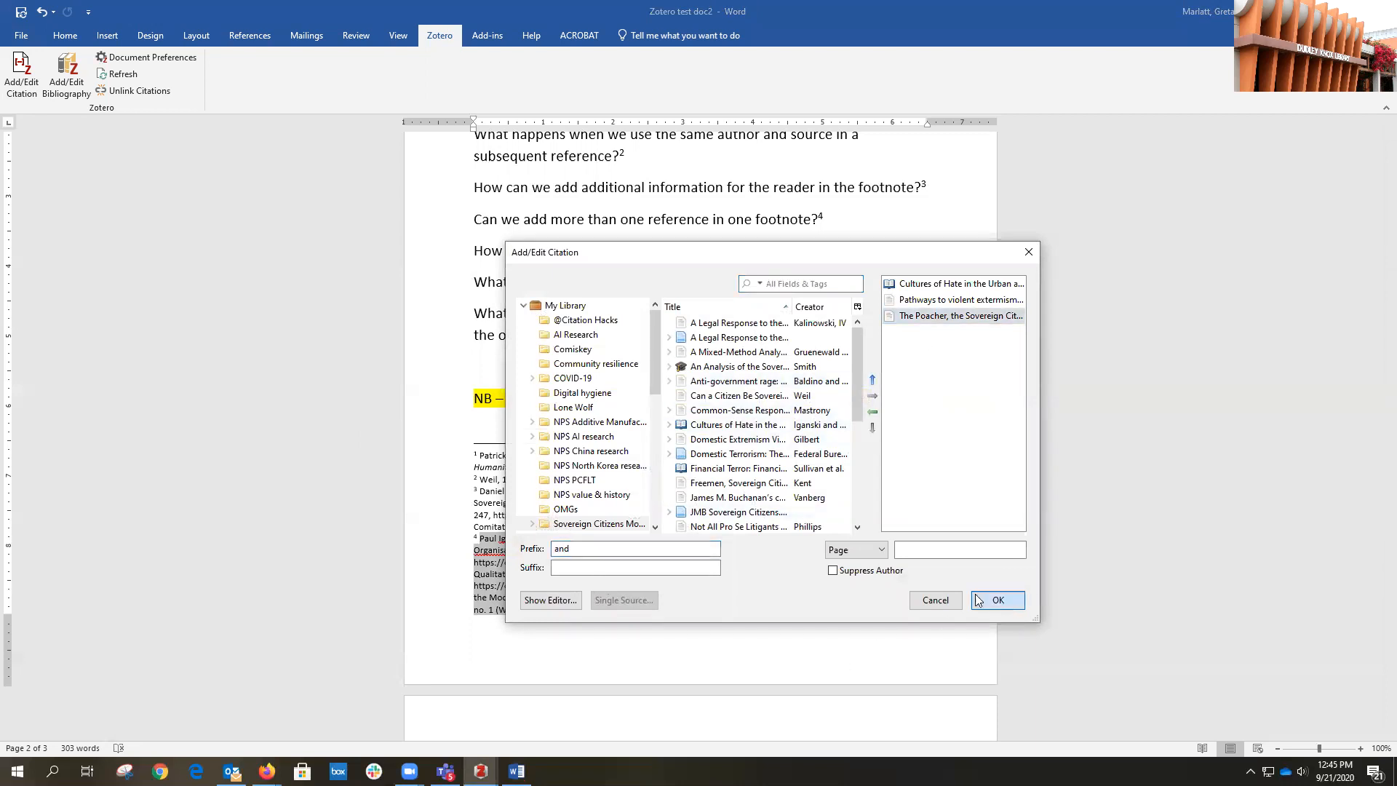
left_click(661, 567)
scroll(661, 567, "down", 2)
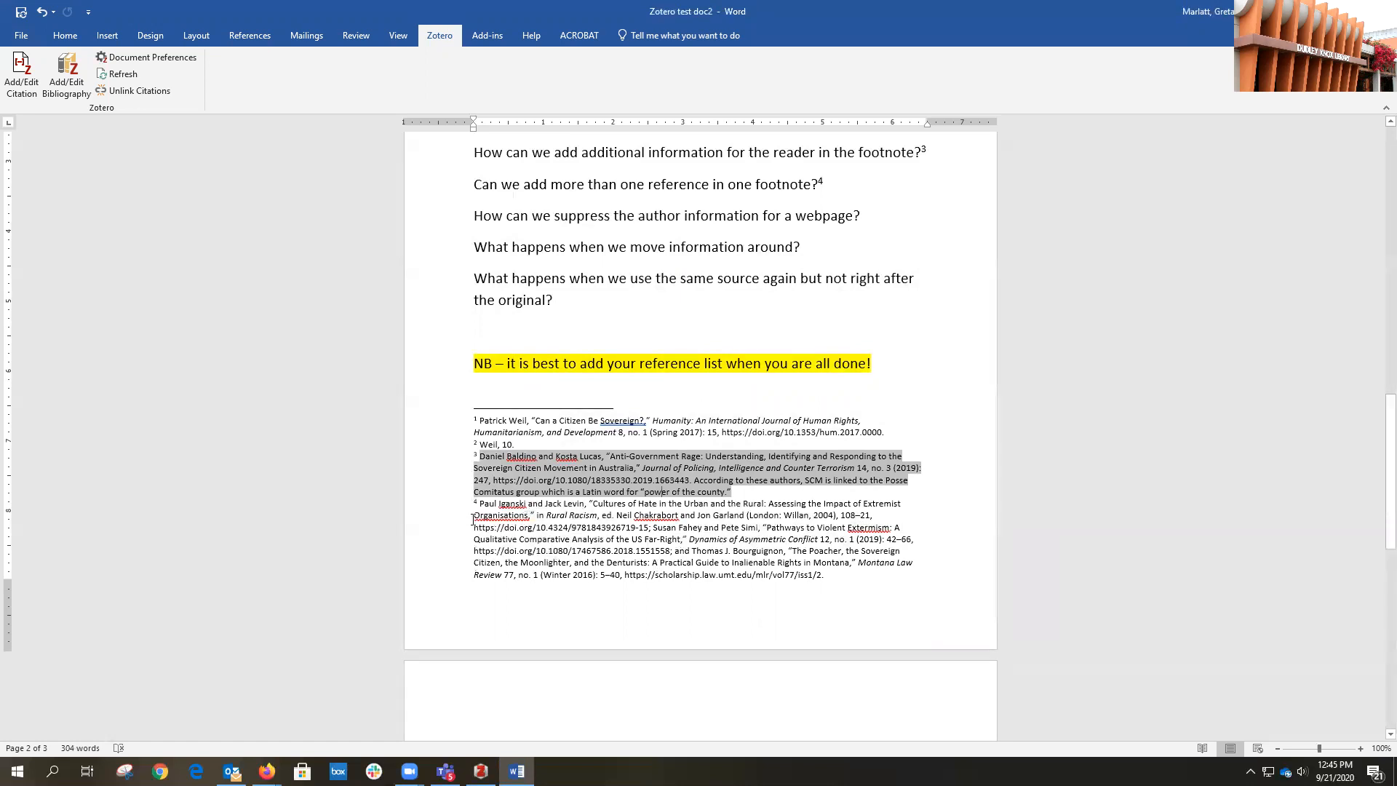
left_click(496, 513)
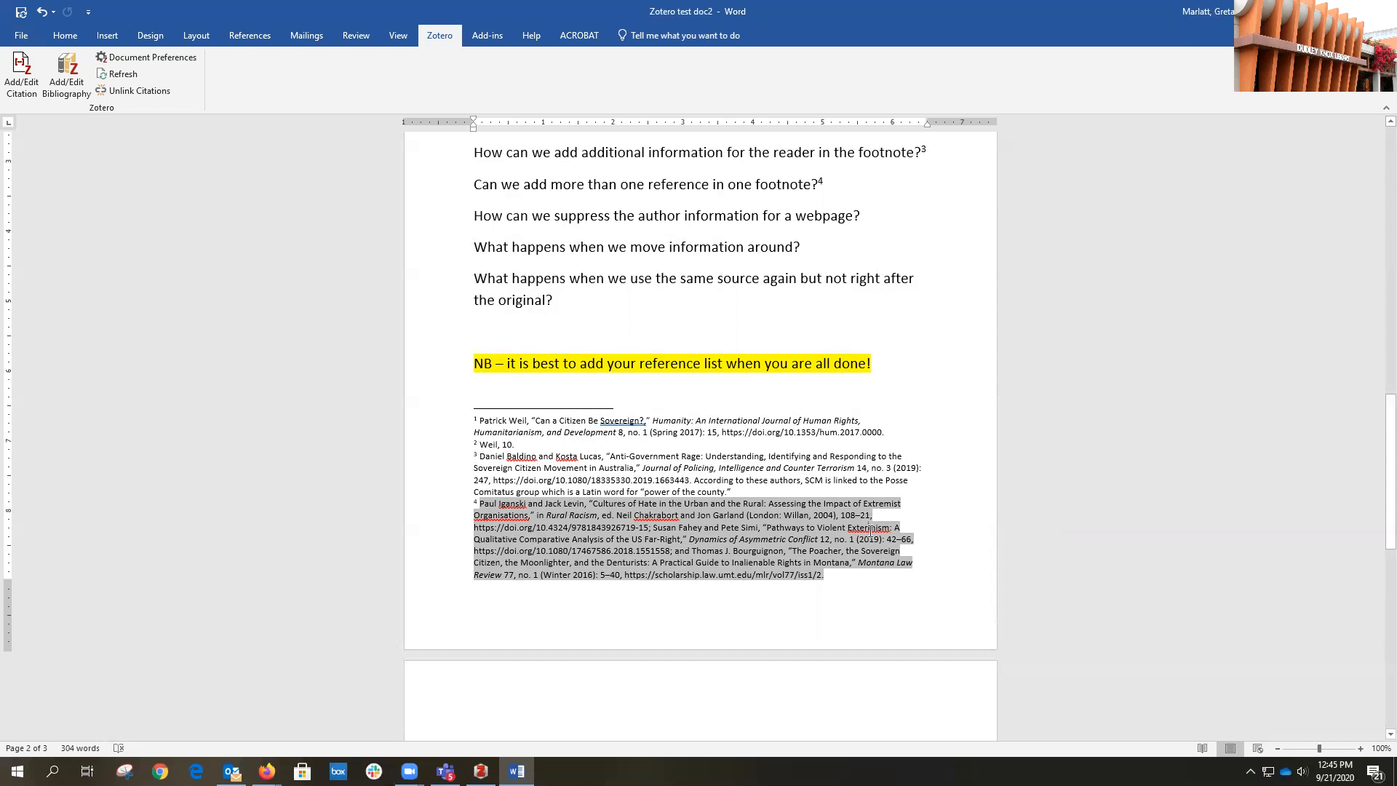
Switch to Zotero, correct the misspelled word in the "Pathways to violent" article's title to "extremism", and return to Word.
left_click(480, 771)
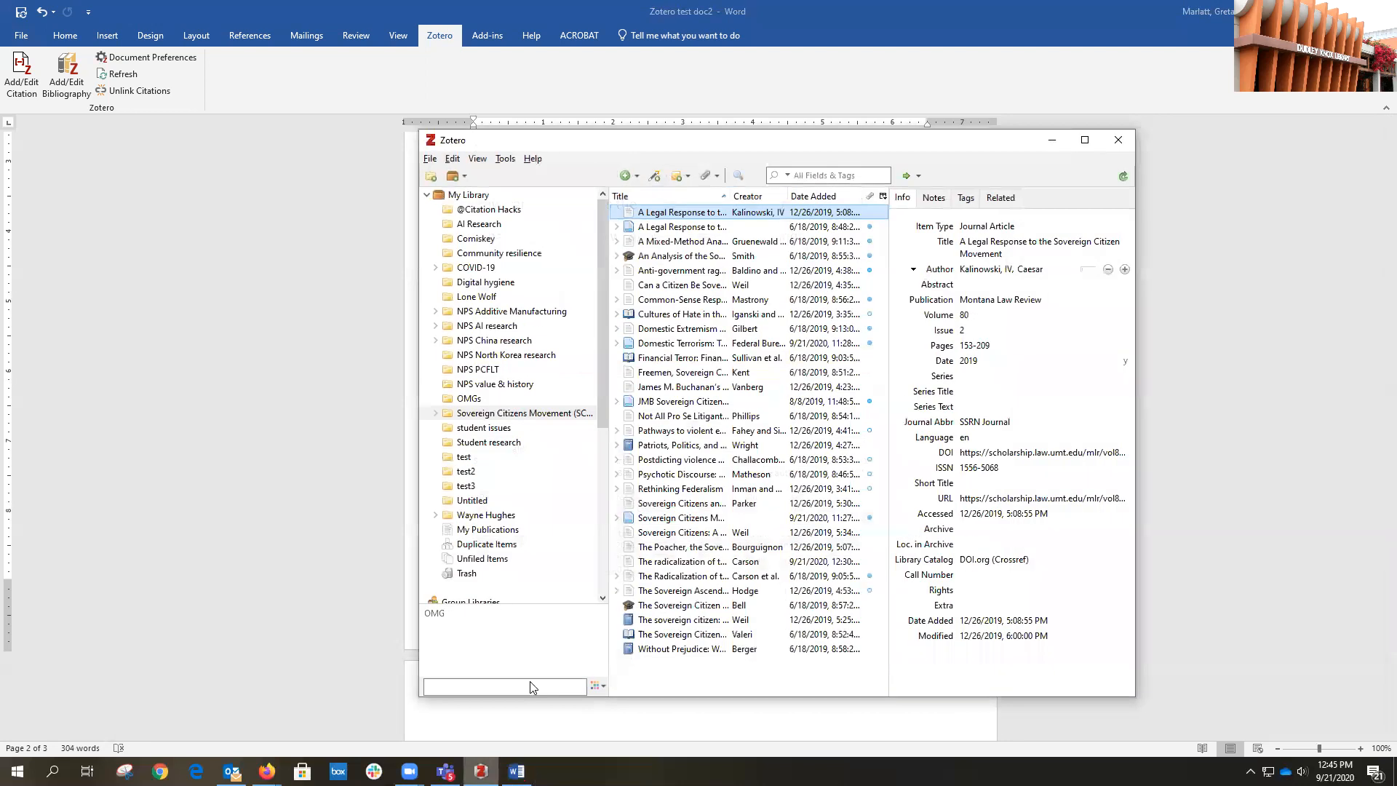
left_click(684, 432)
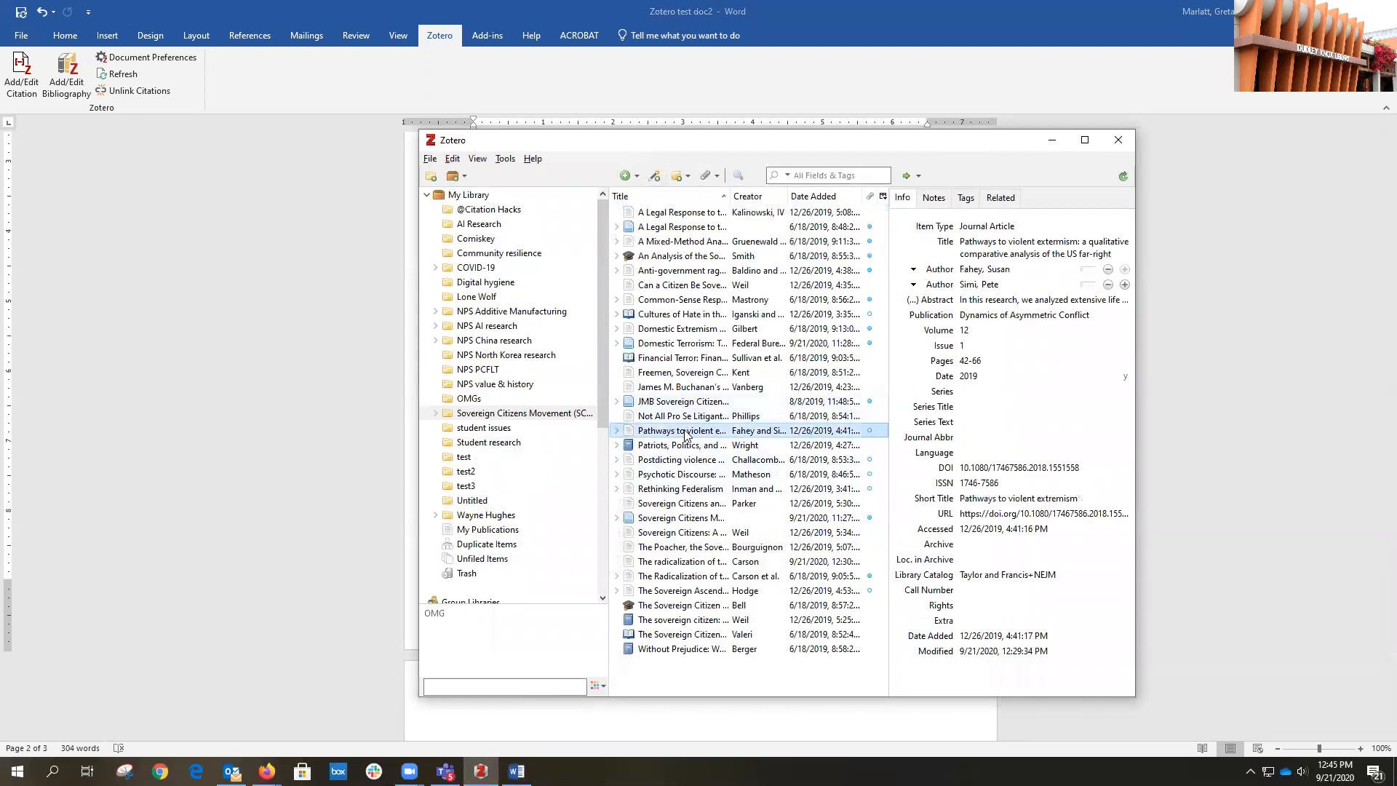
left_click(1055, 247)
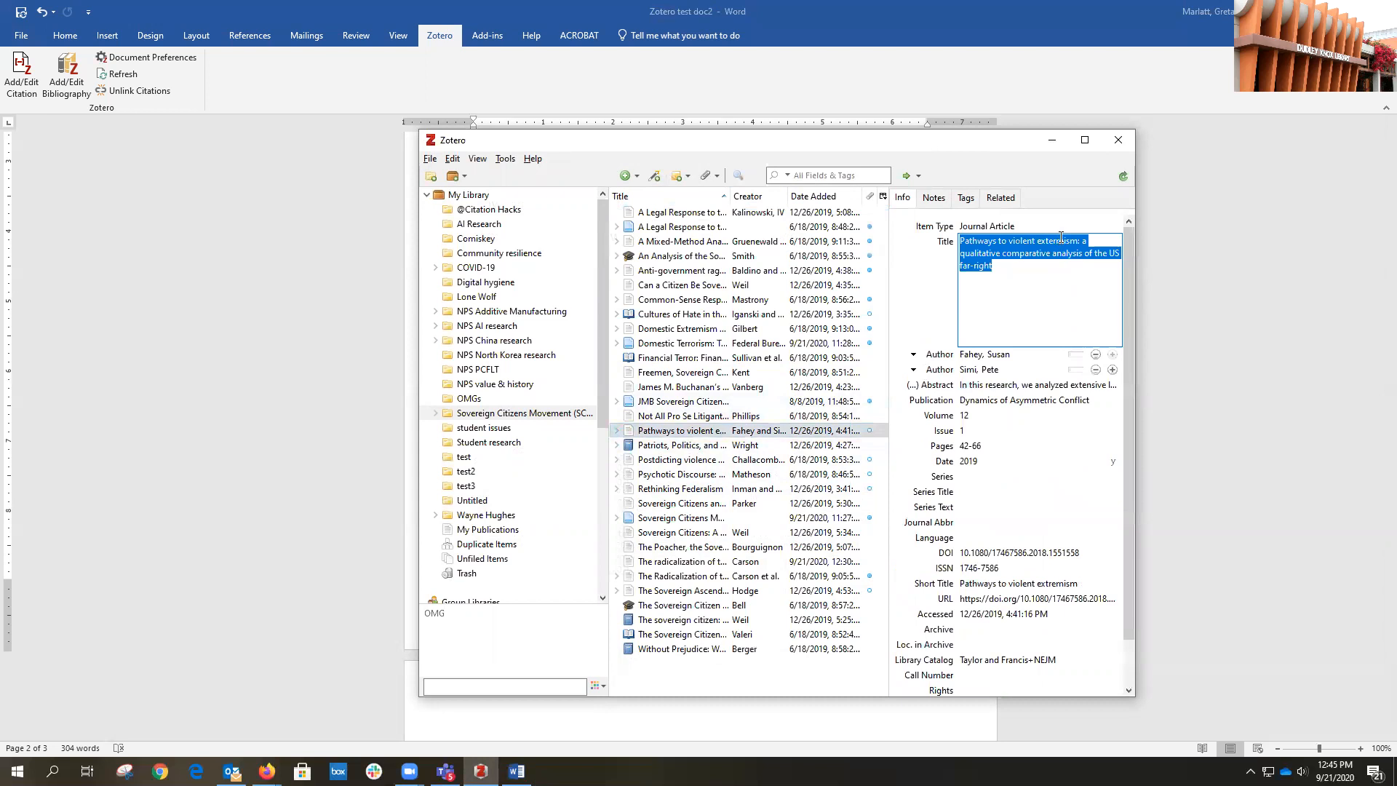
left_click(1079, 241)
key("BackSpace")
key("BackSpace")
type("re")
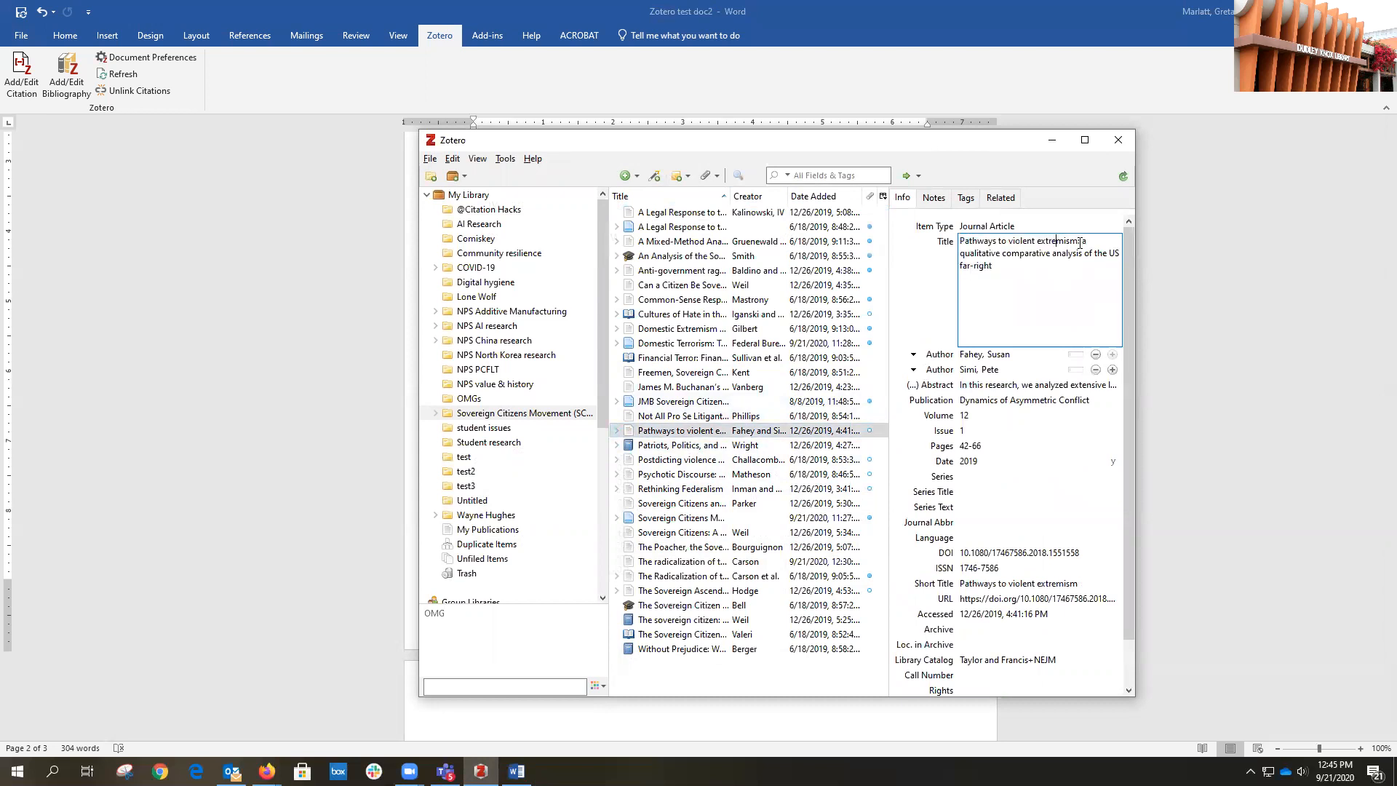
left_click(1064, 507)
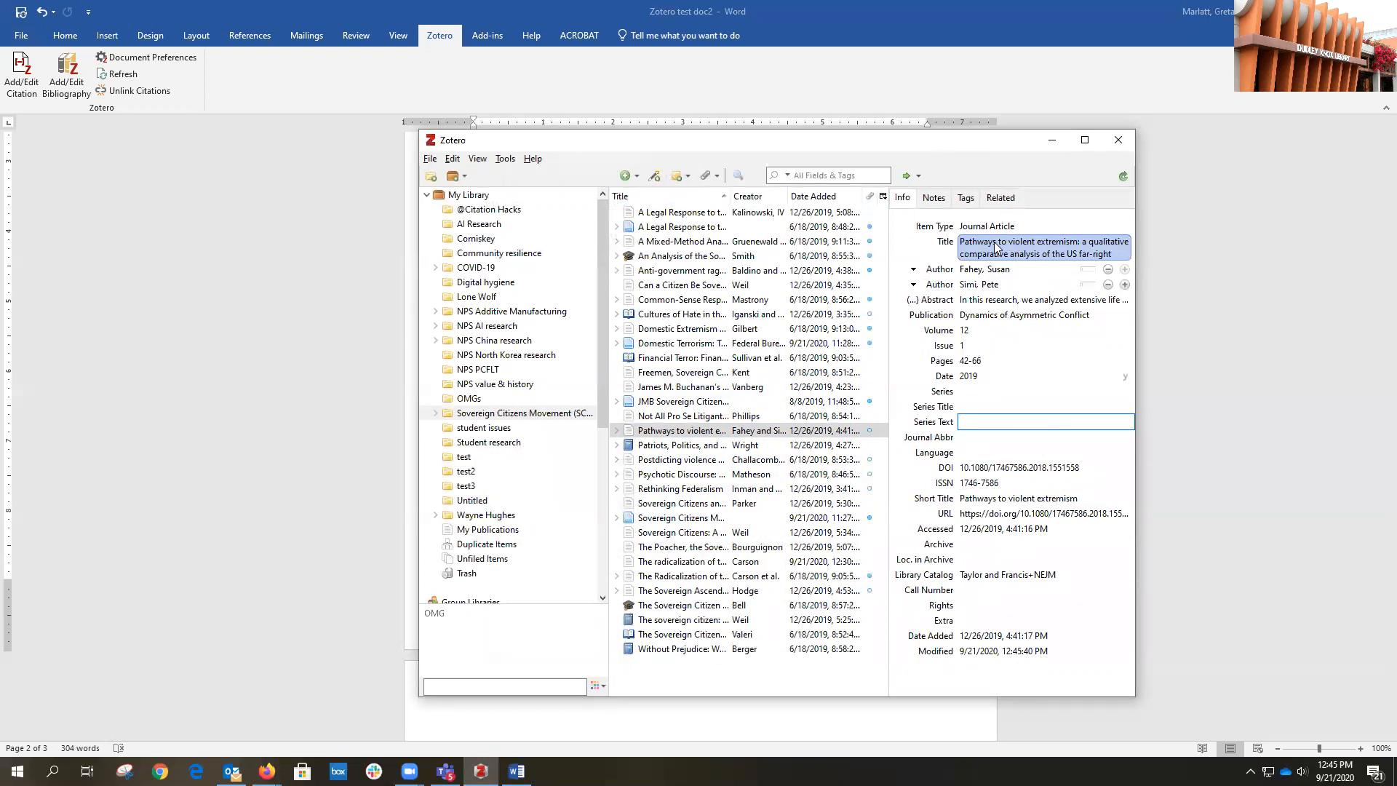
left_click(767, 723)
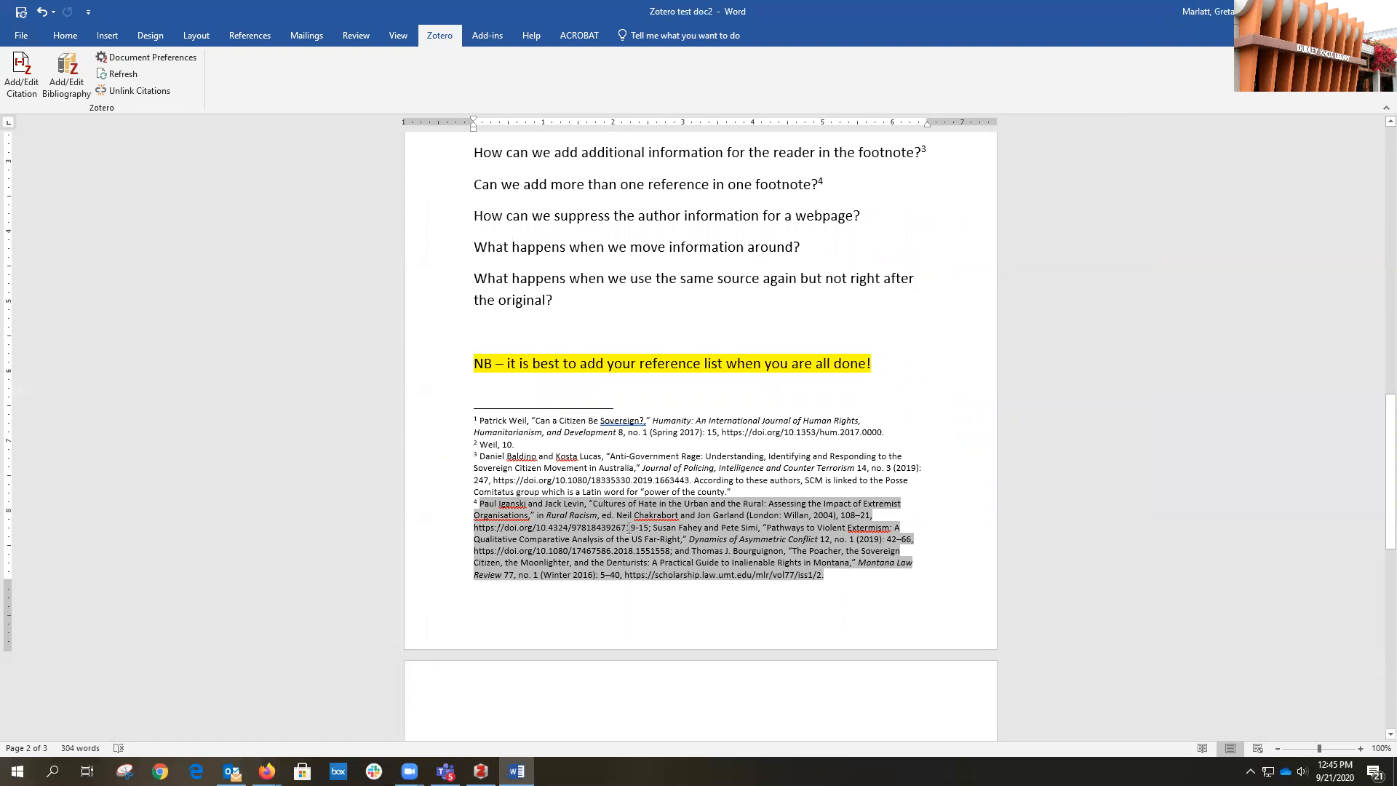
Go back to Zotero, recheck the corrected article's title, and sync the library.
key("alt")
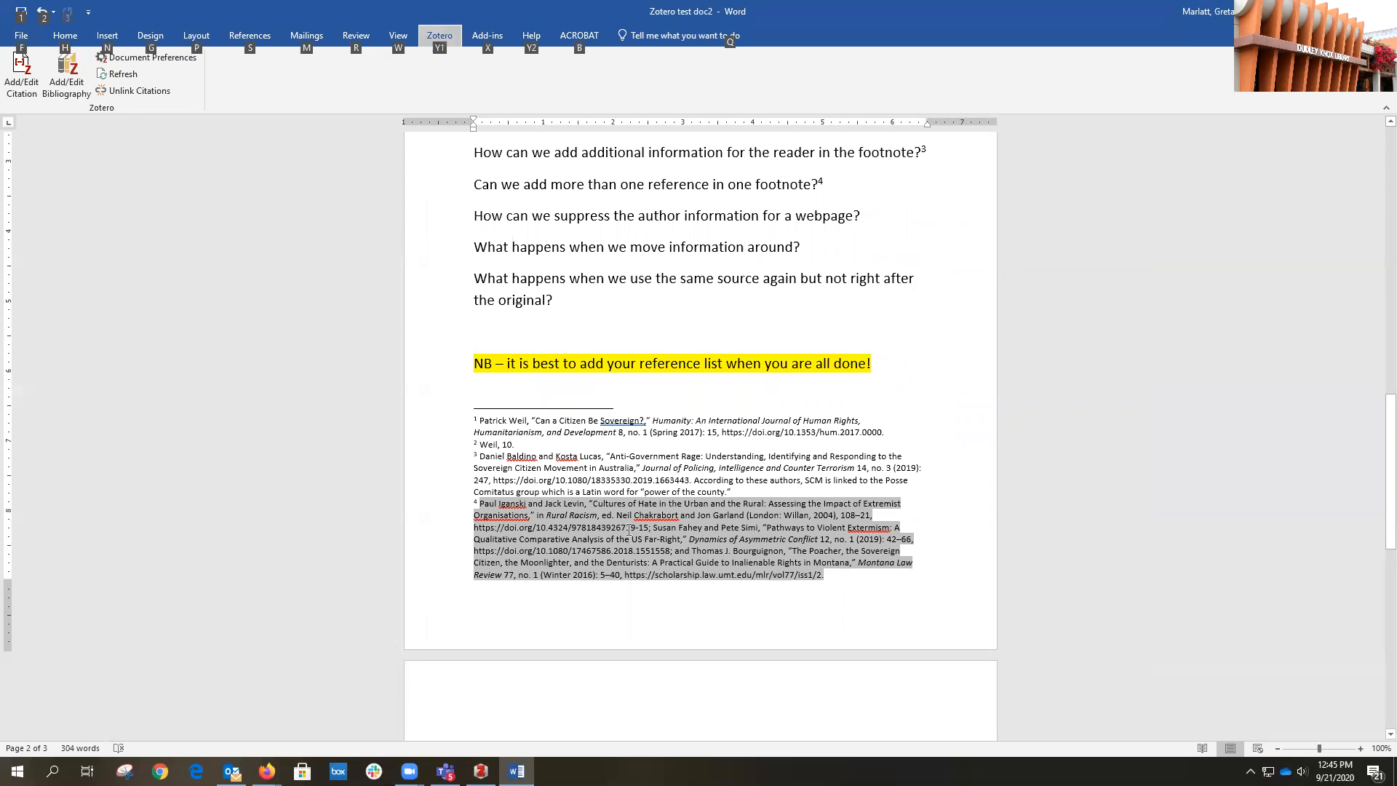
key("alt+Tab")
left_click(1064, 372)
left_click(1046, 346)
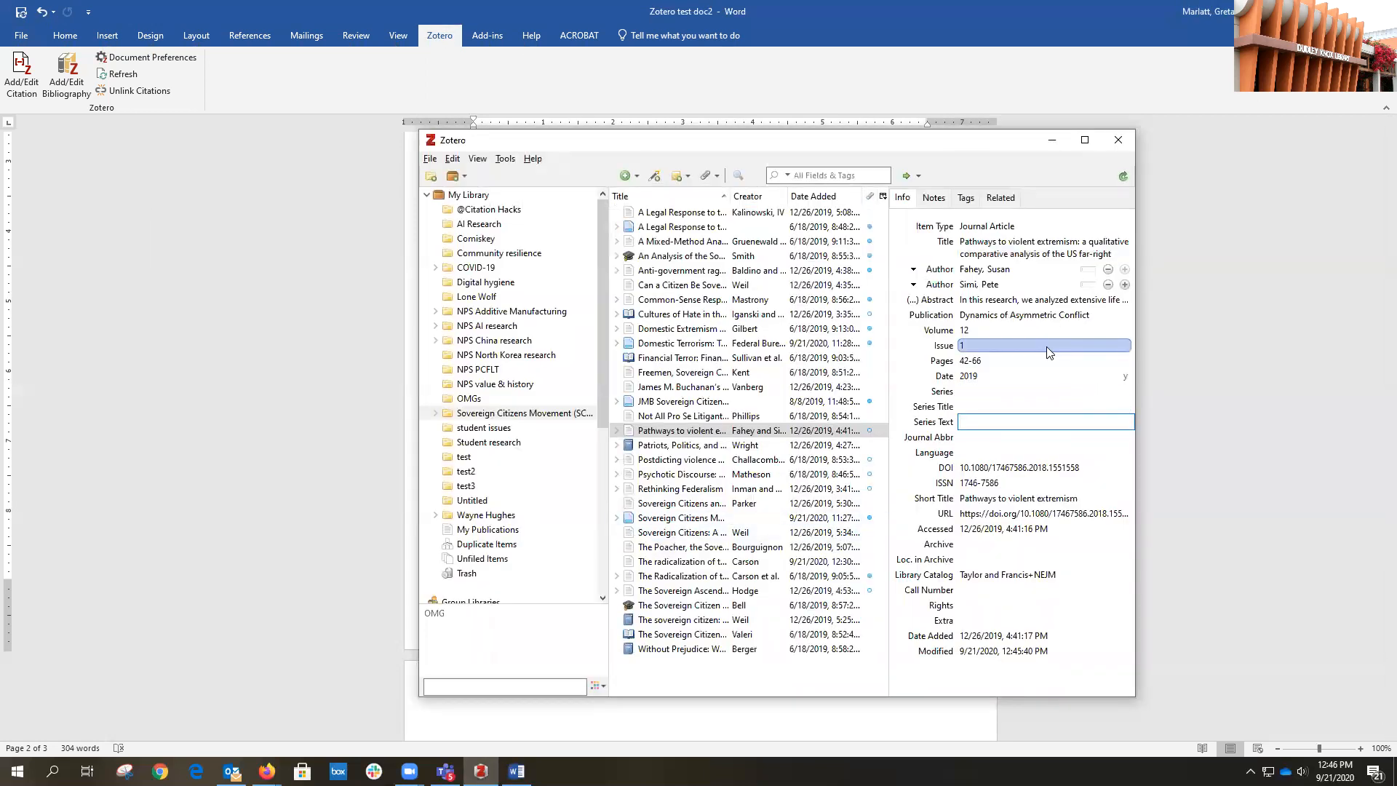
left_click(997, 247)
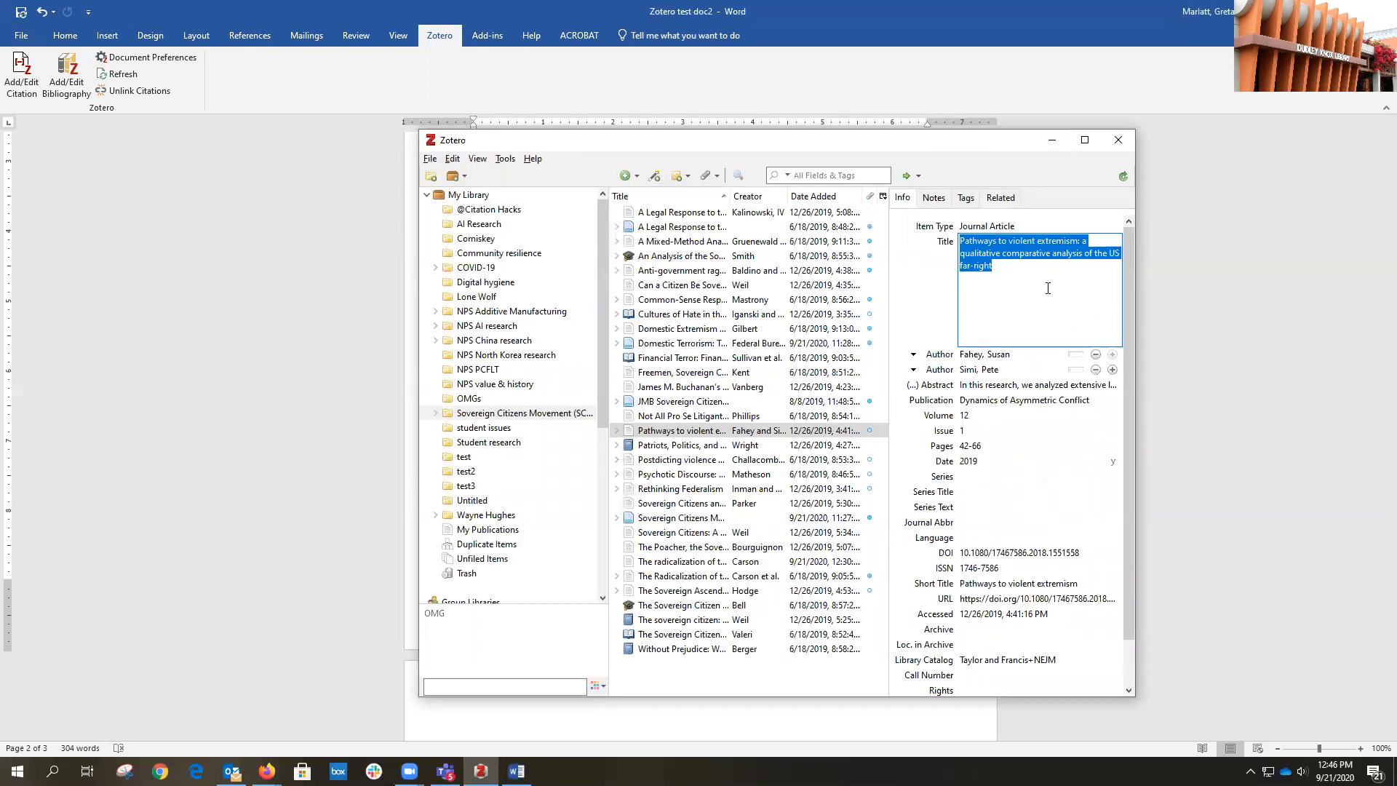
left_click(988, 499)
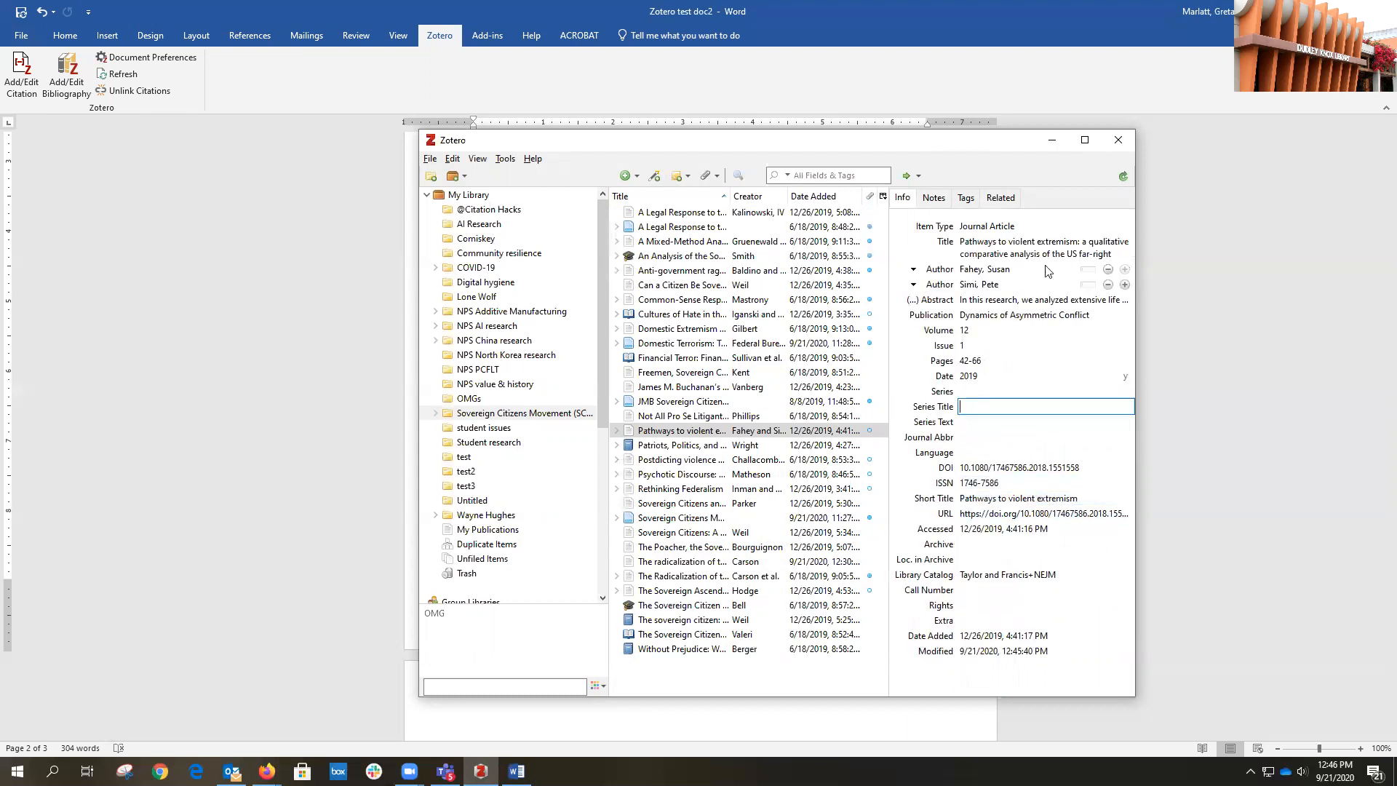
left_click(1123, 177)
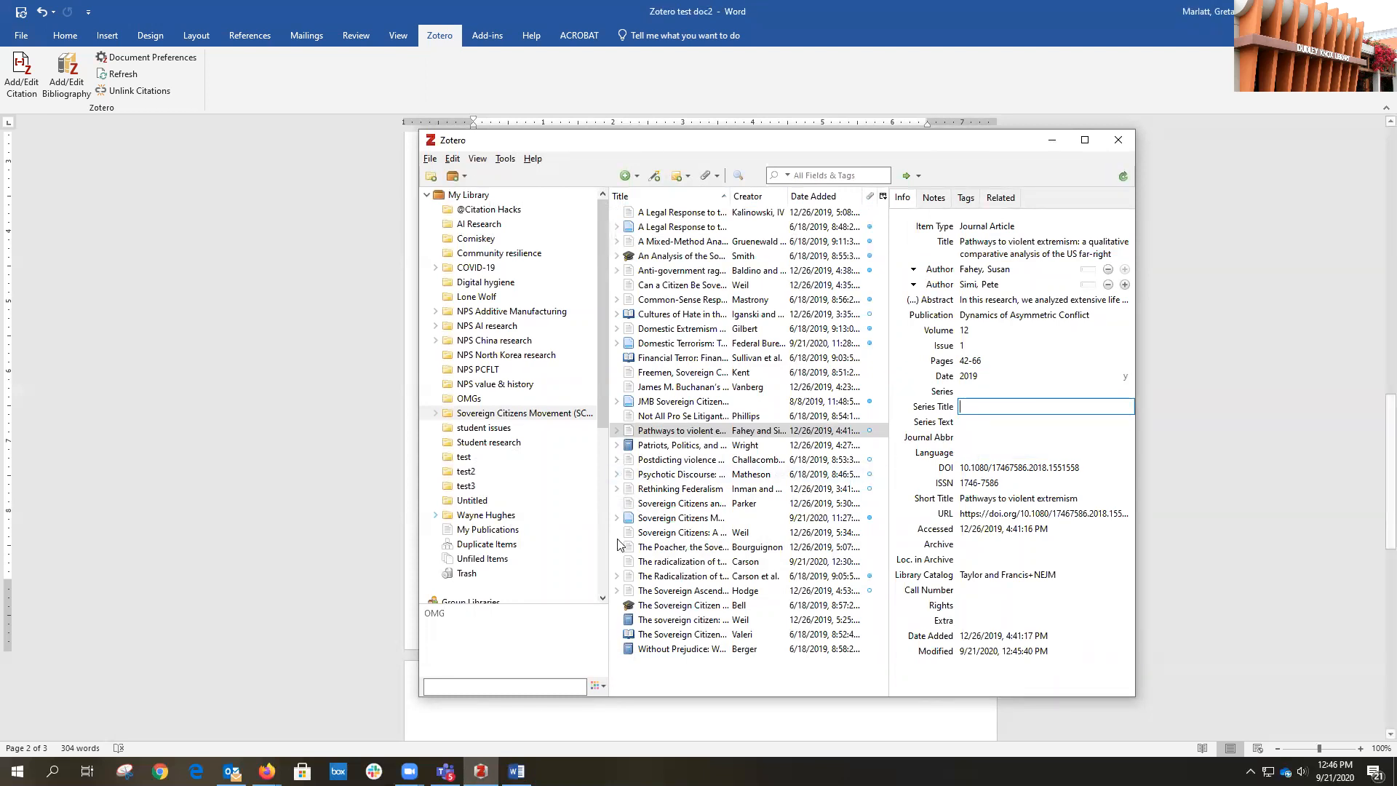
Return to Word, refresh the Zotero citations to update the title in footnote 4, and reopen and accept that footnote's citation.
left_click(1197, 483)
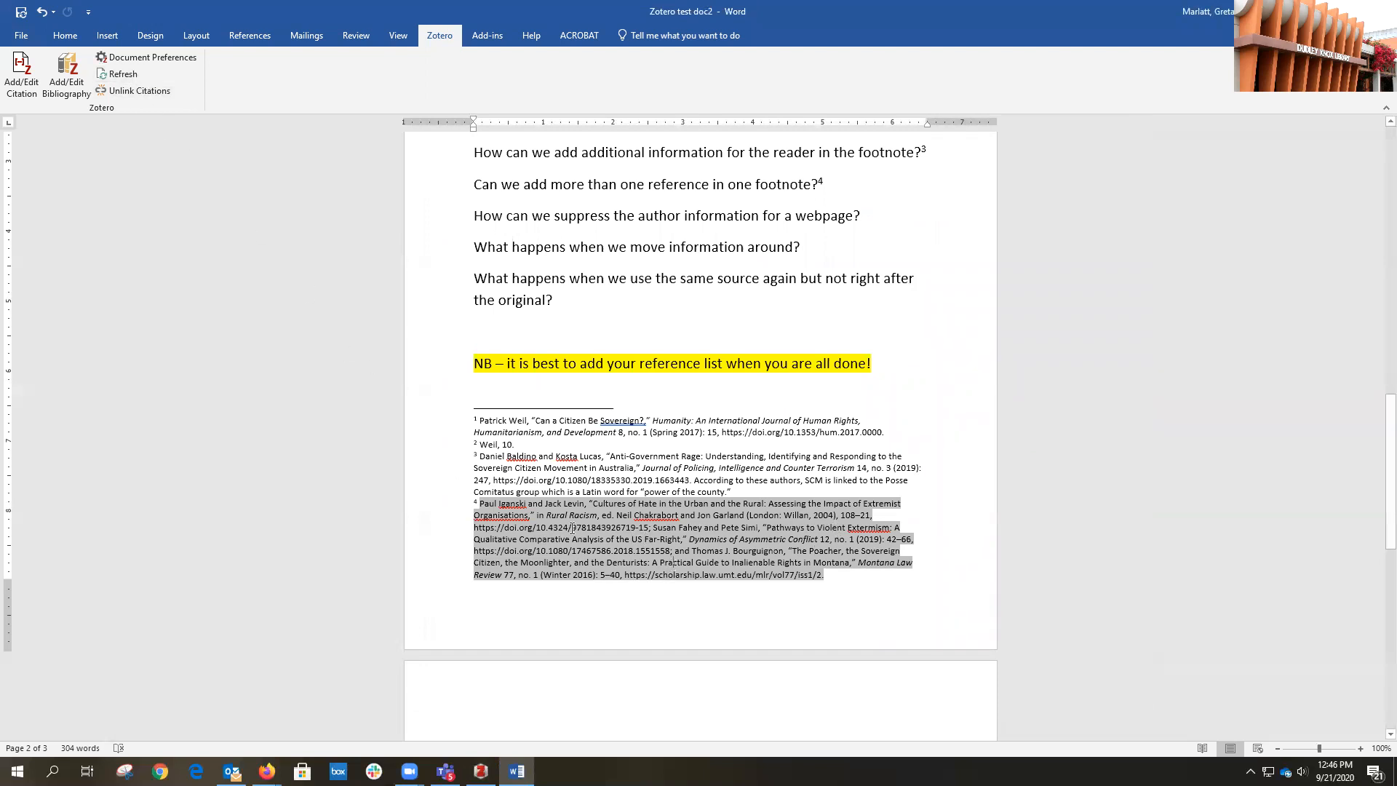
left_click(122, 76)
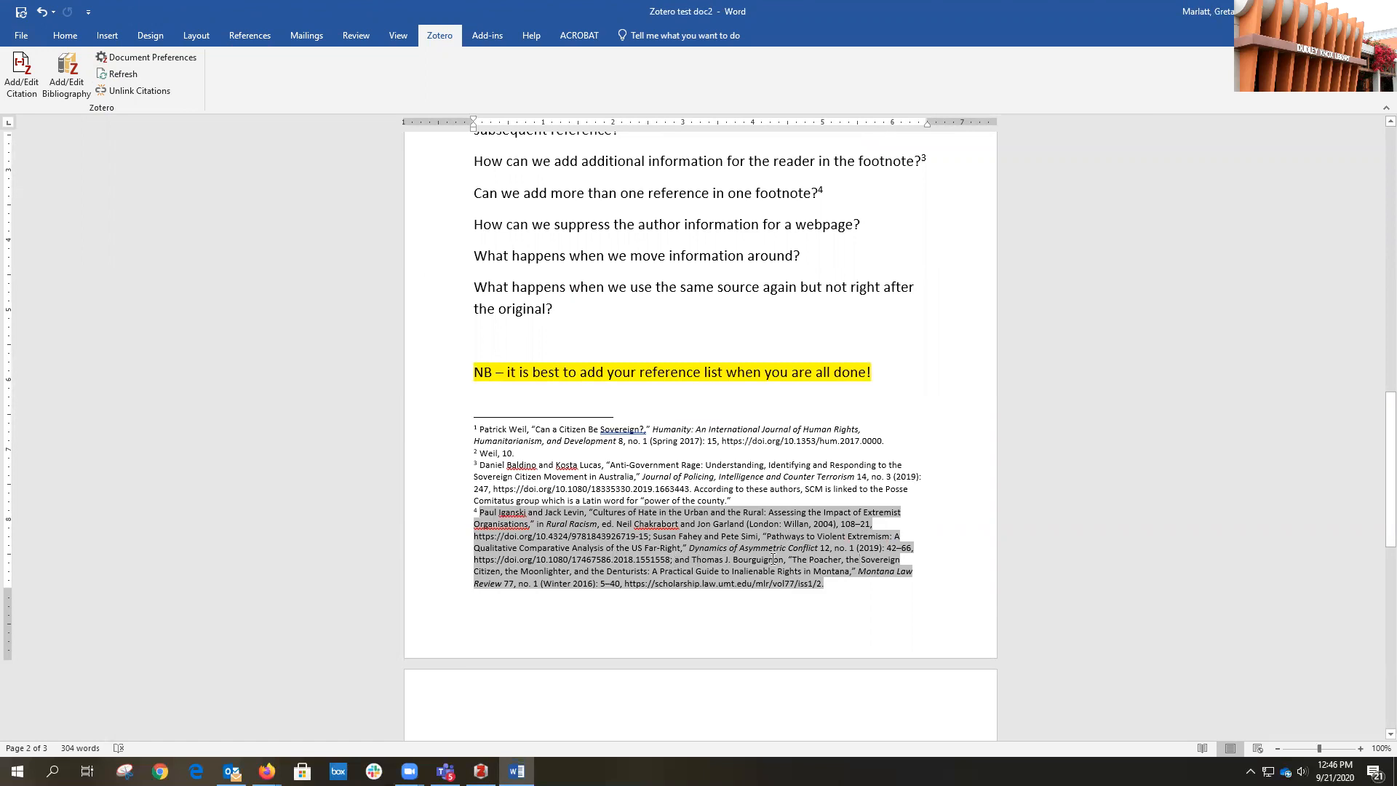
scroll(773, 559, "up", 1)
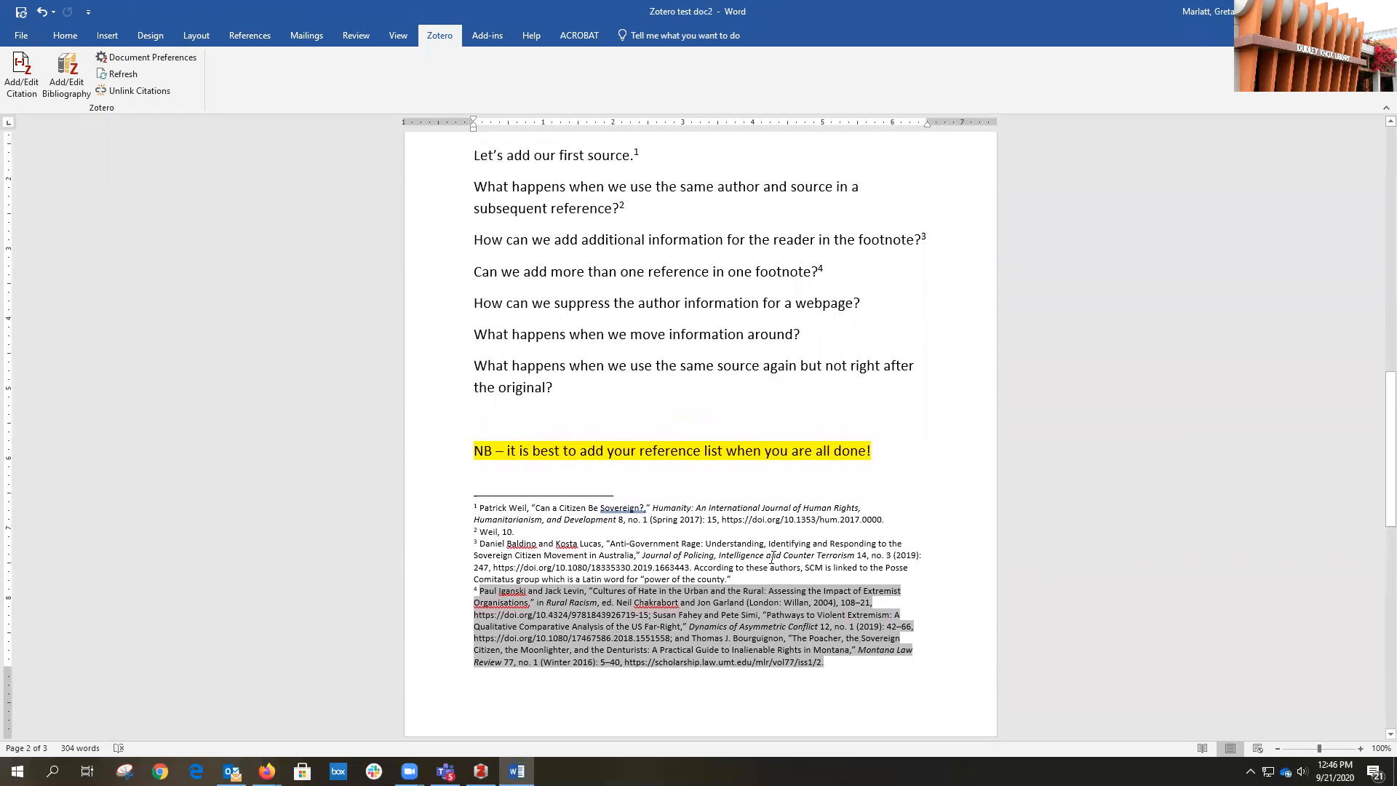
left_click(11, 86)
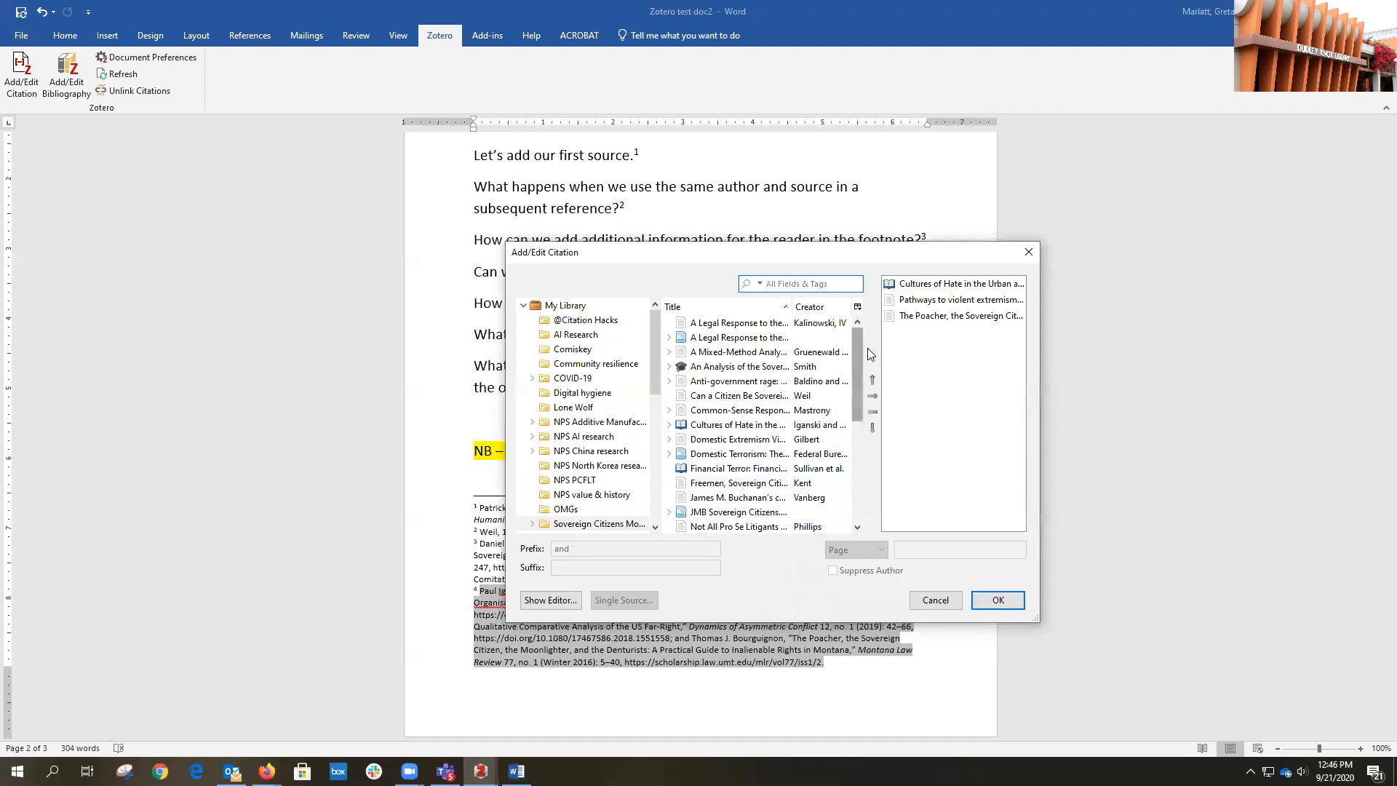
left_click(999, 600)
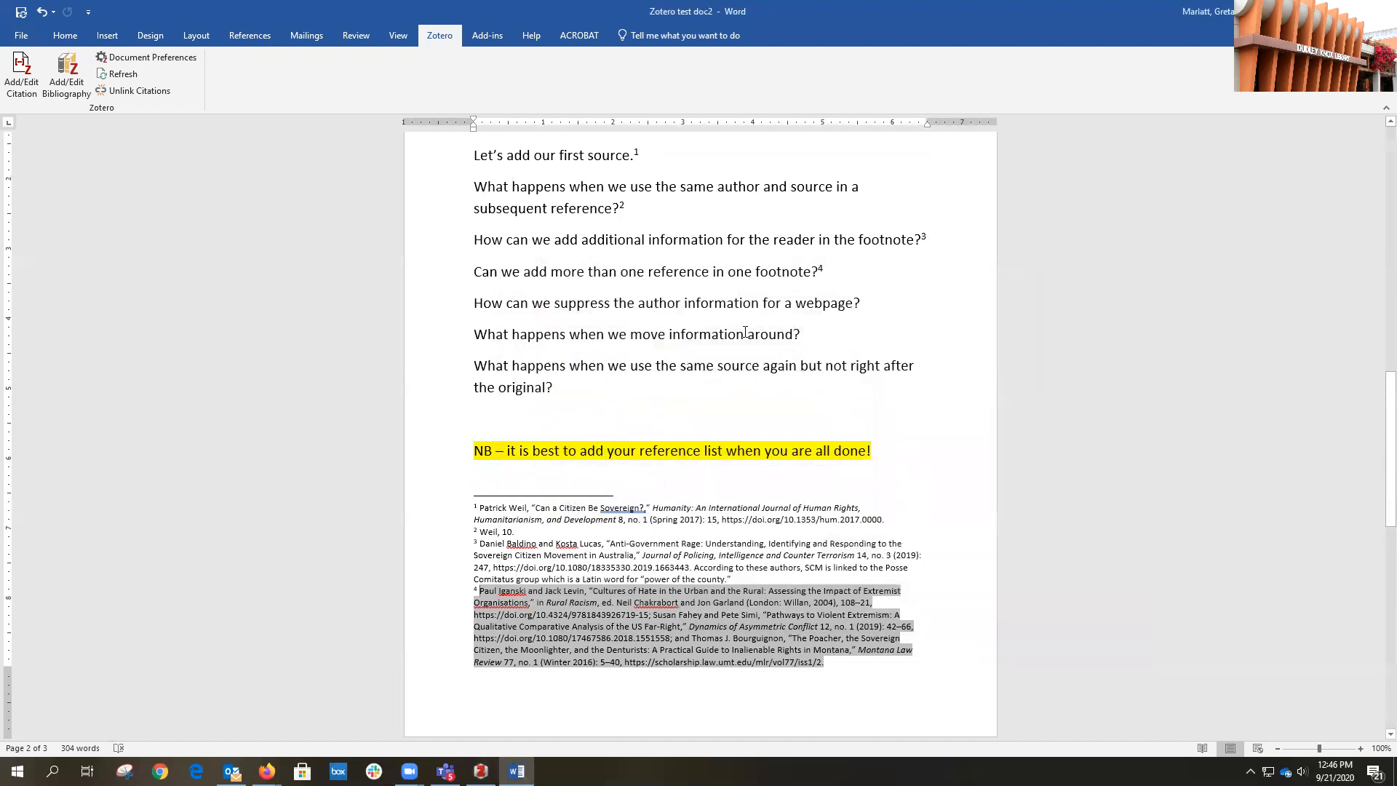
Put the cursor after the webpage question, then view the library Citation Guide's Website / Web Page examples for Chicago Notes & Bibliography in Firefox.
left_click(862, 301)
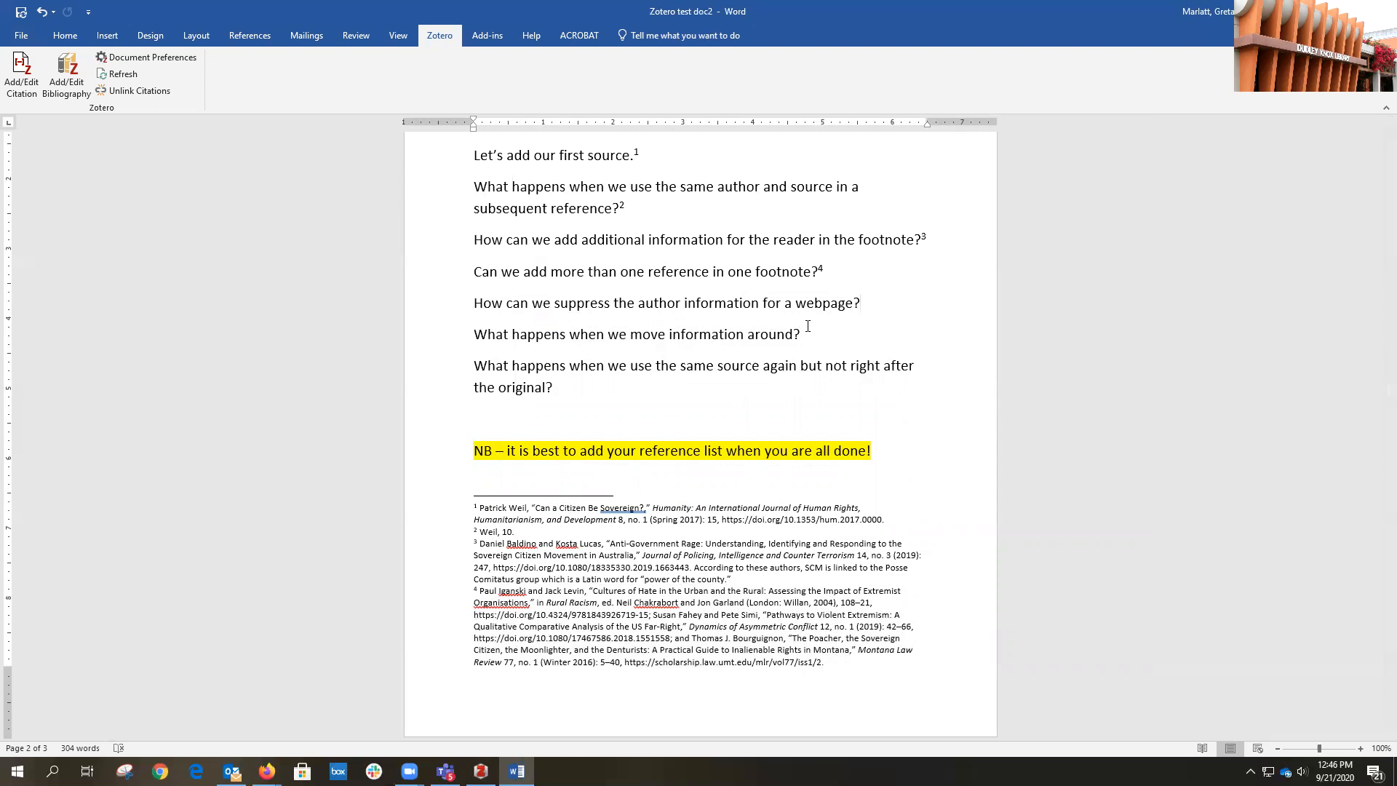
key("alt+Tab")
key("Tab")
key("Tab")
key("Tab")
key("Tab")
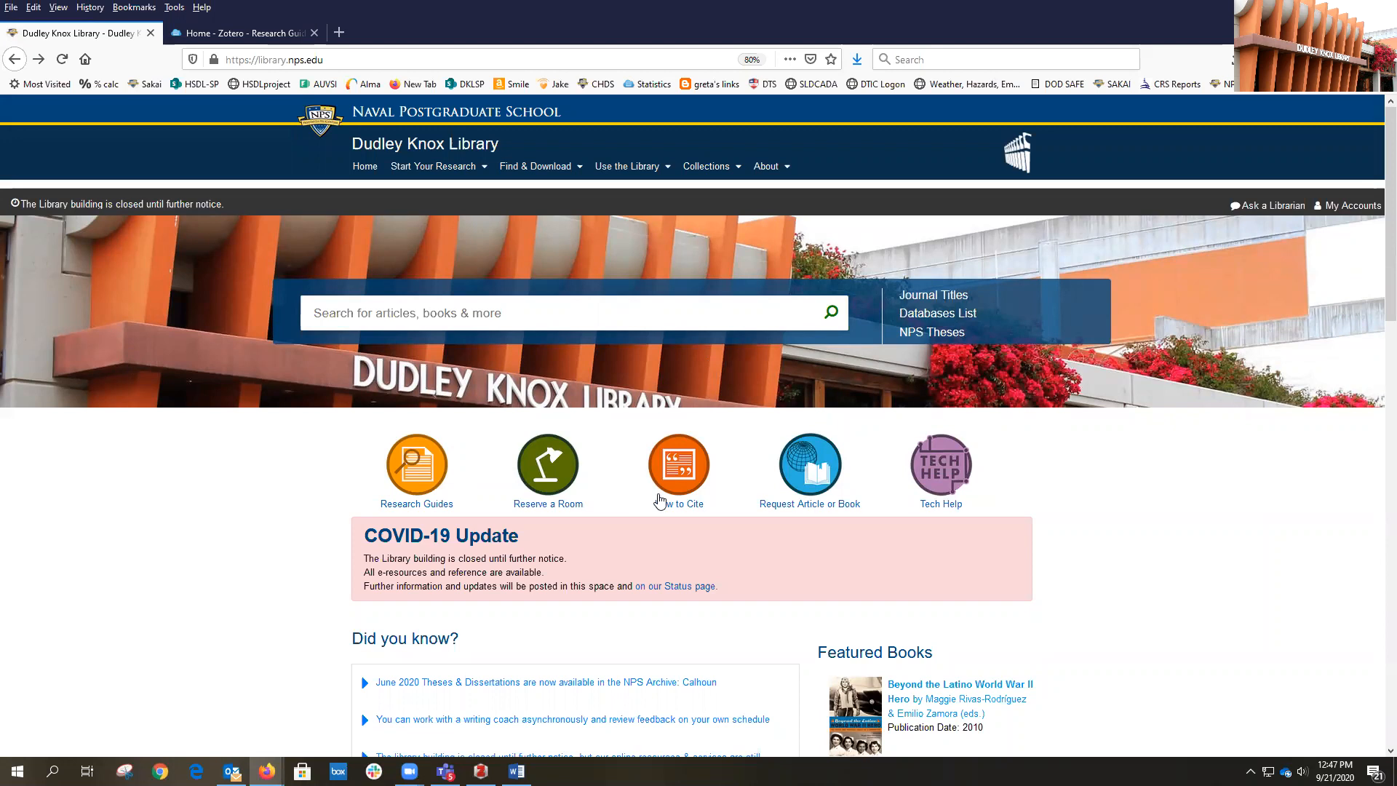
left_click(691, 506)
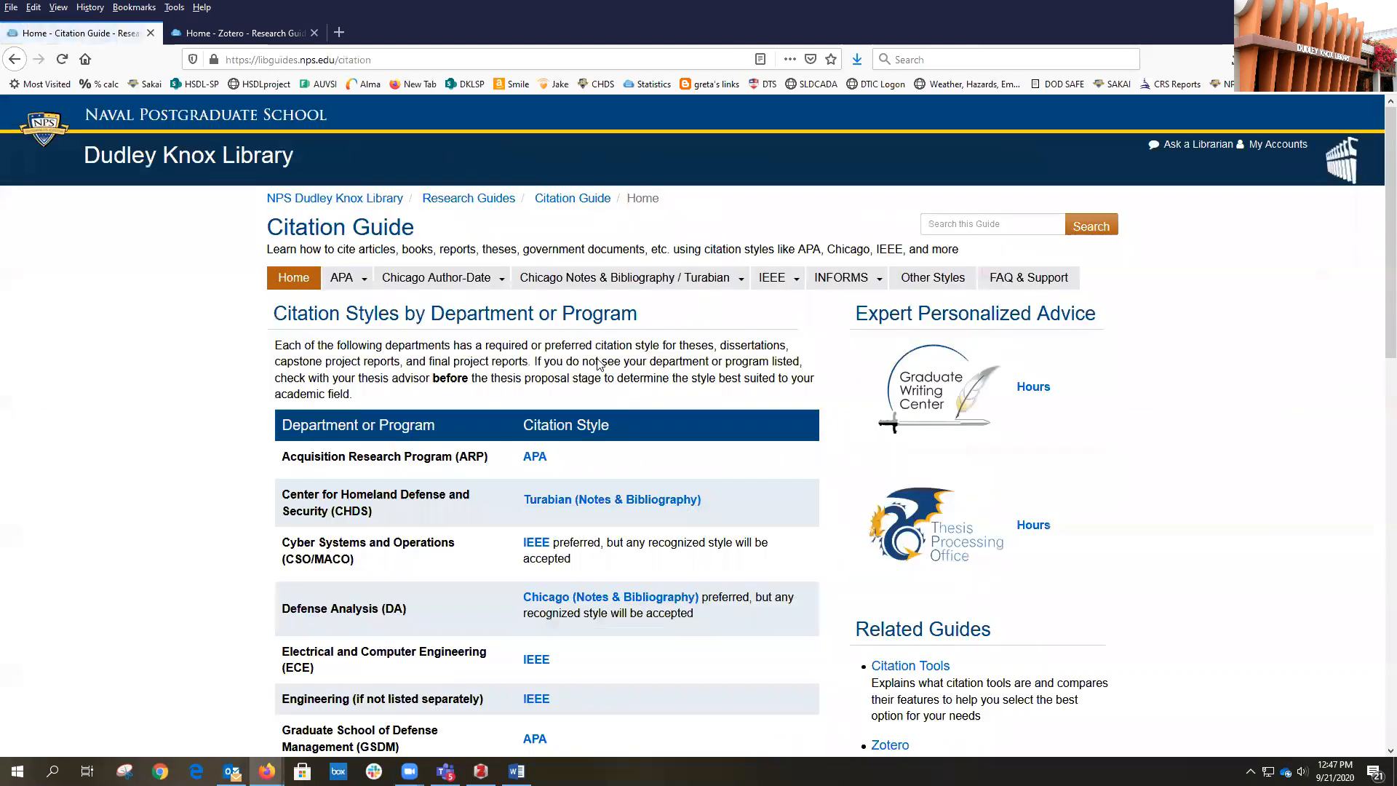
left_click(624, 283)
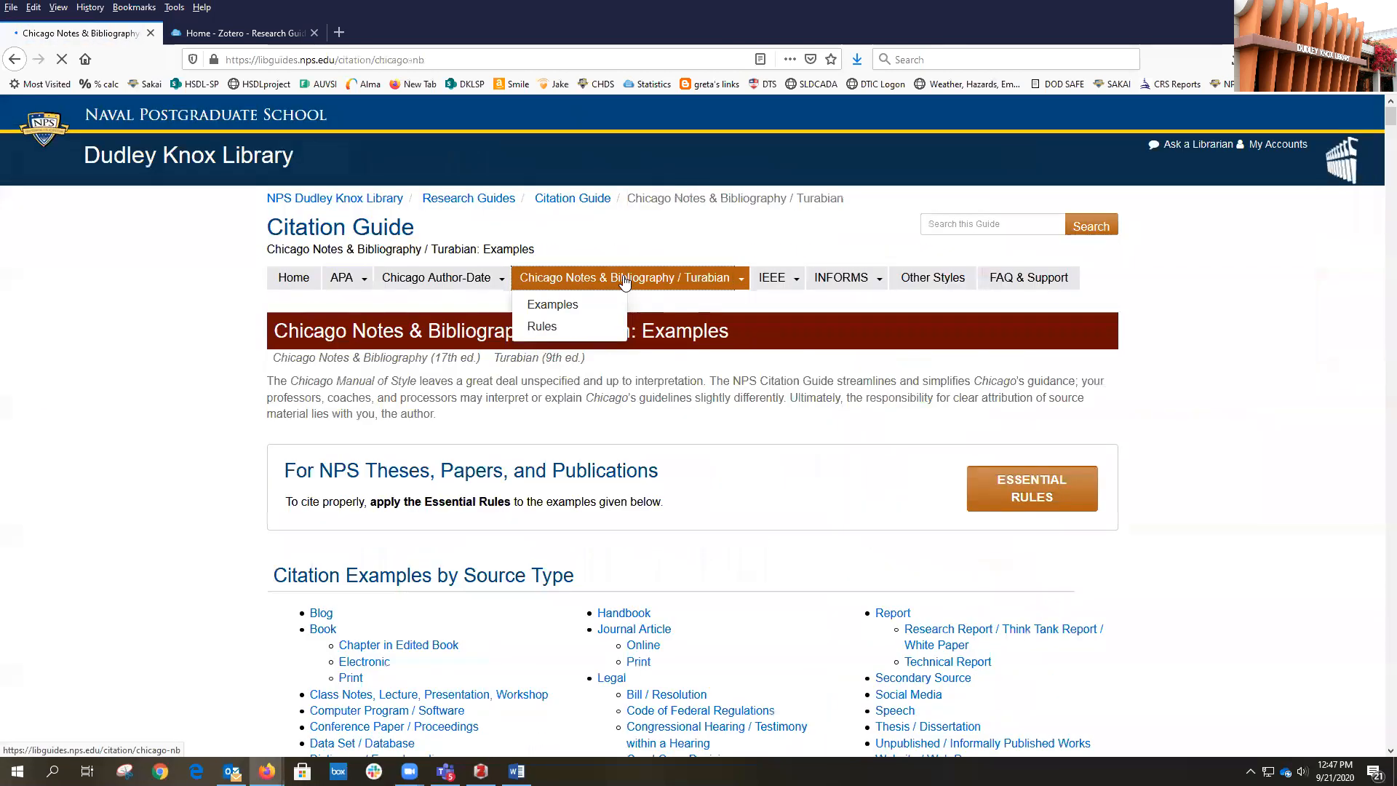
scroll(1263, 459, "down", 6)
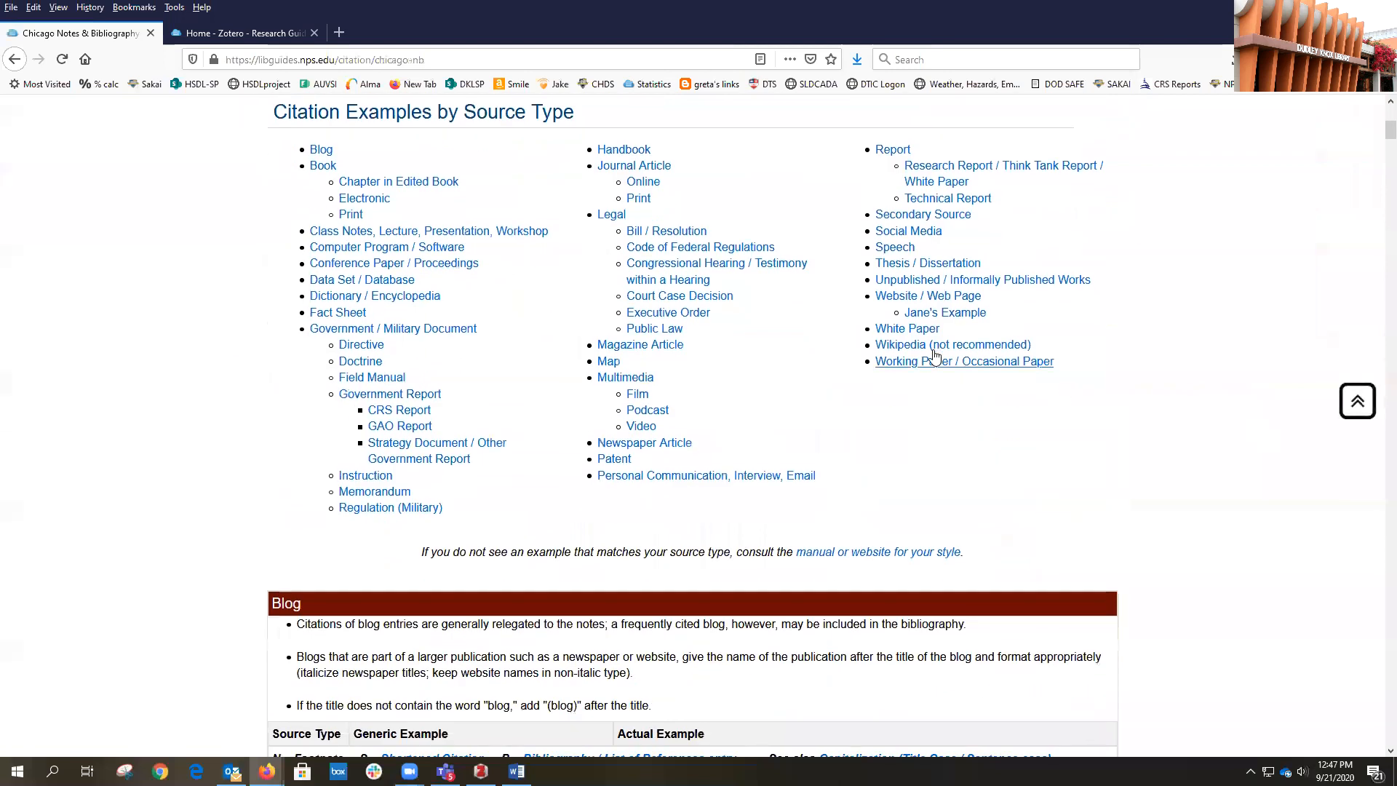
left_click(897, 297)
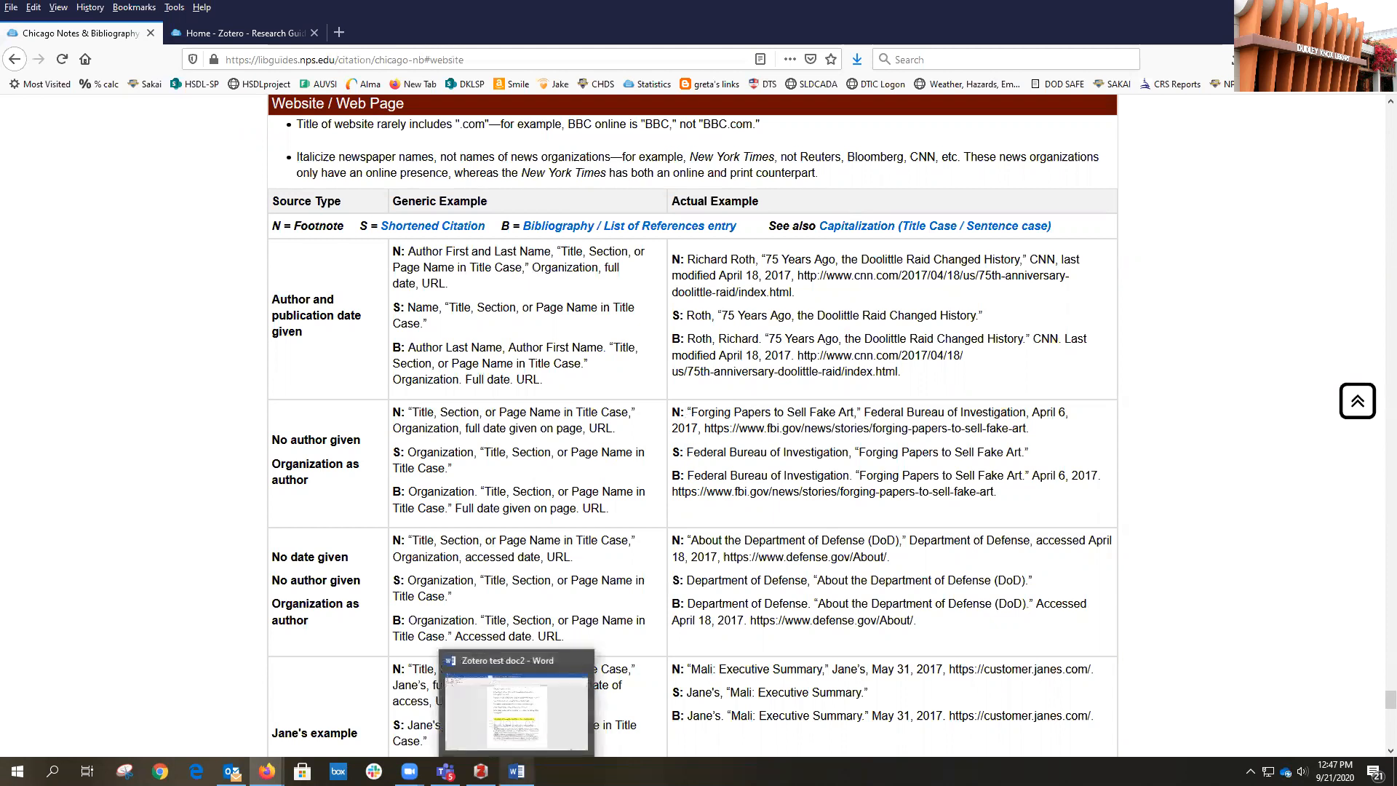
Return to Word and insert a footnote citing "Domestic Terrorism: The Sovereign Citizen Movement" after the webpage question.
left_click(516, 745)
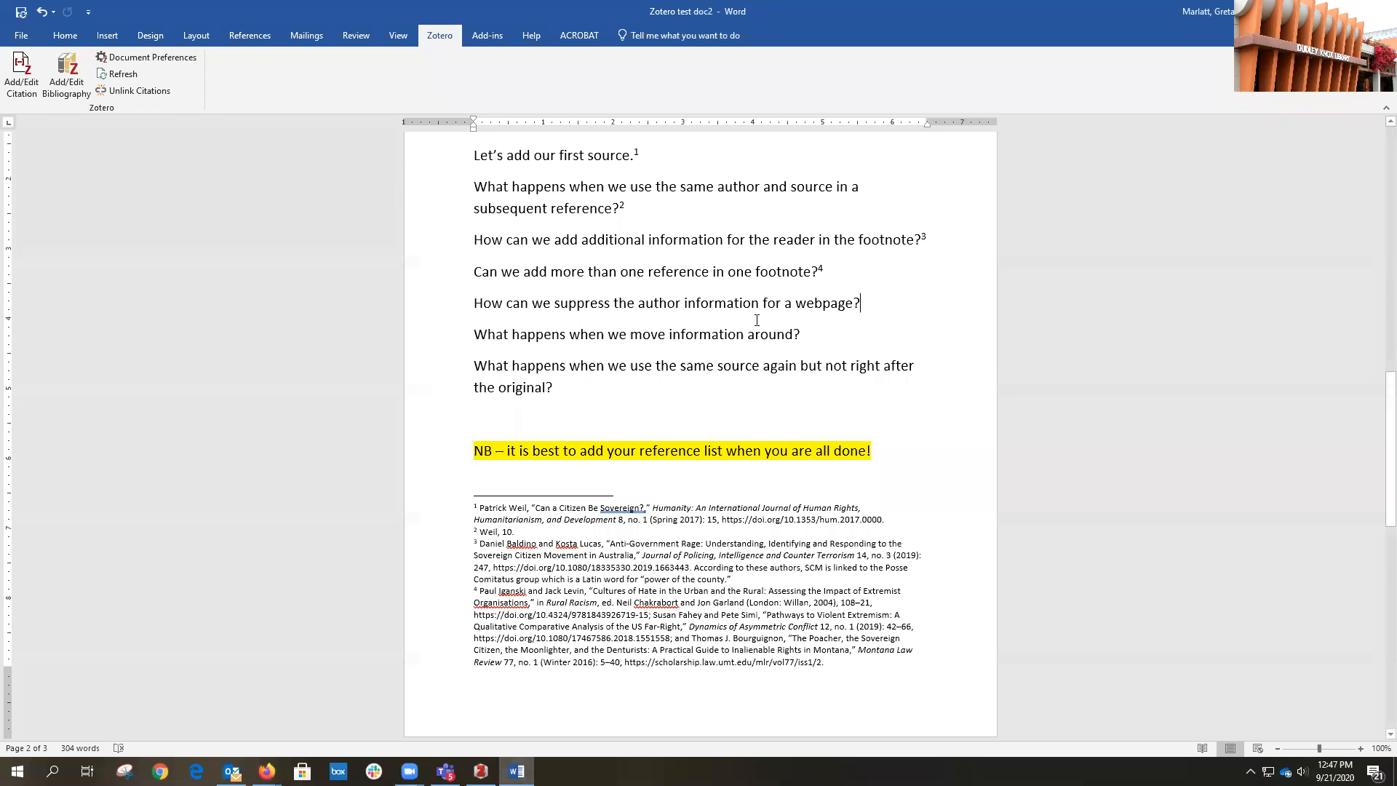
left_click(24, 81)
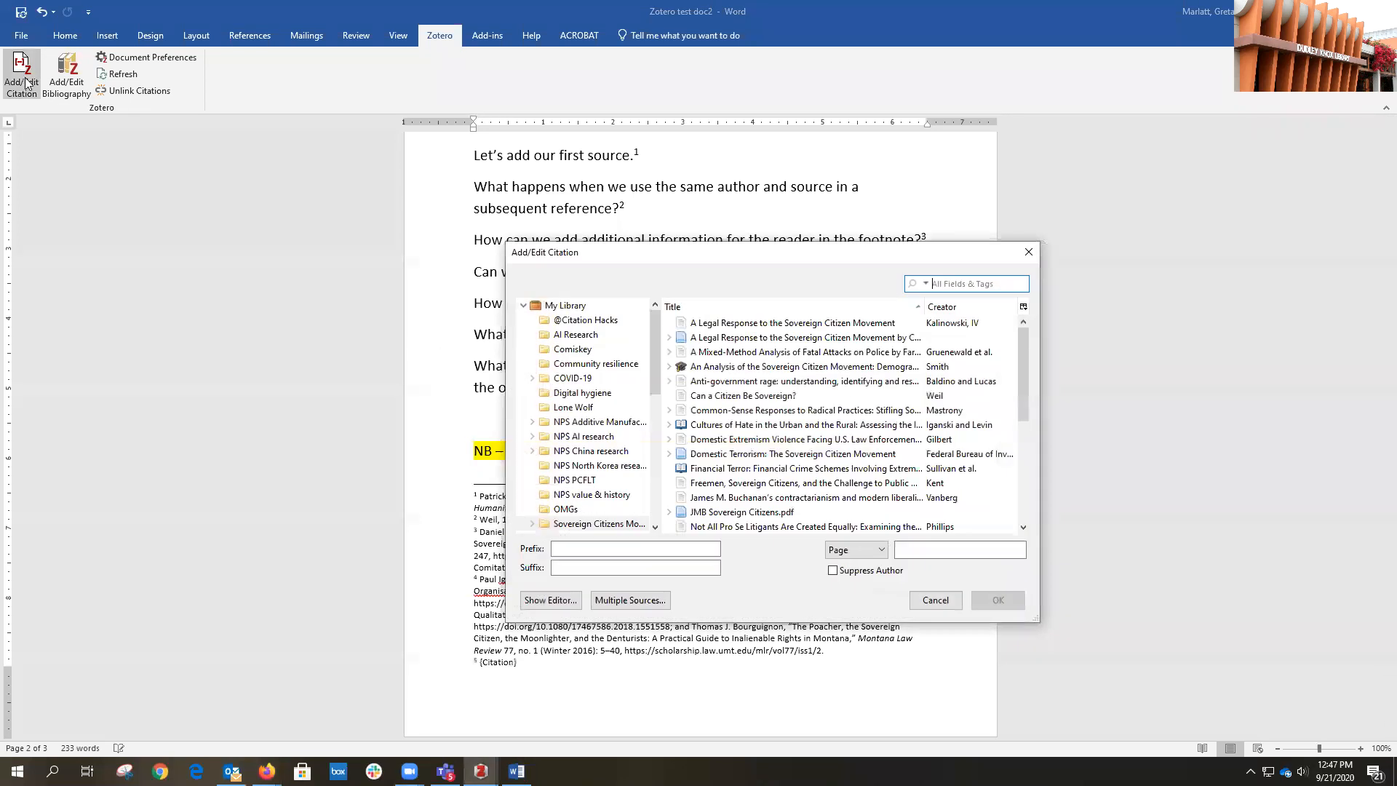
left_click(762, 457)
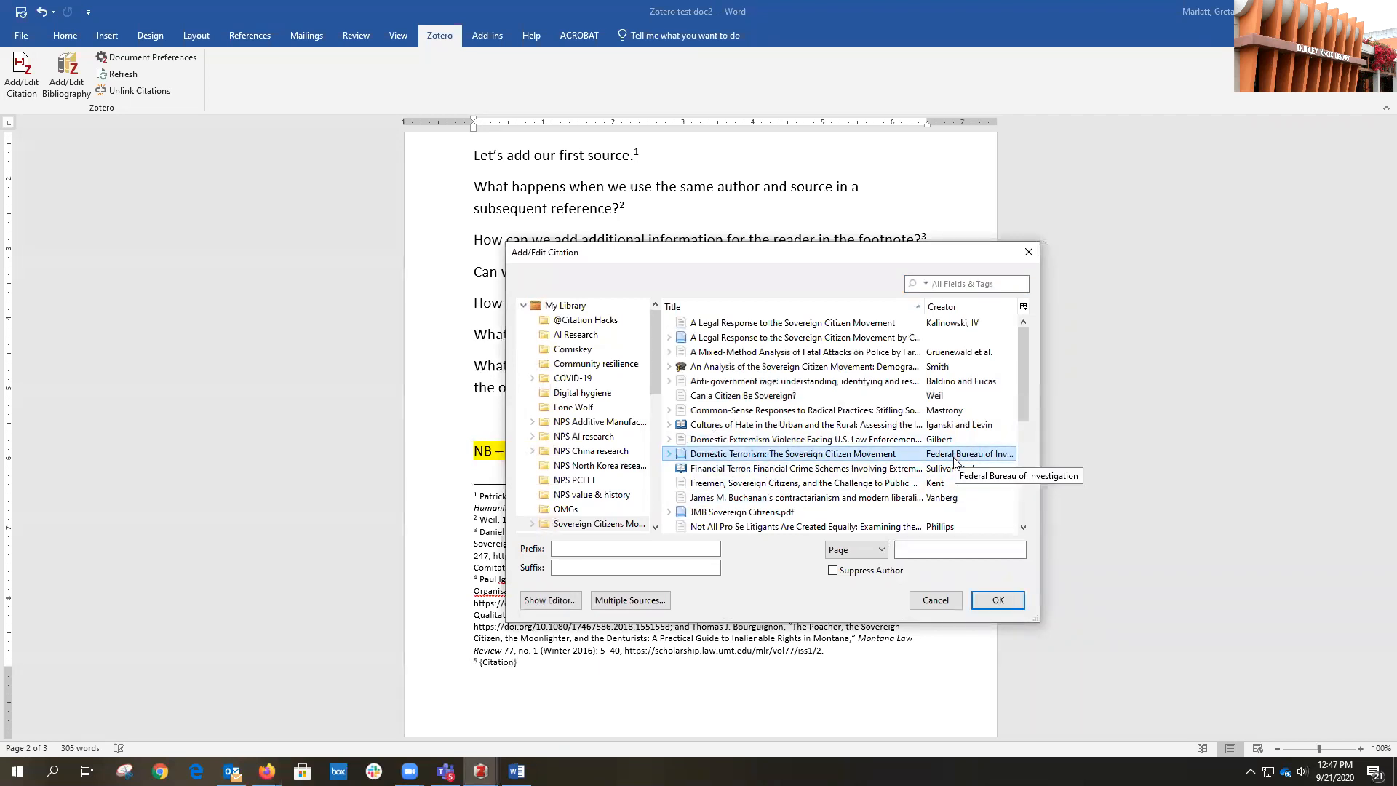
left_click(993, 601)
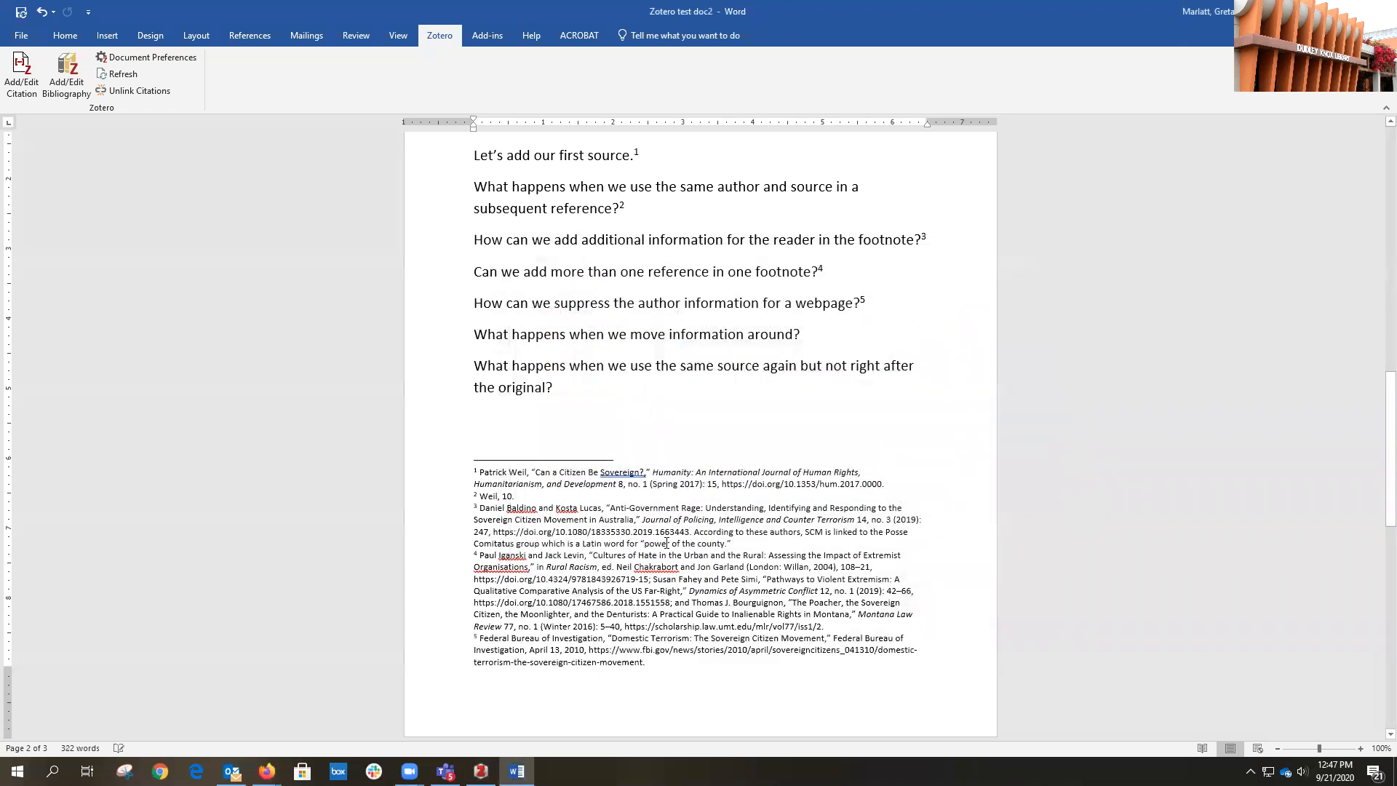
scroll(618, 590, "down", 1)
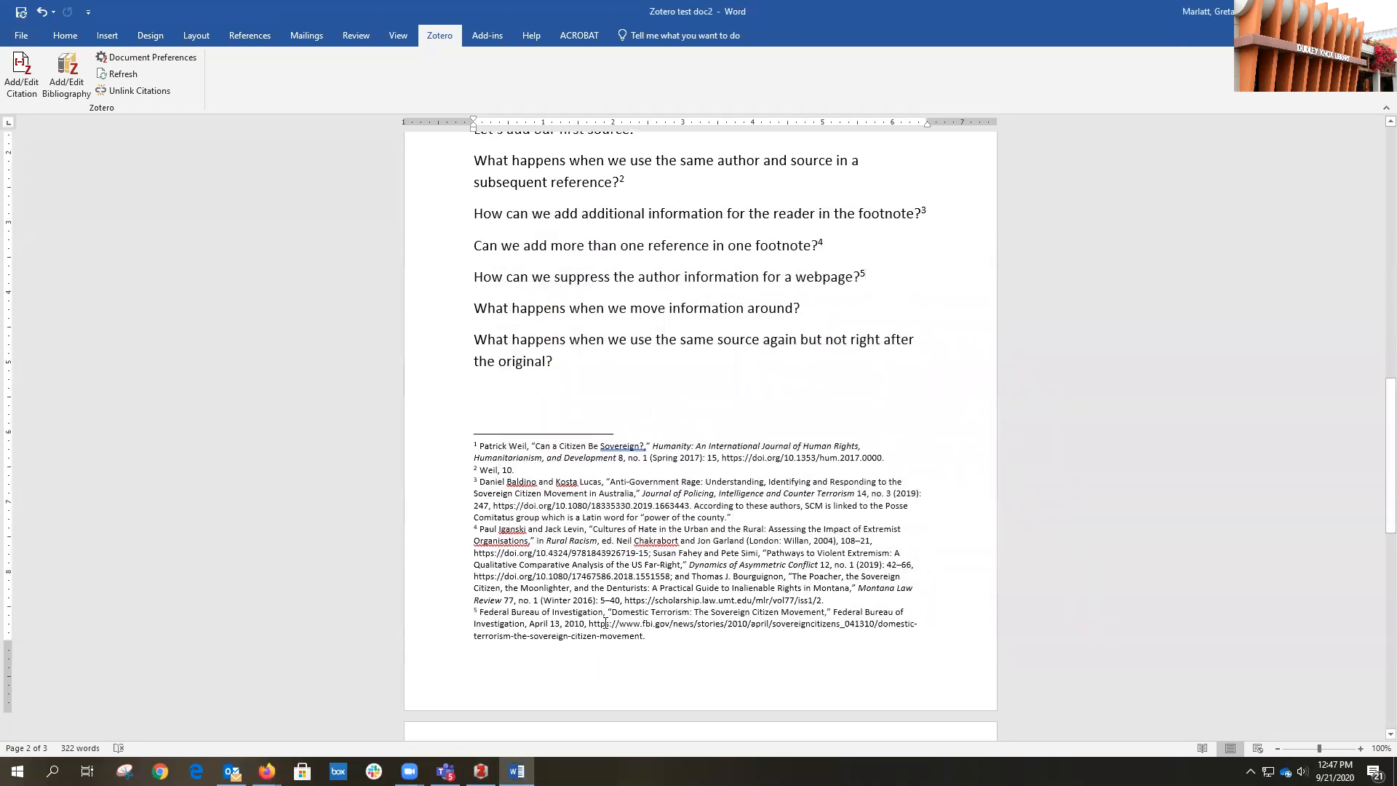
Edit the footnote 5 citation to suppress its author.
left_click(561, 617)
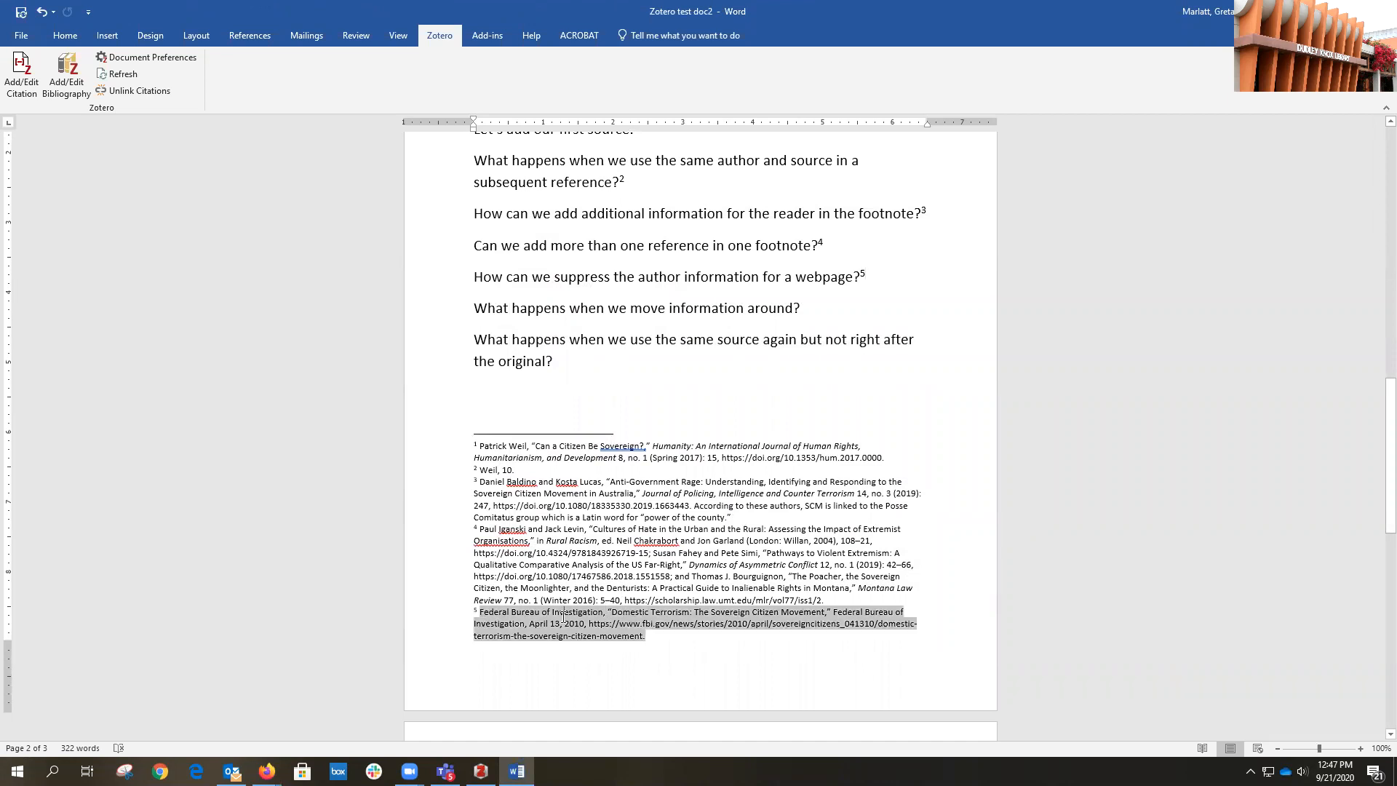
left_click(29, 83)
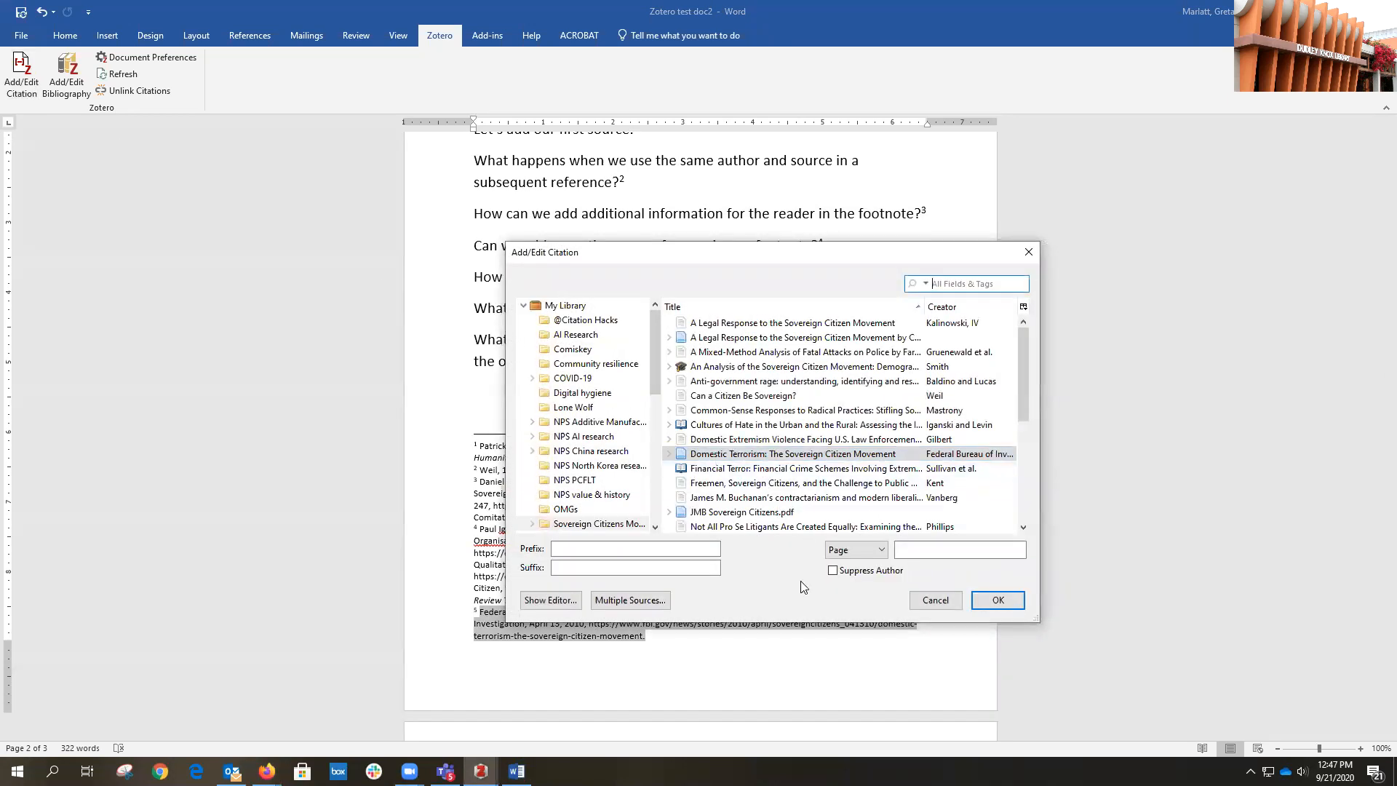
left_click(833, 571)
left_click(997, 600)
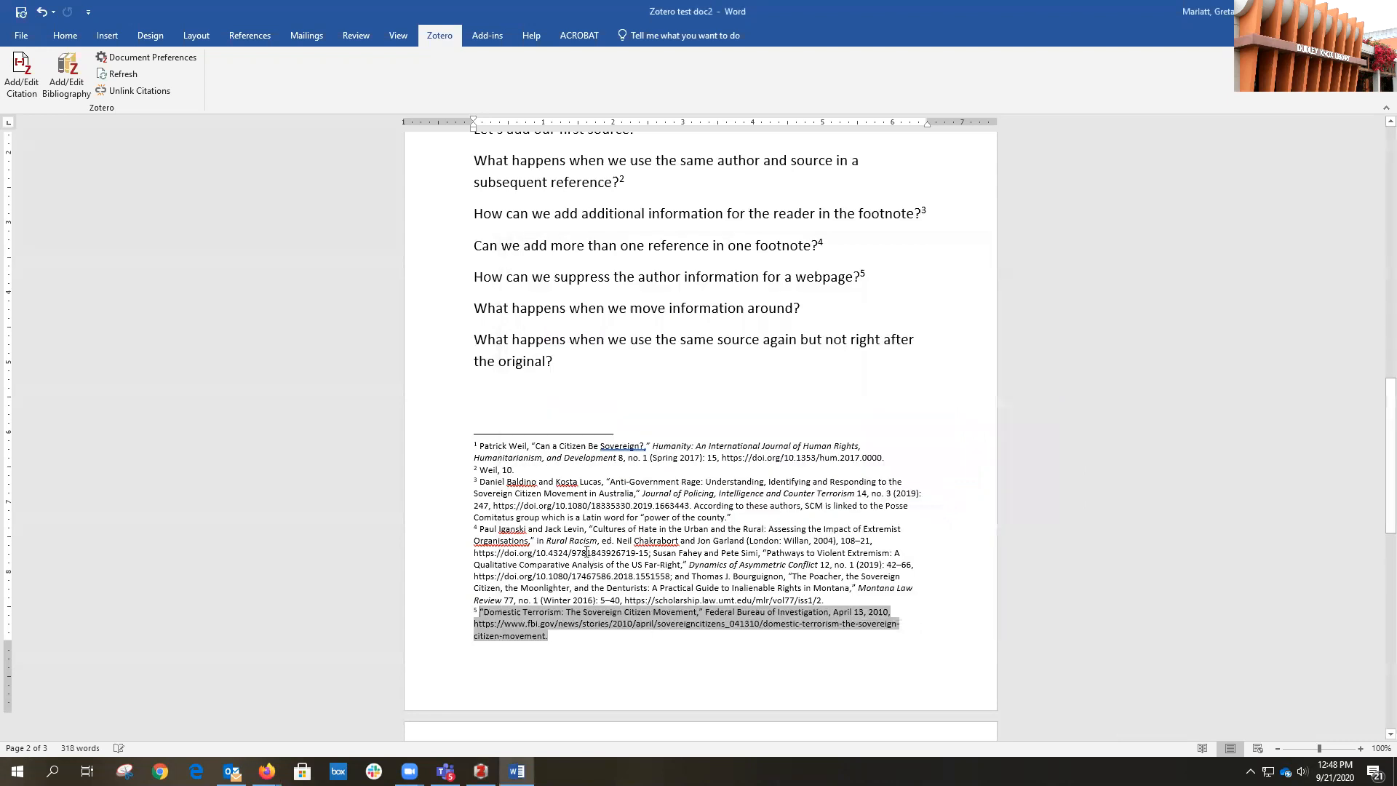
left_click(580, 568)
scroll(553, 568, "down", 2)
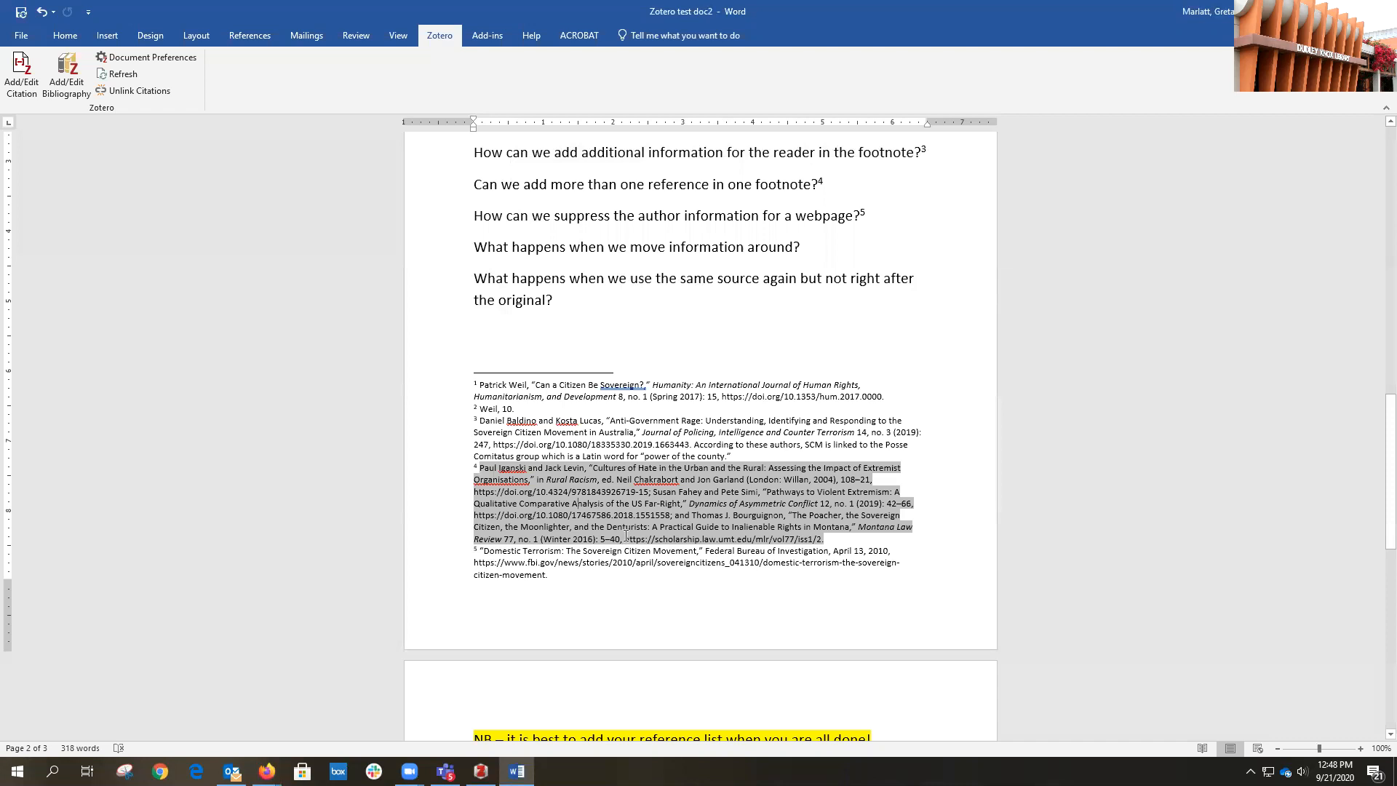
Move the webpage author question with its footnote to its own line directly above "Let's add our first source.".
scroll(626, 536, "up", 4)
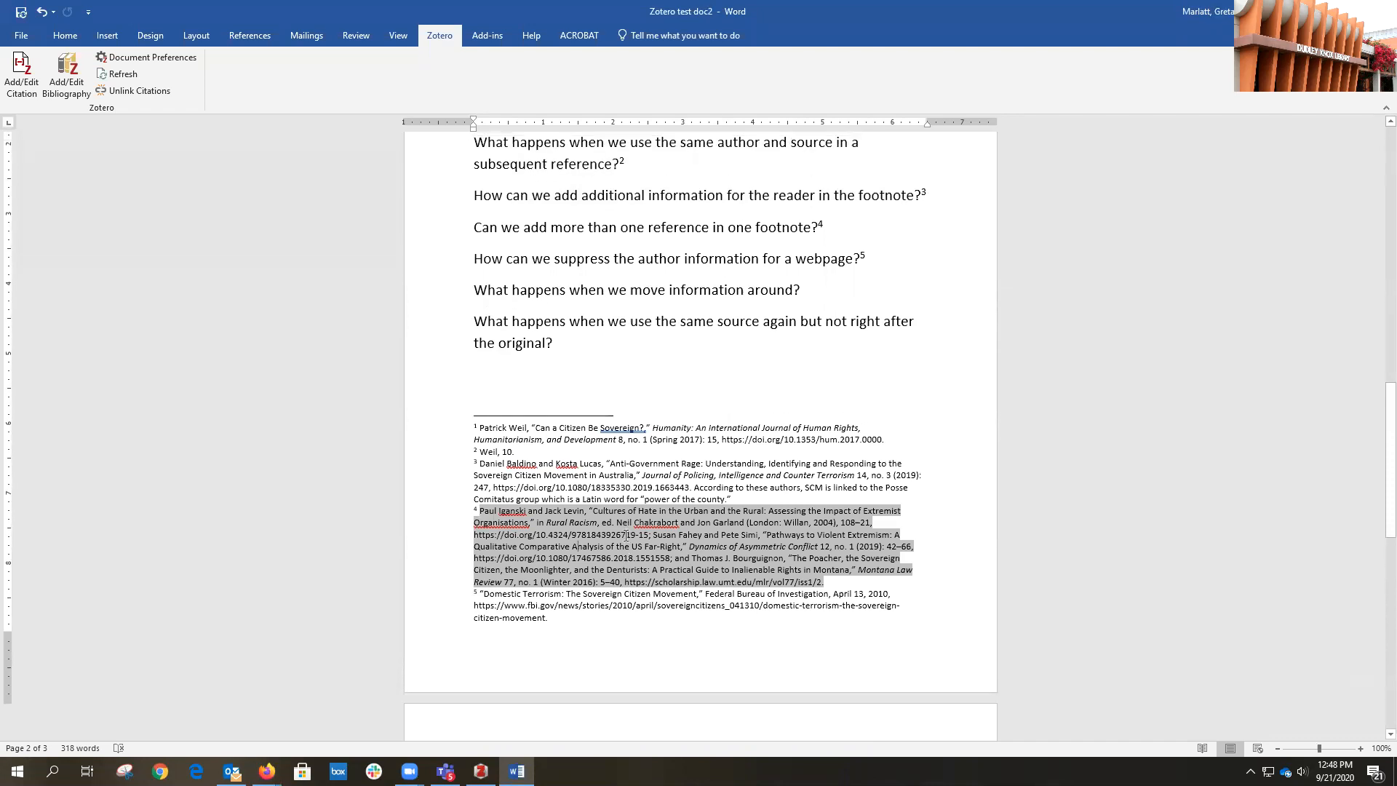
left_click(735, 389)
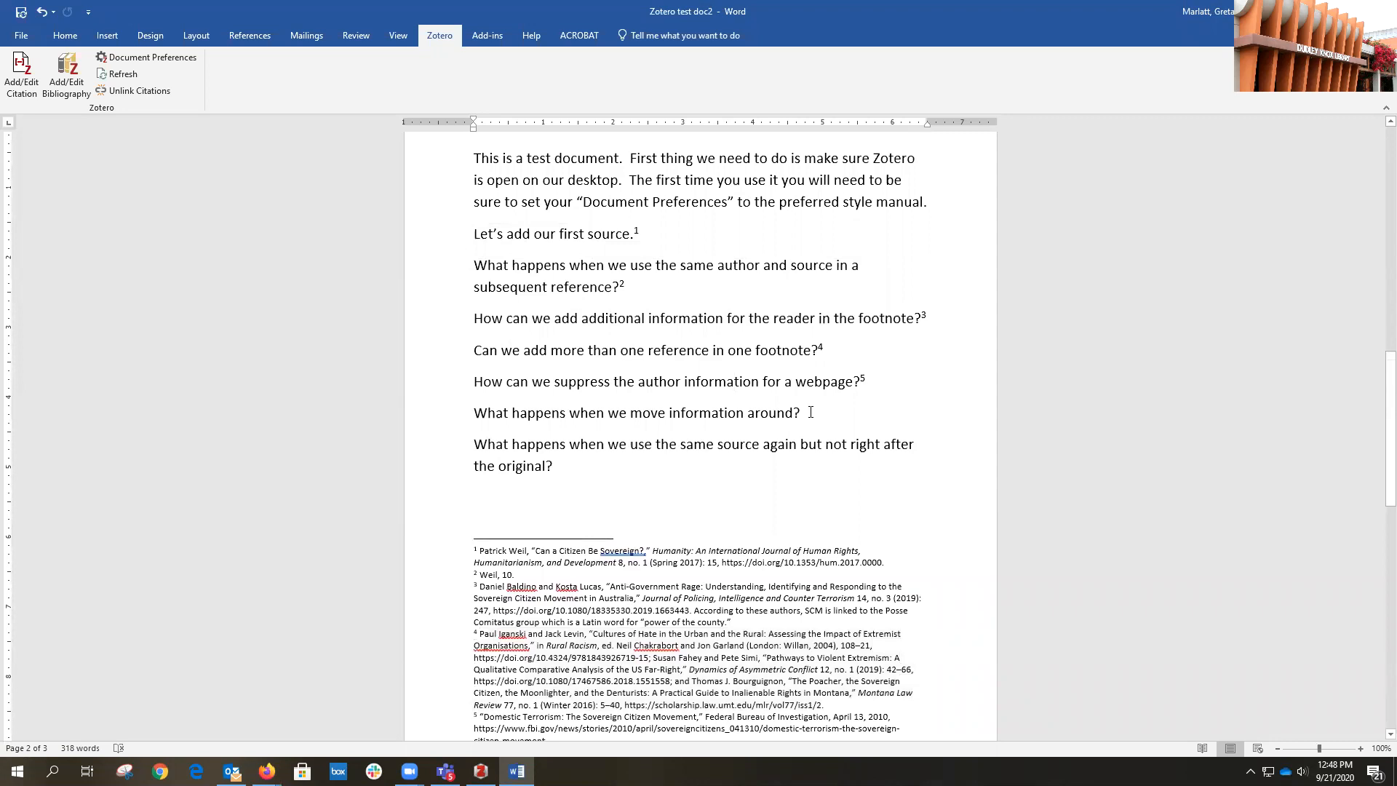
left_click_drag(874, 381, 475, 383)
right_click(501, 391)
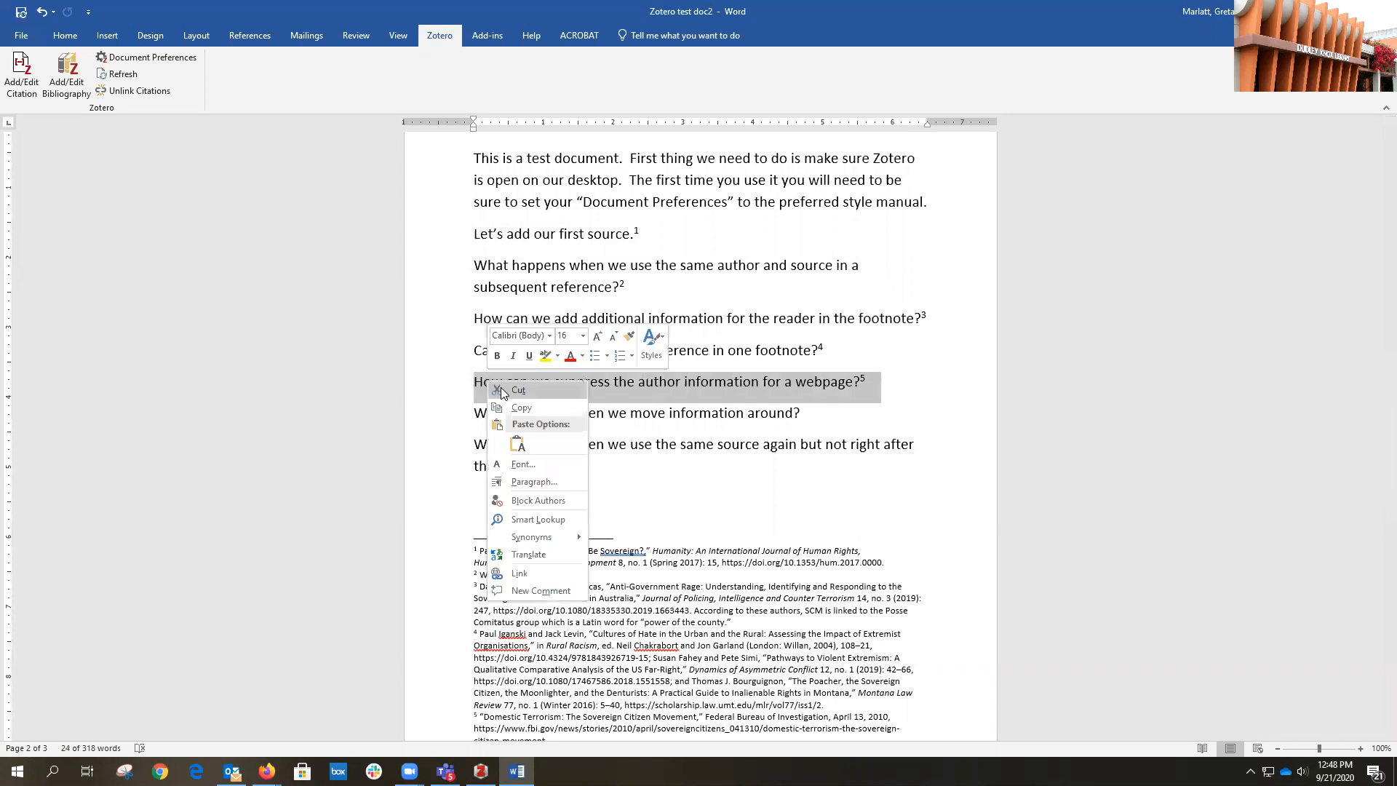
left_click(518, 391)
scroll(608, 425, "up", 3)
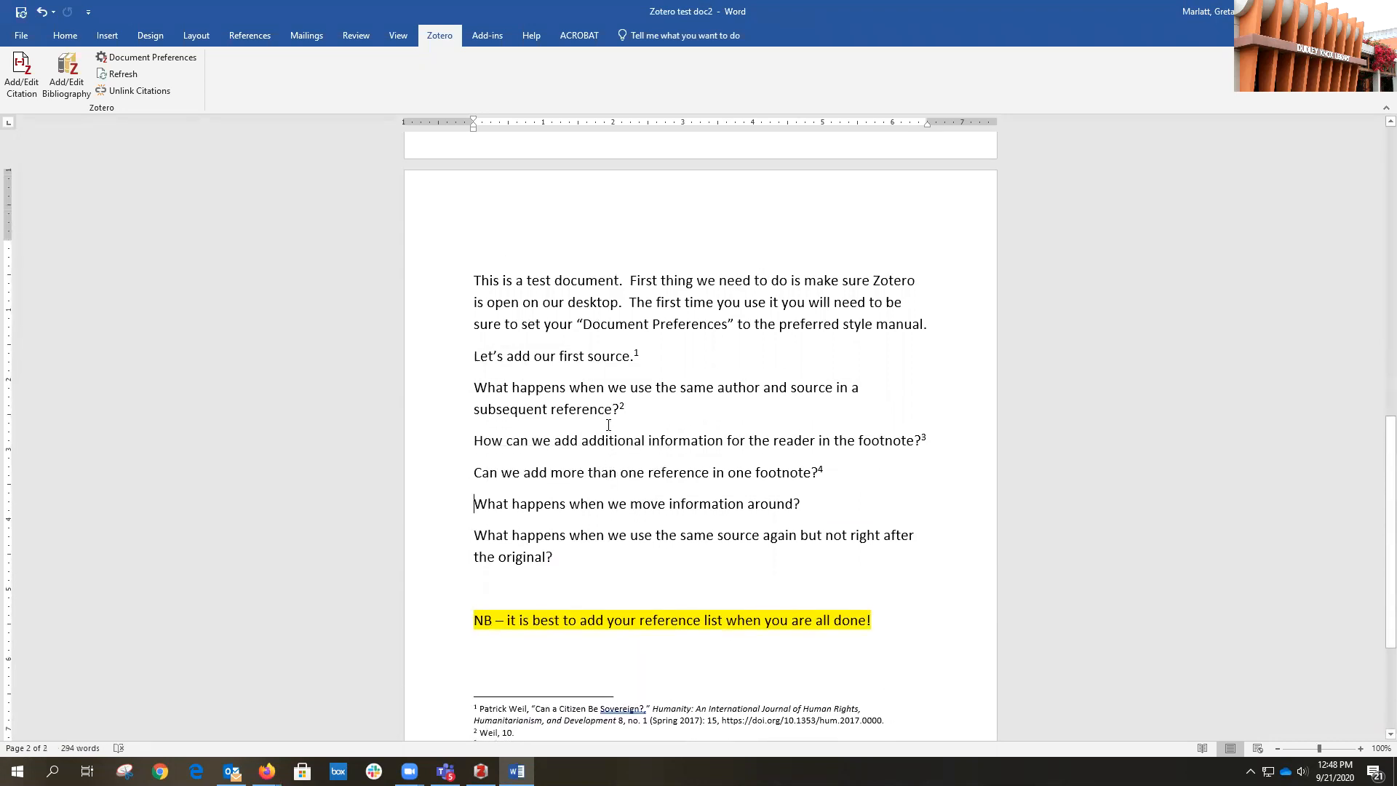
scroll(608, 425, "up", 1)
left_click(472, 390)
key("Down")
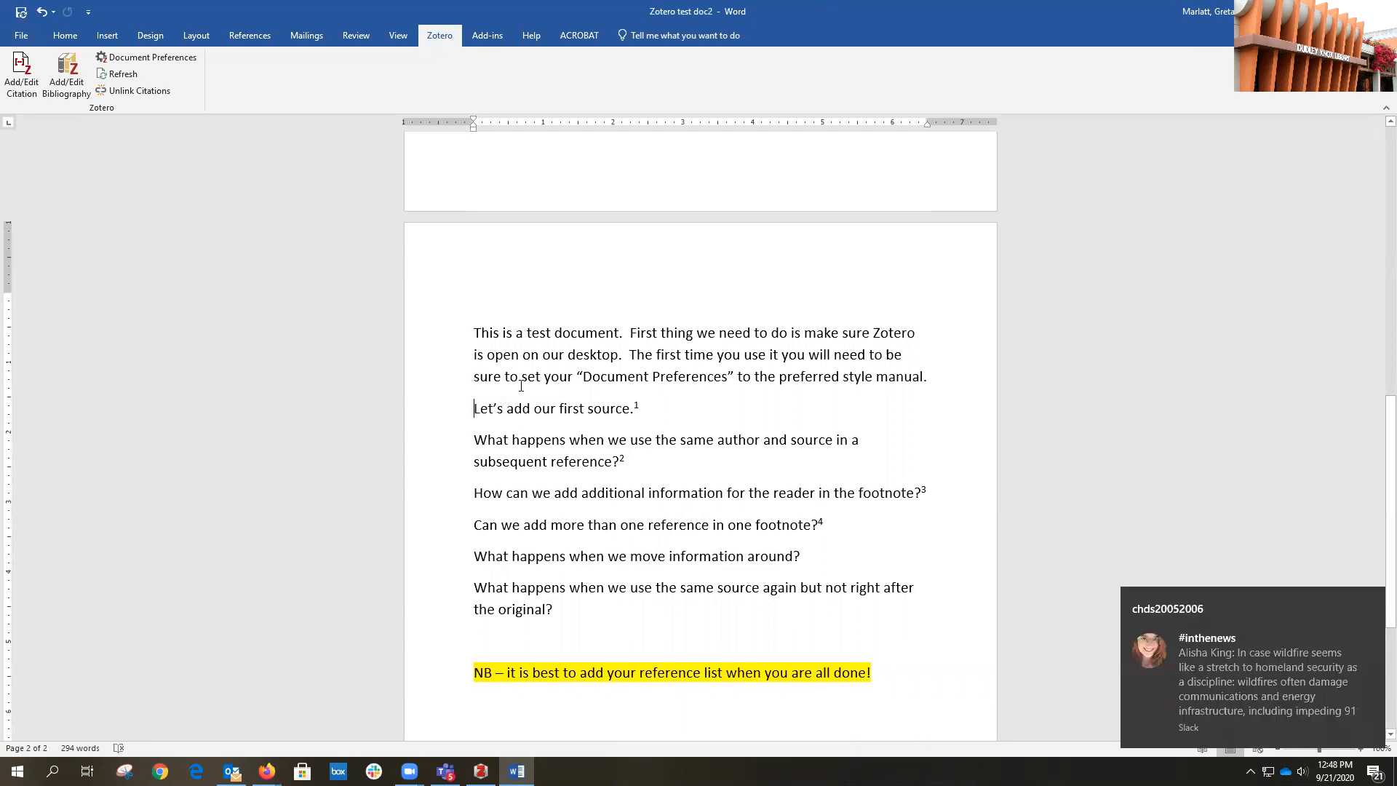
key("Return")
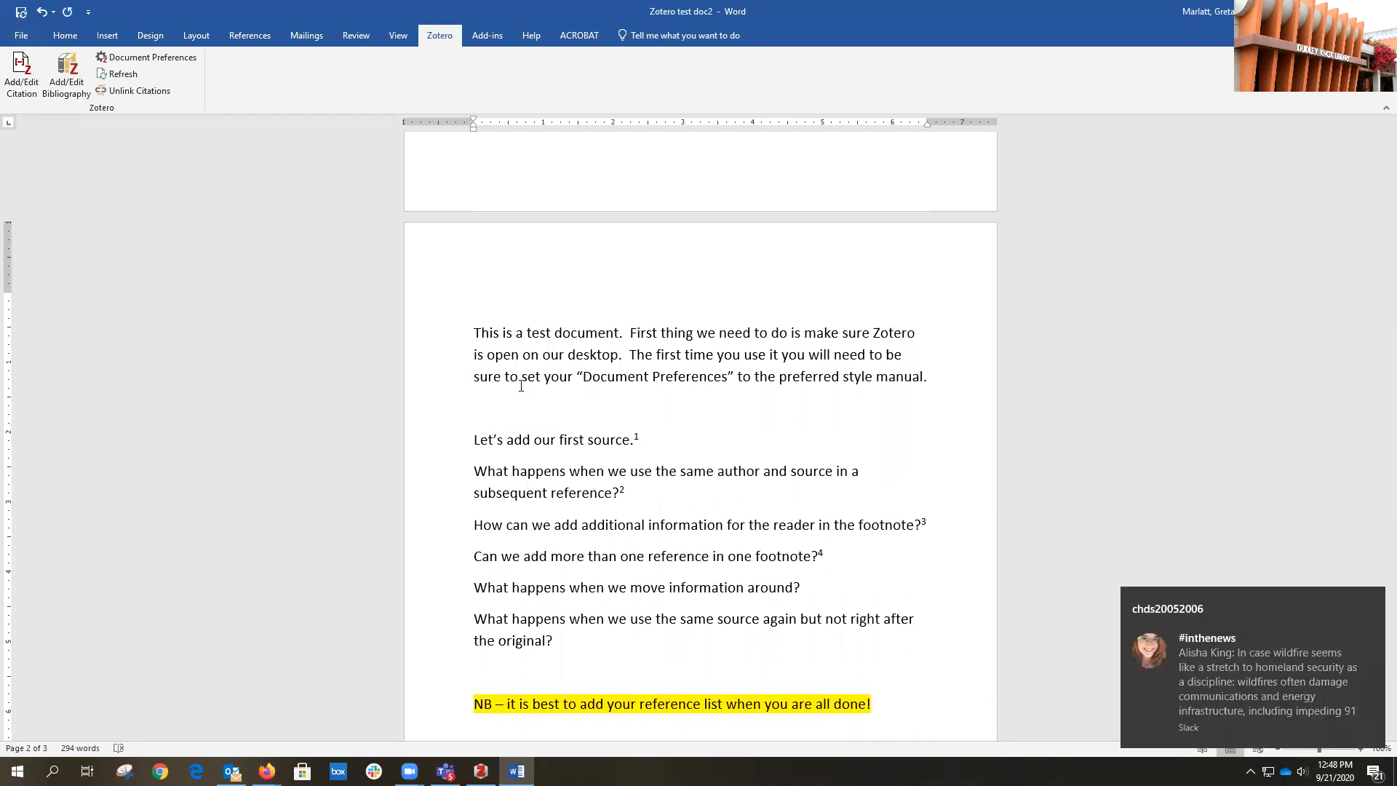
key("ctrl+v")
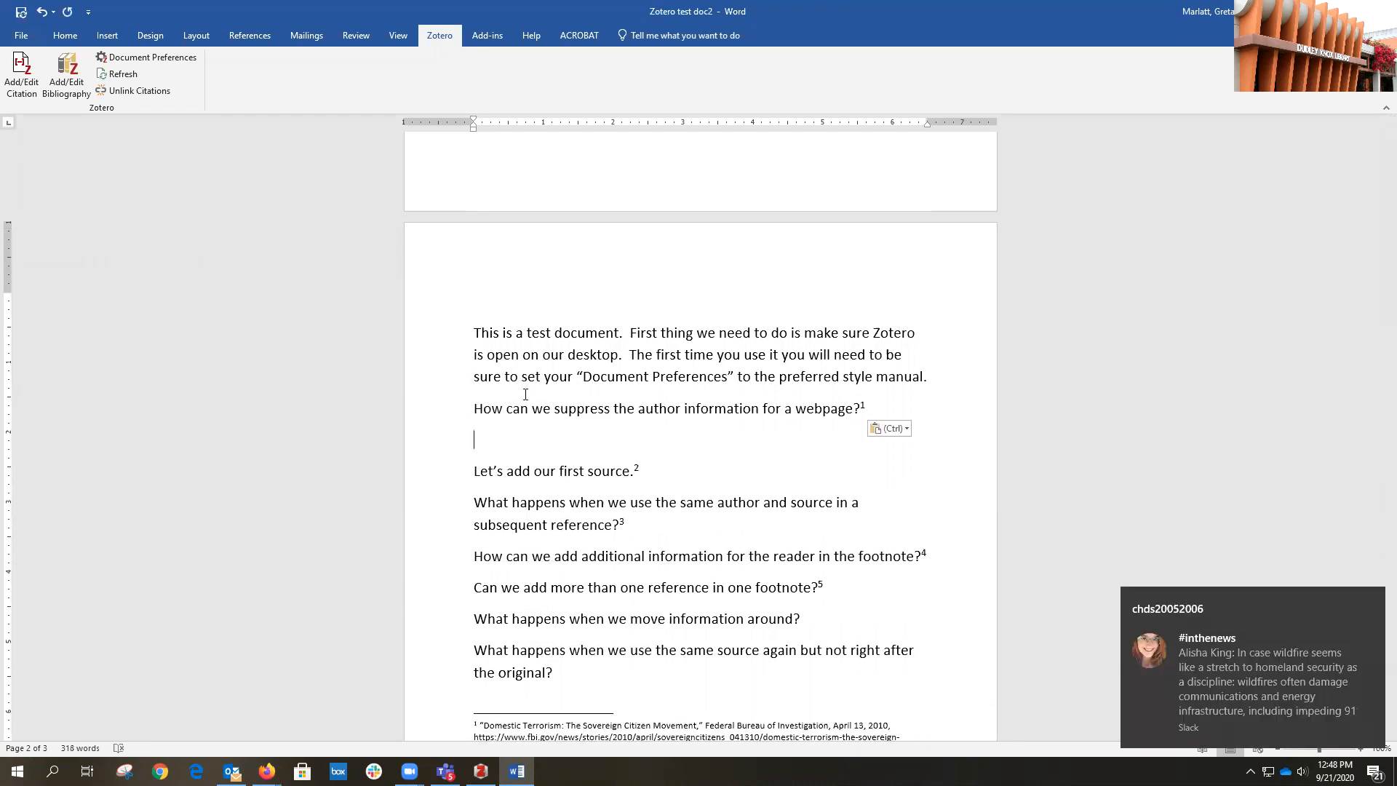
key("Delete")
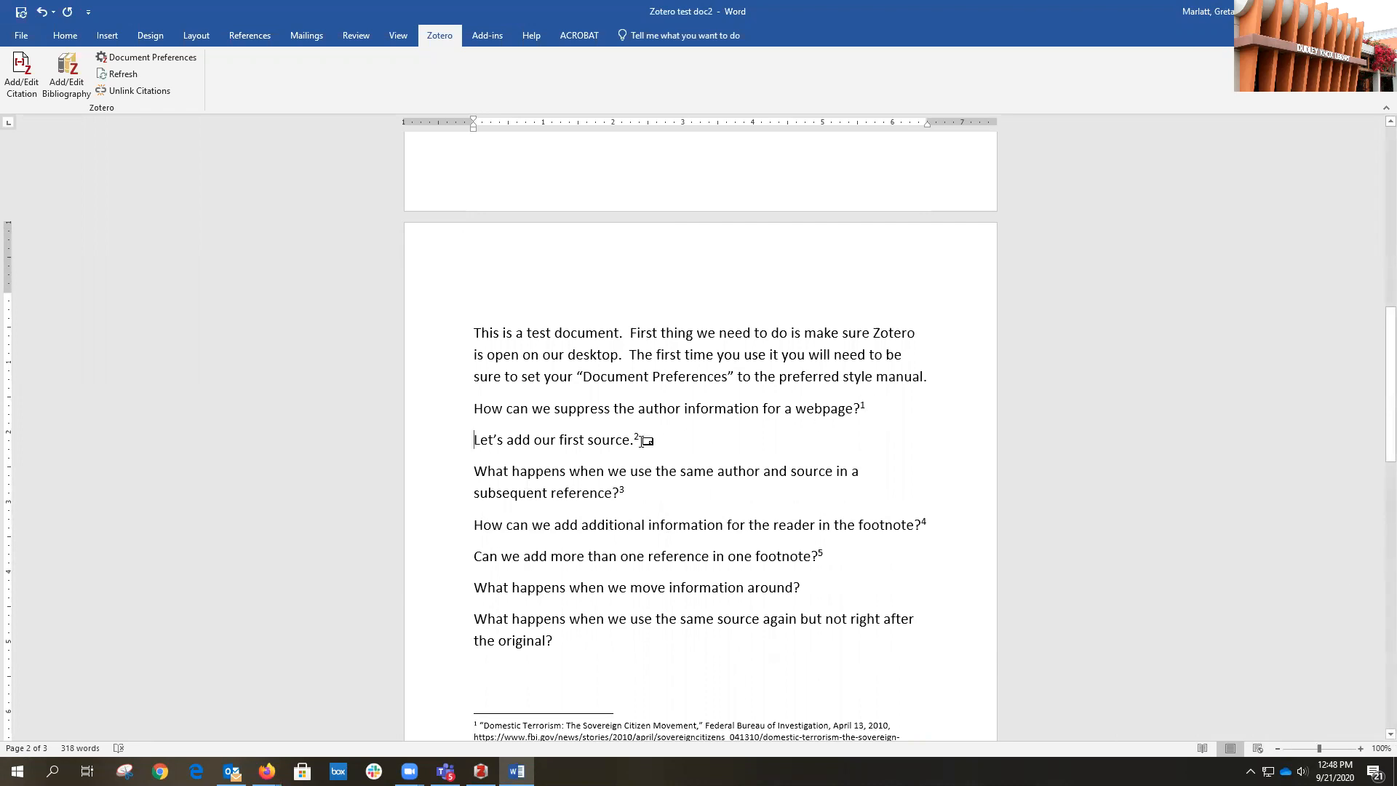
Move the question about the same author and source in a subsequent reference, with its footnote, below "What happens when we move information around?".
scroll(644, 444, "down", 2)
scroll(673, 537, "down", 2)
left_click(559, 496)
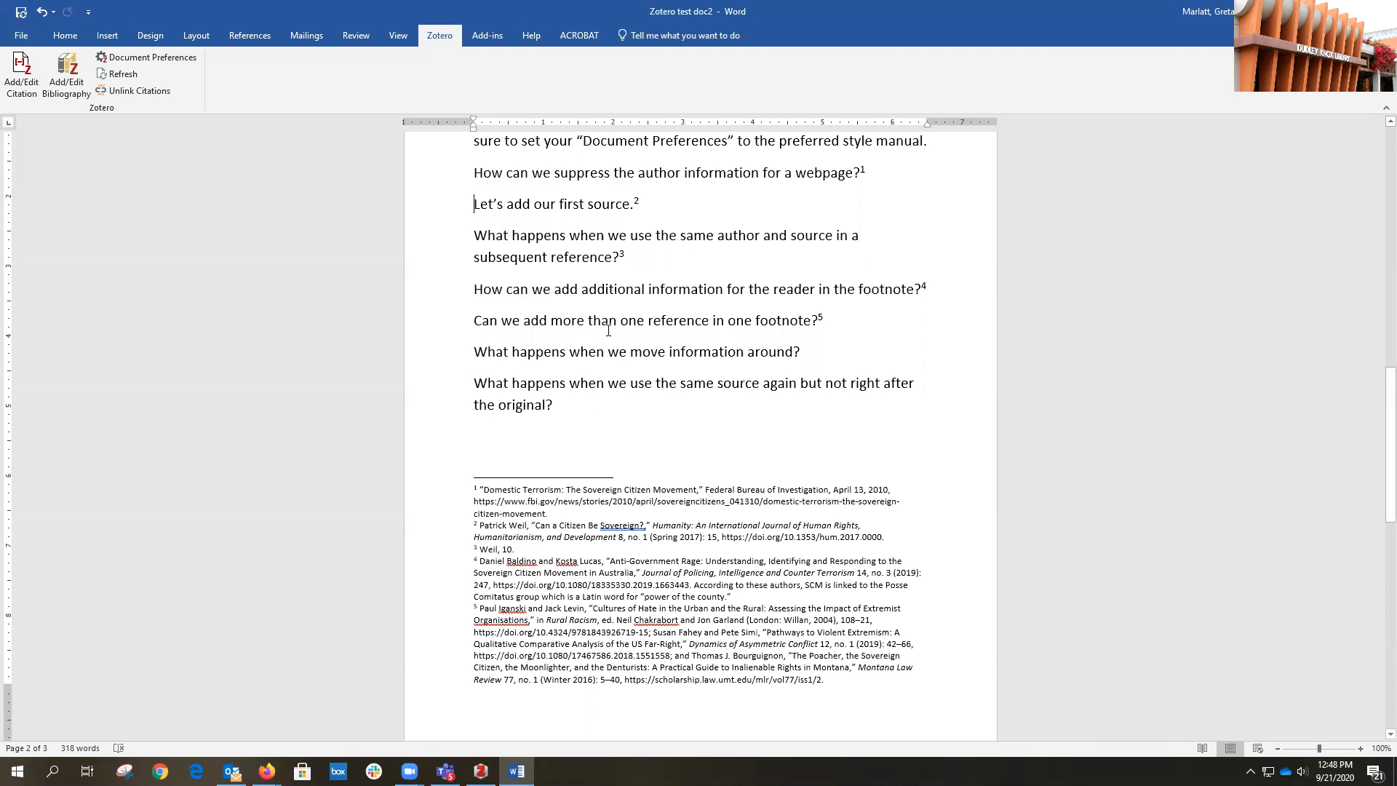
scroll(608, 331, "up", 1)
left_click_drag(630, 292, 468, 275)
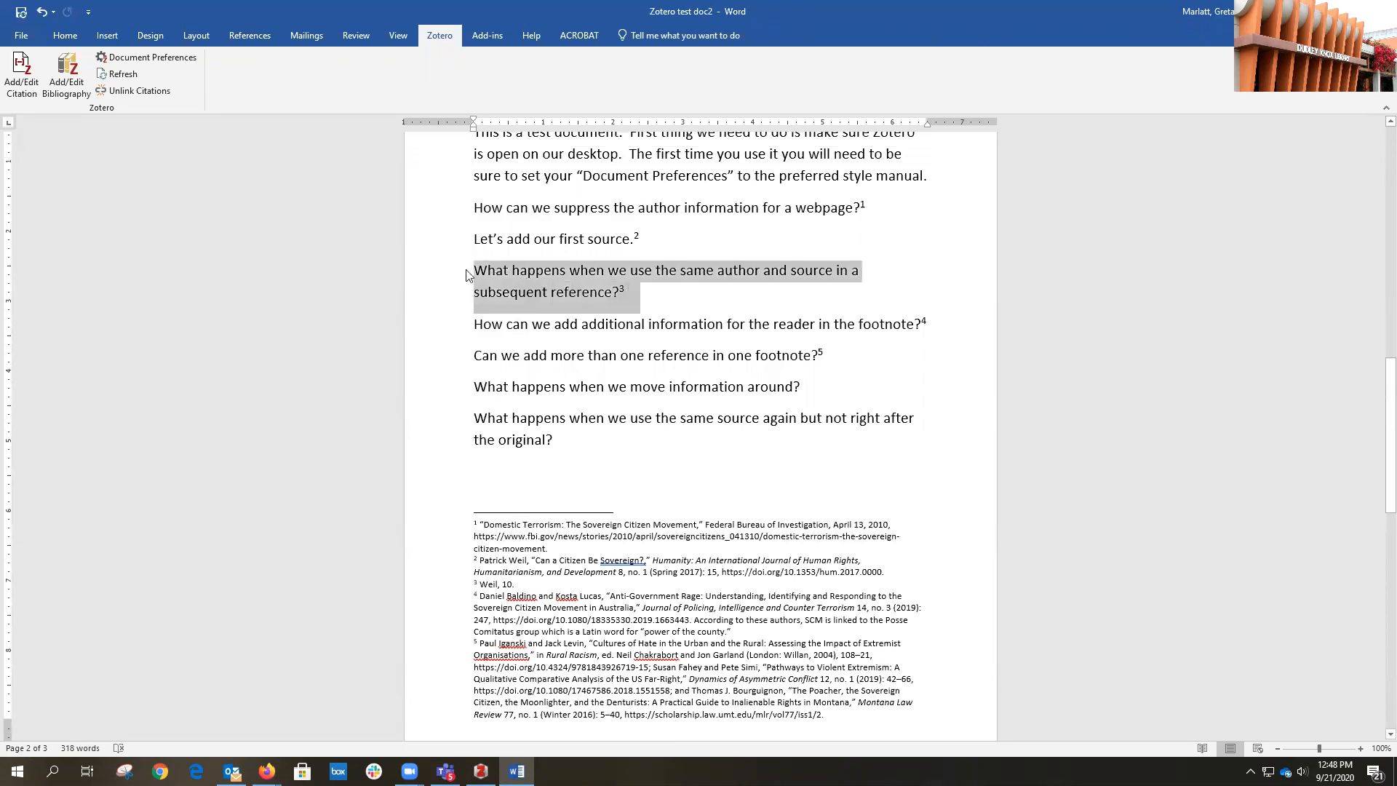
right_click(508, 266)
left_click(534, 275)
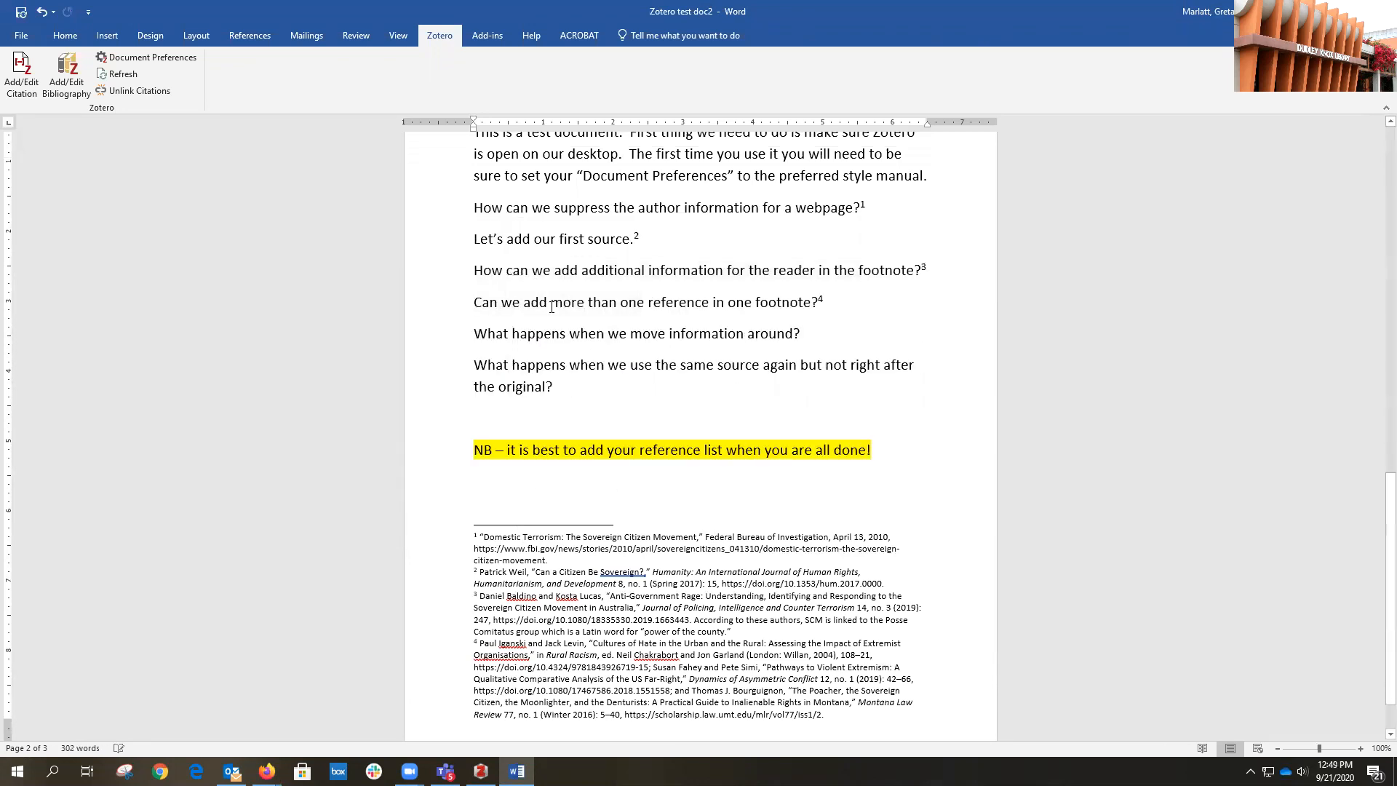
left_click(888, 337)
key("Return")
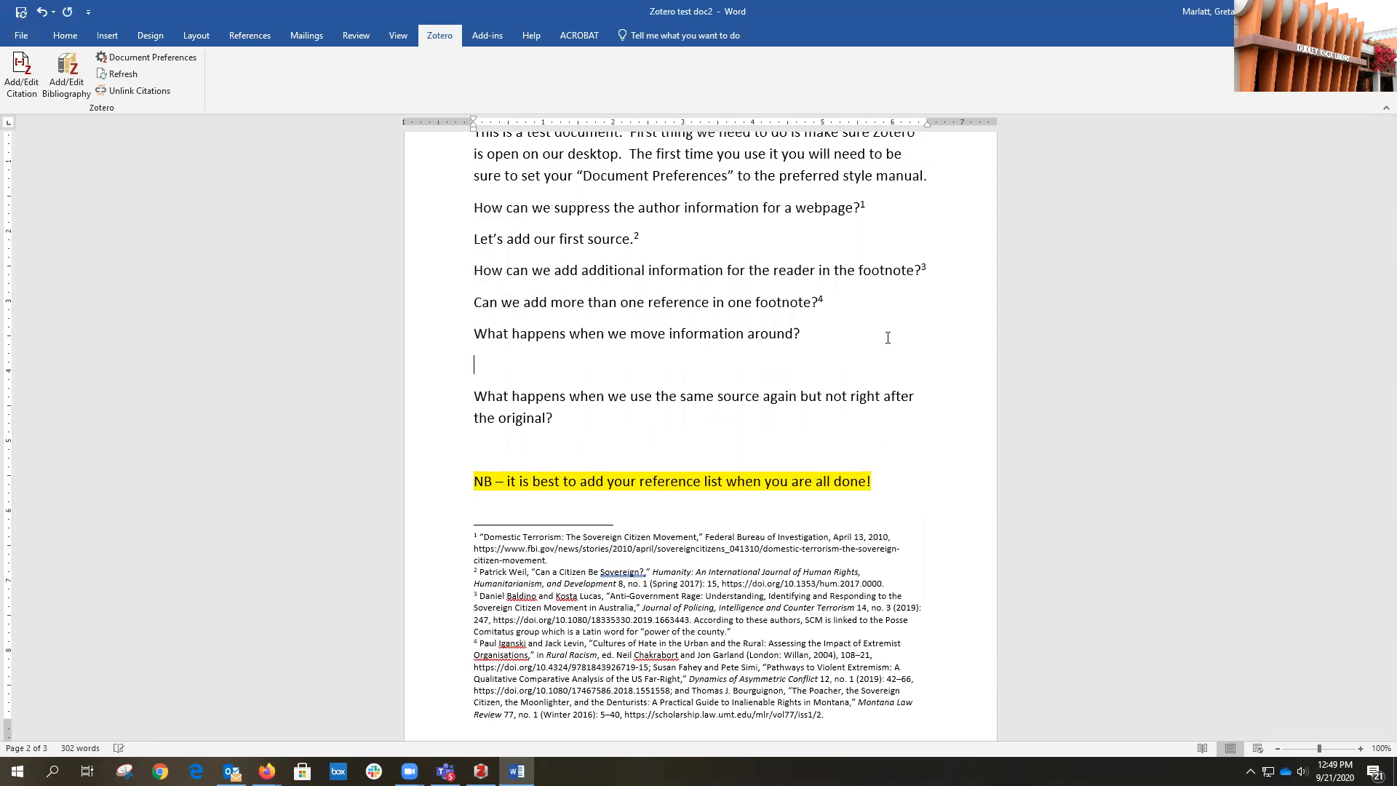
key("ctrl+v")
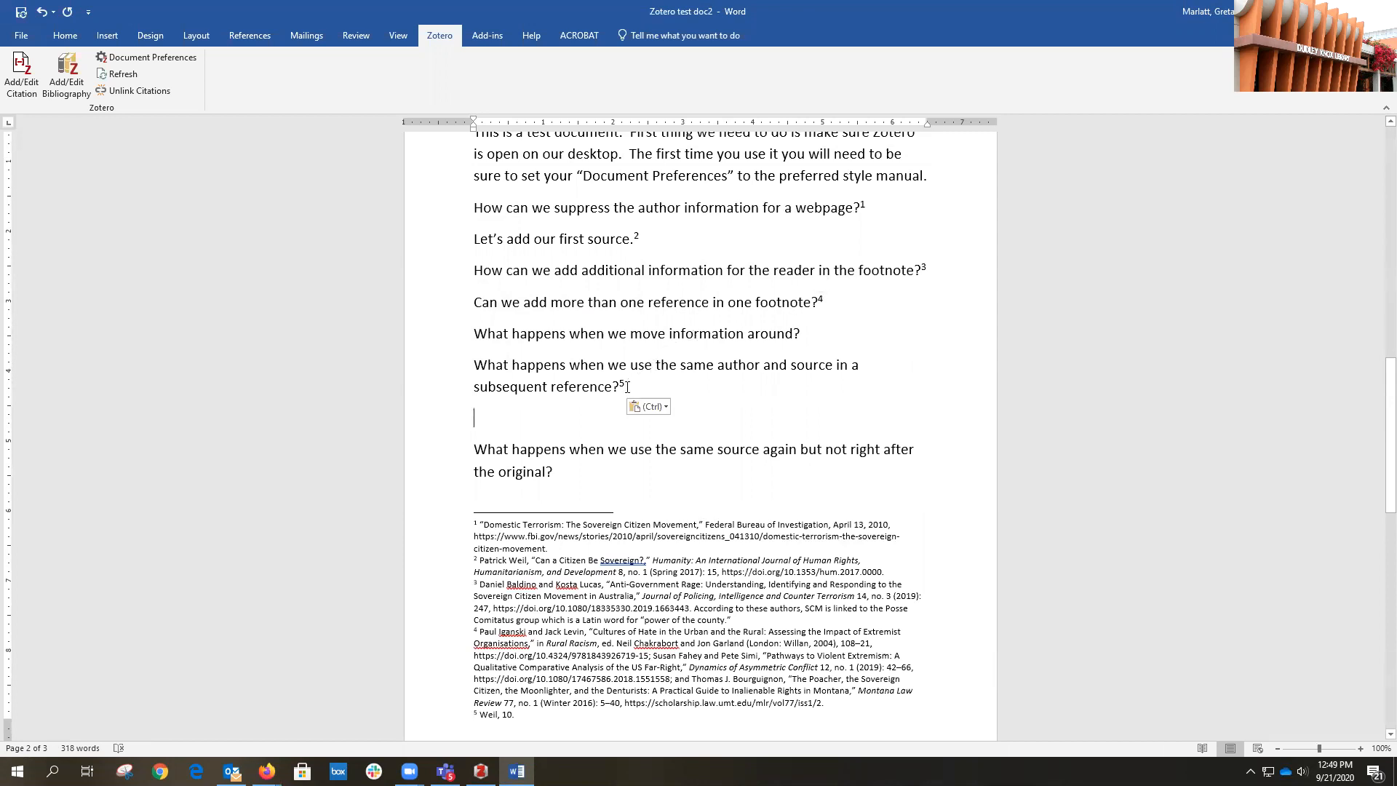
Refresh the Zotero citations to update the moved footnote 5, and check it against footnotes 3 and 2.
scroll(666, 517, "down", 2)
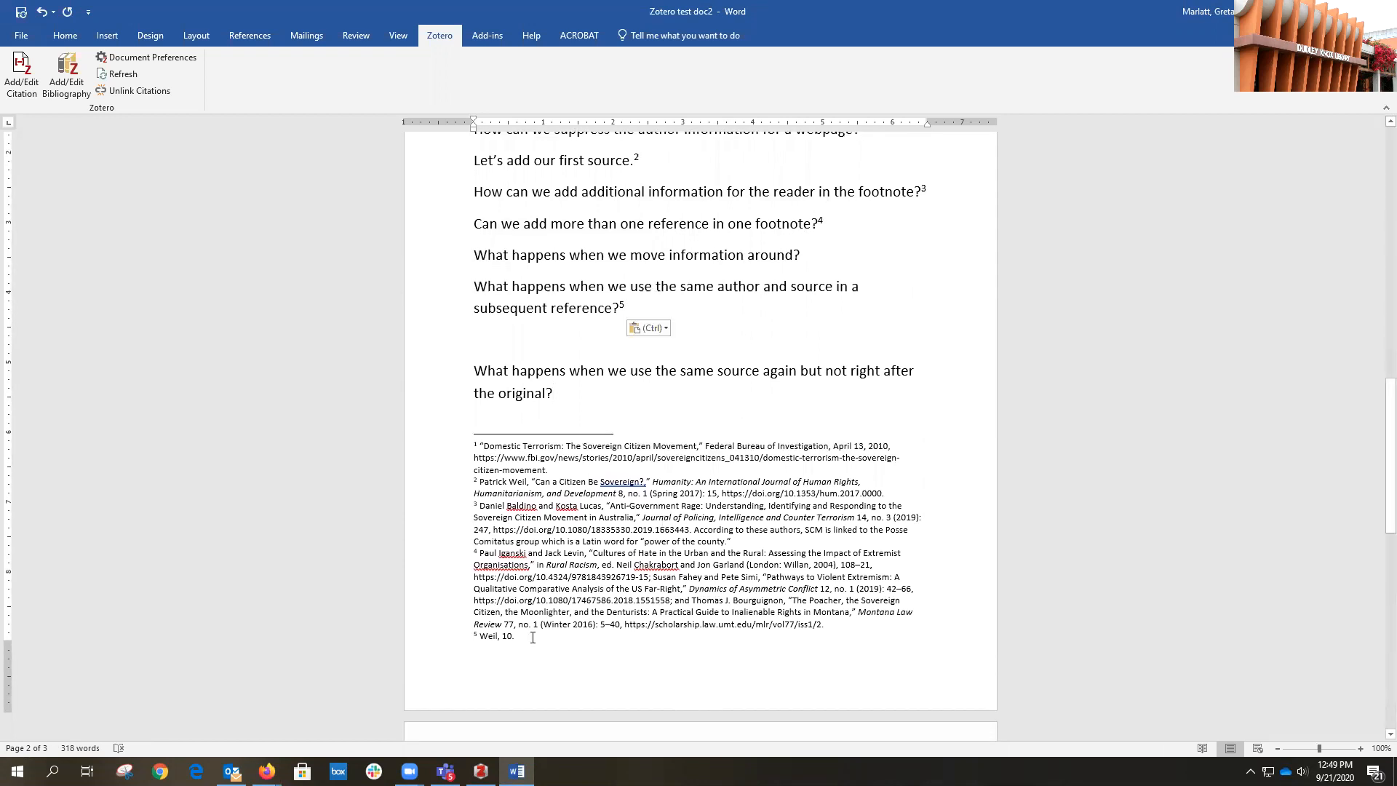
left_click_drag(489, 637, 548, 637)
left_click(120, 74)
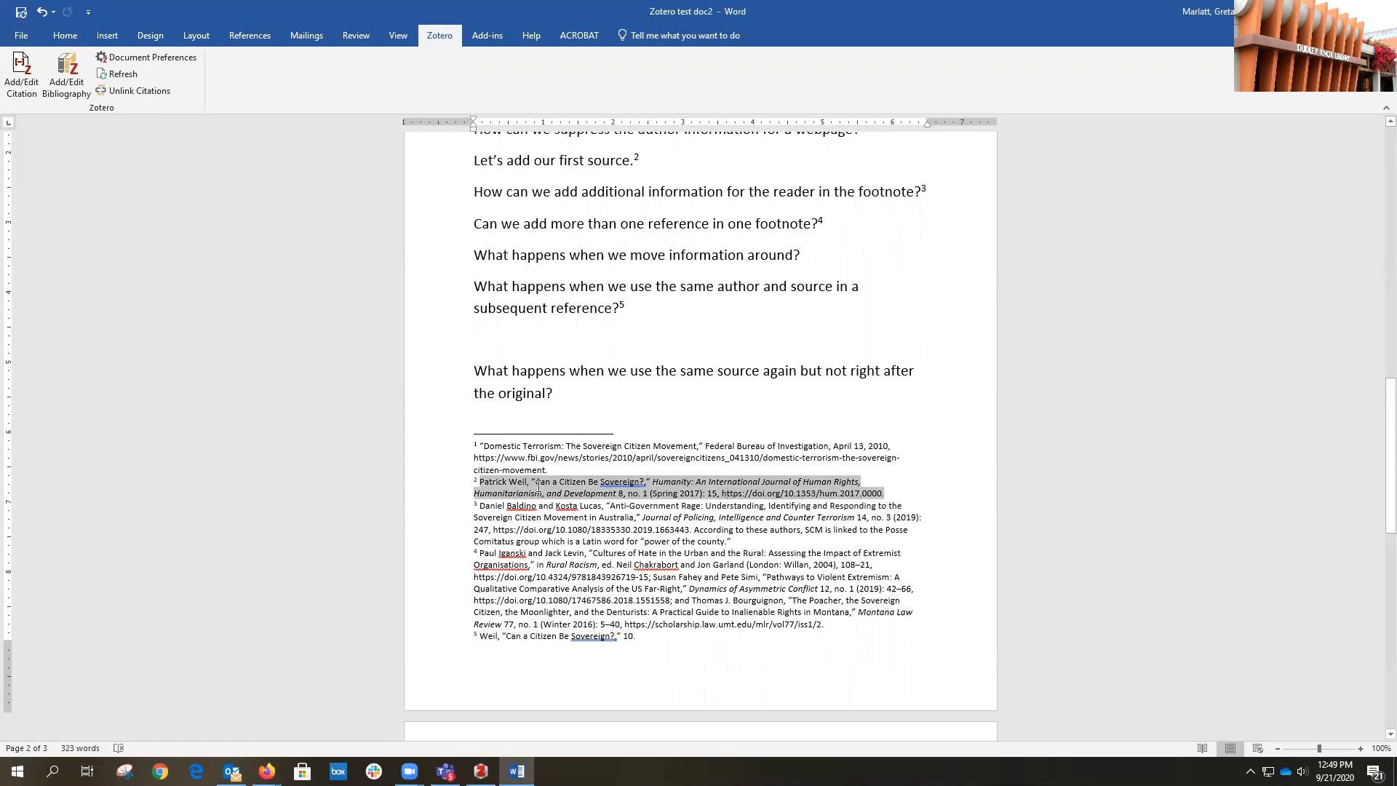
left_click(524, 637)
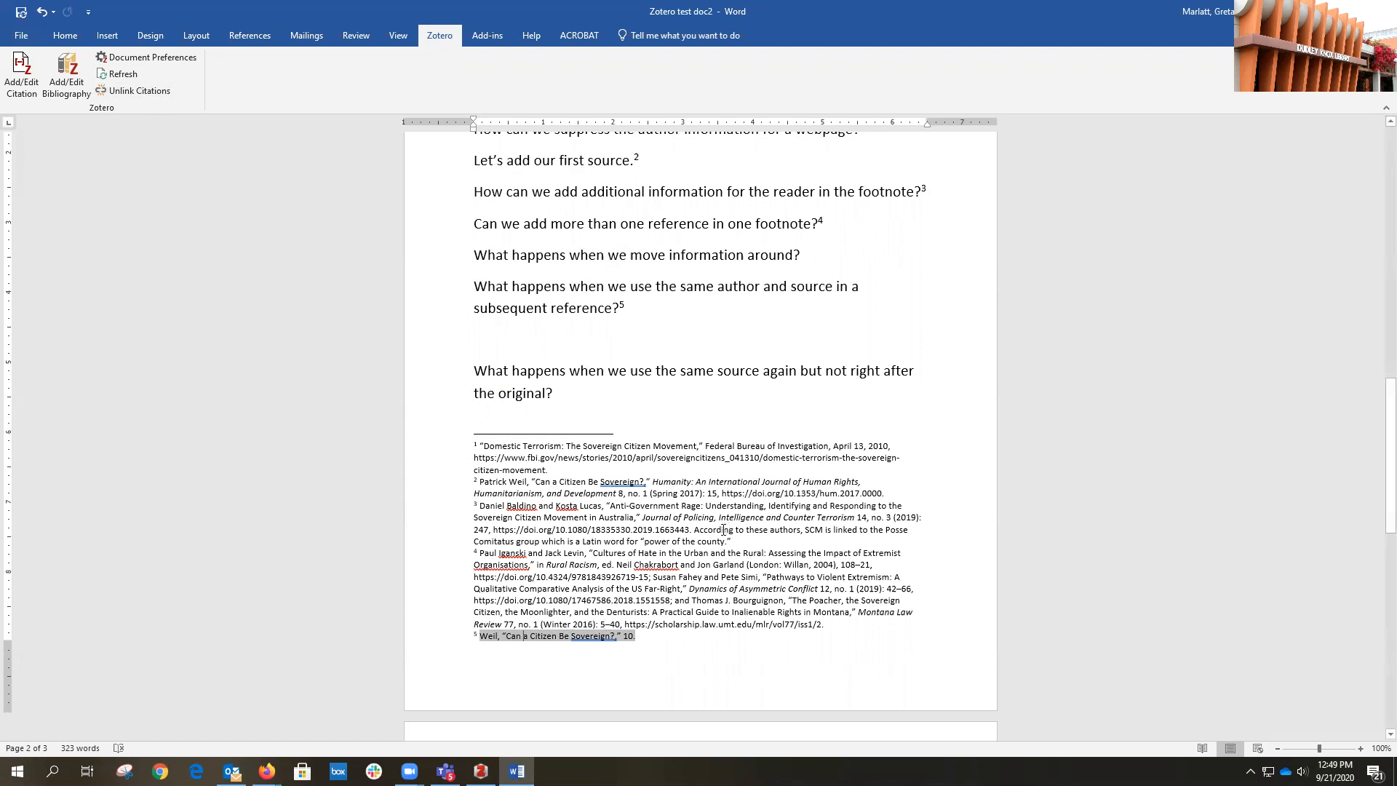
scroll(666, 535, "down", 3)
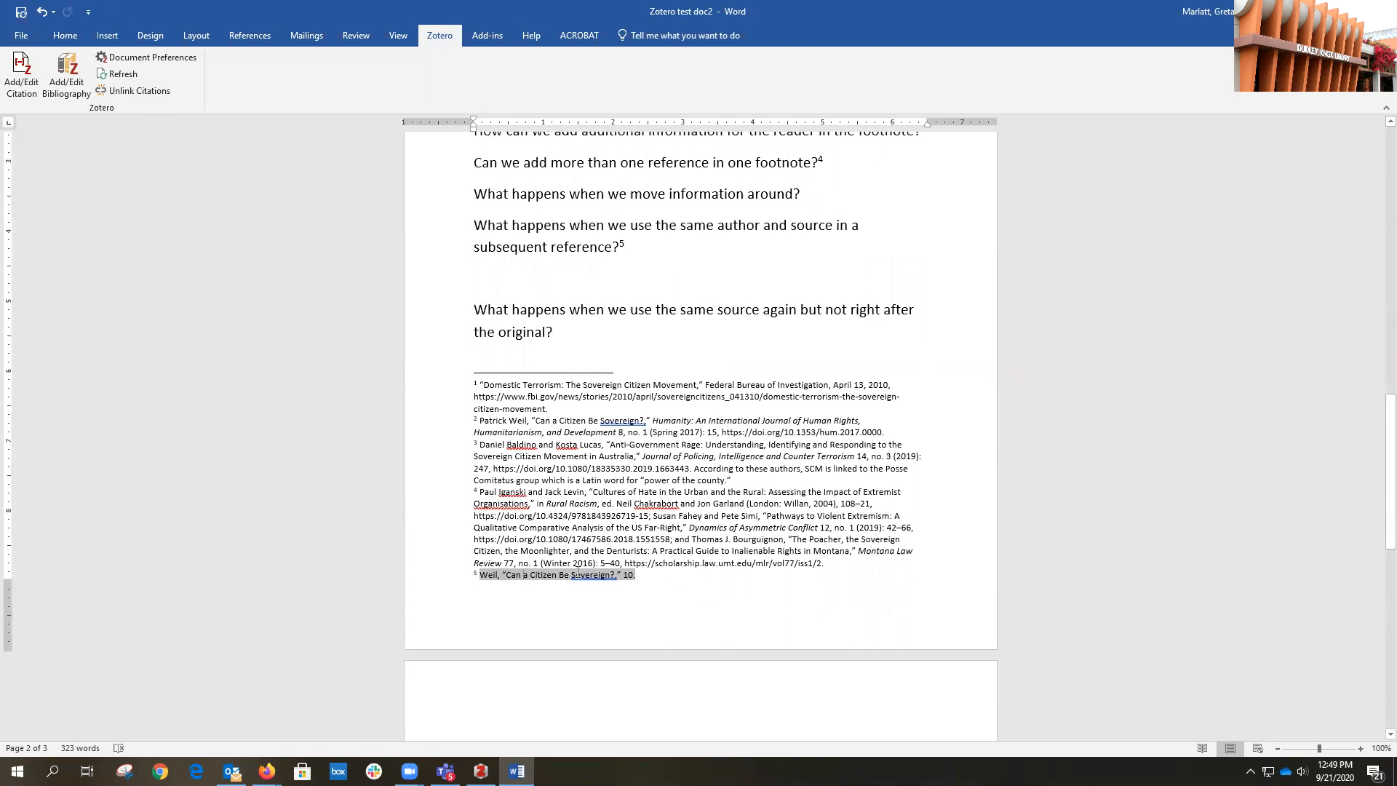
left_click(550, 459)
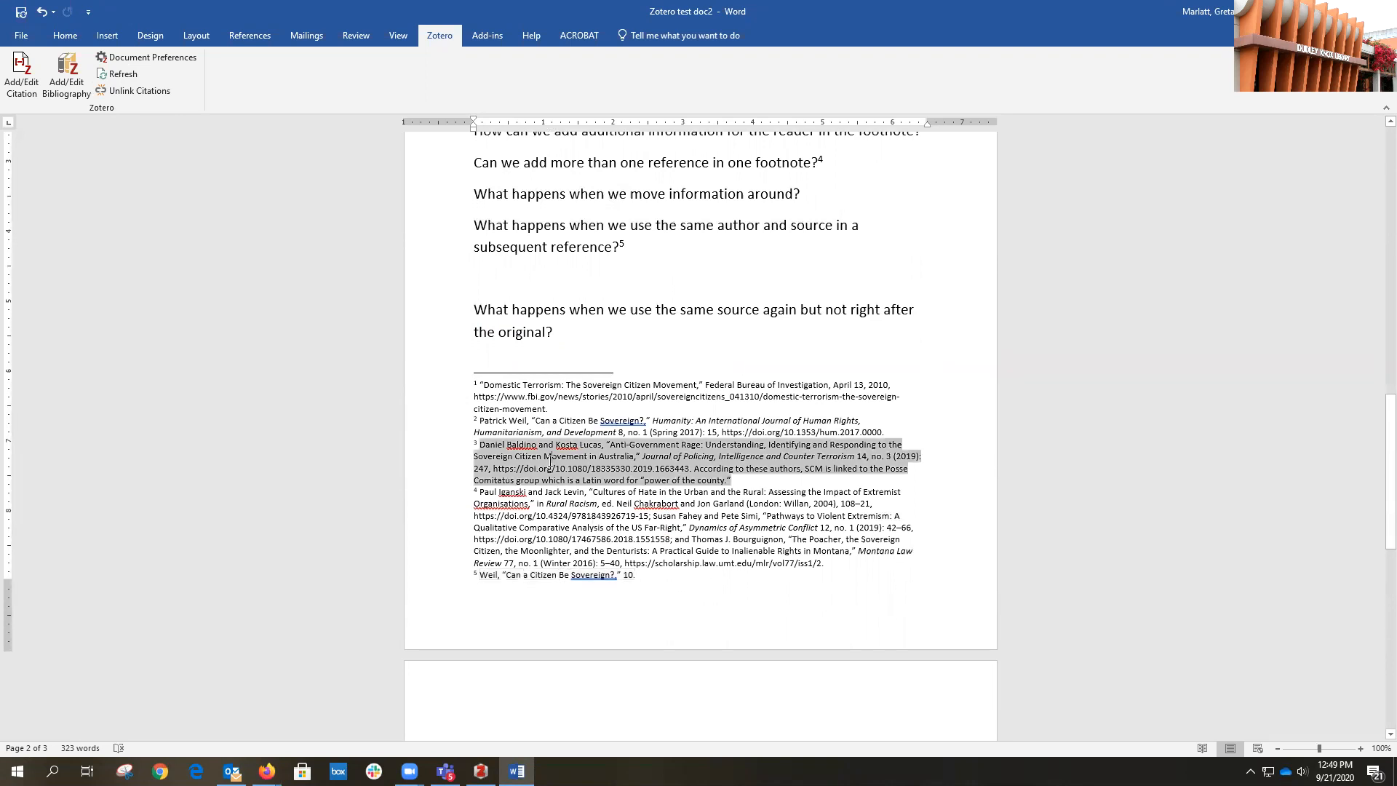
left_click(537, 420)
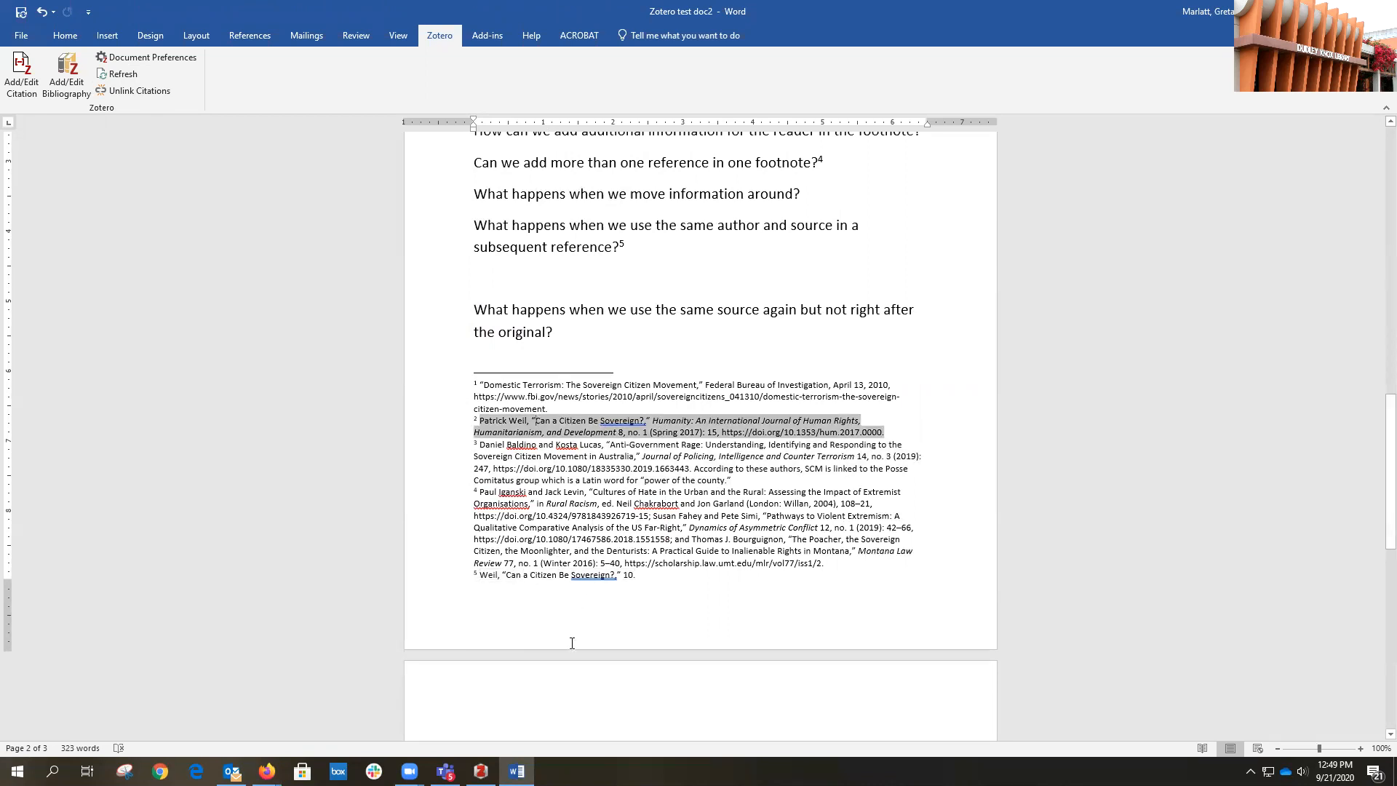
Switch to Zotero and examine the two library entries for "The radicalization of the kanes".
left_click(480, 770)
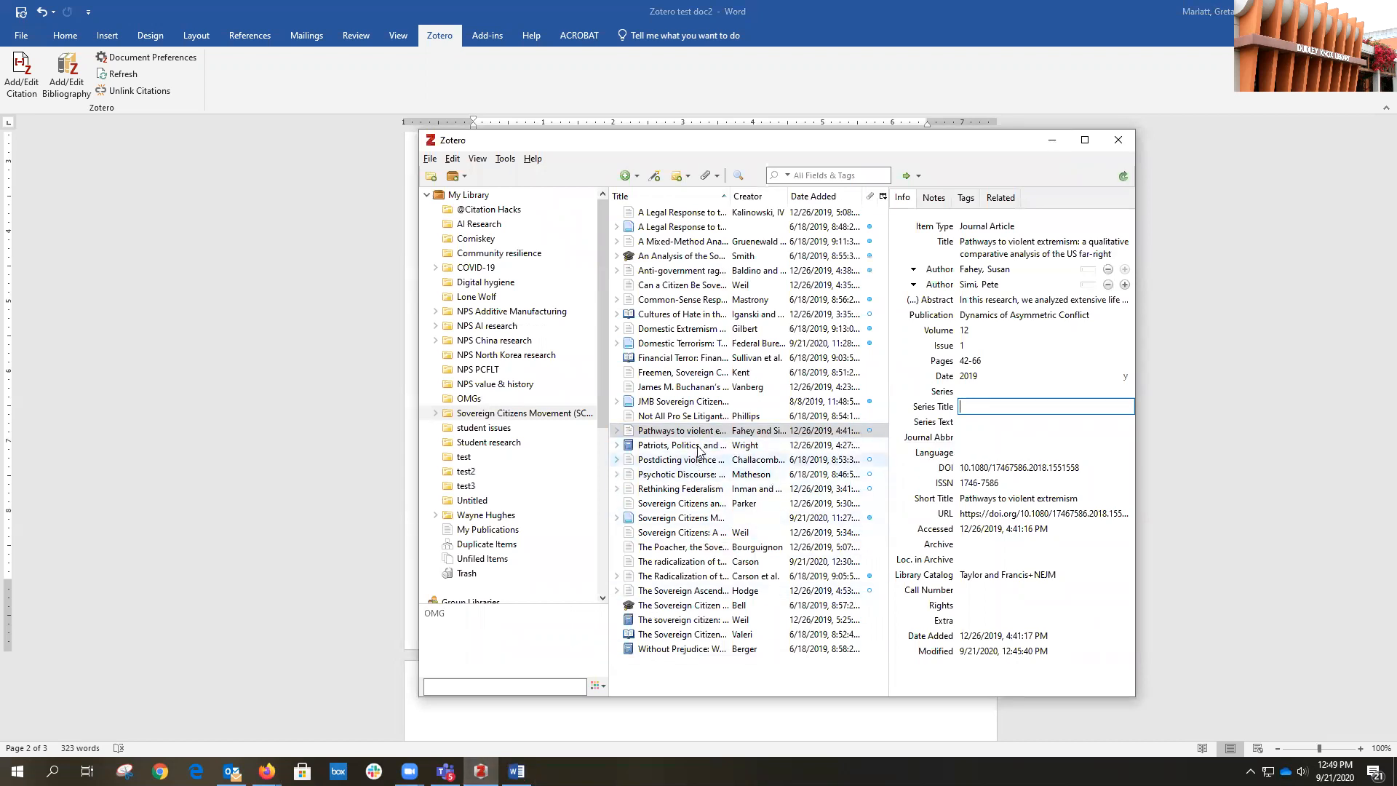
left_click(688, 563)
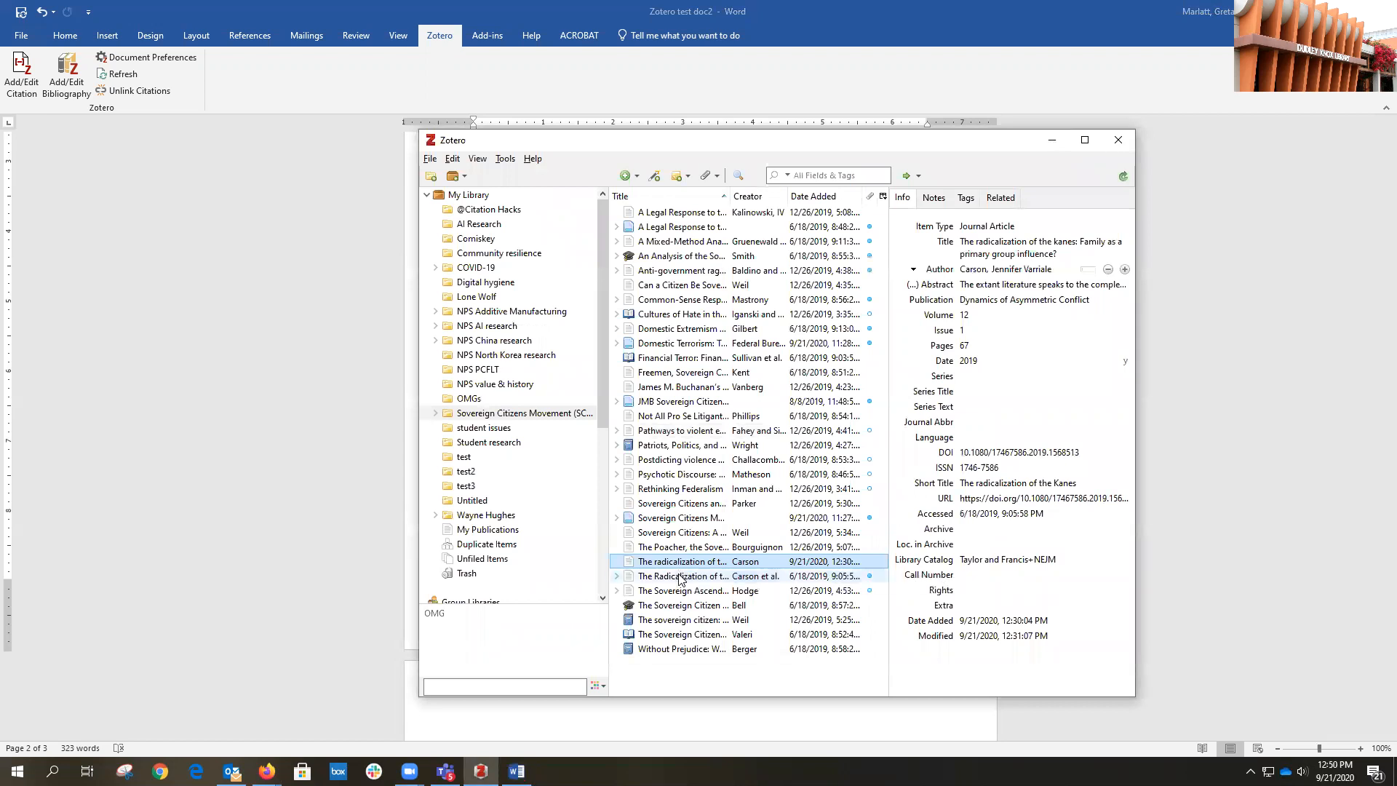
key("Down")
key("Up")
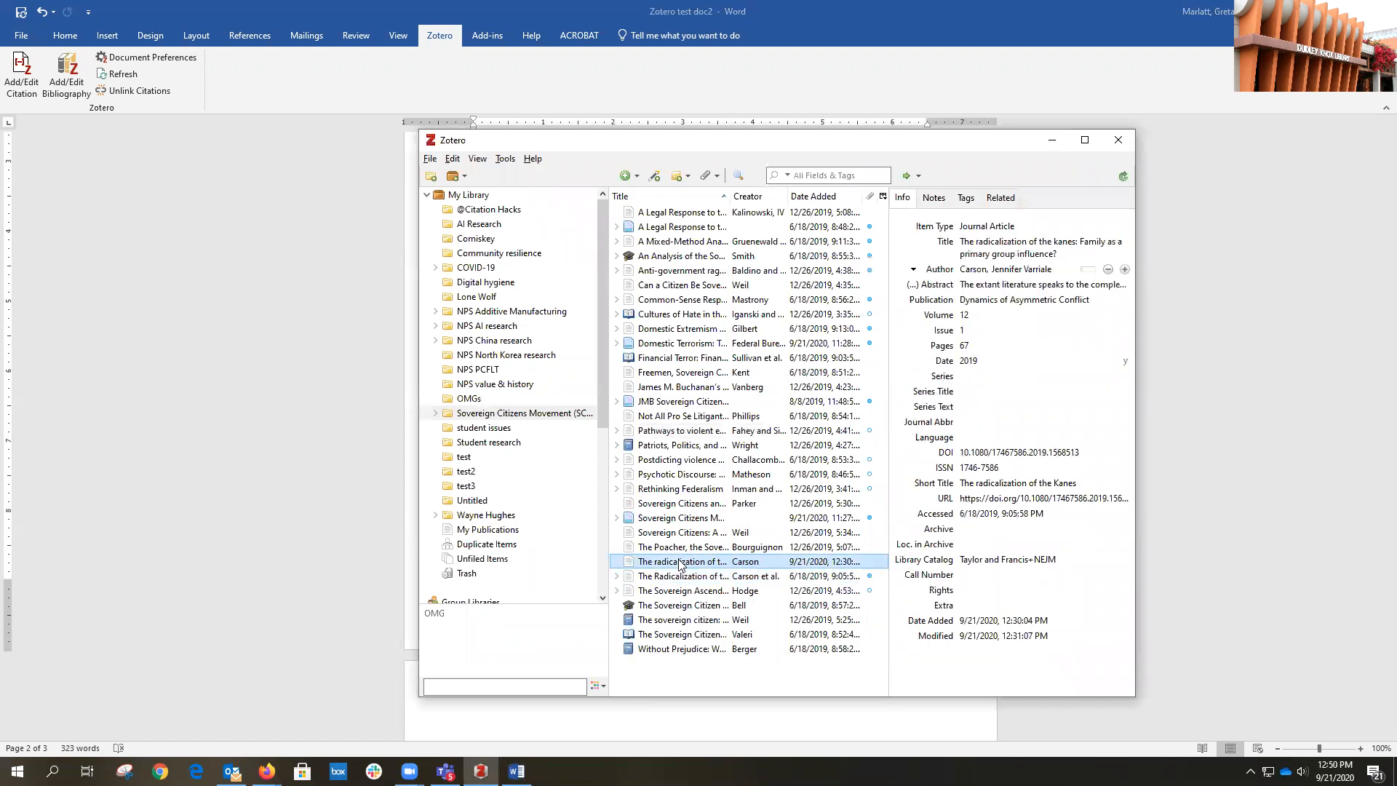
Return to Word and add the text "Another sentence" on the blank line below the subsequent-reference question.
left_click(312, 567)
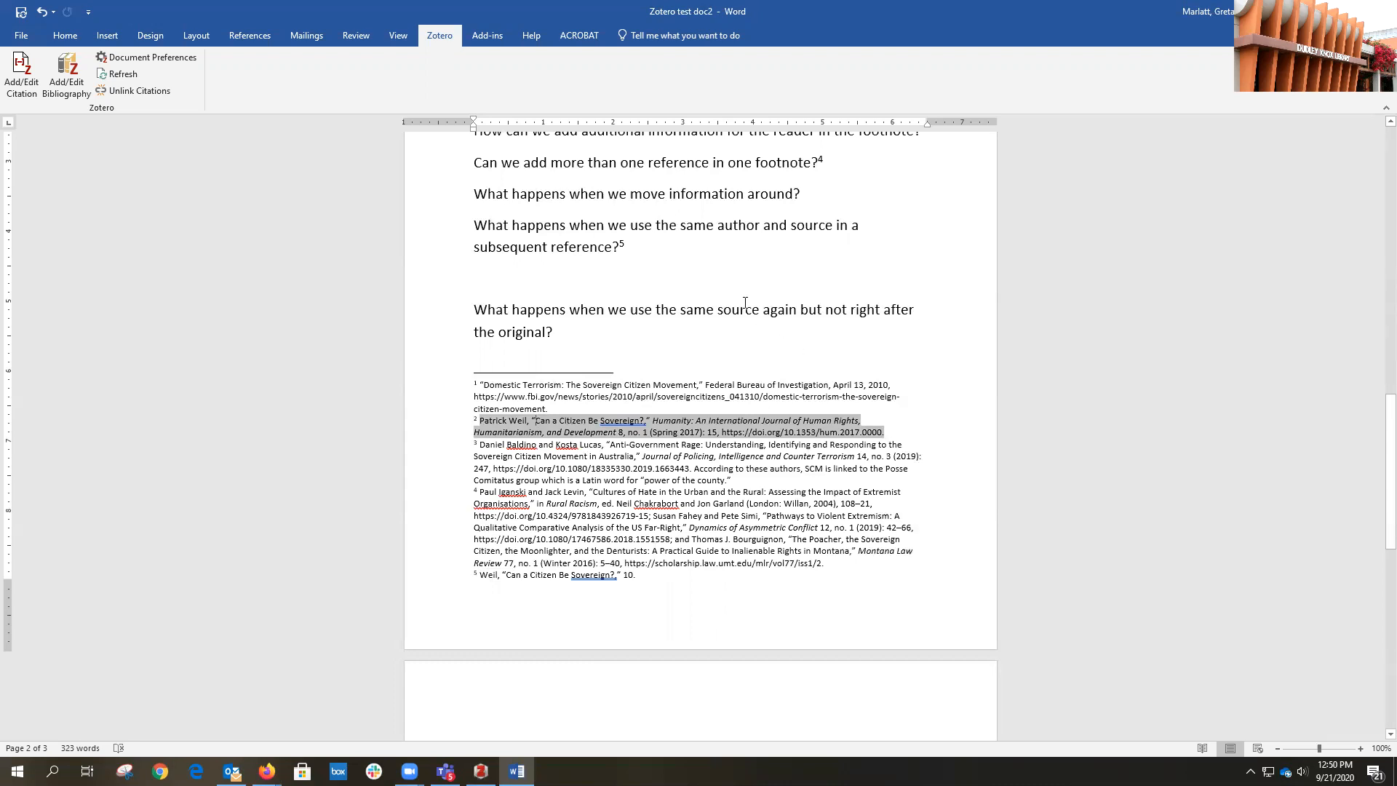
left_click(601, 339)
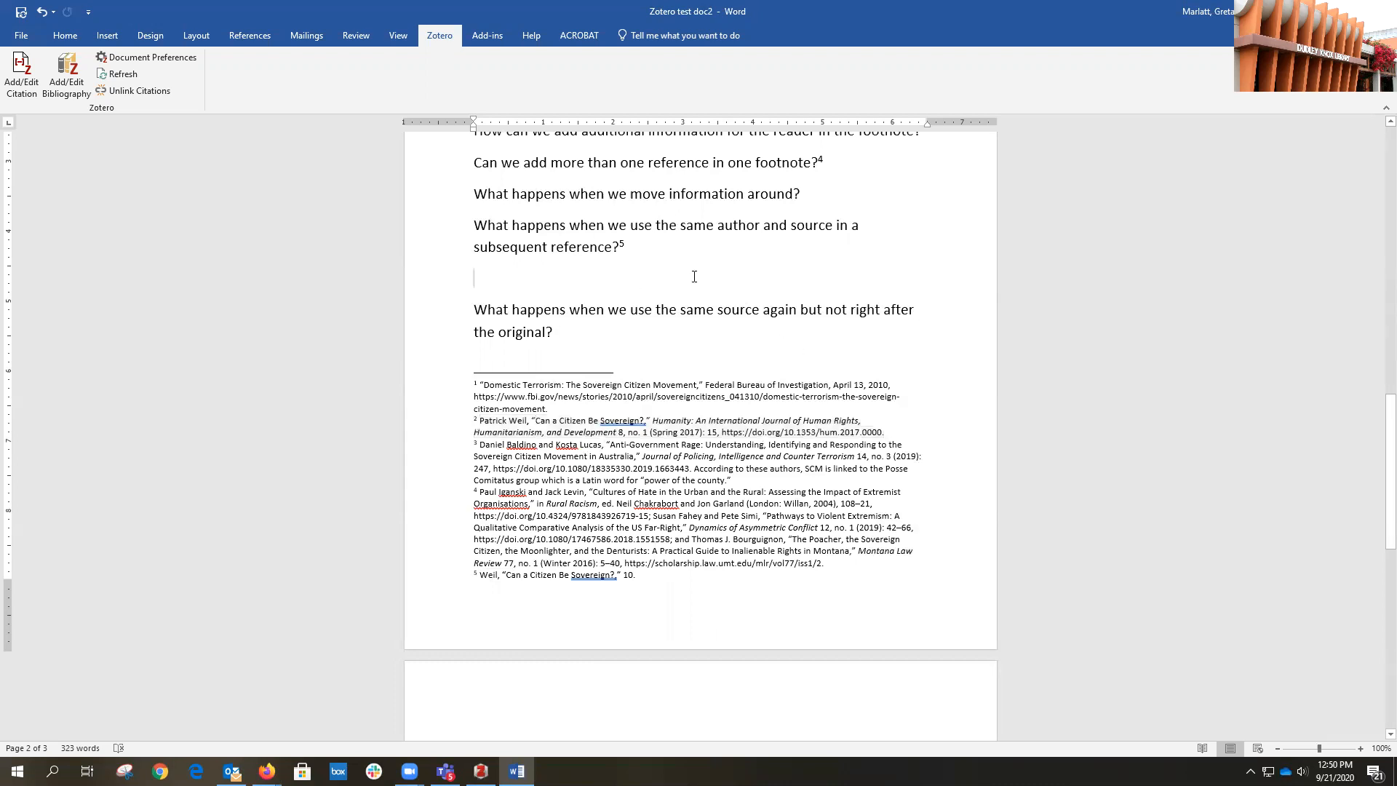
left_click(694, 277)
type("Anthoar")
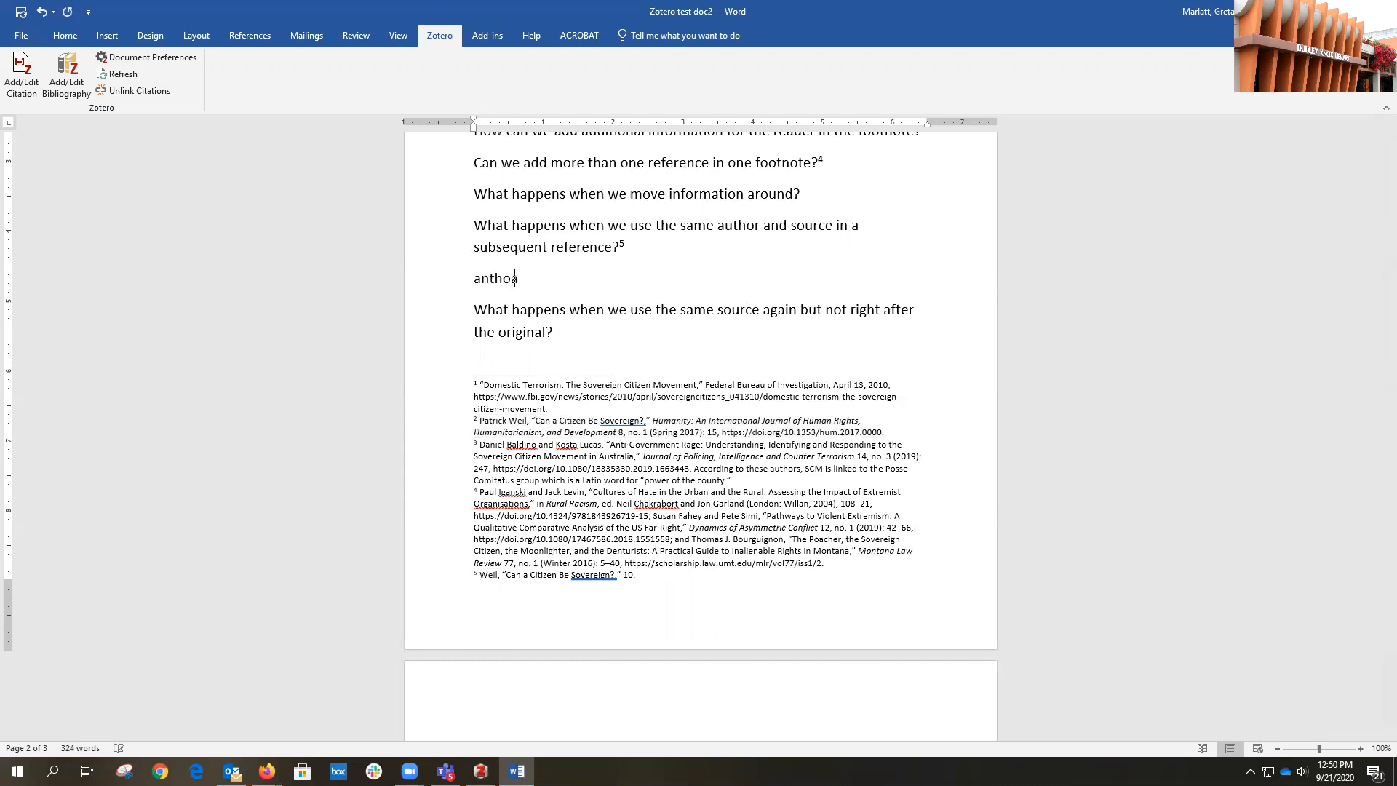
key("BackSpace")
type("other sentence")
Insert a footnote after "Another sentence" citing page 22 of the single-author "The radicalization of the kanes" article.
left_click(21, 73)
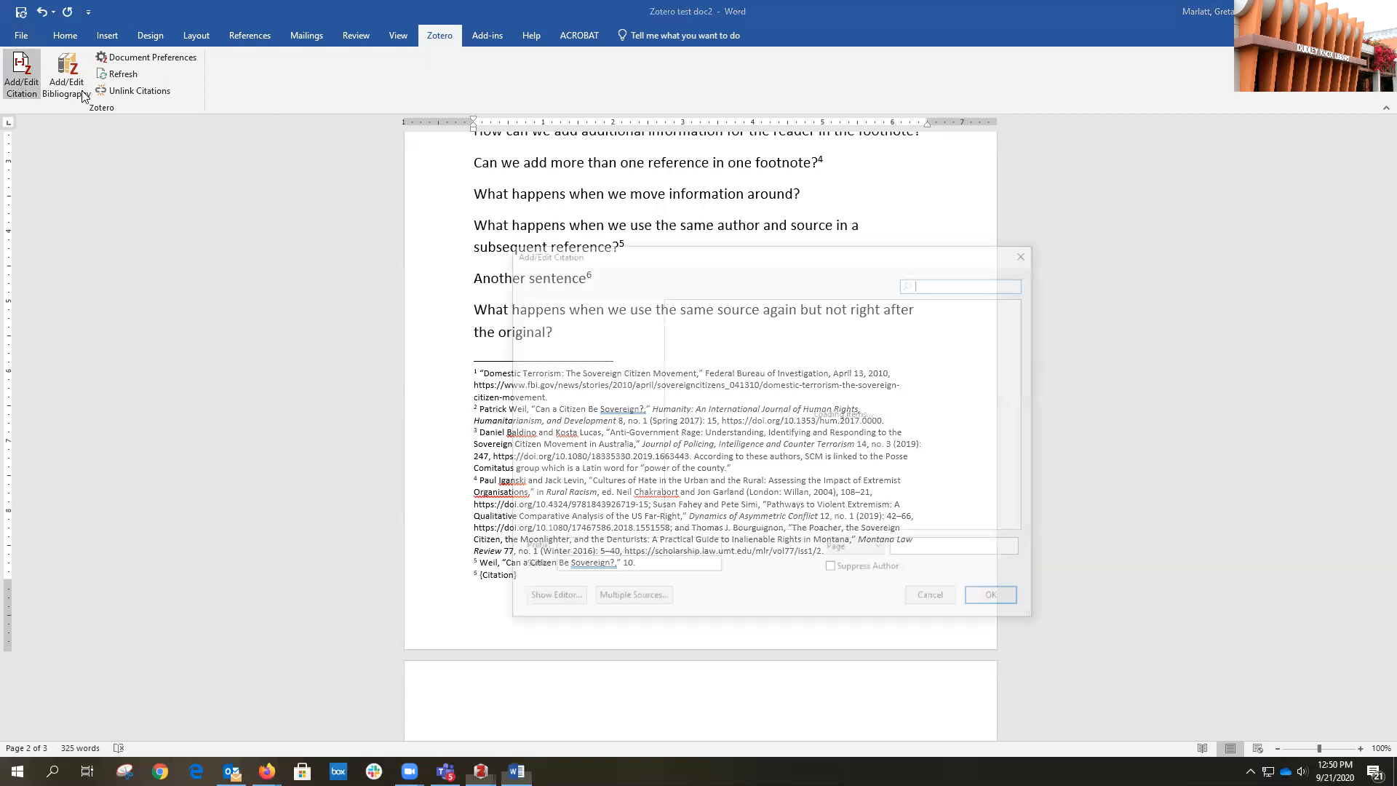
scroll(907, 464, "down", 5)
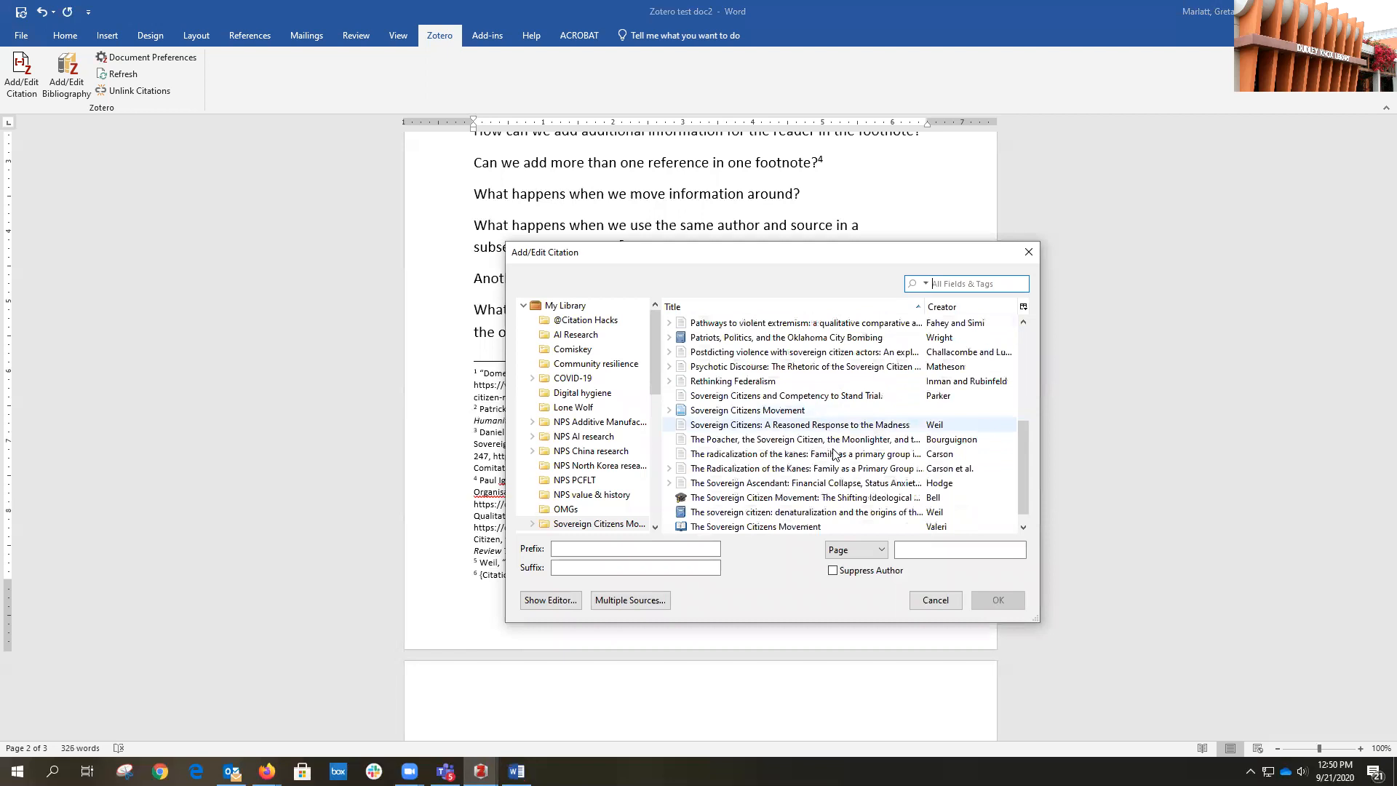
left_click(747, 457)
left_click(945, 551)
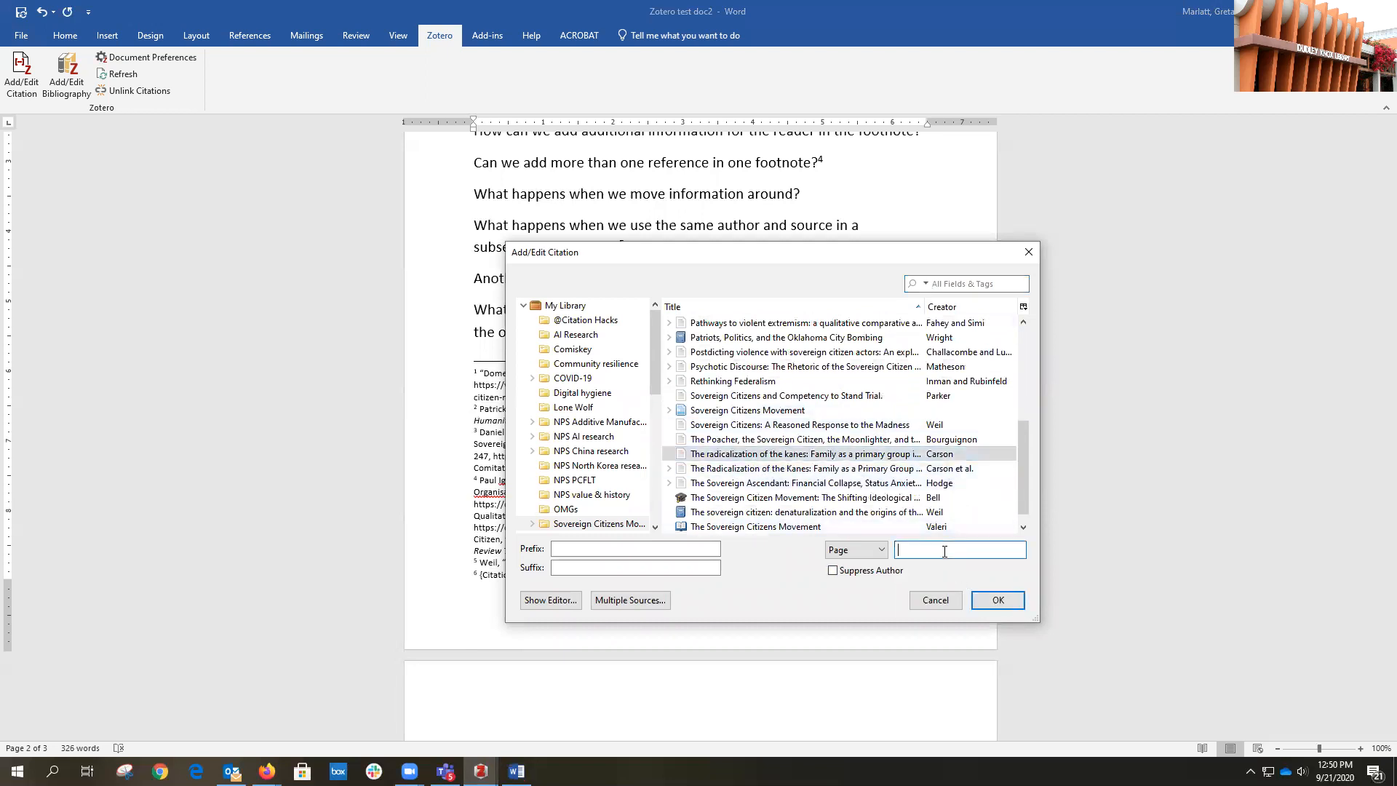
type("22")
left_click(1010, 606)
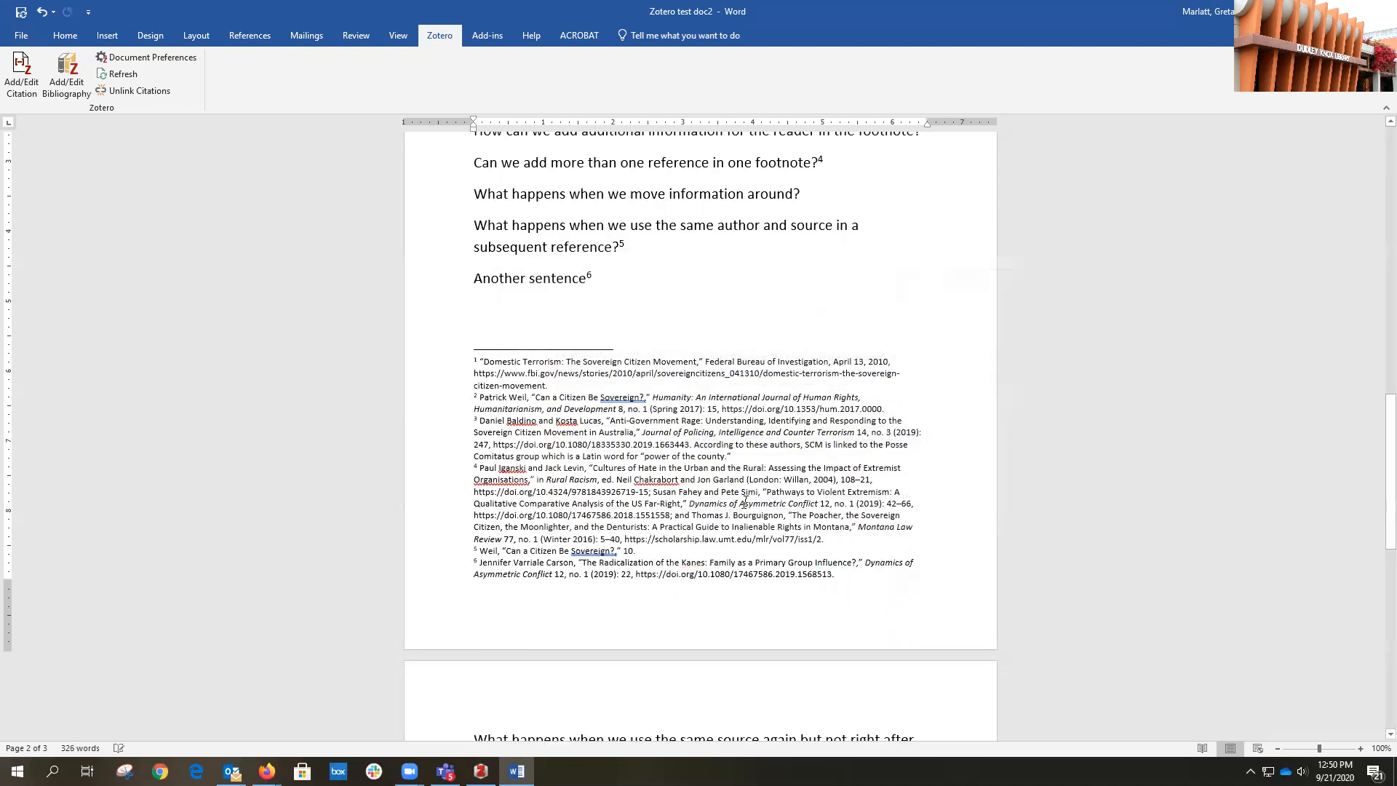
Add "more information" after footnote 6 and insert a footnote citing the multi-author "The Radicalization of the Kanes" article.
scroll(746, 502, "down", 3)
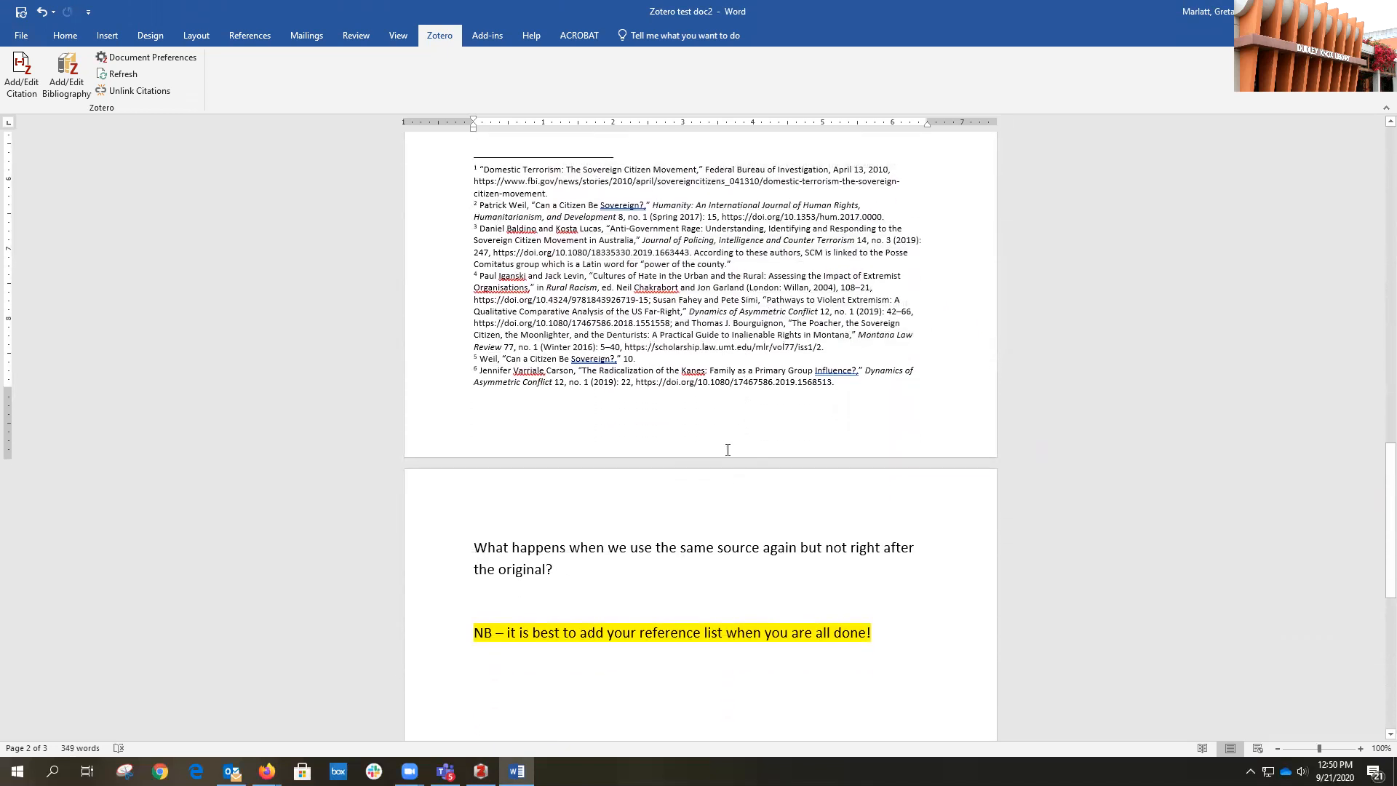
scroll(682, 358, "up", 5)
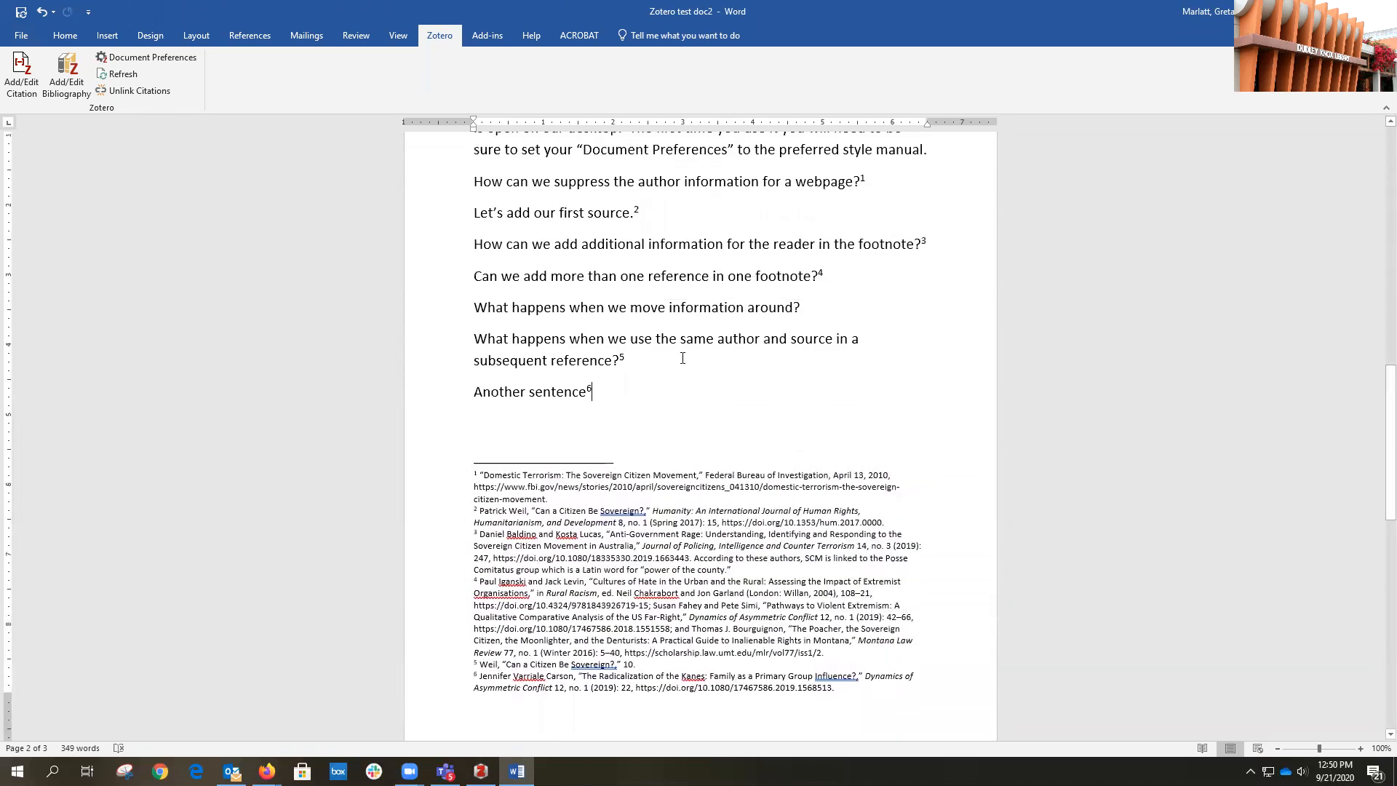
type("more information")
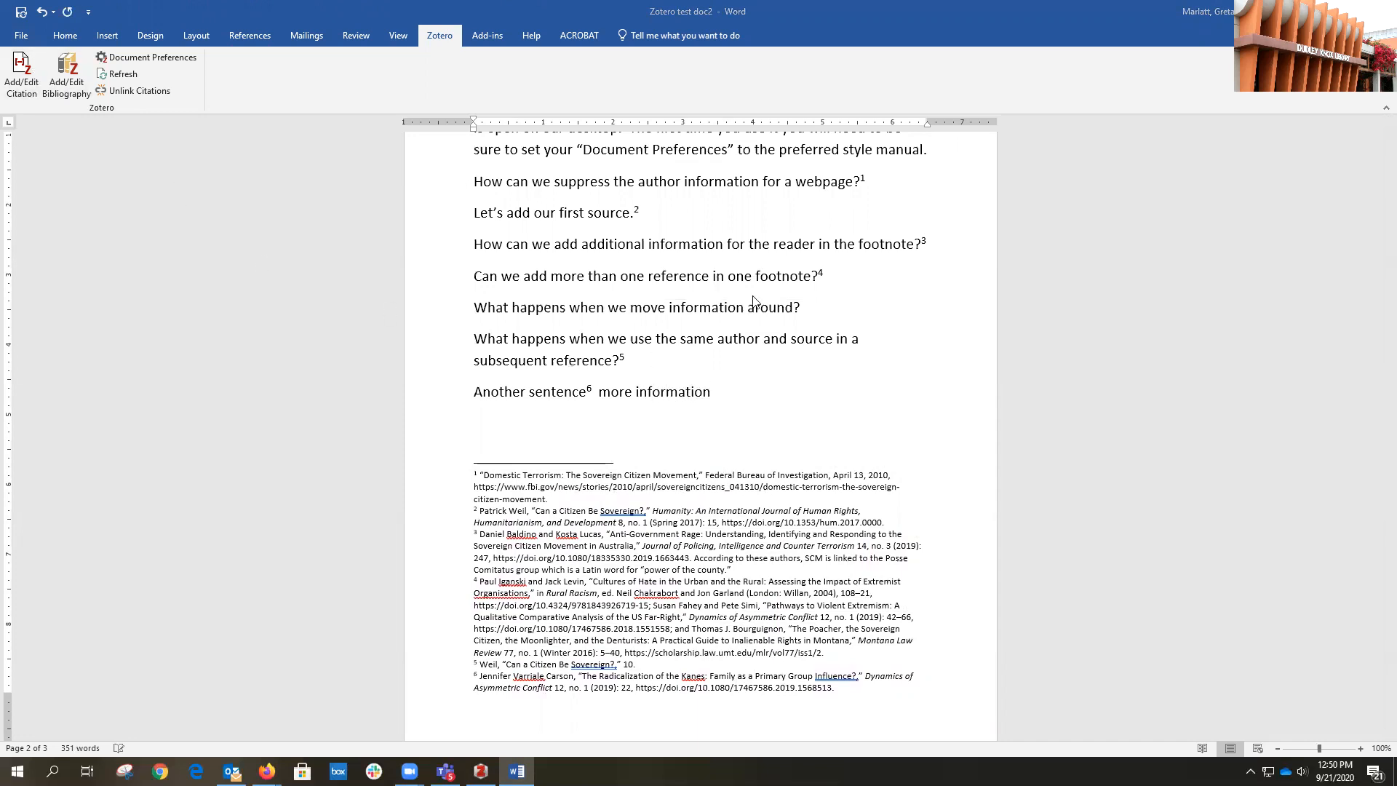
scroll(812, 436, "down", 4)
scroll(812, 437, "down", 1)
left_click(770, 500)
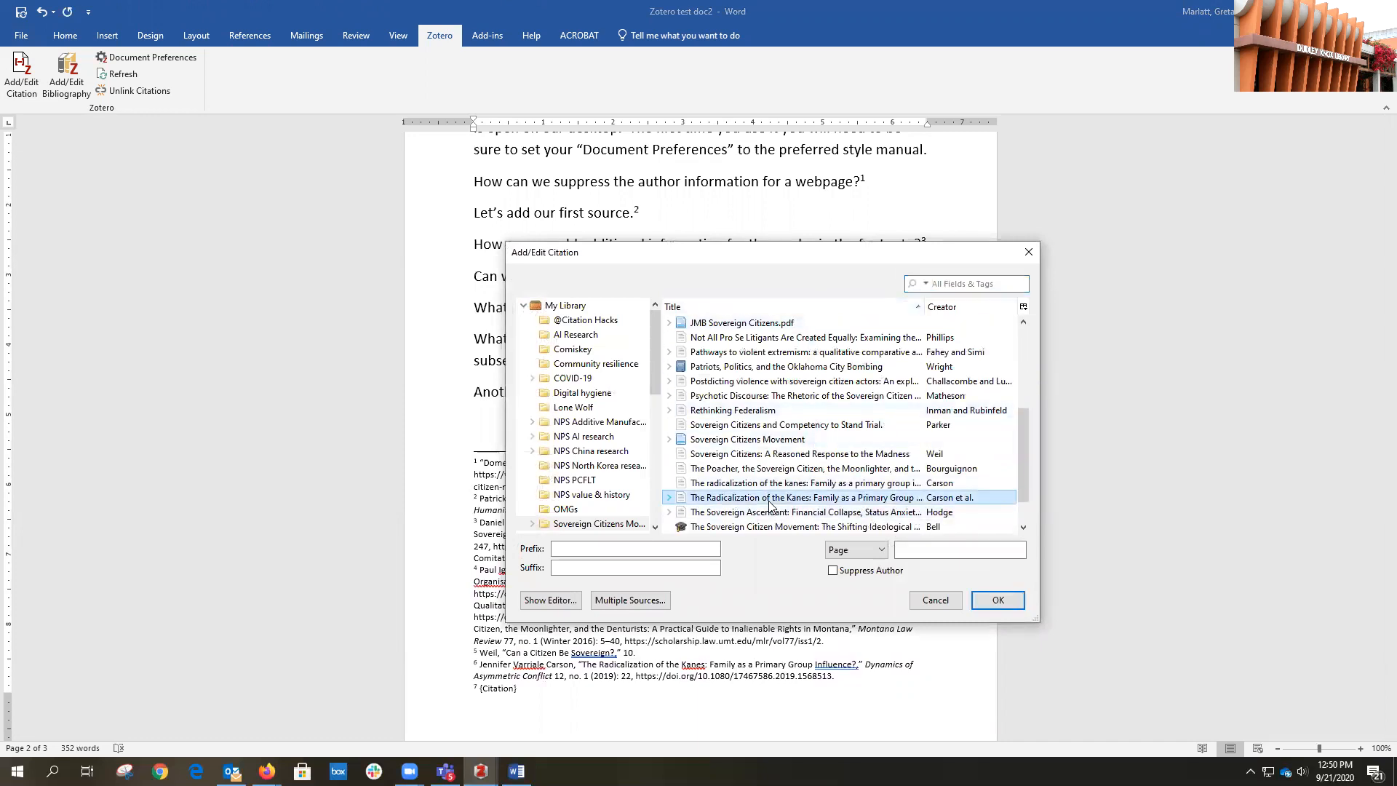
left_click(985, 598)
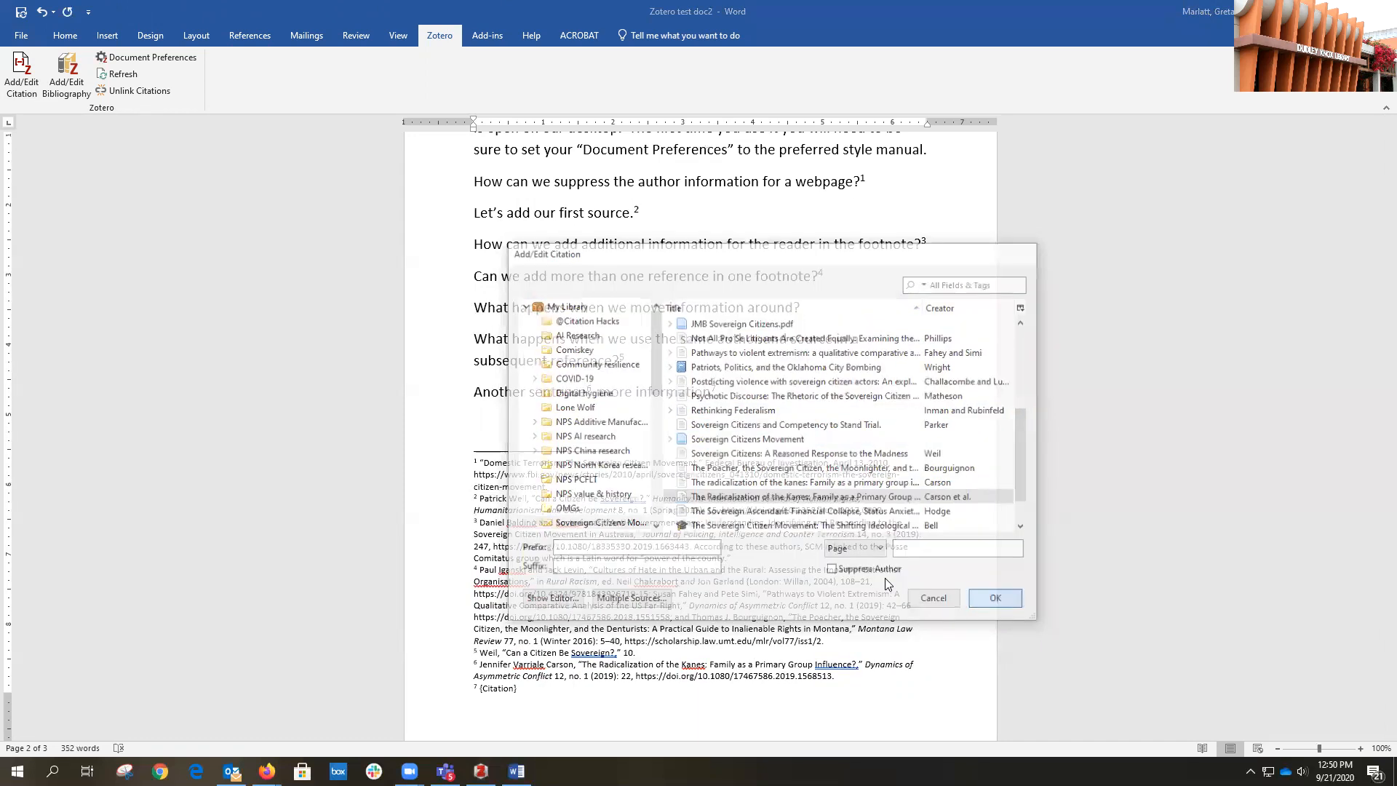
scroll(635, 561, "down", 3)
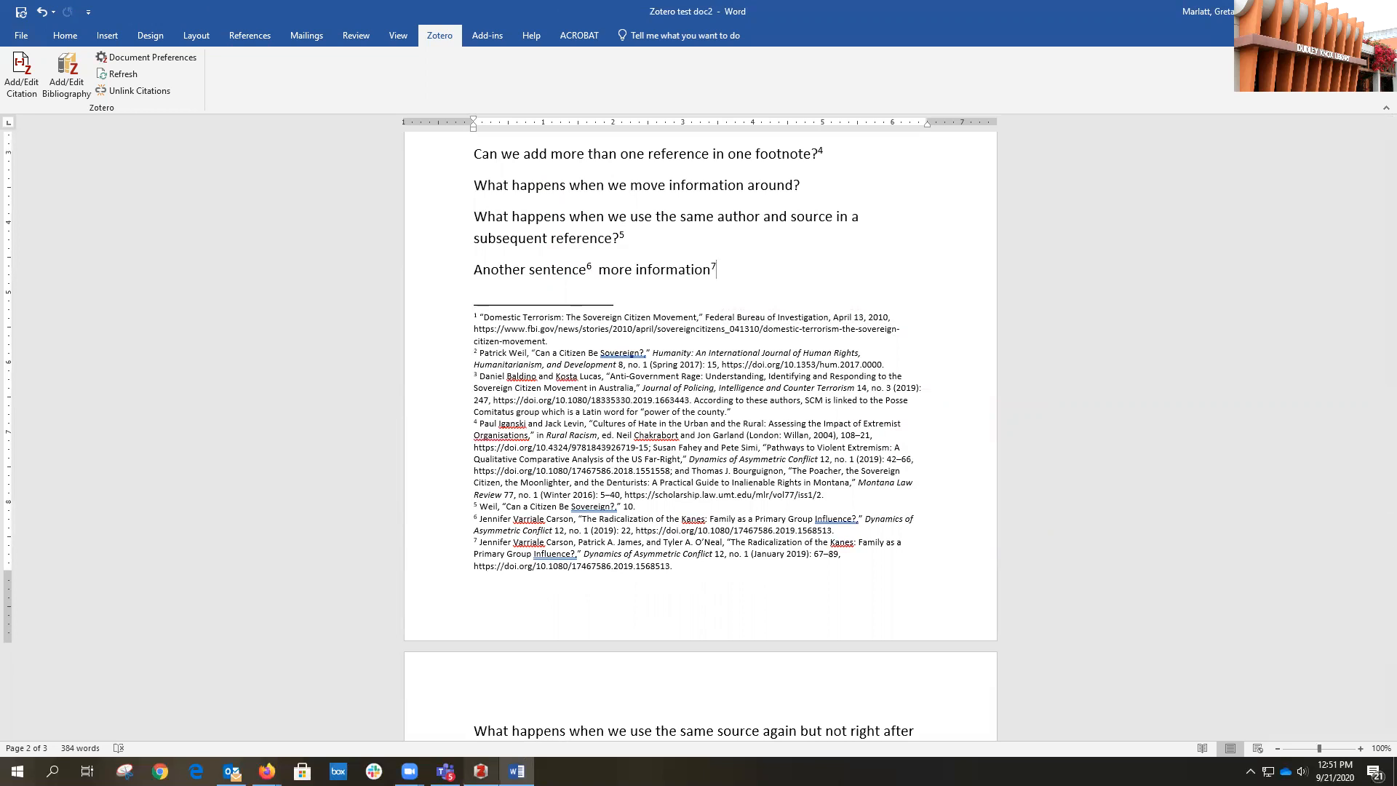
Switch to Zotero and merge the duplicate "The Radicalization of the Kanes" entries, keeping the multi-author version dated 6/18/2019, 9:05:58 PM as master.
left_click(481, 771)
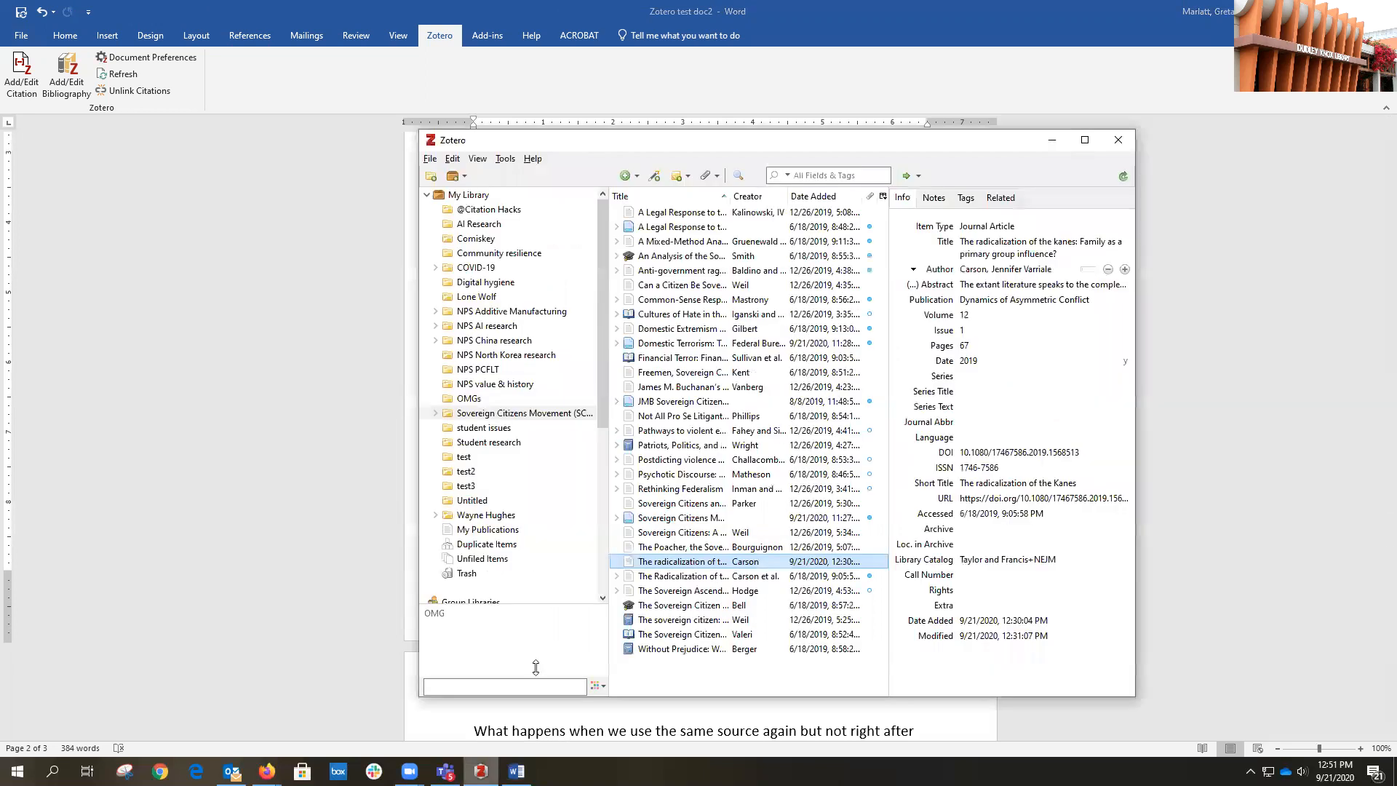
left_click(695, 577)
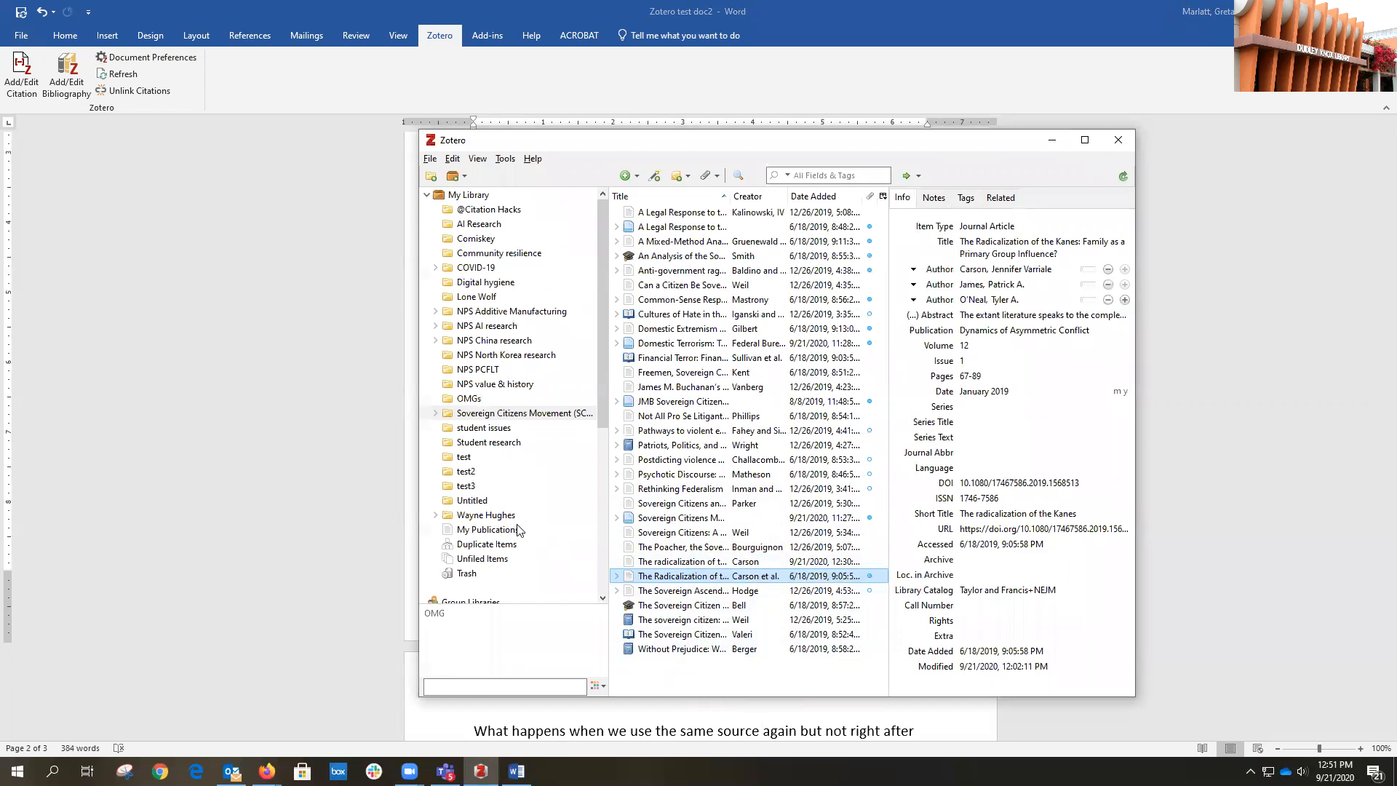
left_click(492, 545)
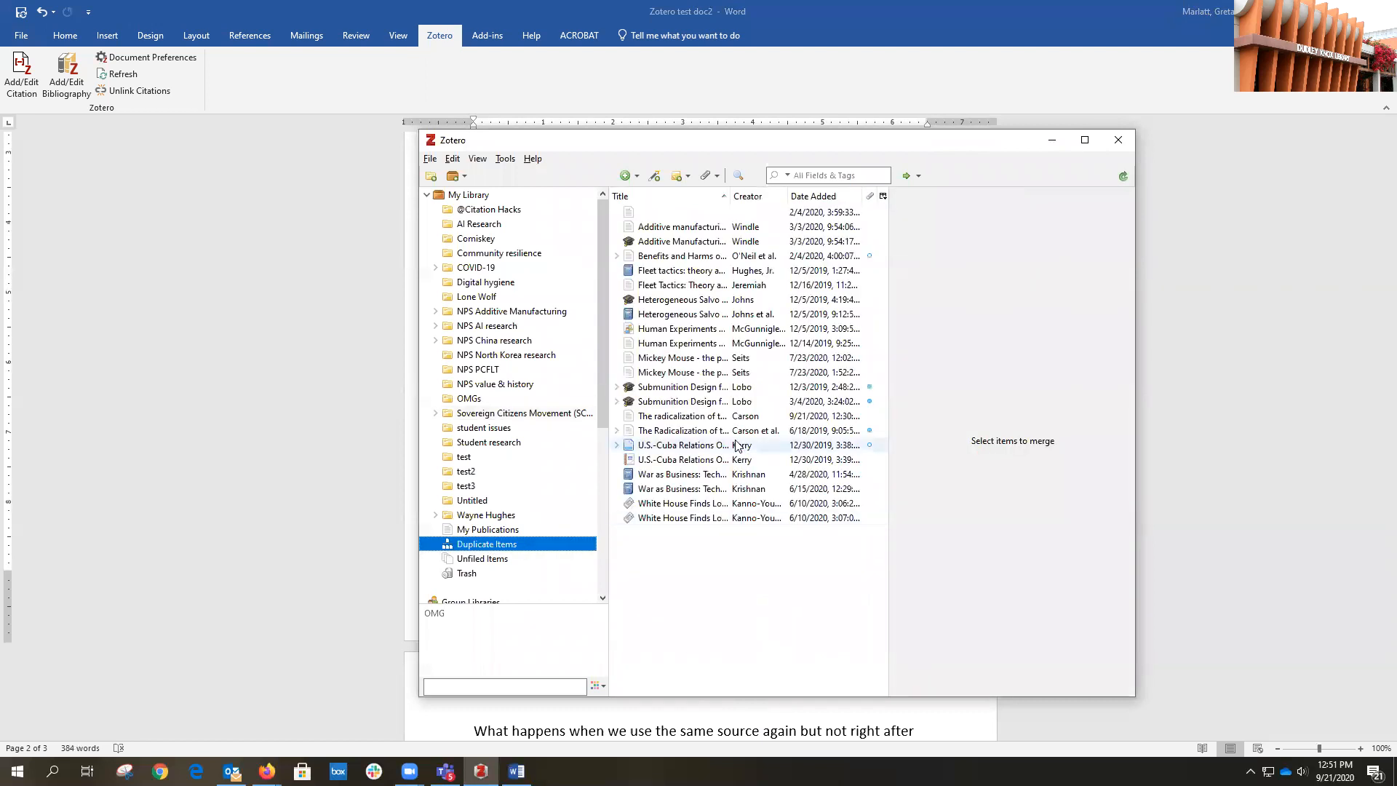
left_click(694, 422)
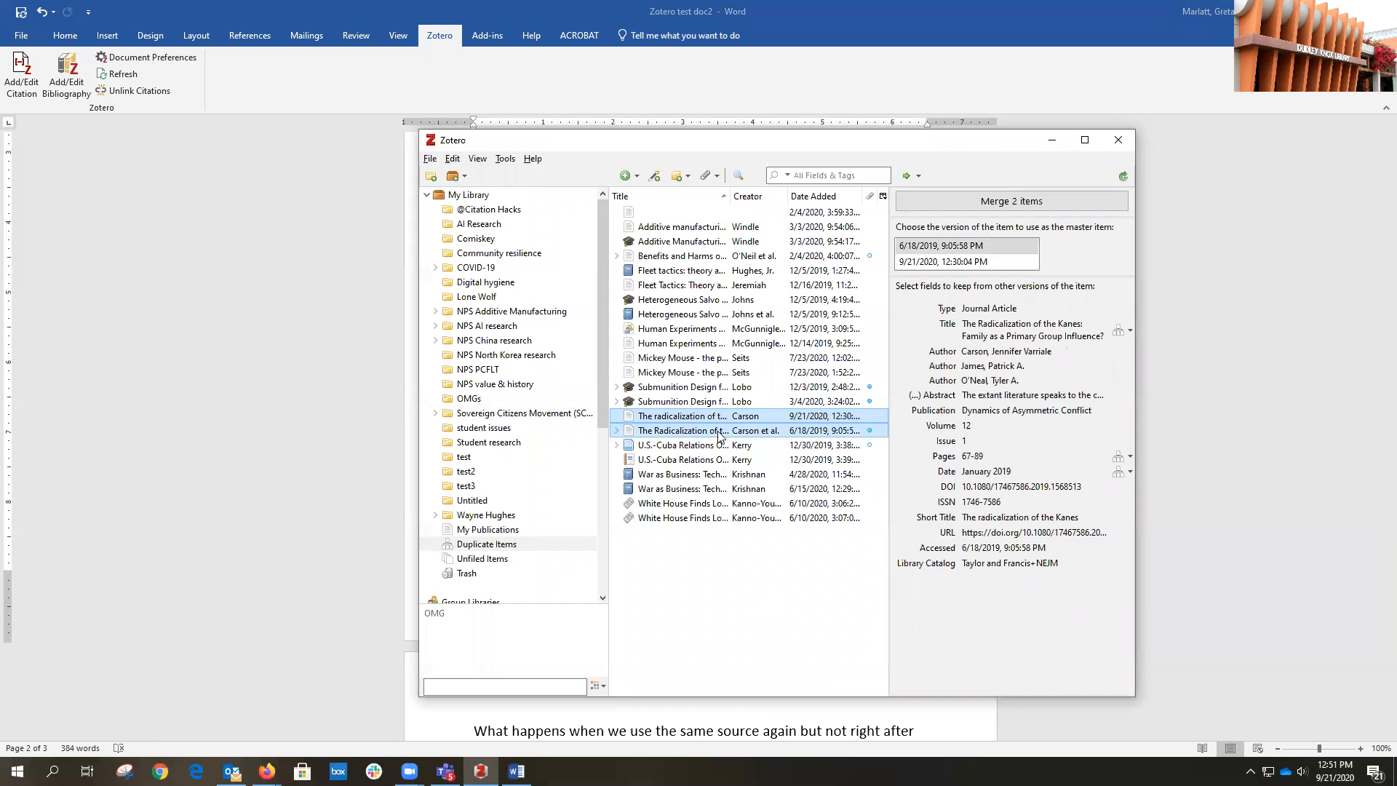
left_click(931, 264)
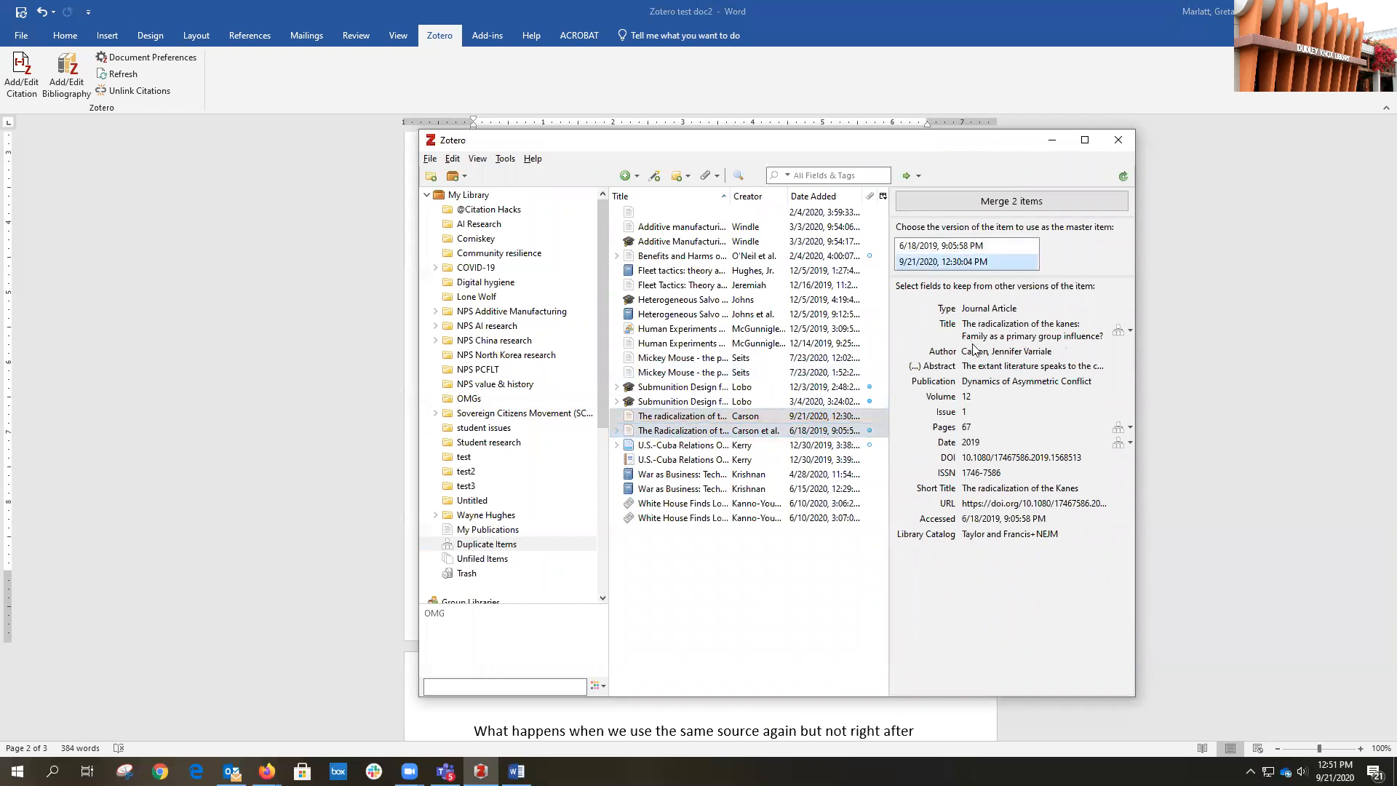
left_click(949, 247)
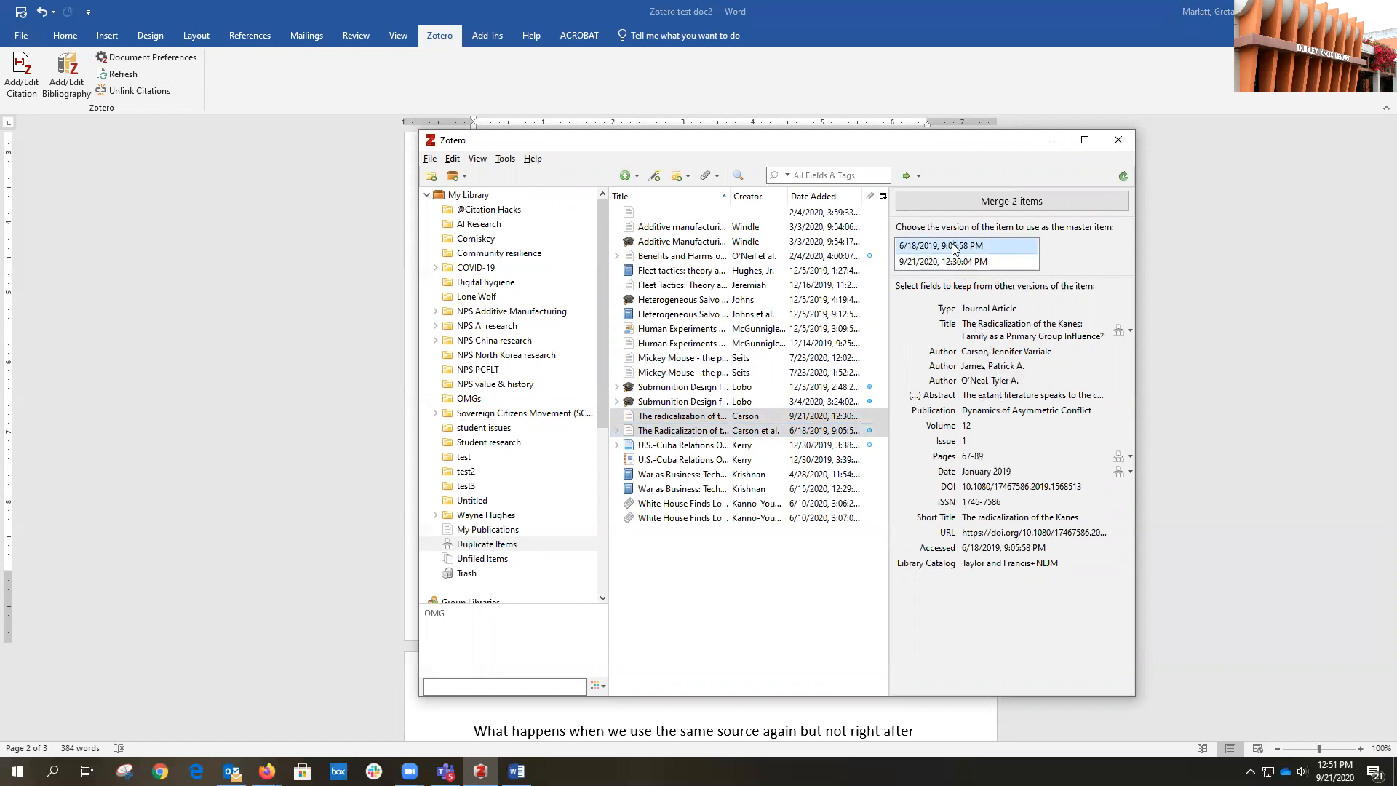
left_click(988, 207)
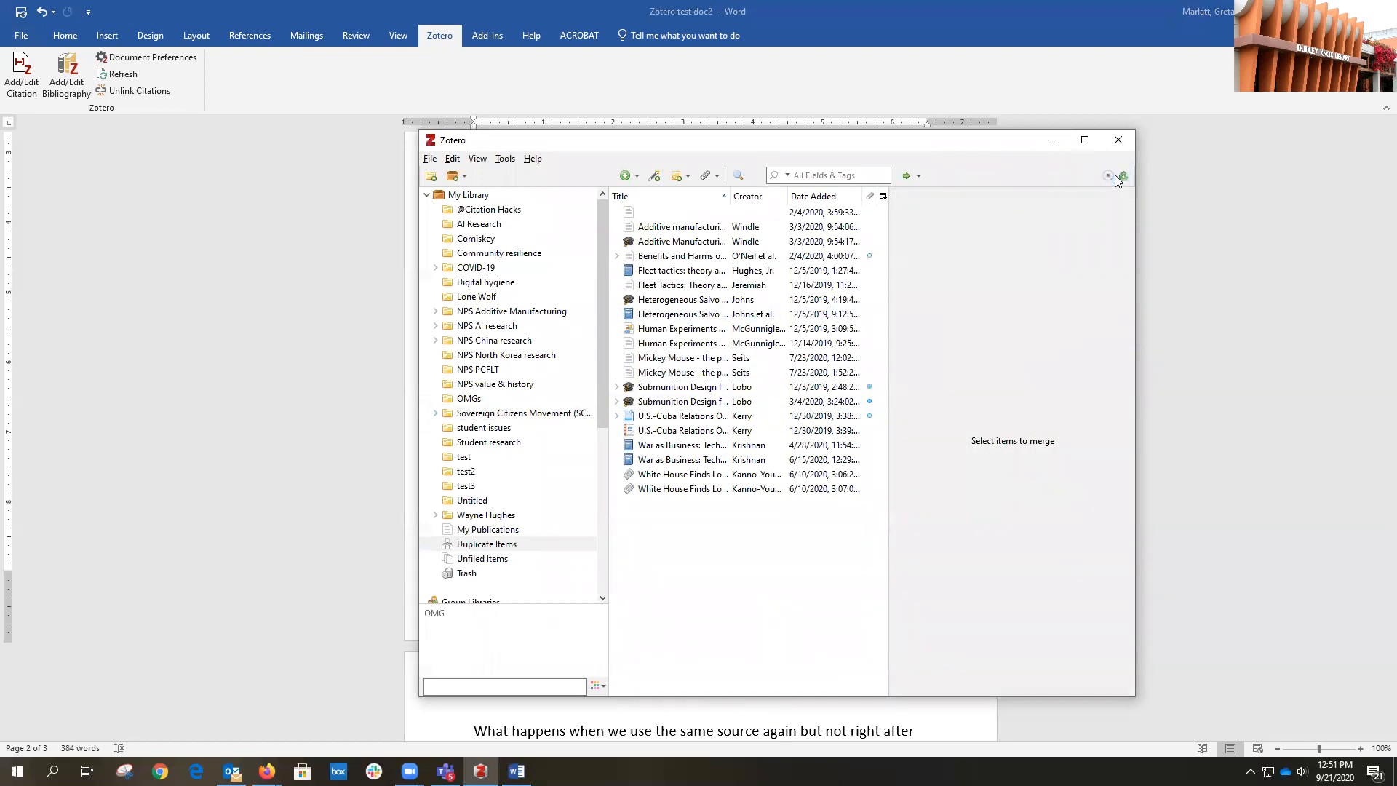
Return to Word and refresh the Zotero citations so the footnotes use the merged entry.
left_click(246, 431)
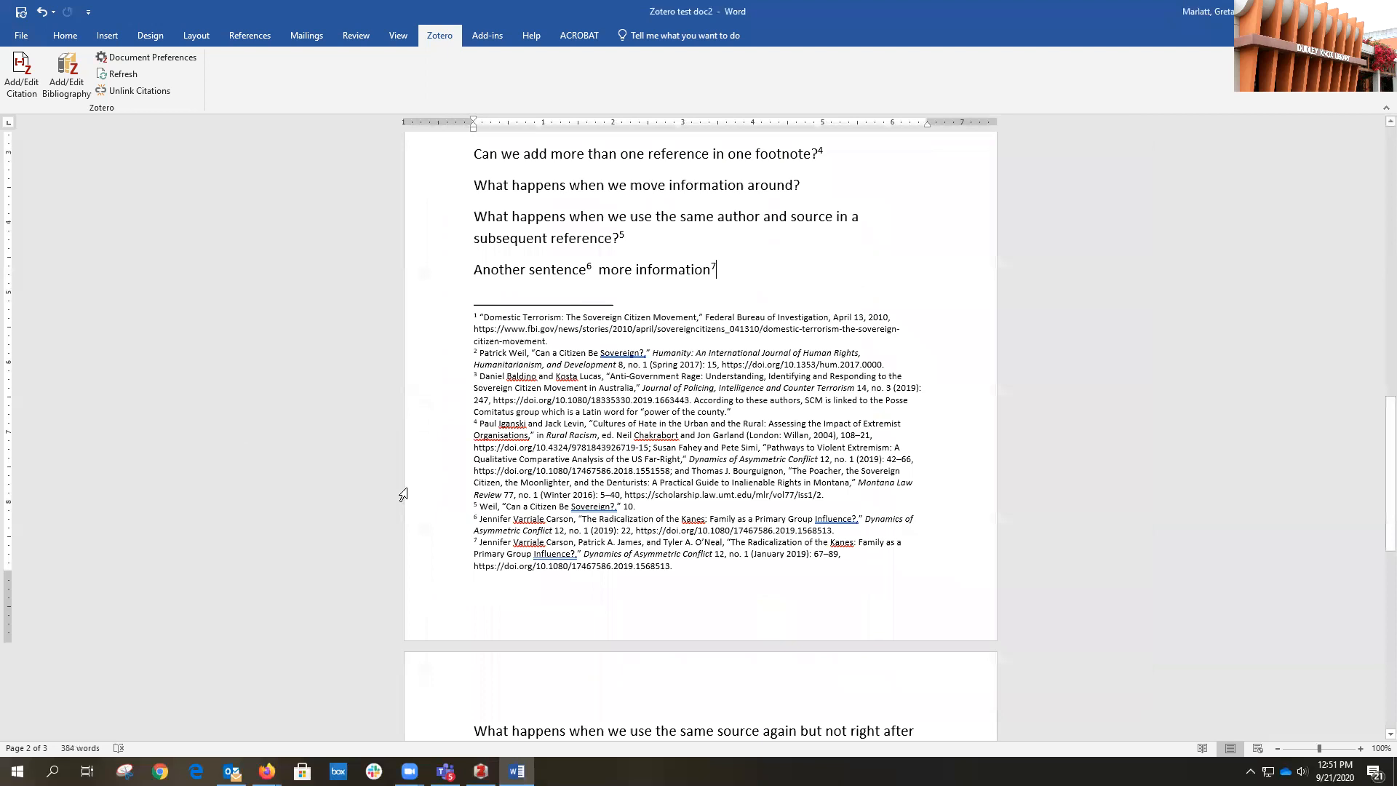
left_click(662, 542)
left_click(659, 531)
left_click(121, 73)
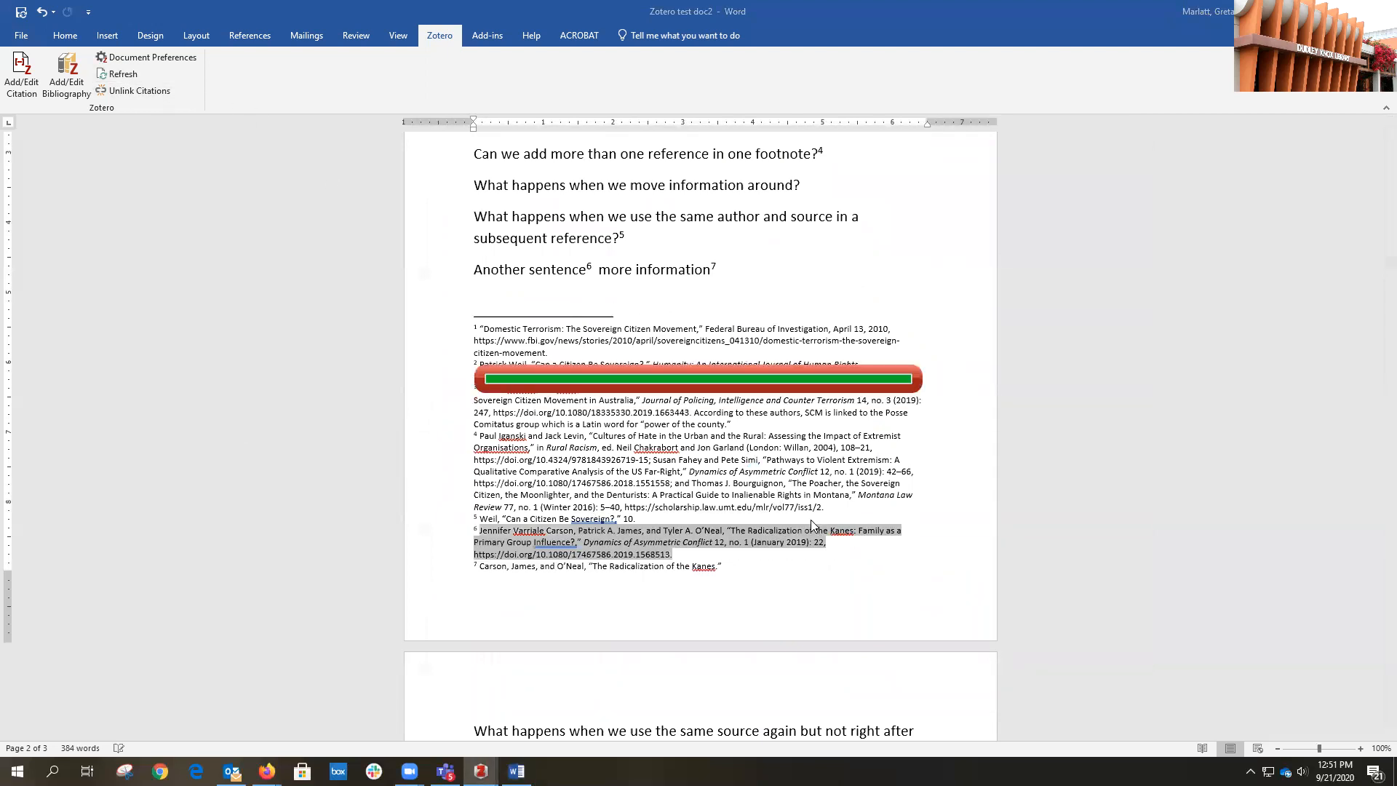
left_click(751, 447)
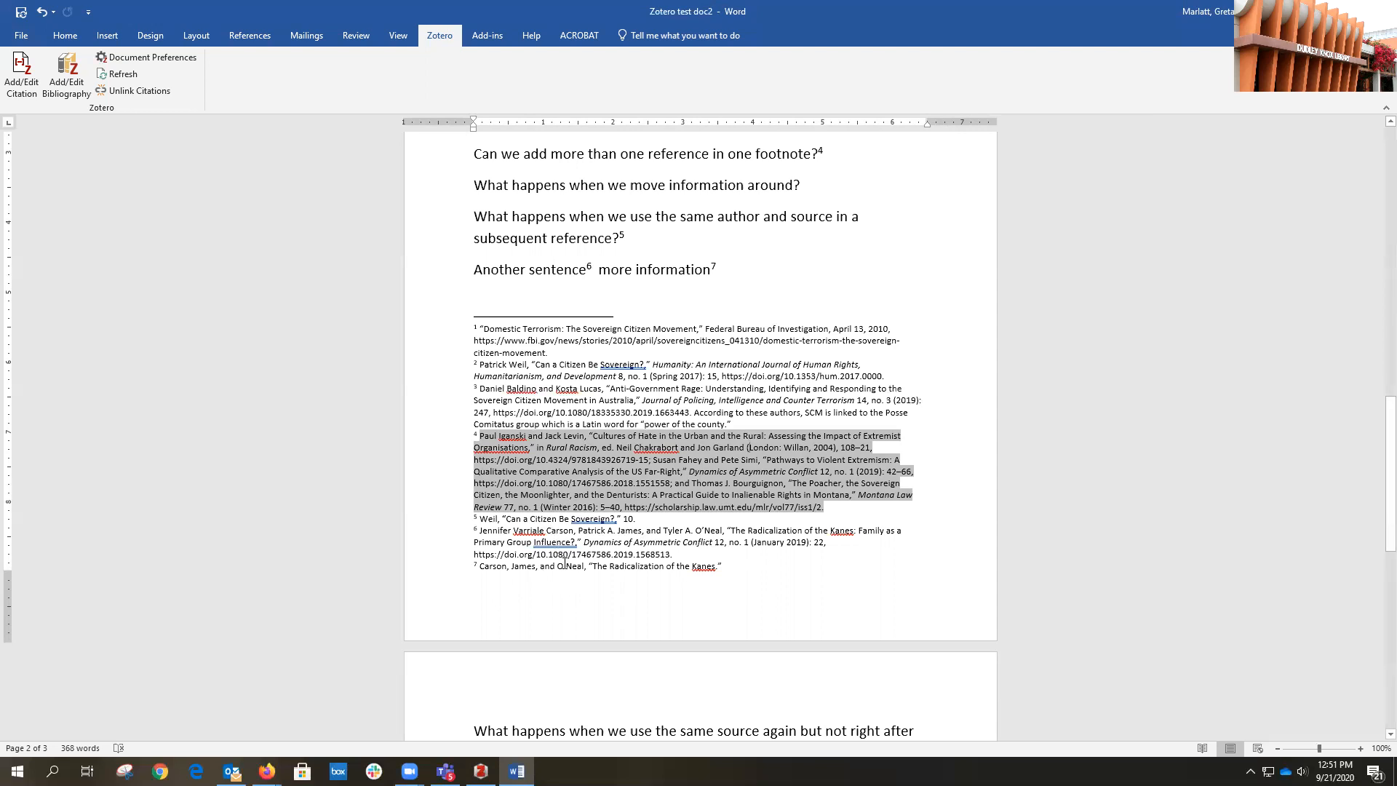
Start a new page after the highlighted "NB" note about the reference list and insert the Zotero bibliography there.
scroll(664, 515, "down", 2)
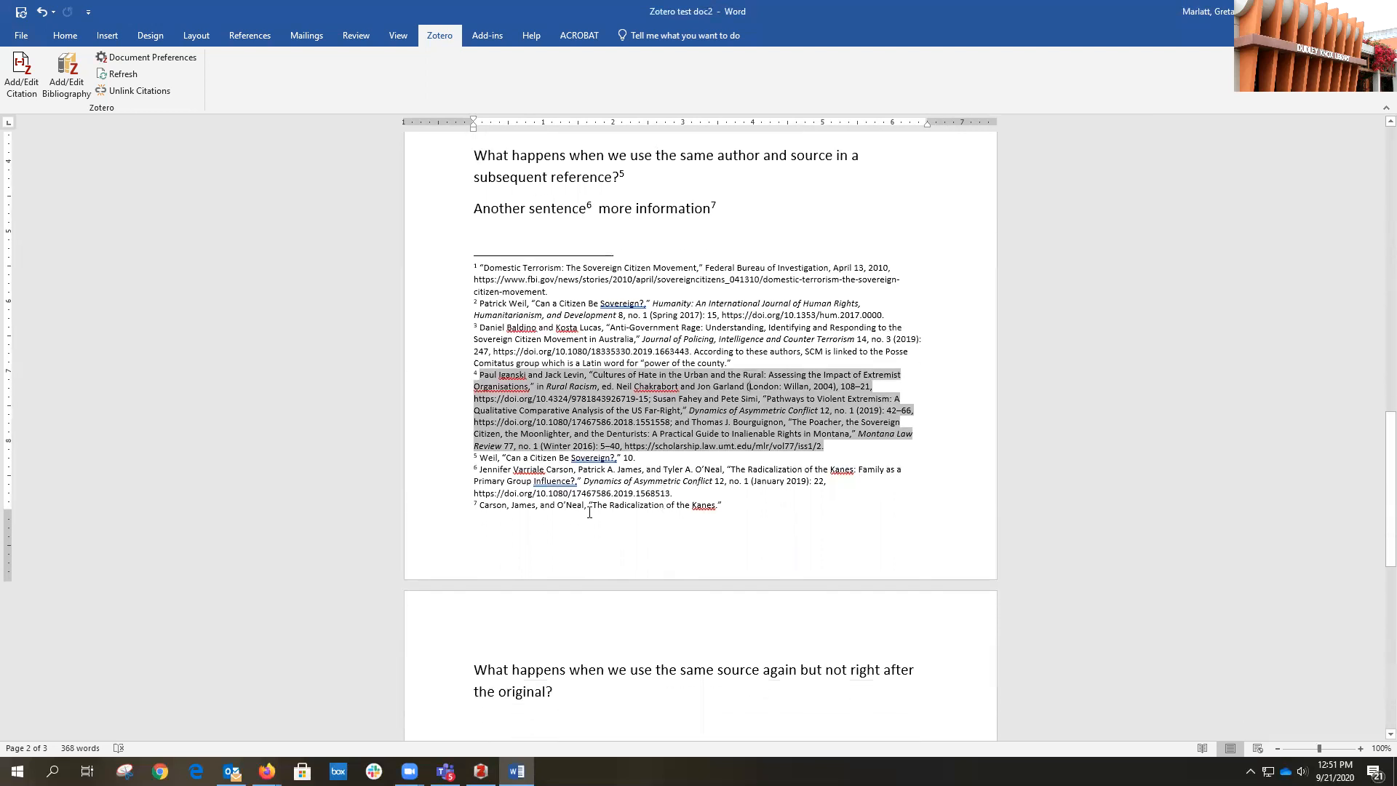
scroll(511, 489, "down", 4)
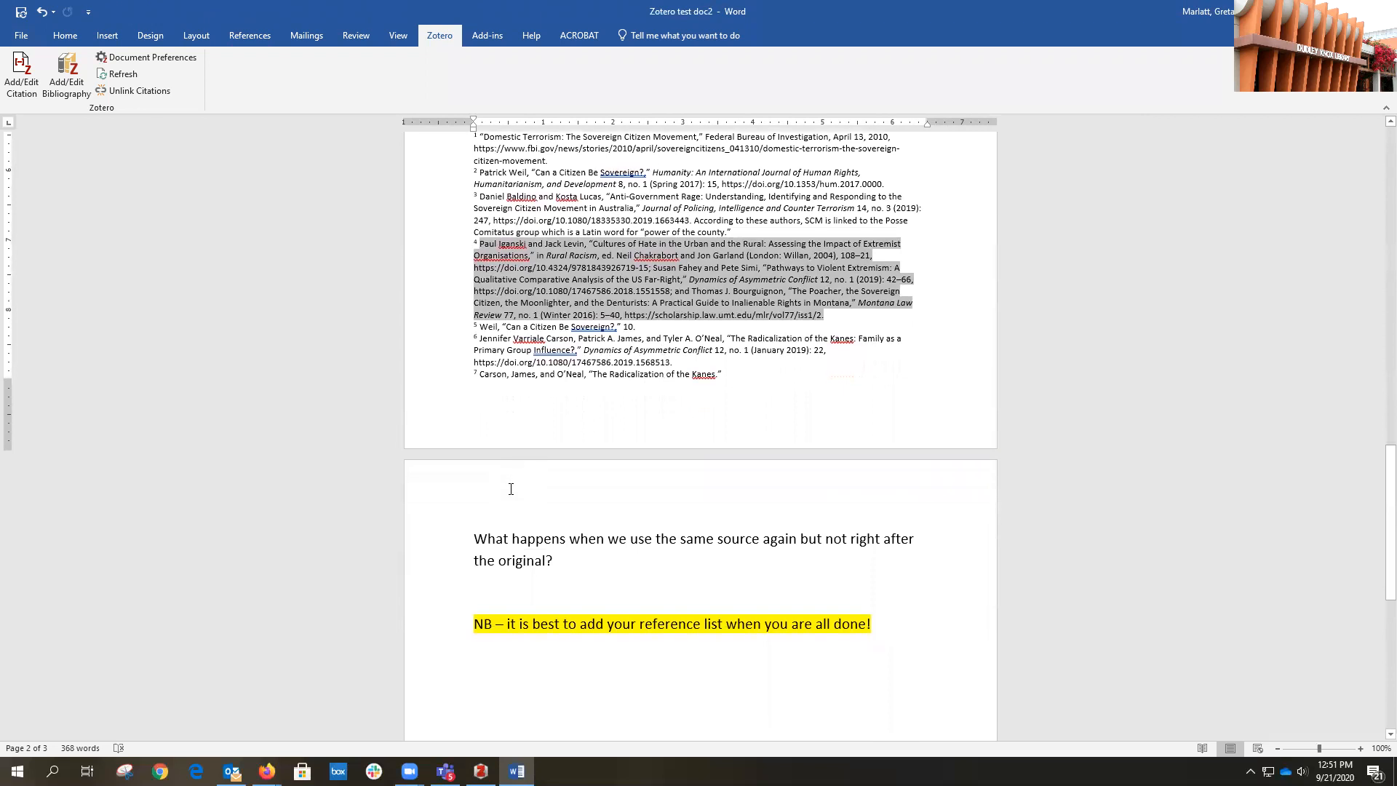
scroll(511, 489, "down", 3)
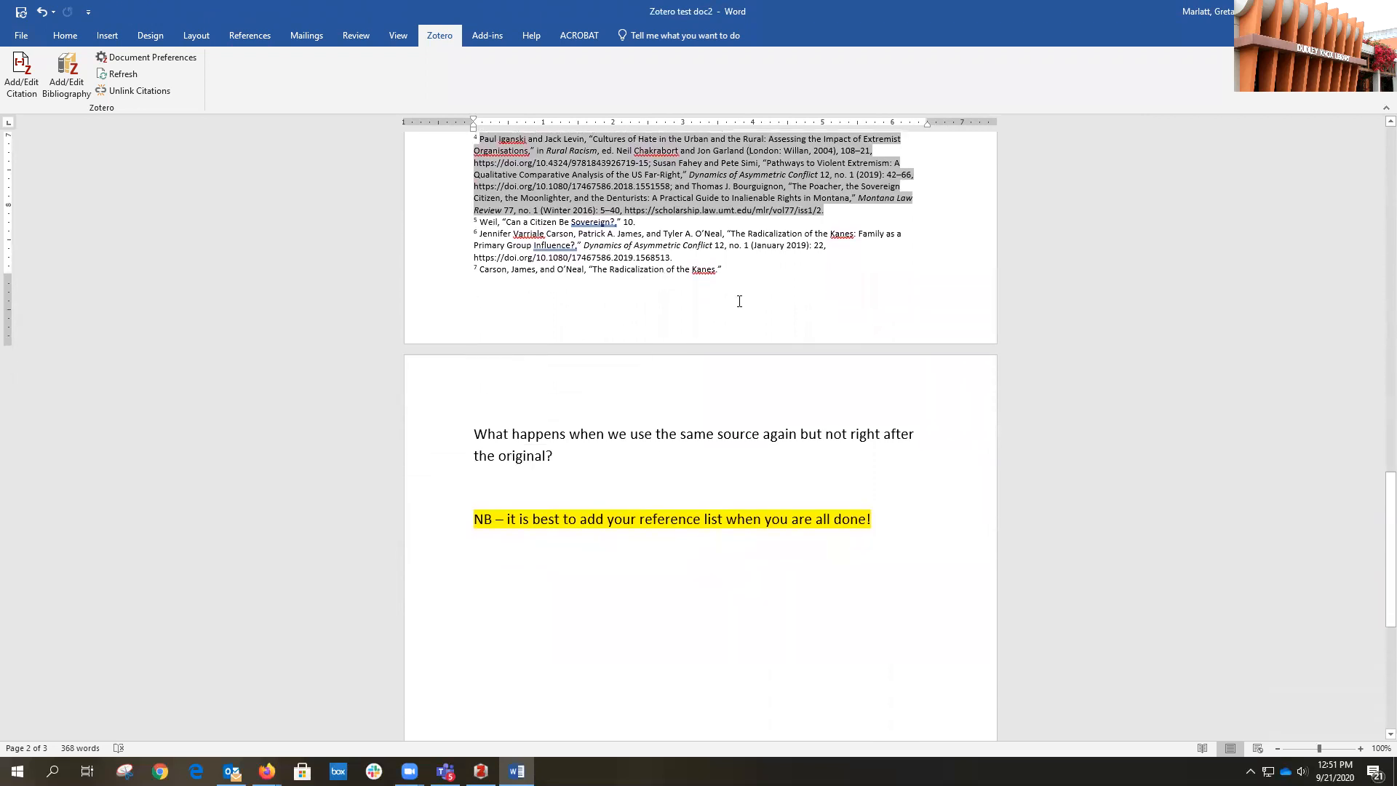
scroll(738, 304, "up", 8)
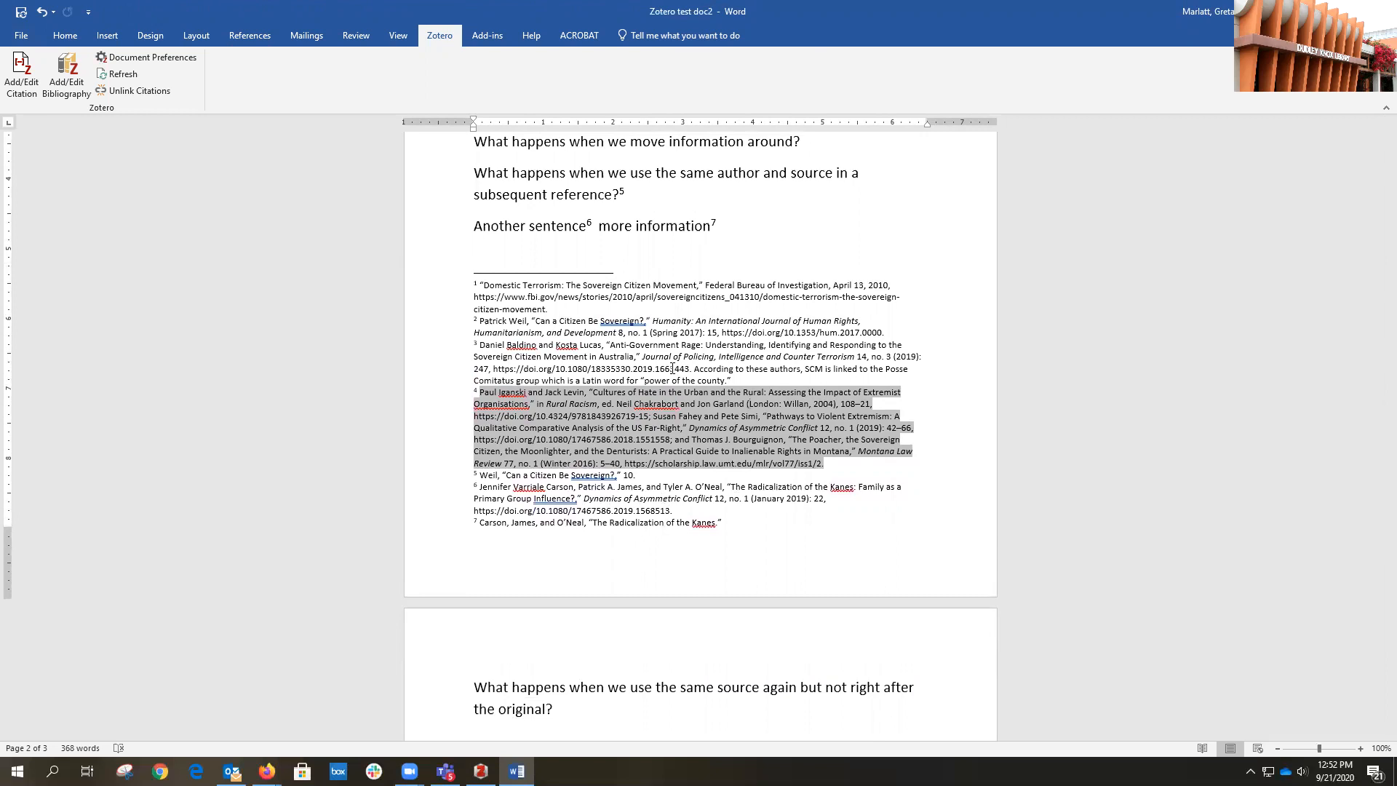
scroll(672, 369, "down", 3)
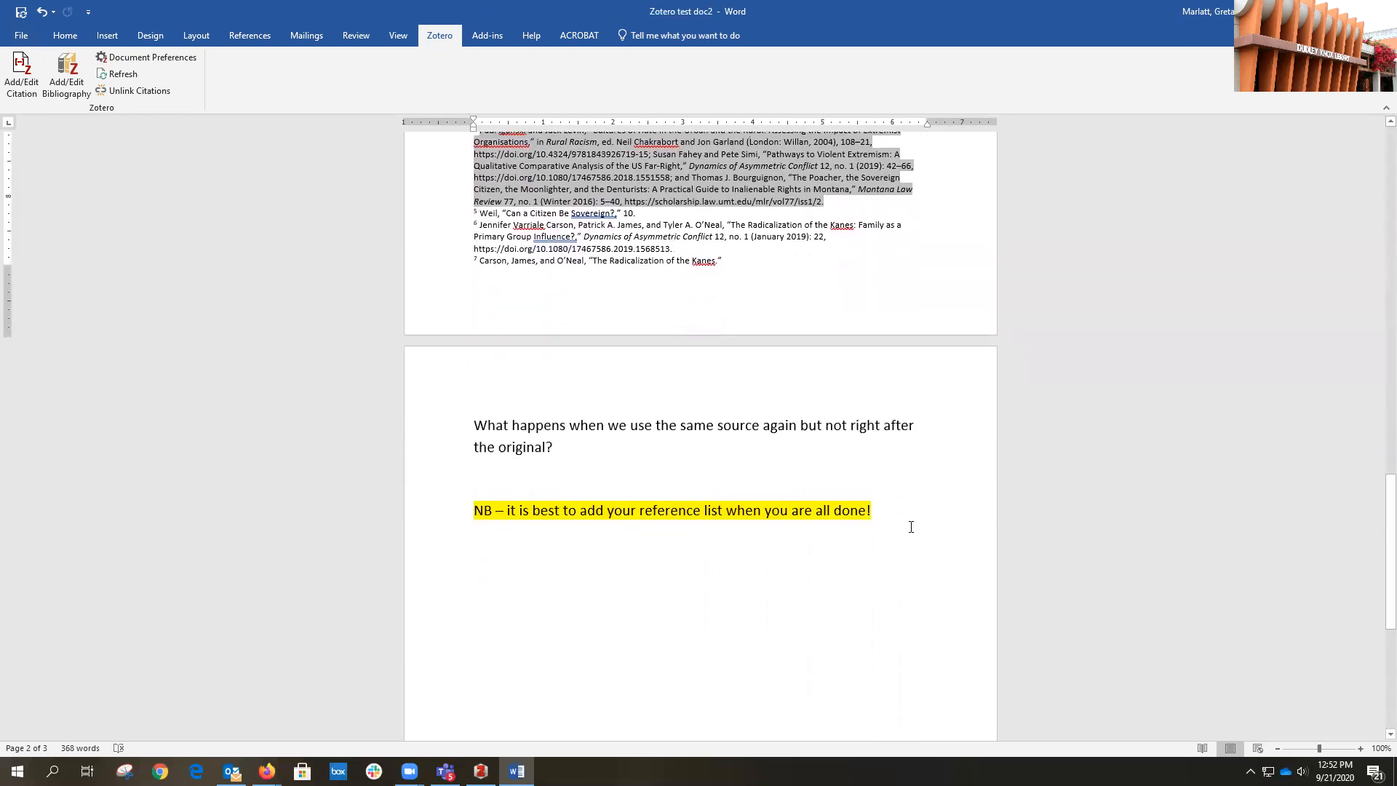
left_click(910, 526)
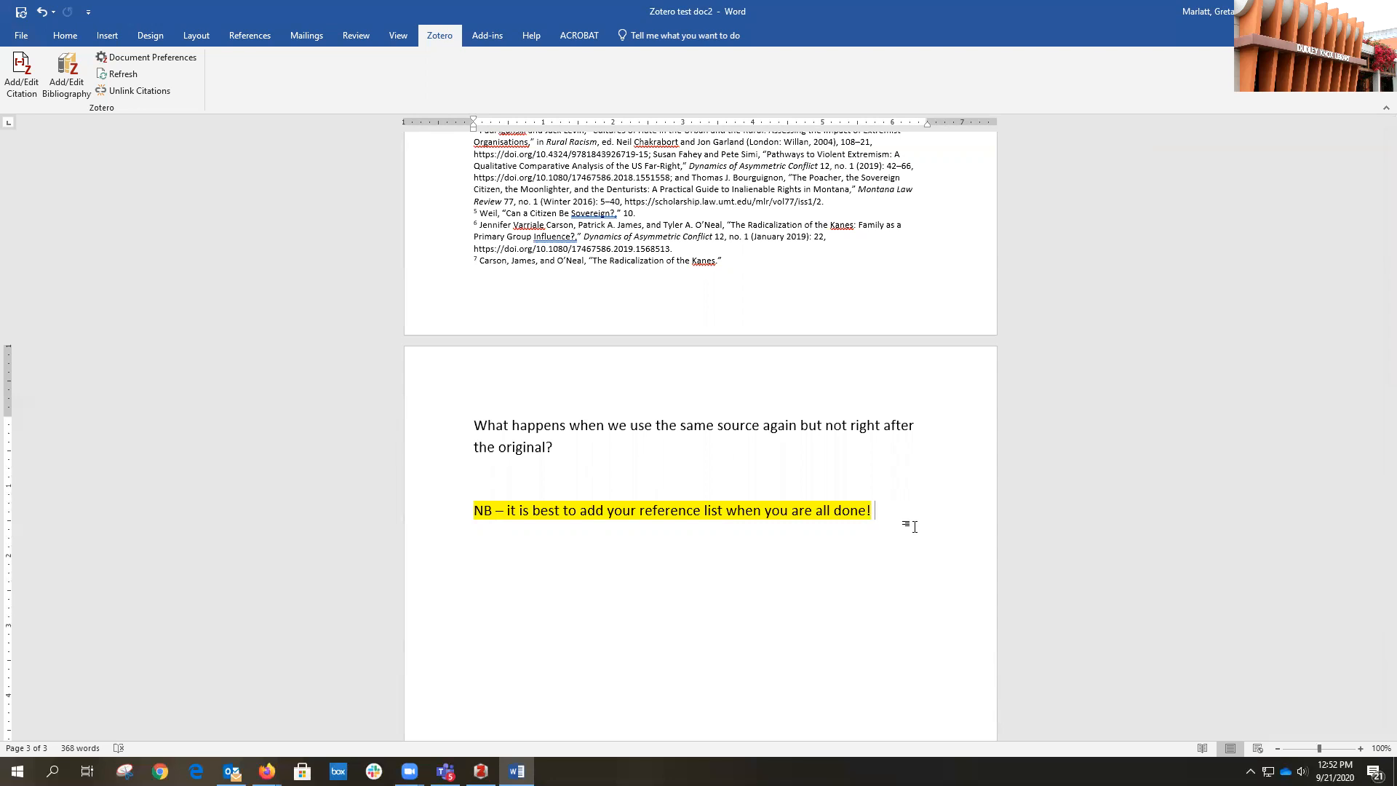
key("Return")
key("ctrl+Return")
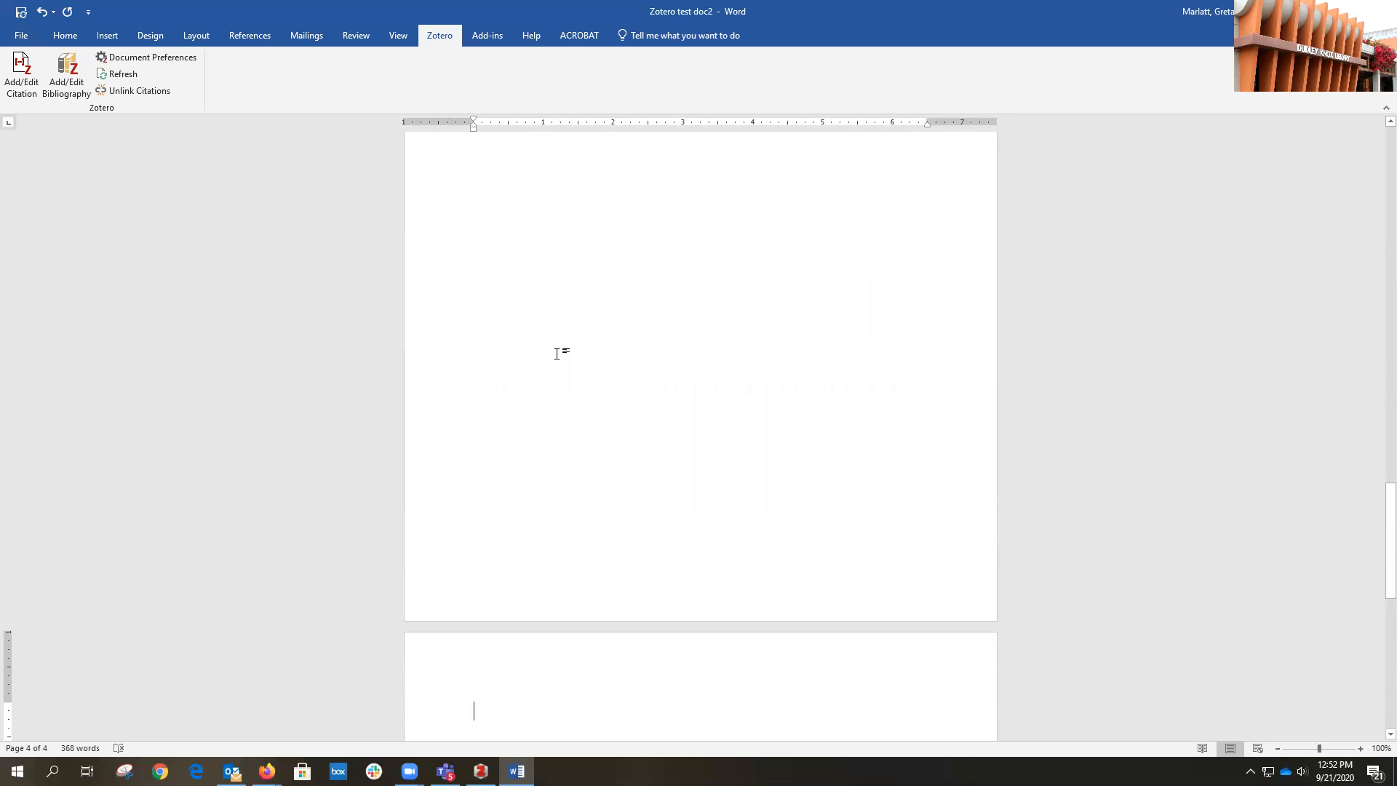
left_click(66, 80)
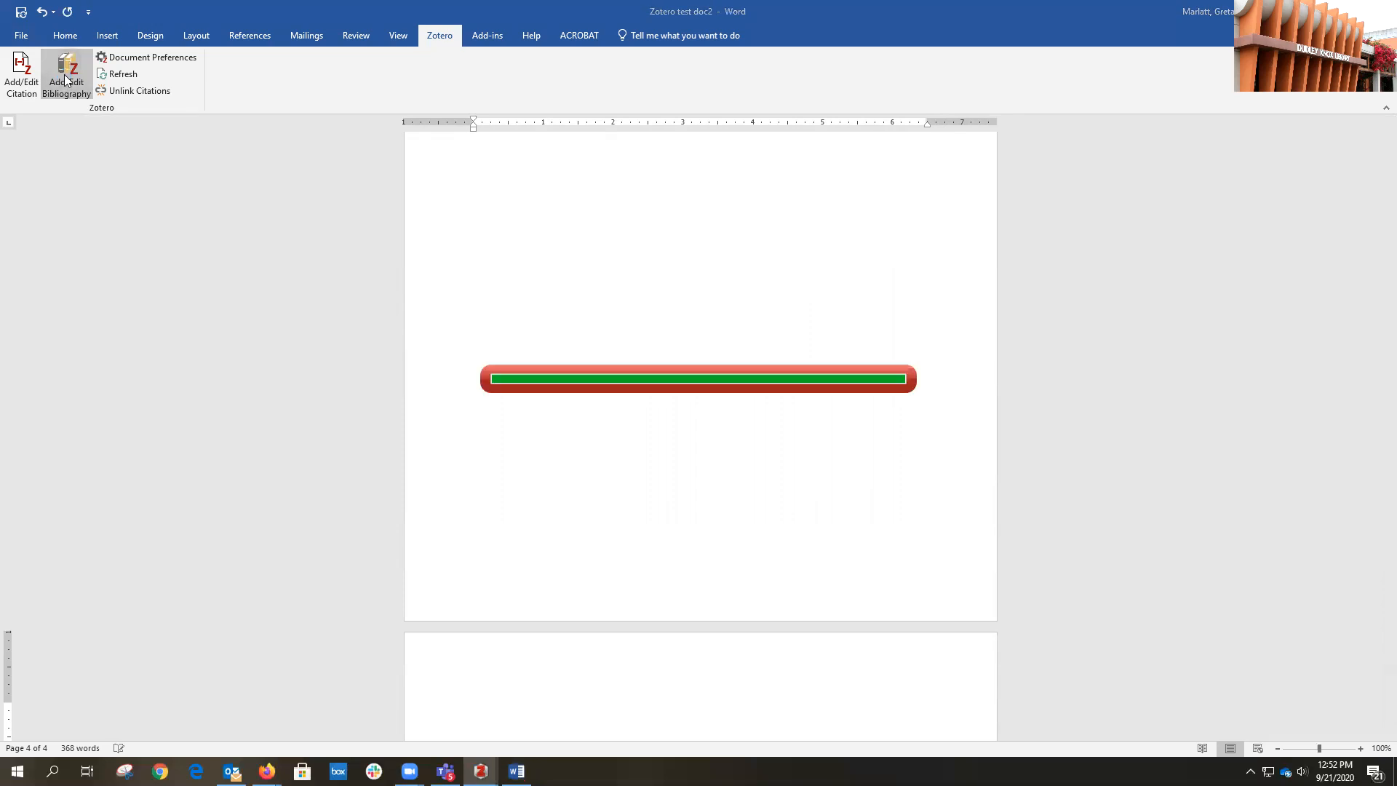
Separate the bibliography entries with blank lines.
scroll(777, 326, "down", 10)
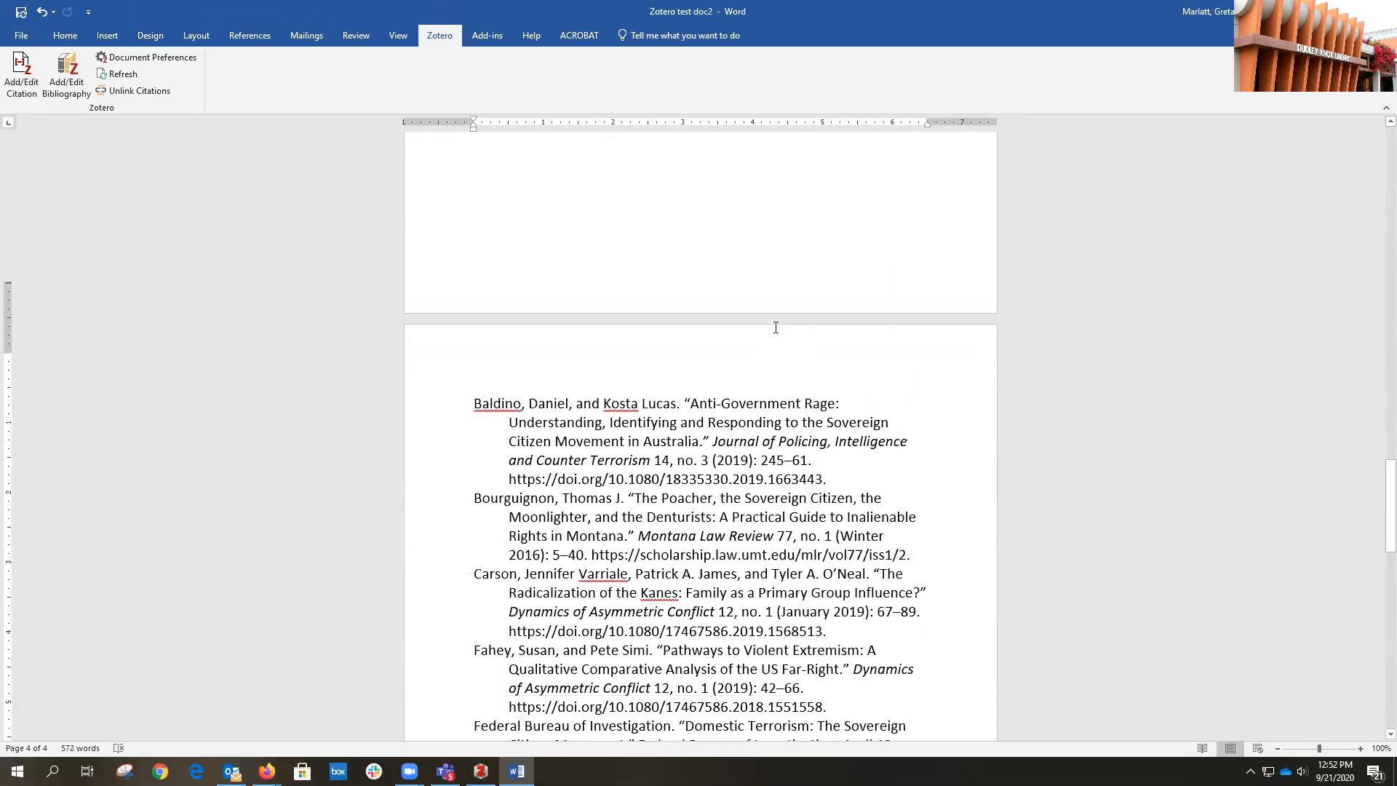
scroll(636, 347, "down", 2)
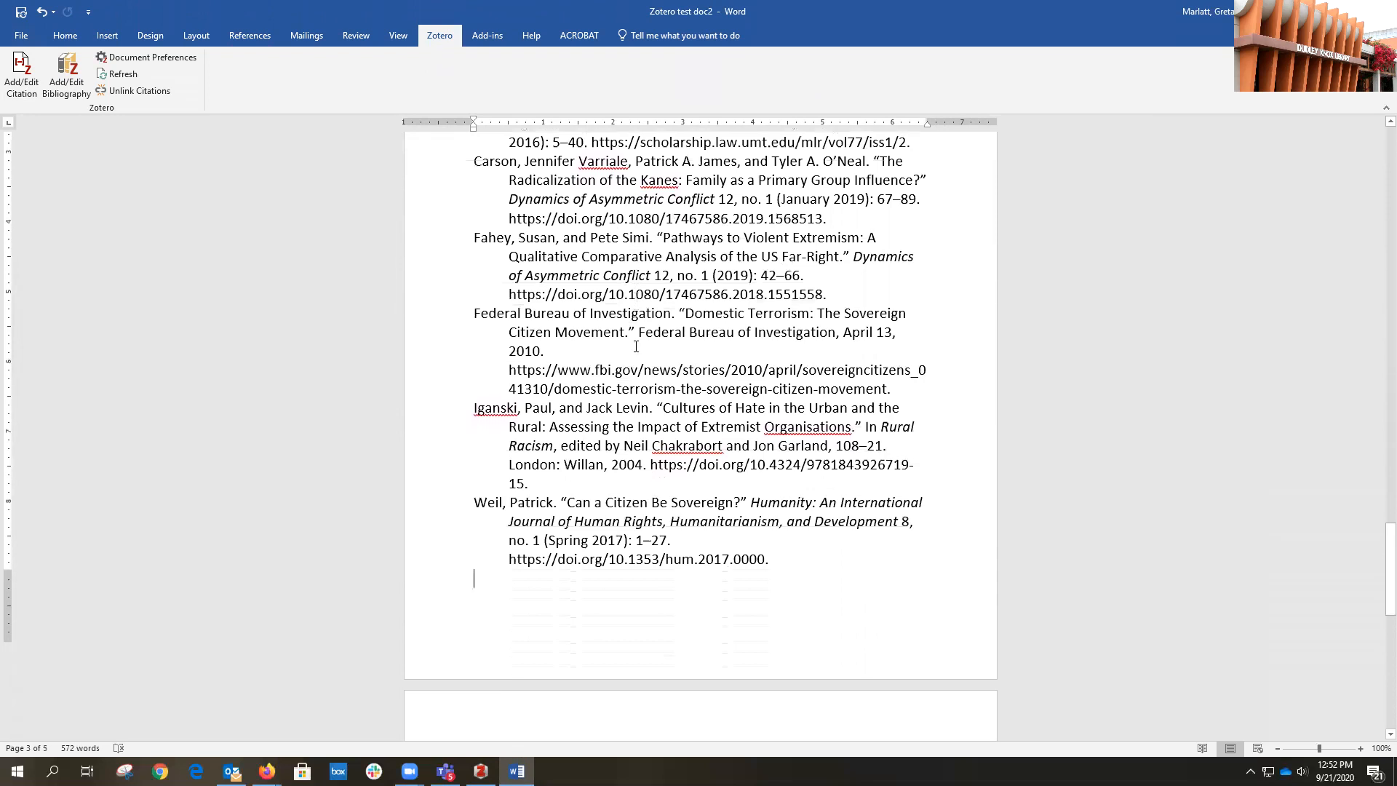
scroll(636, 346, "up", 4)
scroll(636, 347, "up", 3)
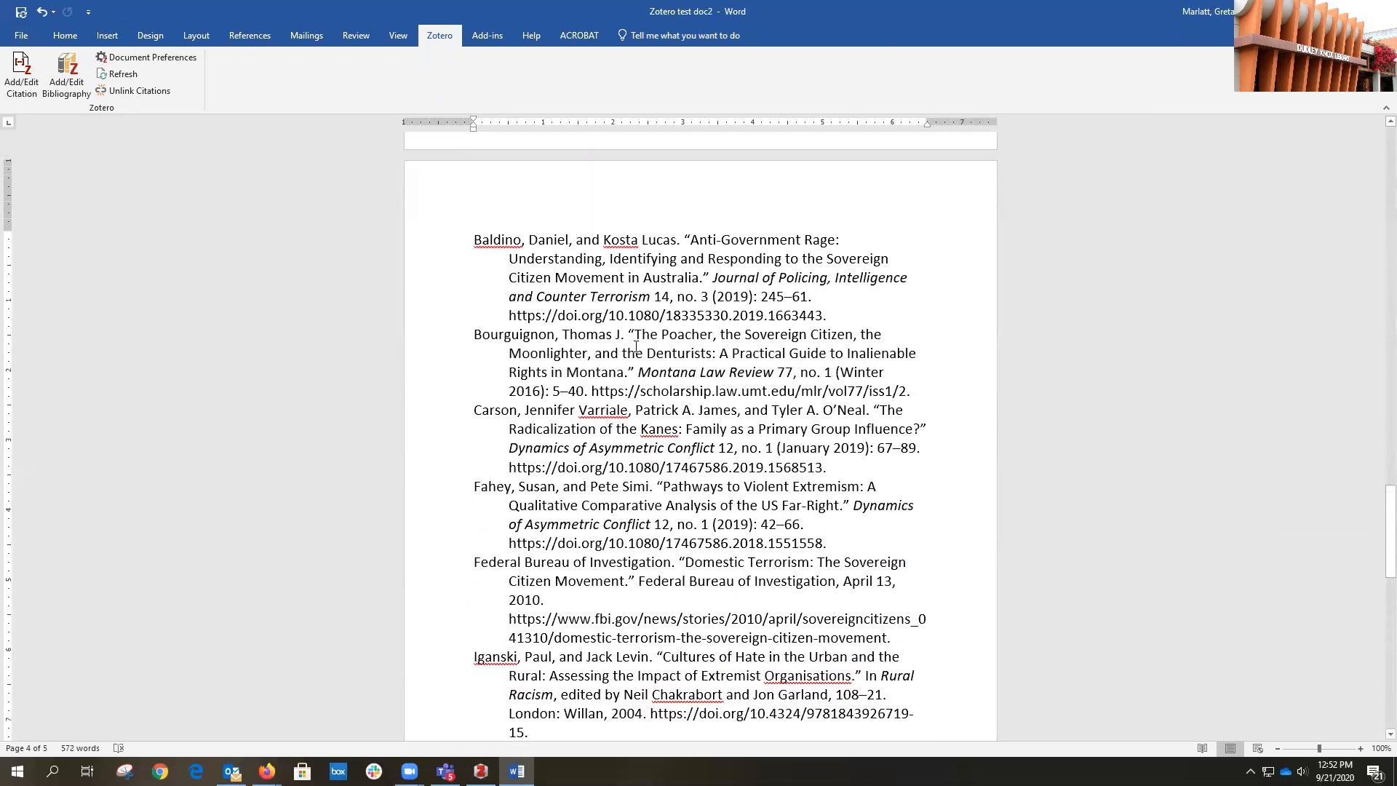
left_click(647, 375)
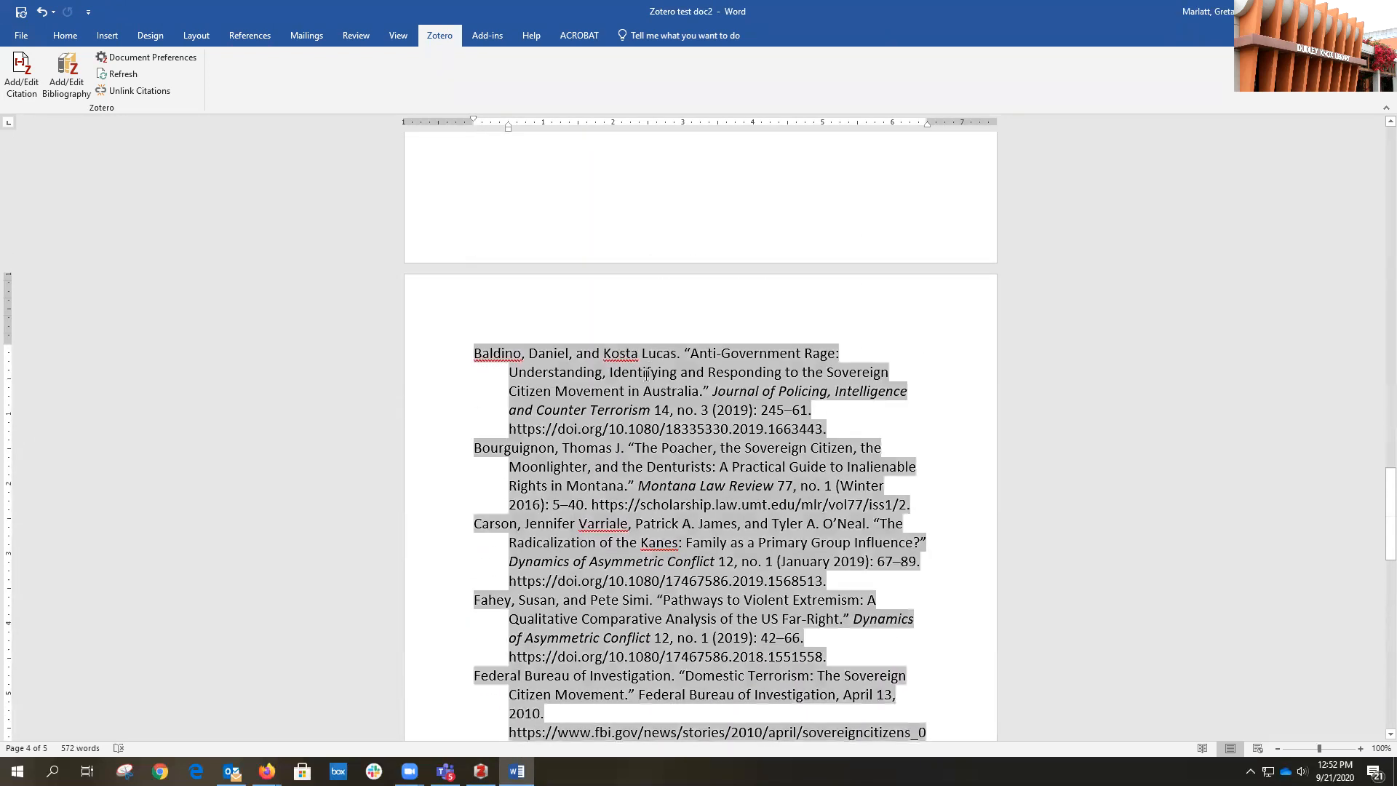
left_click(539, 409)
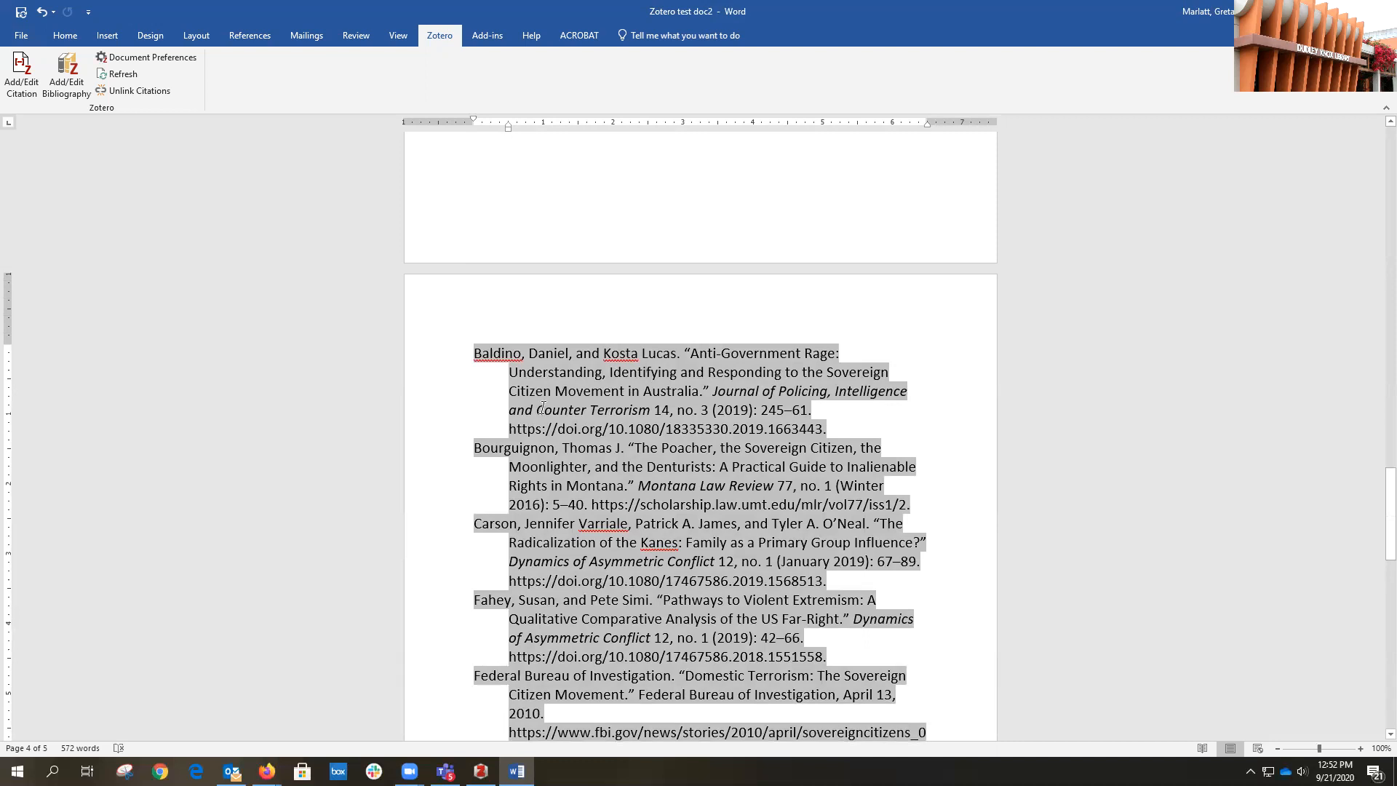
left_click(476, 448)
key("Return")
left_click(474, 543)
key("Return")
scroll(615, 499, "down", 1)
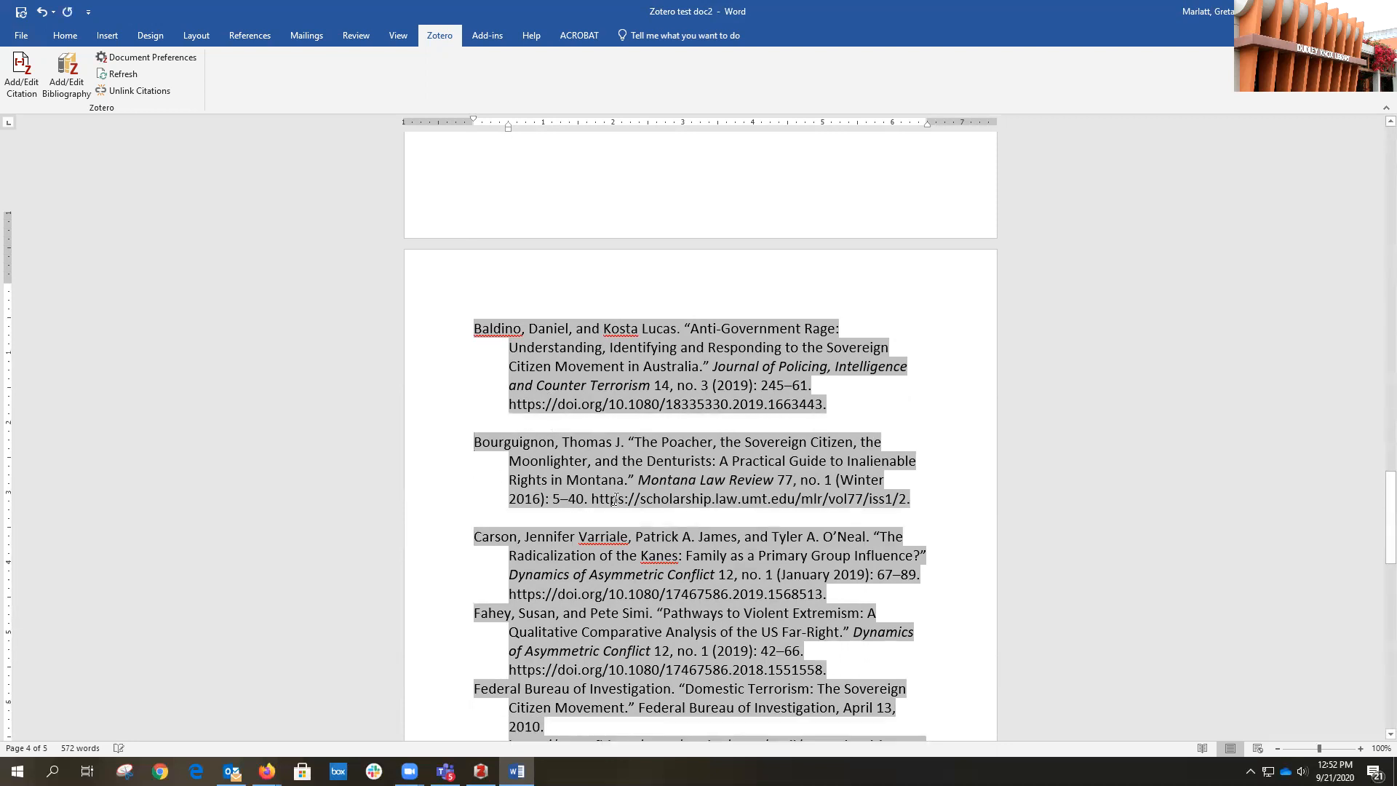
scroll(614, 499, "down", 2)
left_click(473, 524)
key("Return")
scroll(472, 524, "down", 1)
left_click(474, 601)
key("Return")
scroll(529, 576, "down", 4)
left_click(474, 588)
key("Return")
scroll(527, 575, "down", 8)
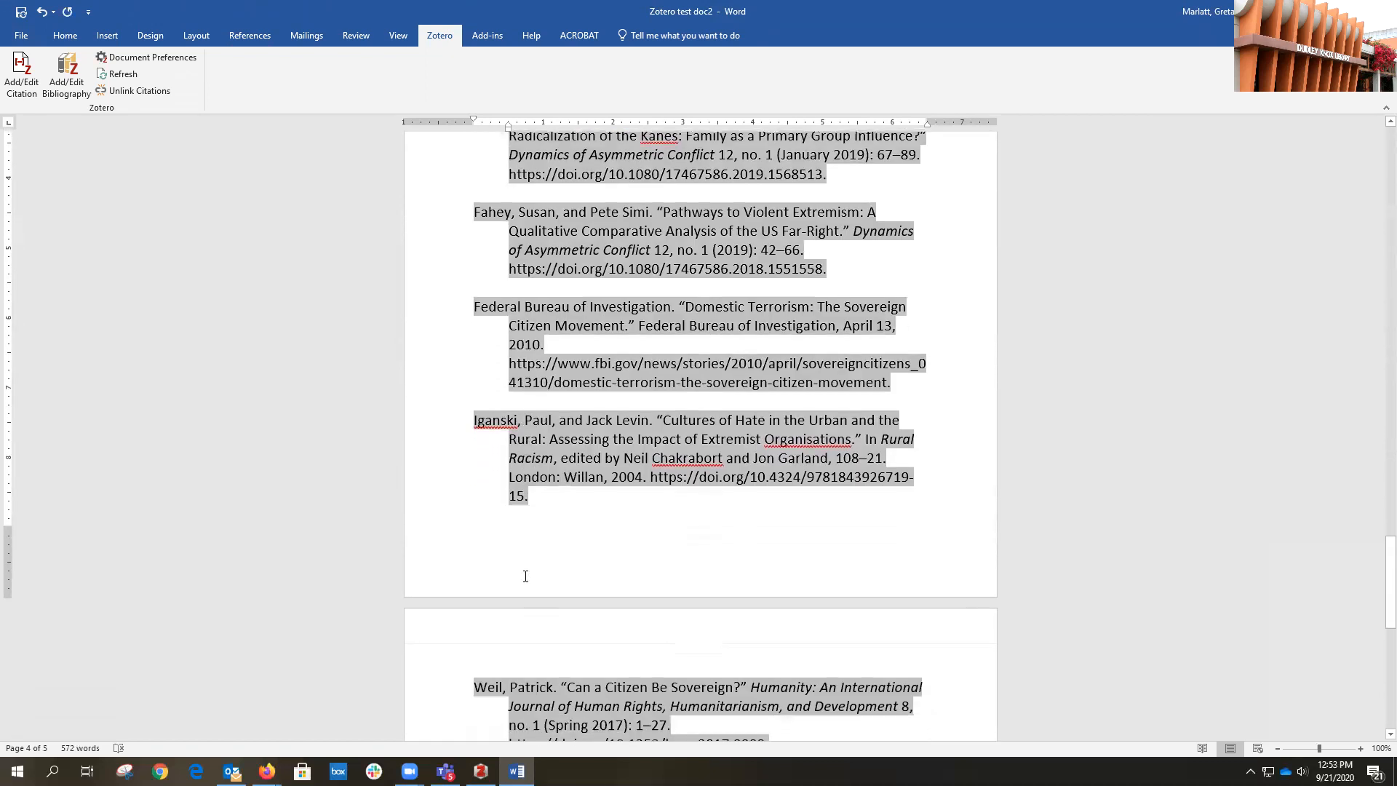
Review the spaced bibliography, the footnotes and the body text back through the start of the document.
scroll(628, 386, "up", 10)
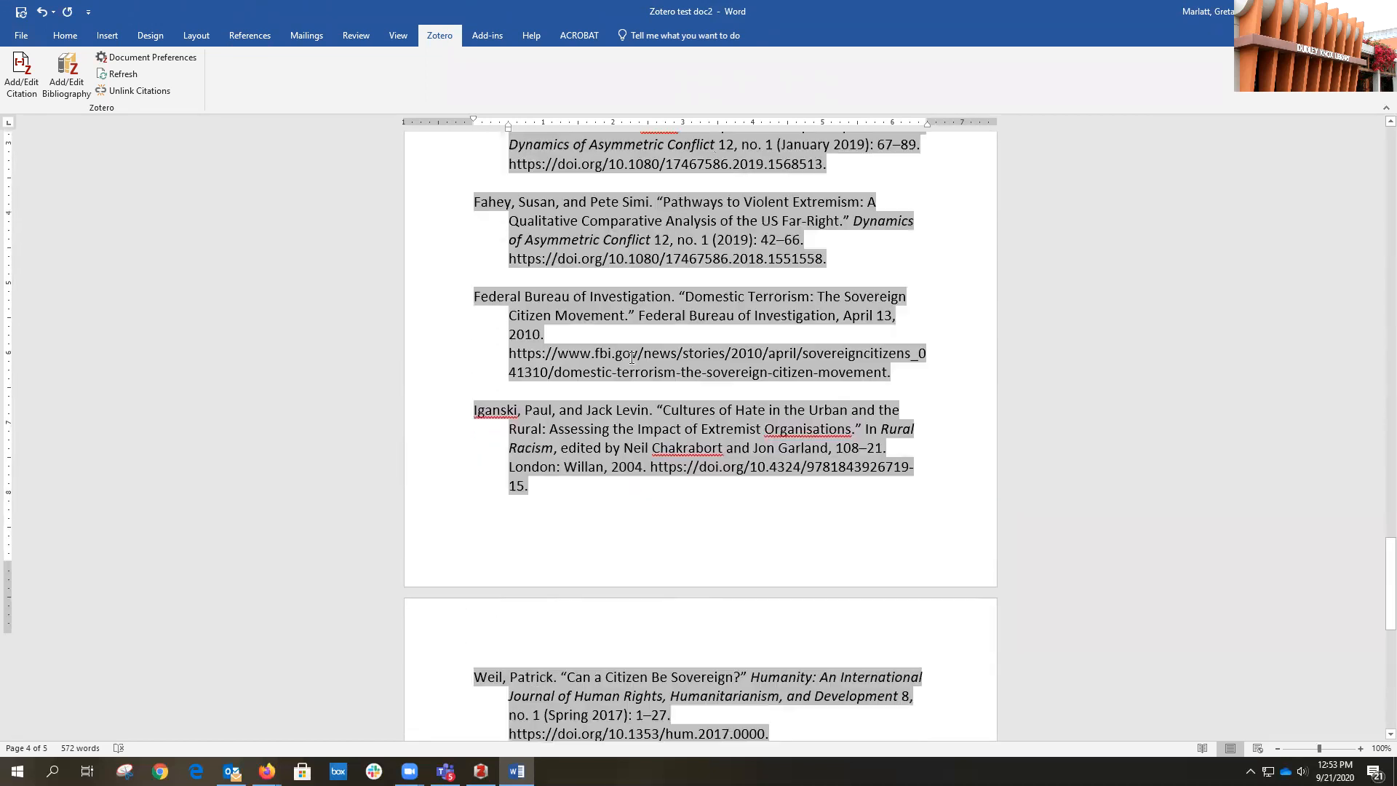
scroll(631, 358, "up", 8)
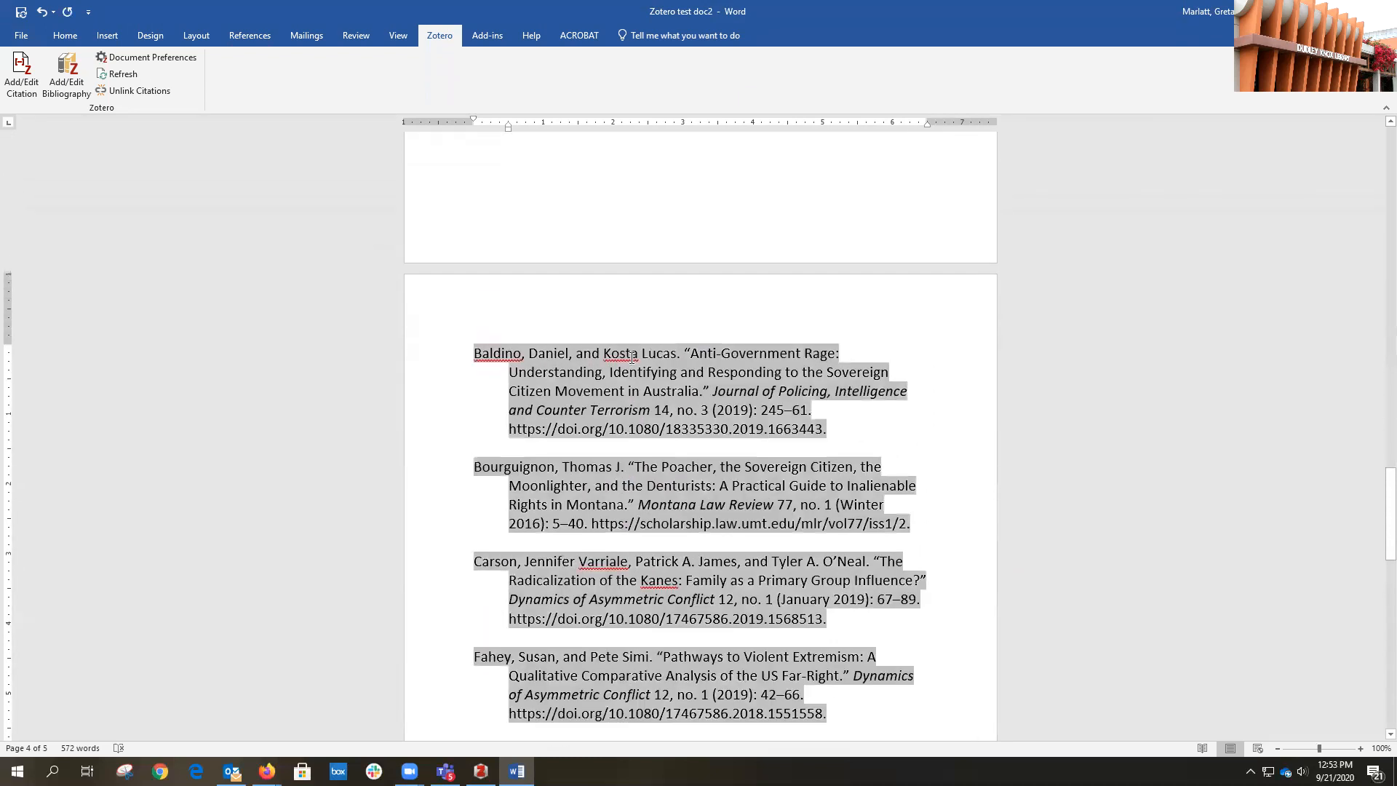
left_click(590, 291)
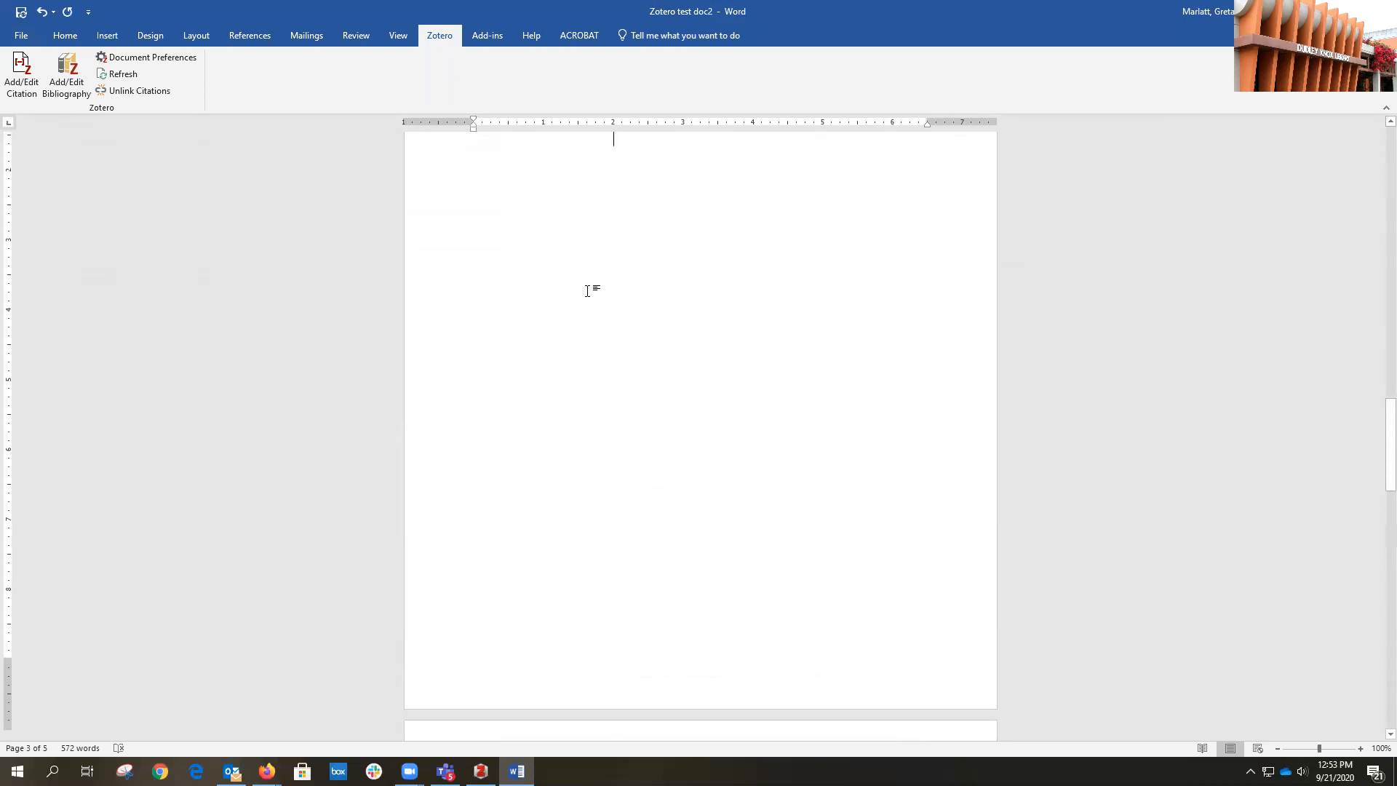
scroll(590, 294, "up", 2)
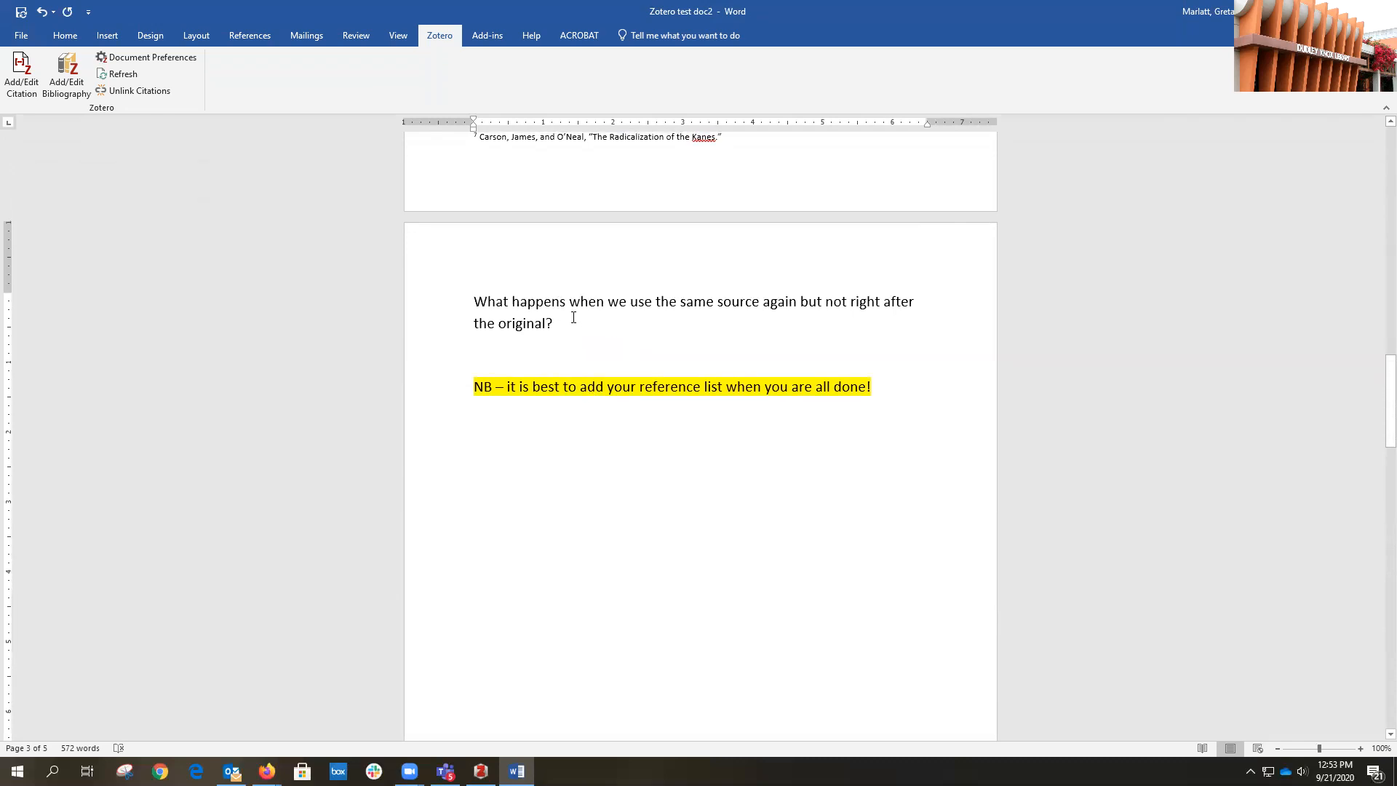
scroll(588, 310, "up", 4)
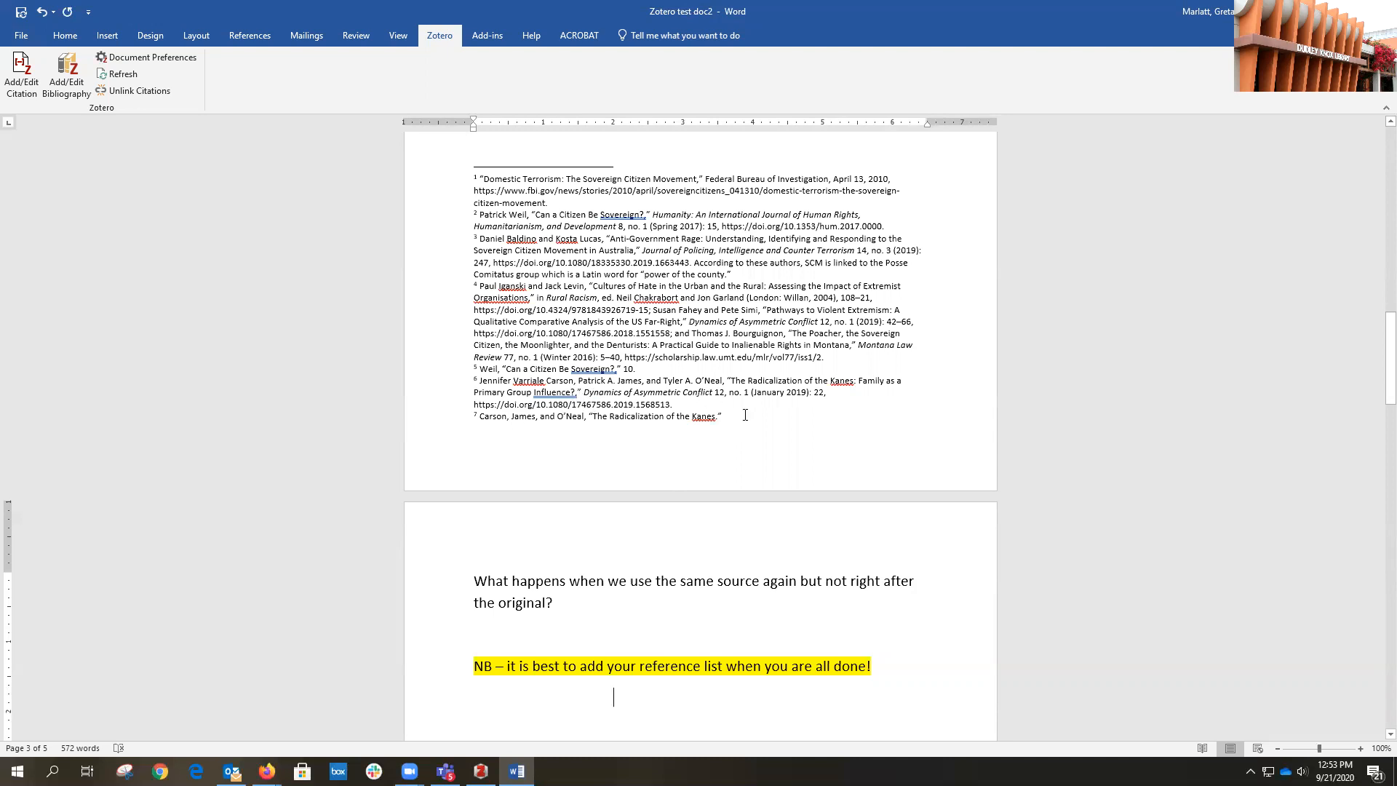
scroll(679, 422, "up", 12)
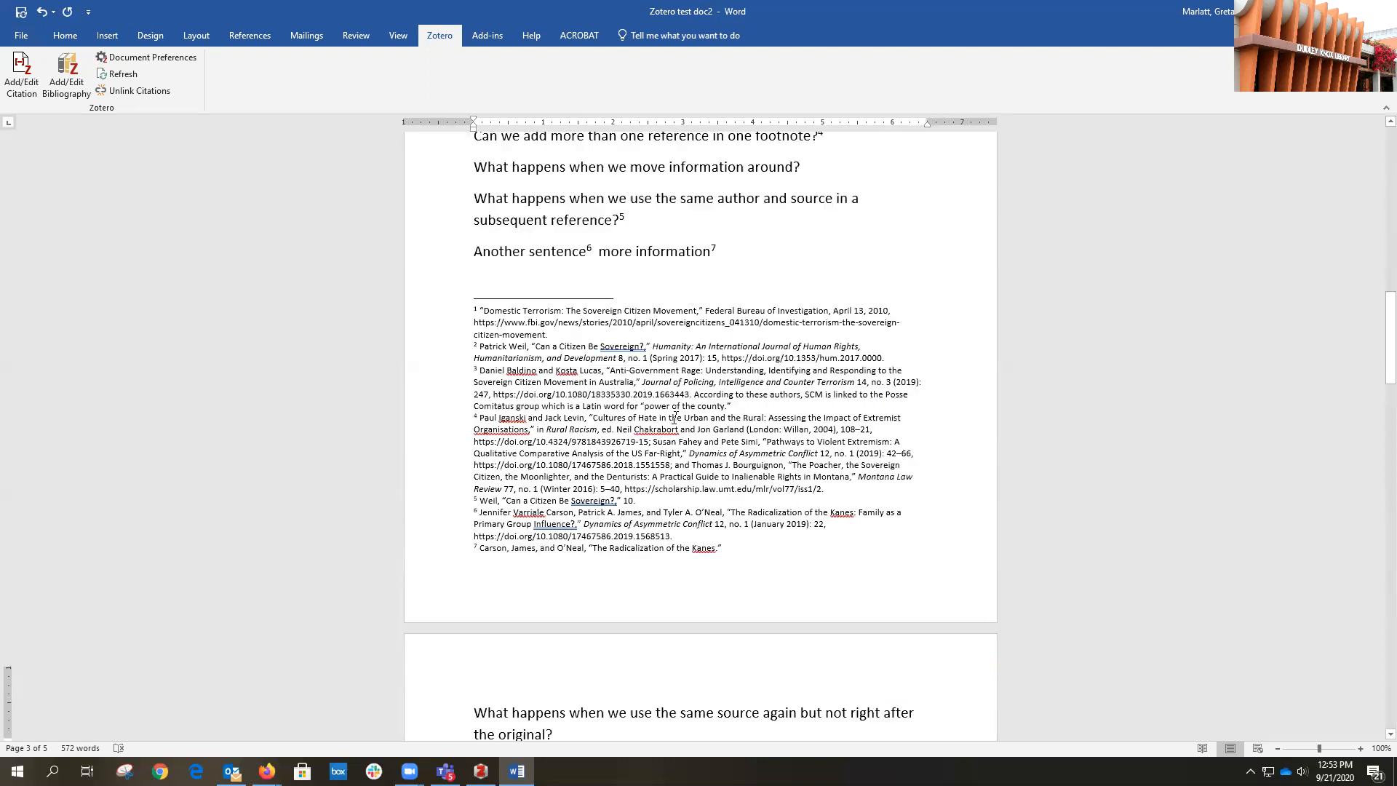
scroll(652, 397, "up", 1)
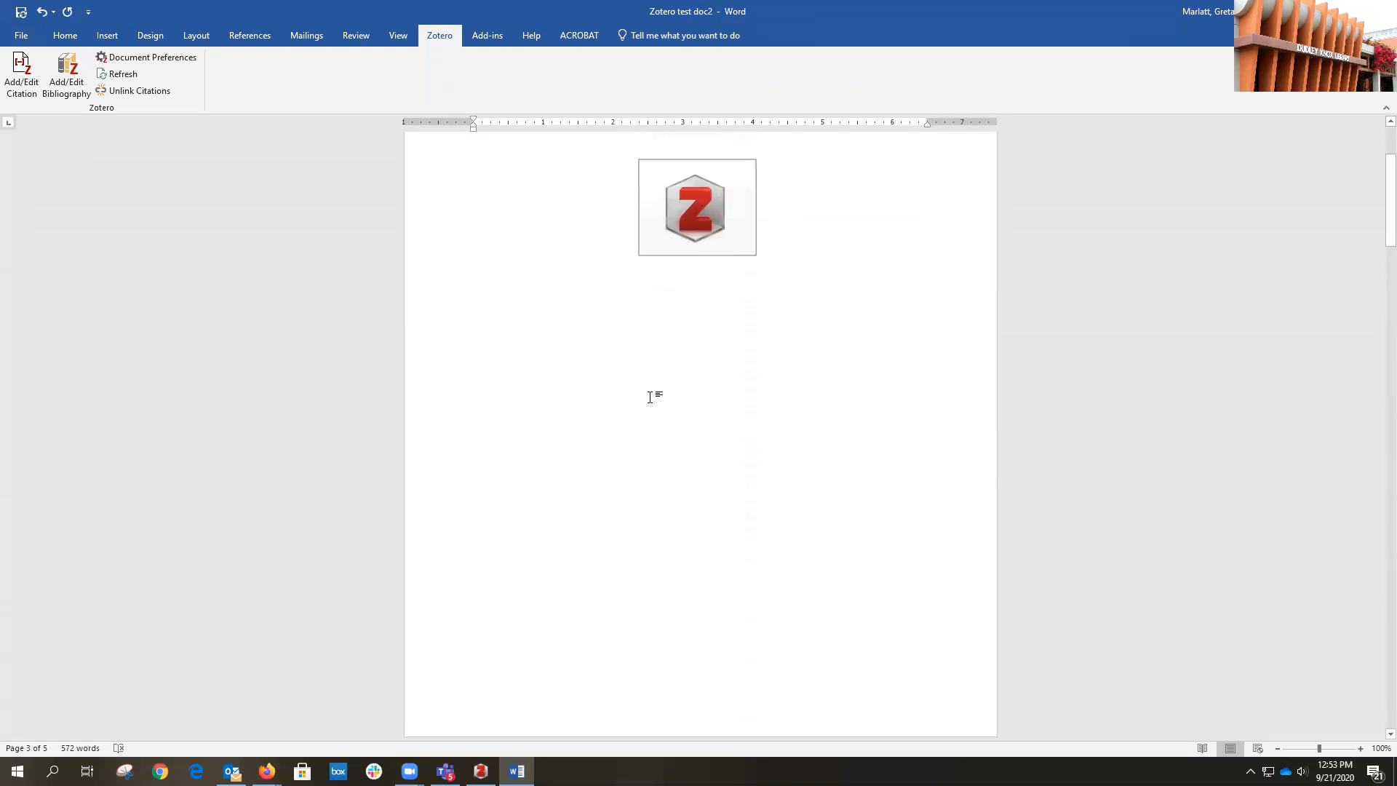
scroll(659, 422, "down", 6)
scroll(659, 422, "down", 1)
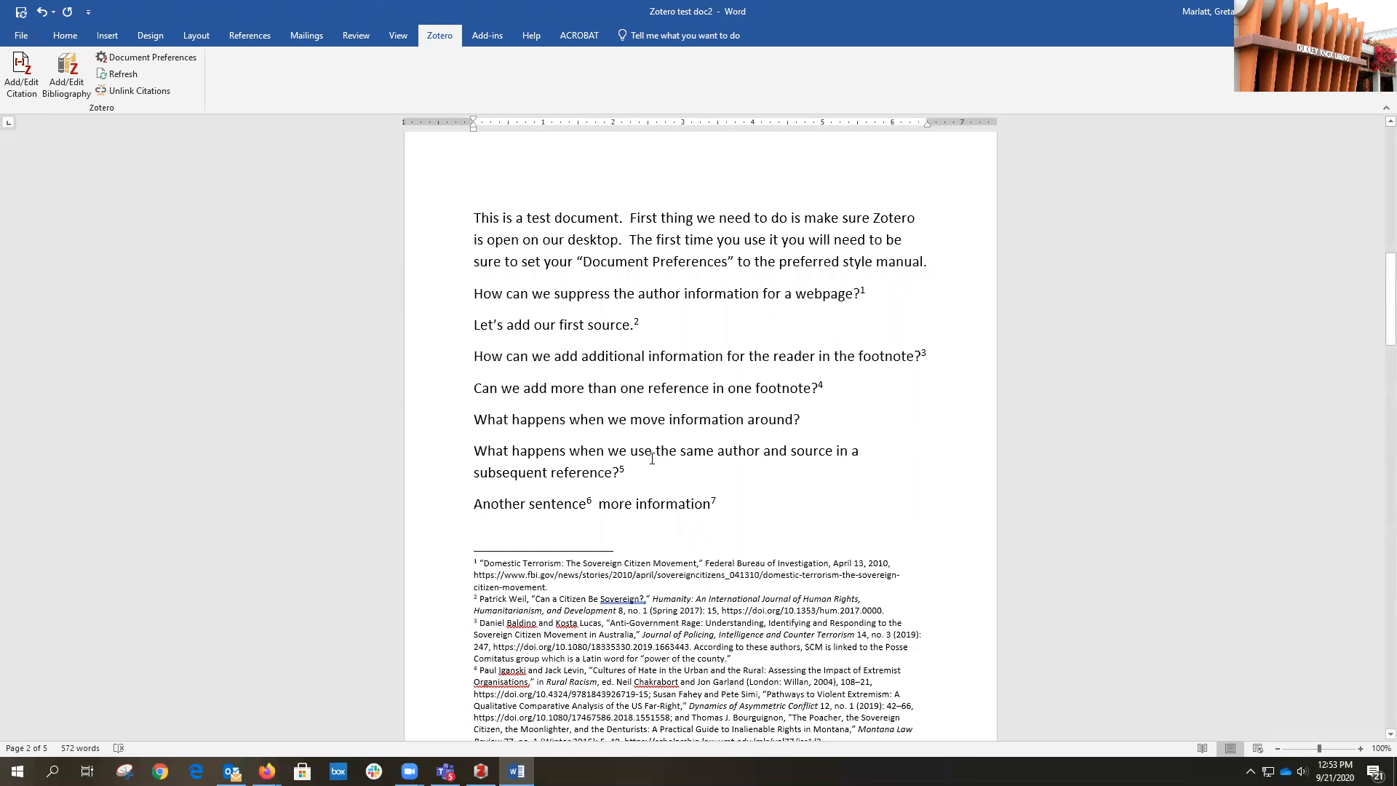
Unlink the Zotero citations from the document, accepting the removal of field codes, and check the footnotes.
scroll(652, 459, "down", 1)
left_click(624, 580)
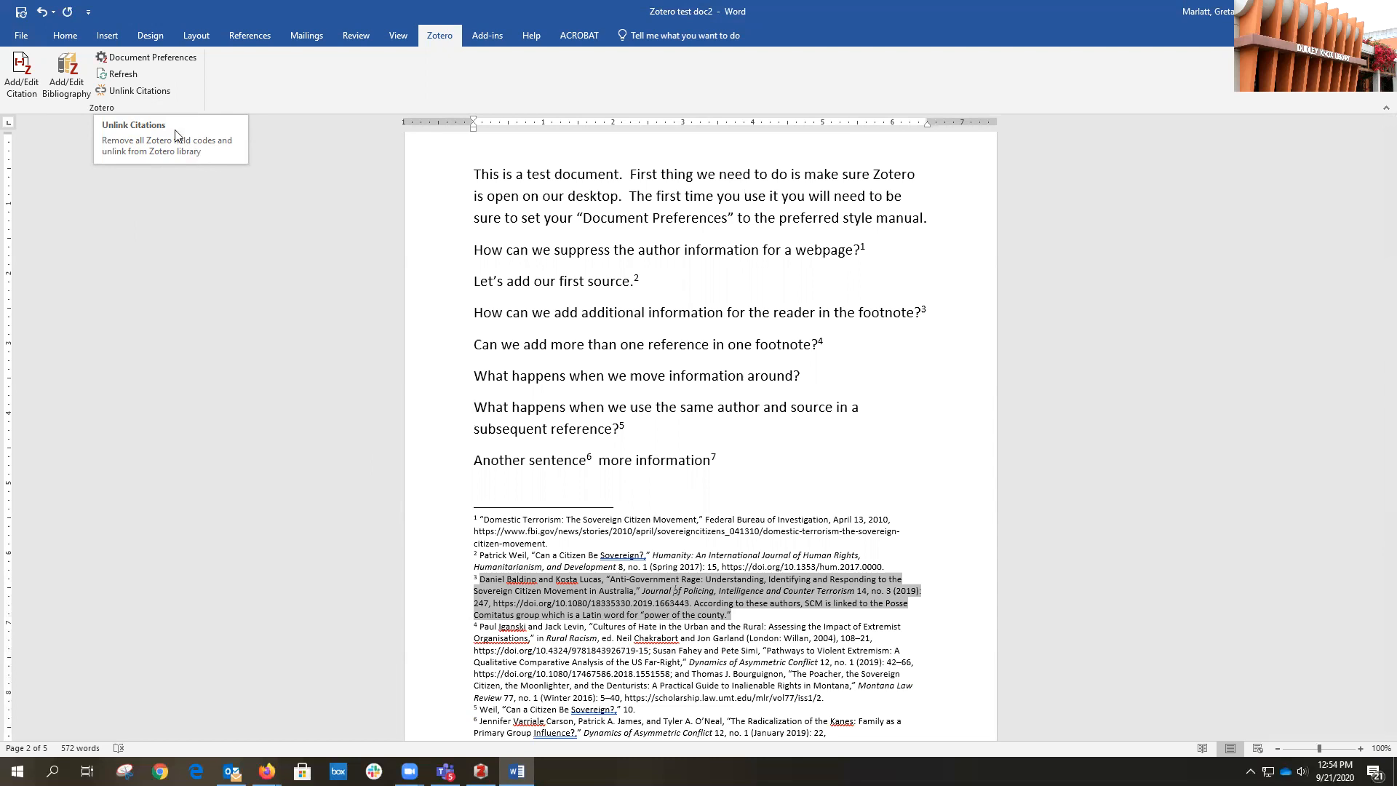
left_click(139, 90)
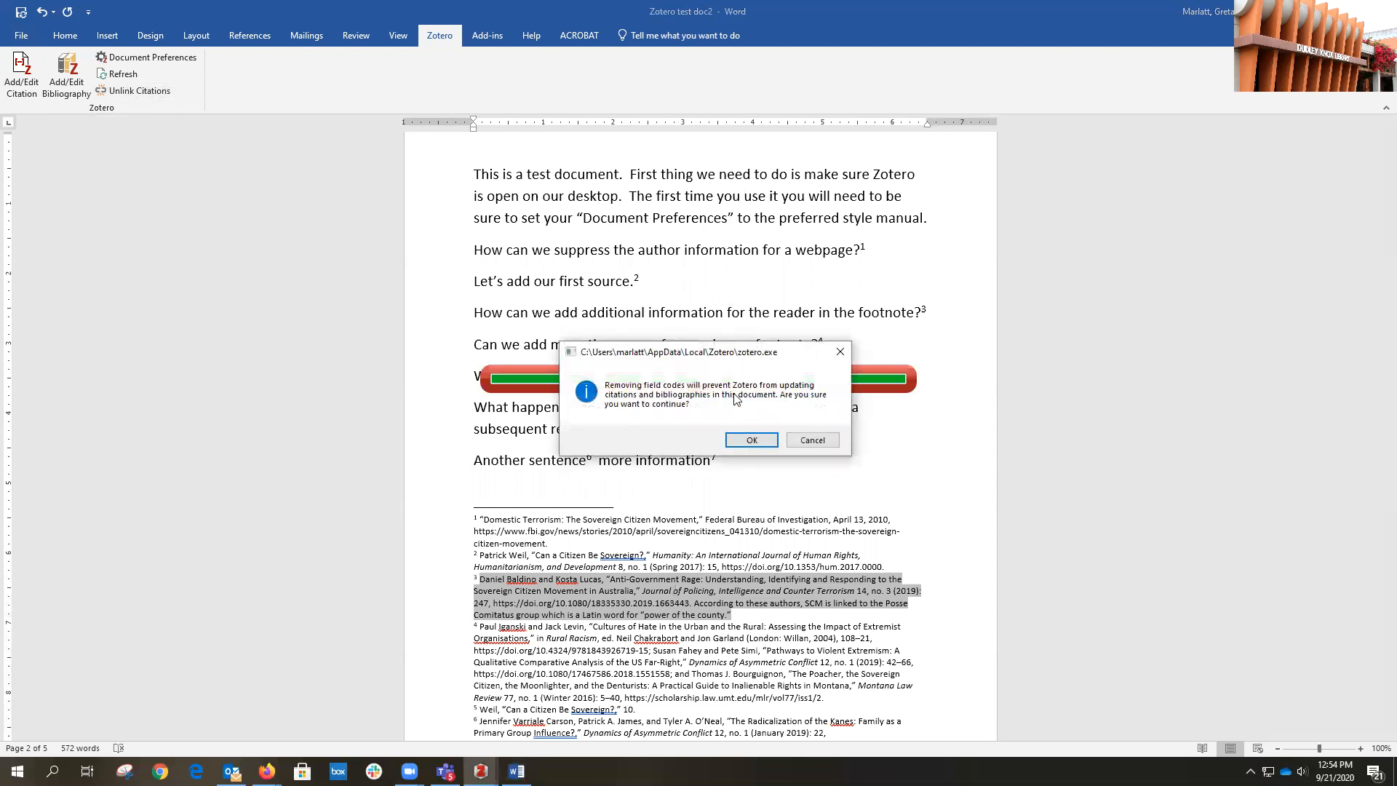
left_click(751, 440)
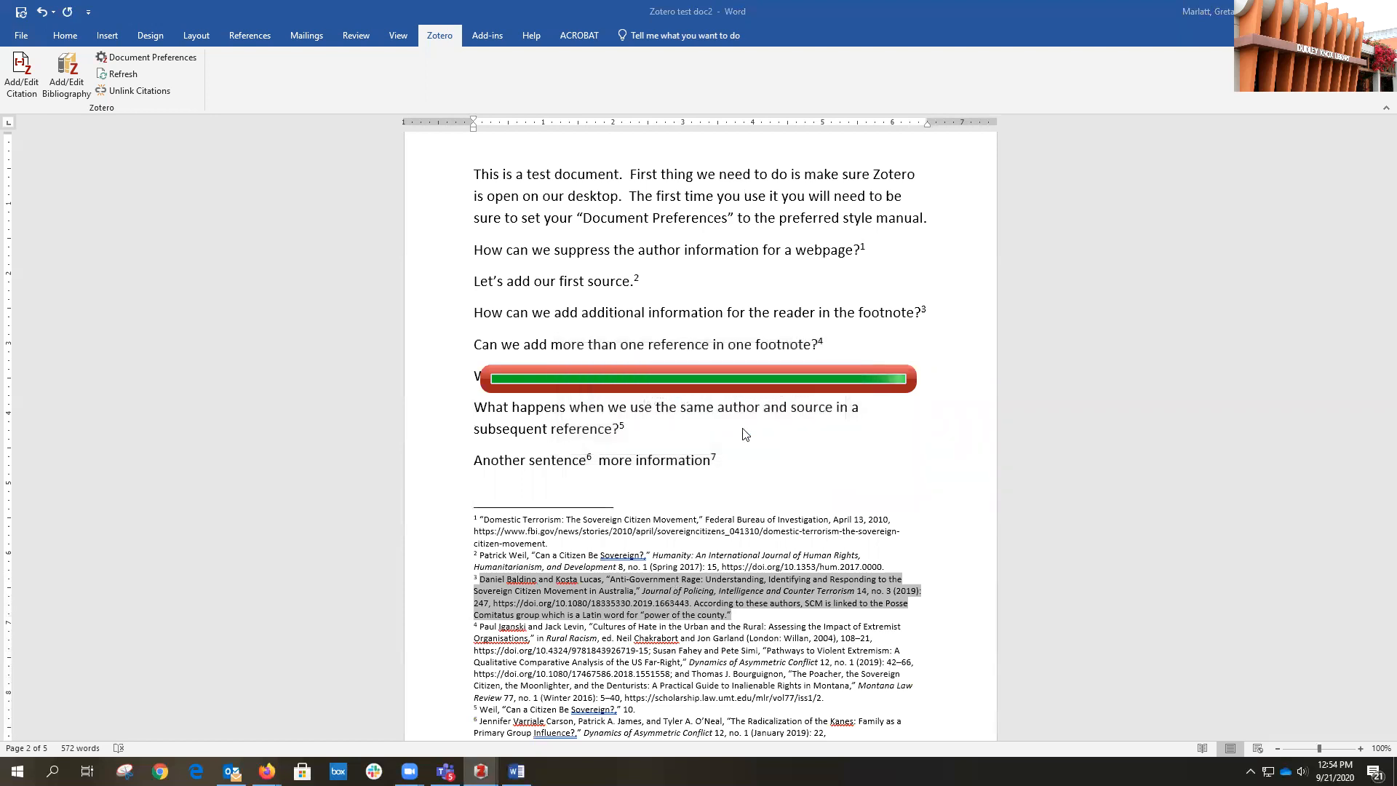
scroll(739, 434, "down", 3)
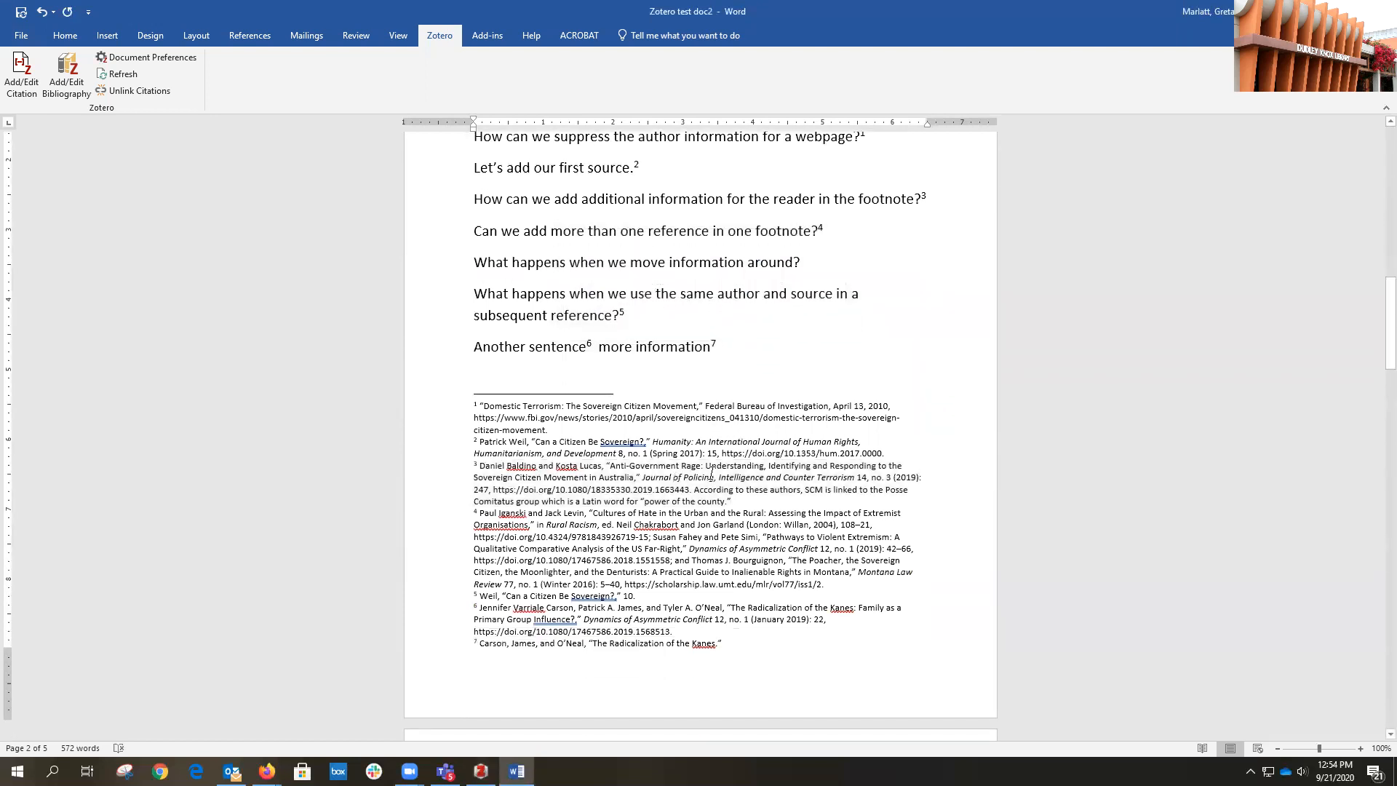
left_click(712, 646)
scroll(655, 434, "up", 5)
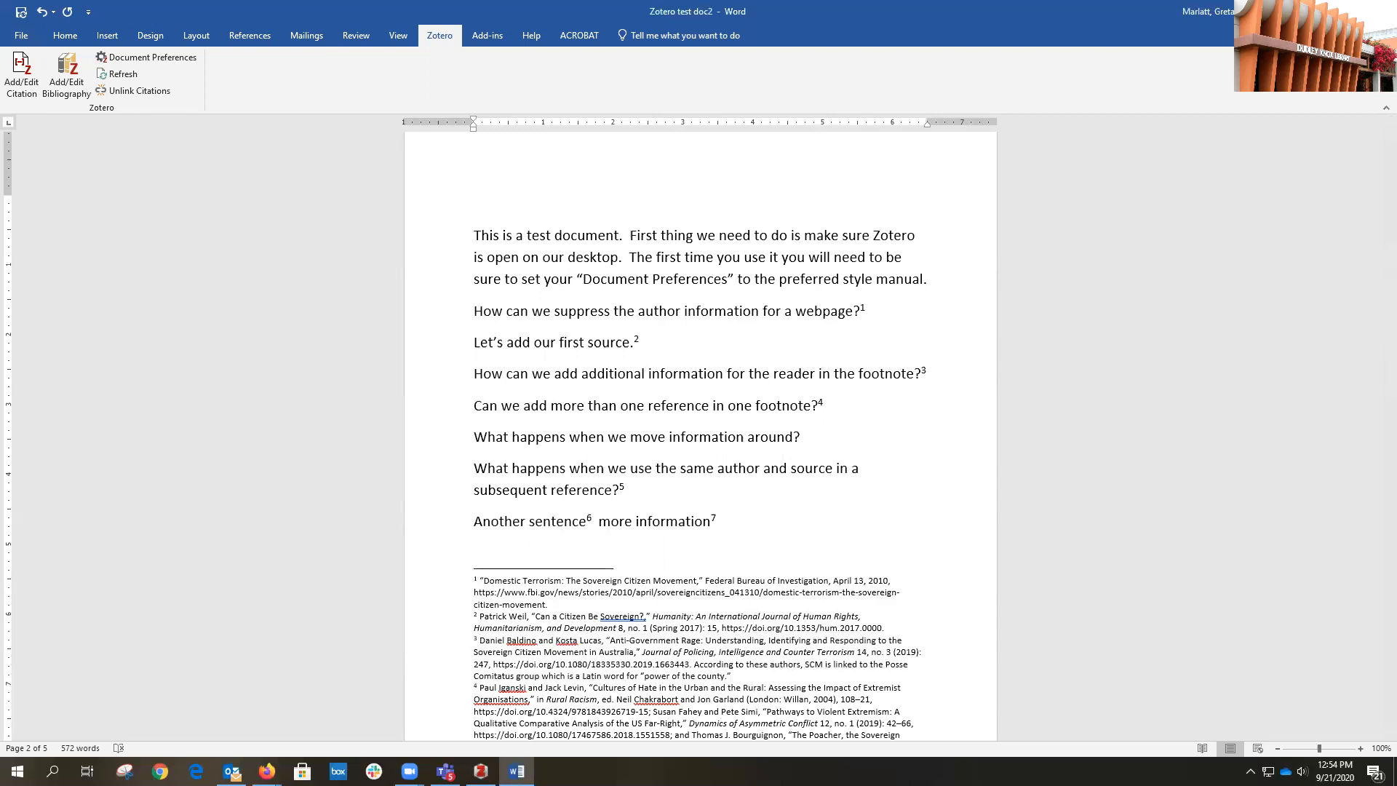
Minimize Word and Zotero to reach the browser's Chicago Notes & Bibliography guide, and look over its citation examples by source type.
left_click(1312, 11)
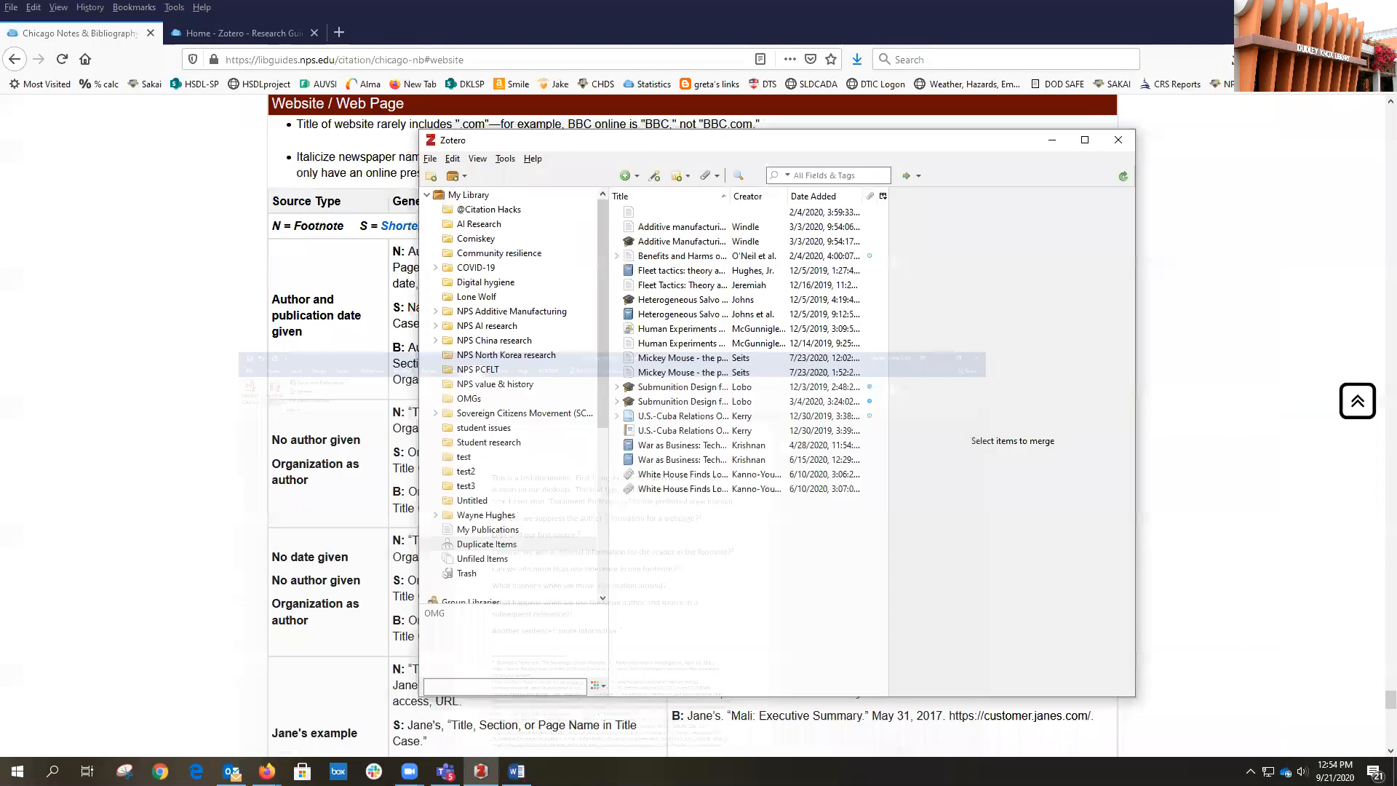
left_click(1052, 143)
scroll(114, 256, "up", 5)
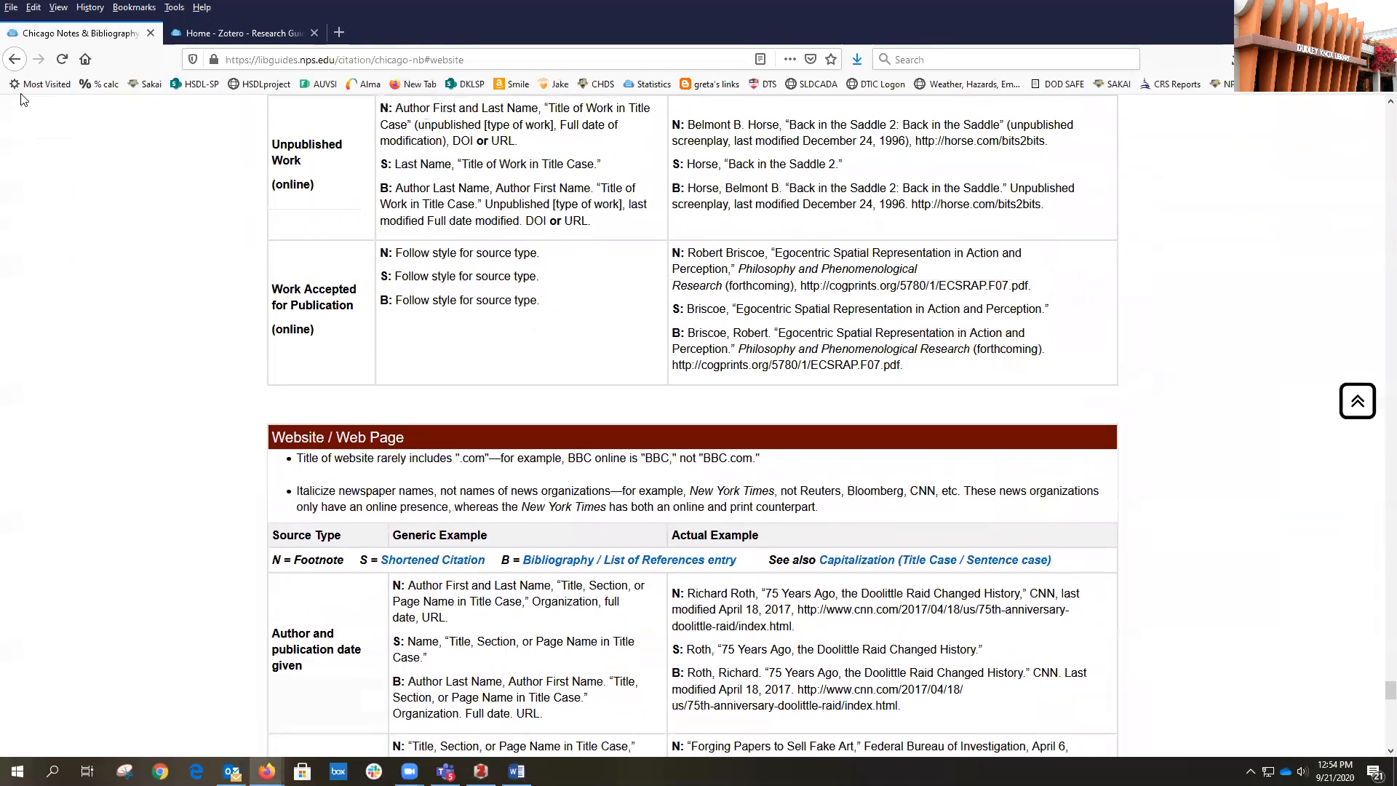
scroll(114, 202, "up", 5)
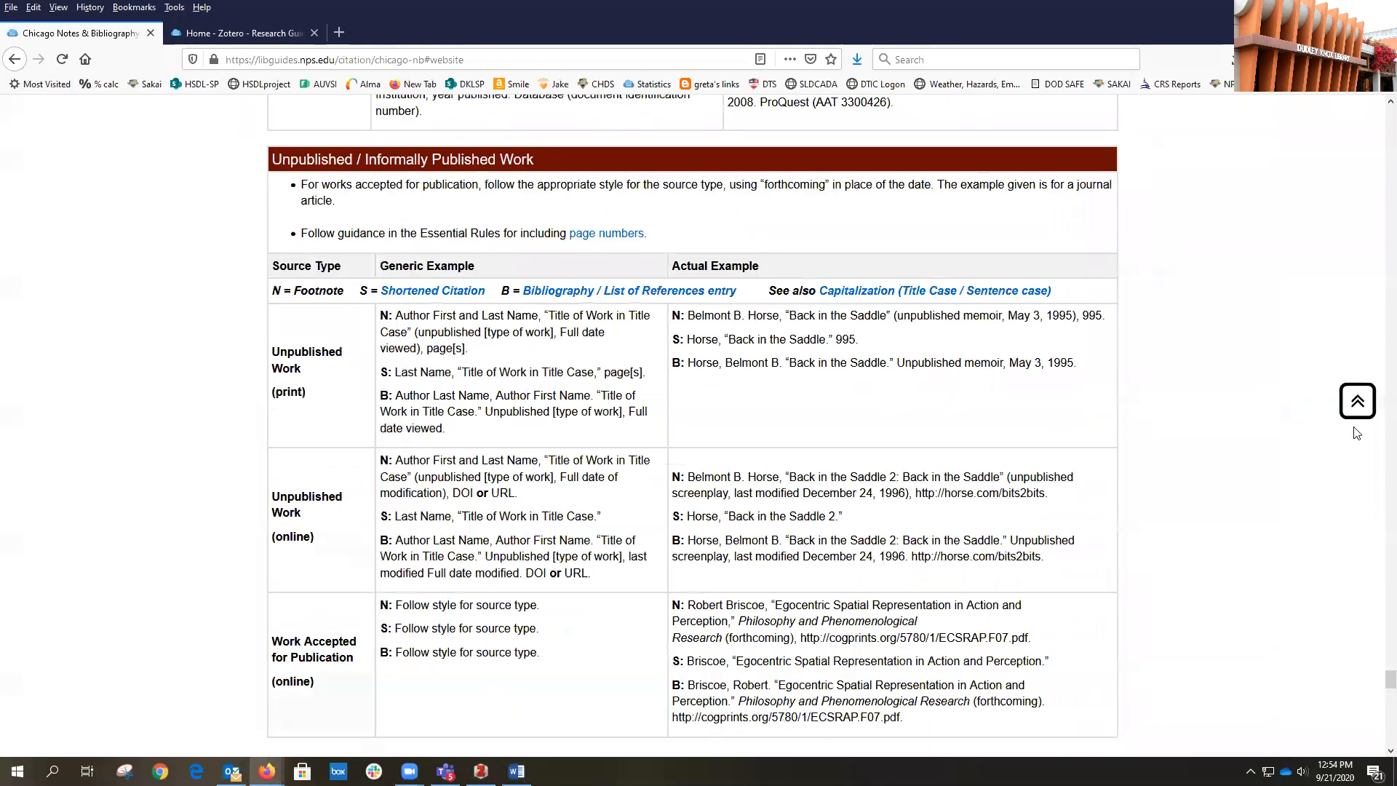
left_click(1345, 409)
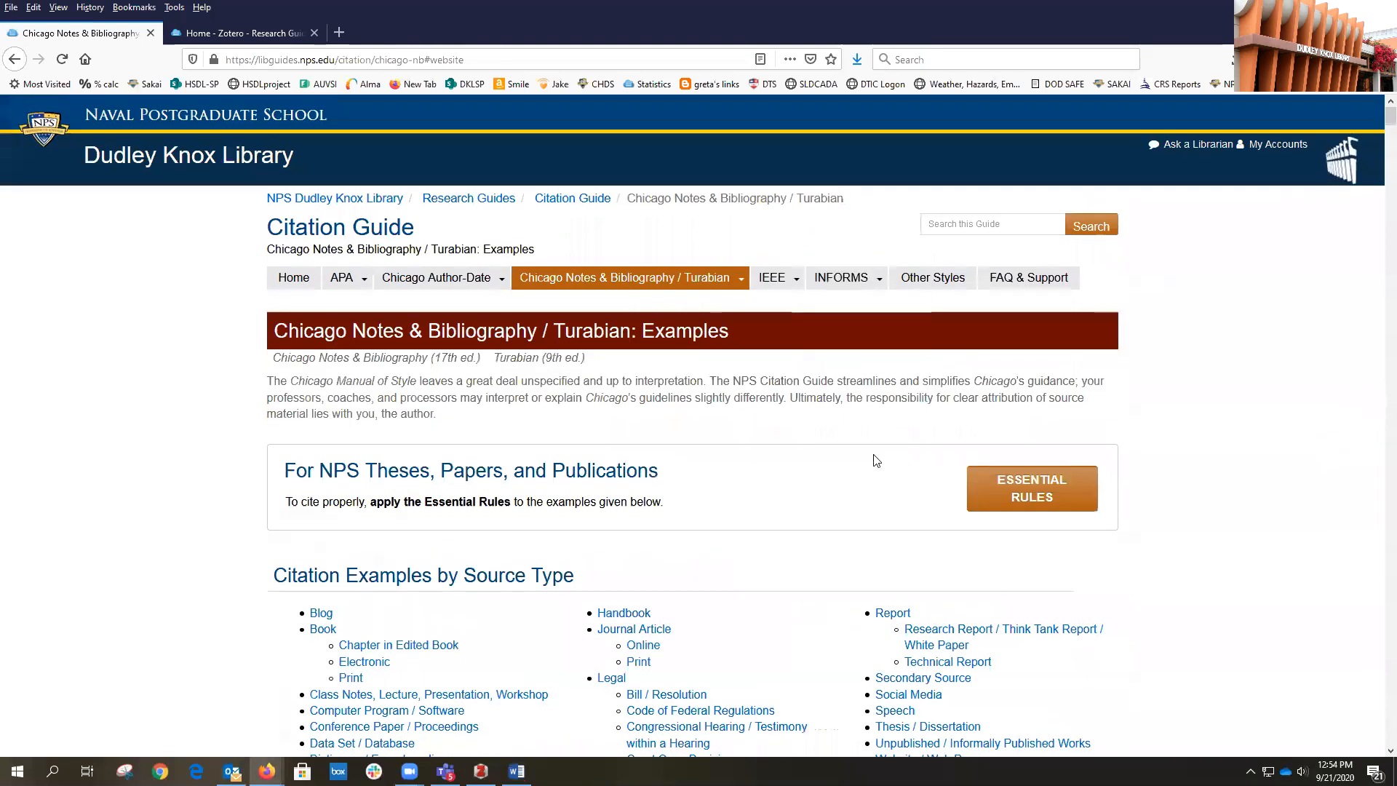
scroll(652, 505, "down", 3)
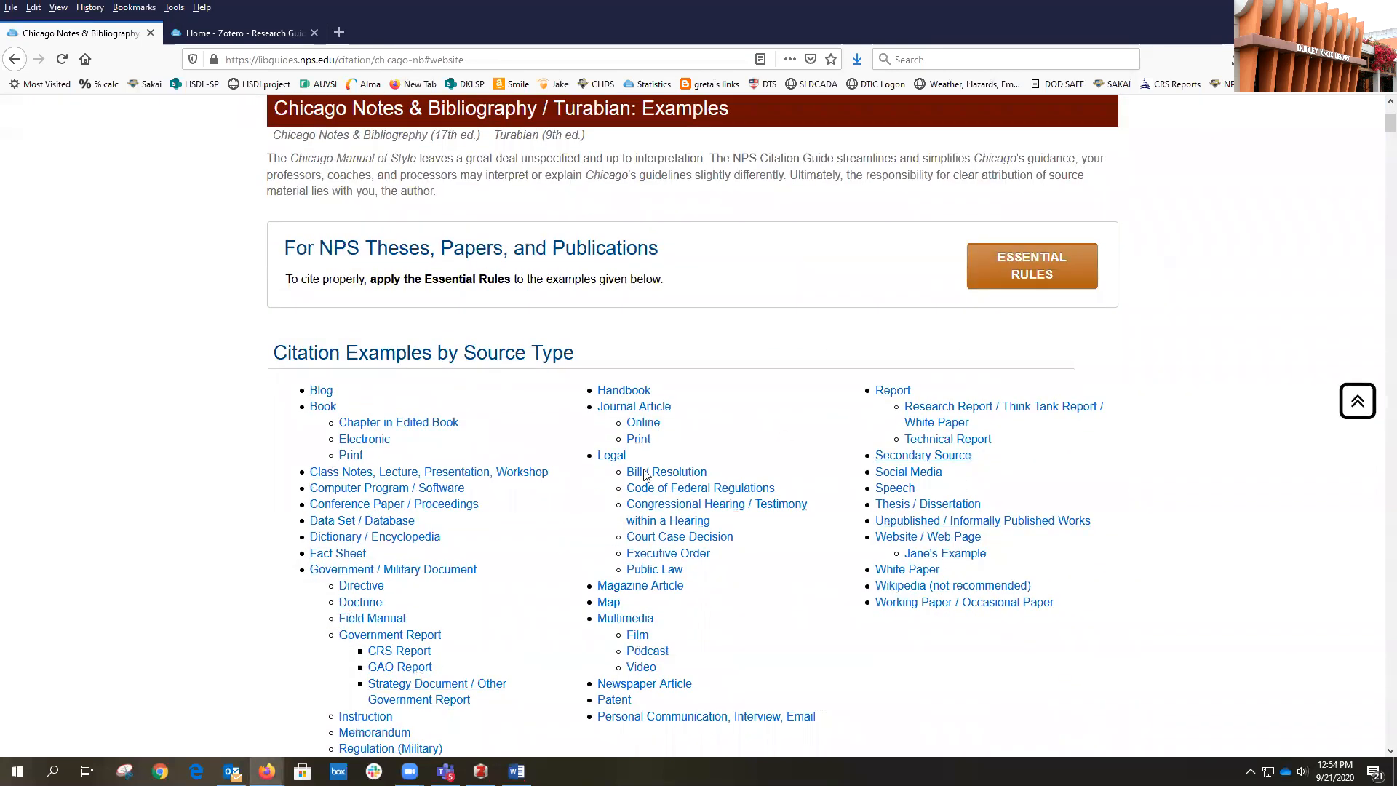
scroll(103, 443, "up", 3)
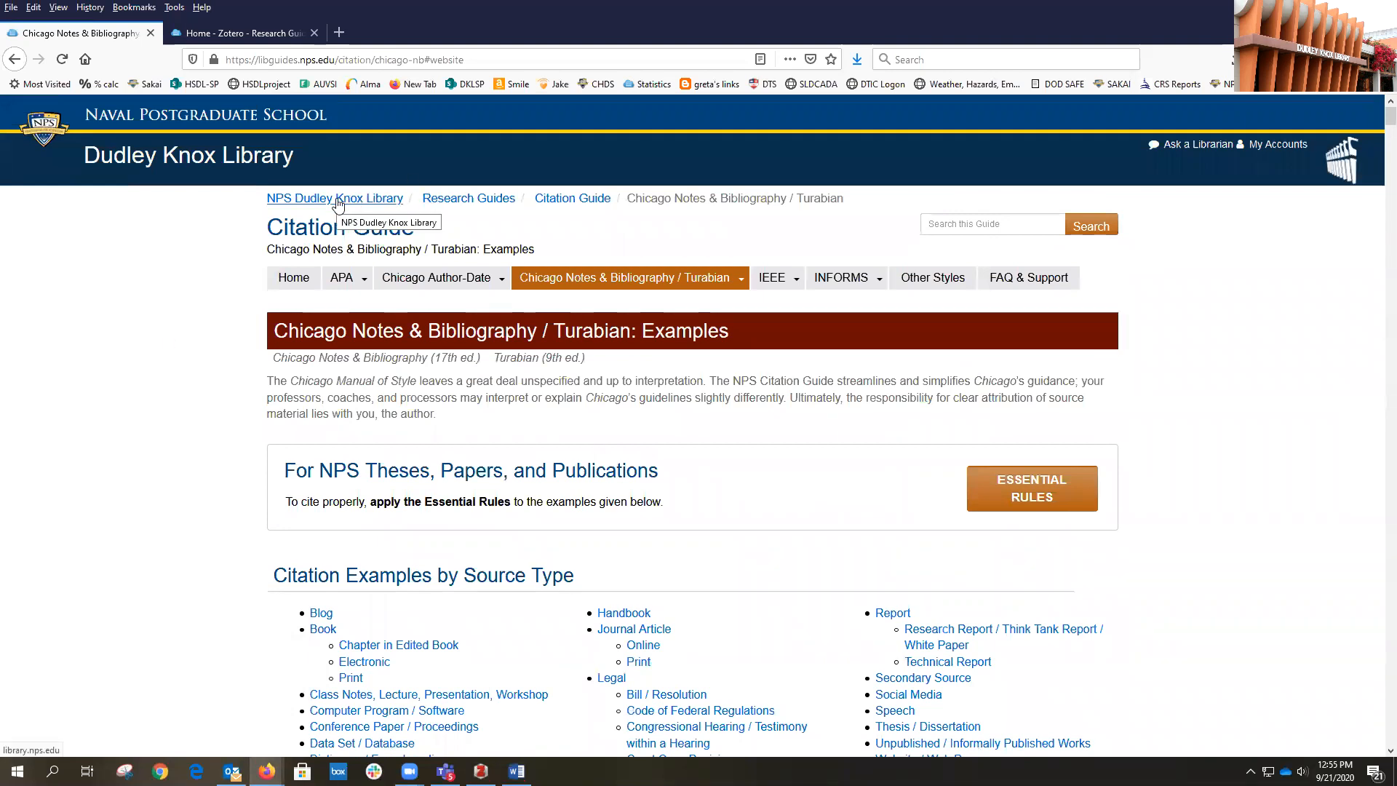
Open the Citation Guide home page and examine the citation styles by department or program.
left_click(577, 197)
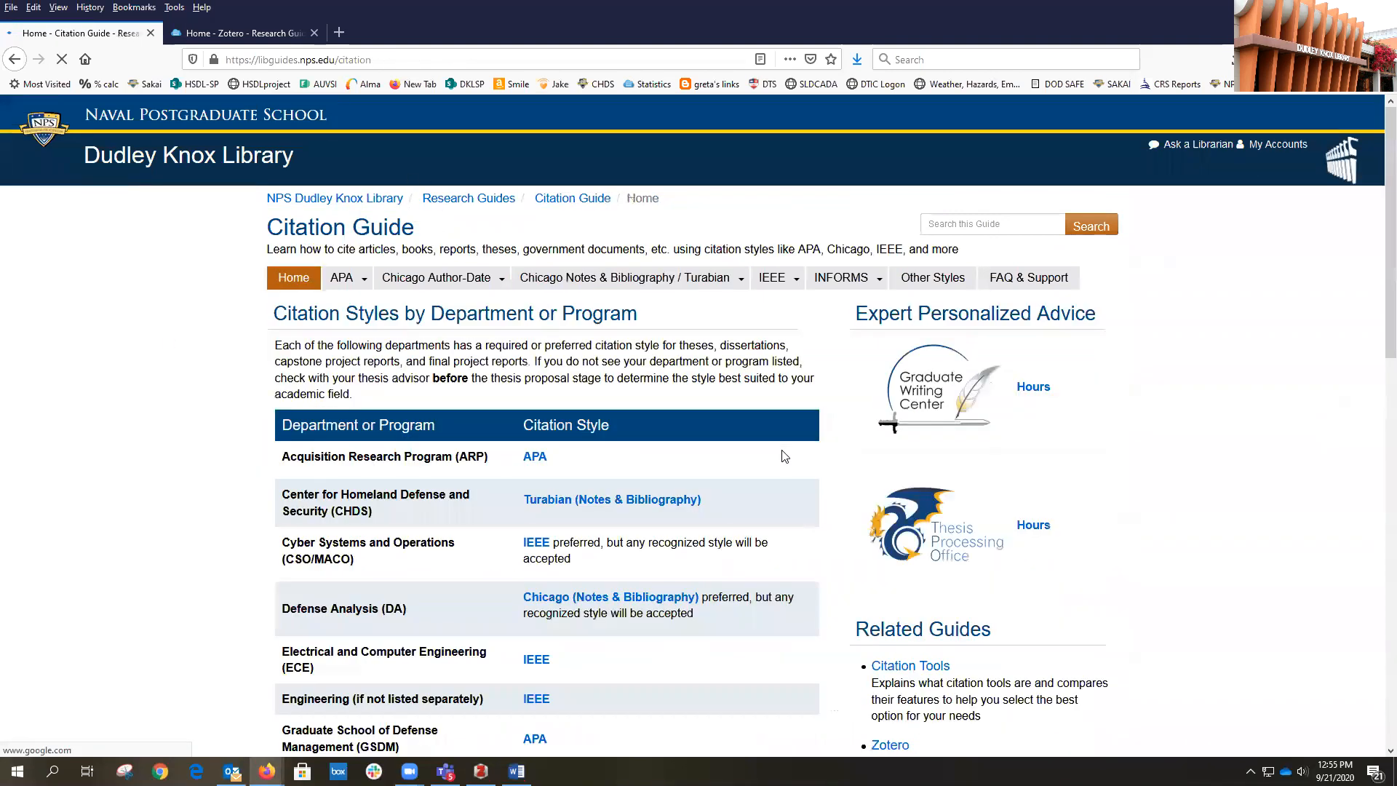
scroll(782, 453, "down", 3)
scroll(781, 449, "down", 1)
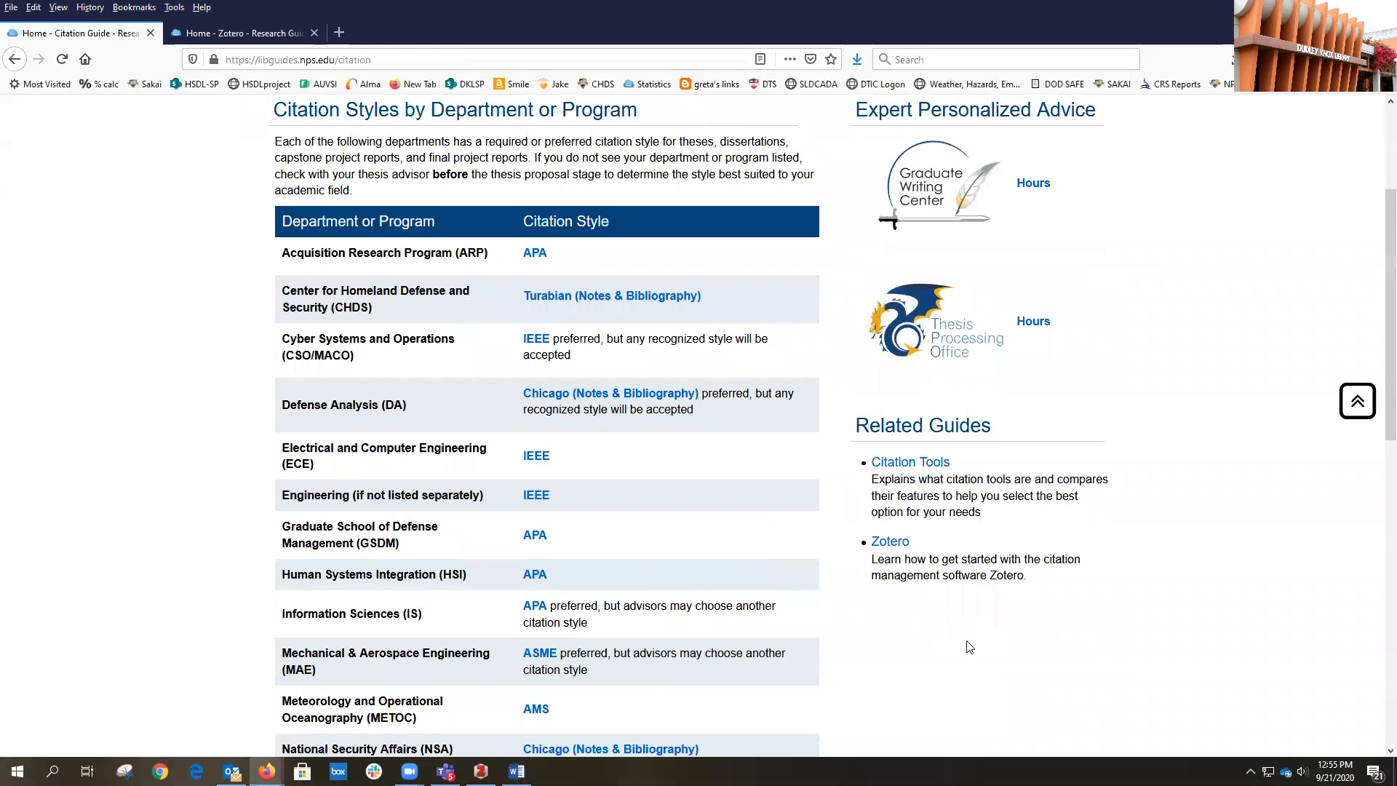
Open the related Zotero guide and review the instructions on its Cite in Word page.
left_click(892, 544)
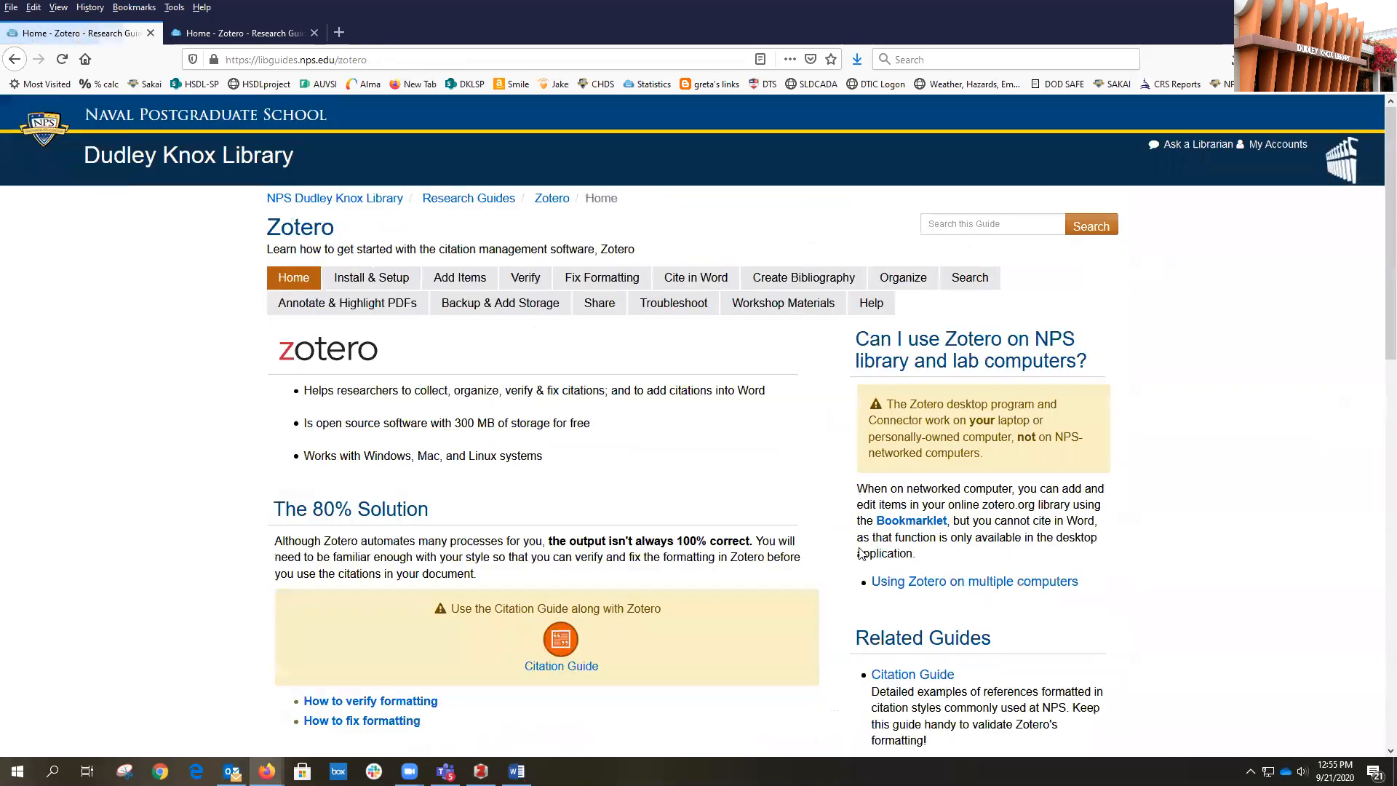
left_click(695, 282)
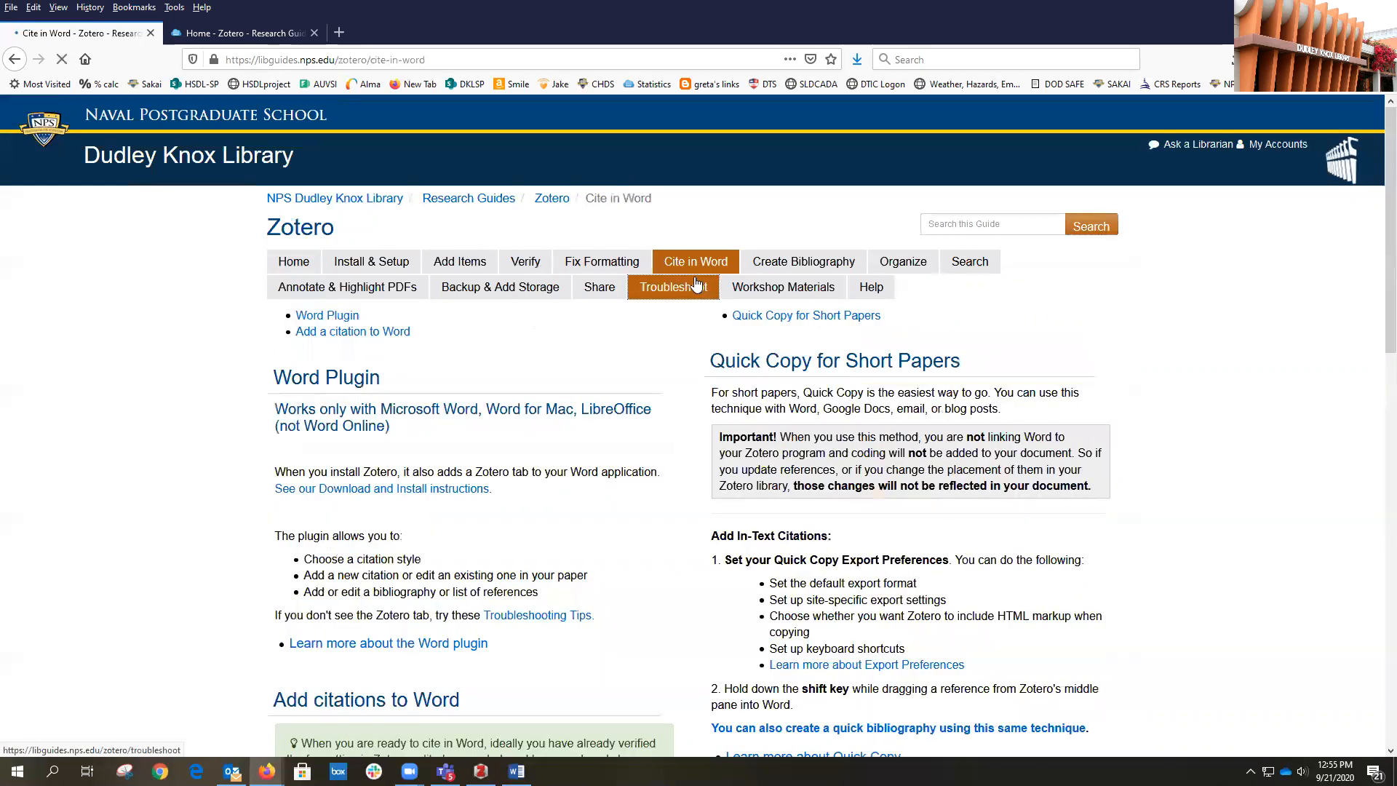
scroll(973, 472, "down", 6)
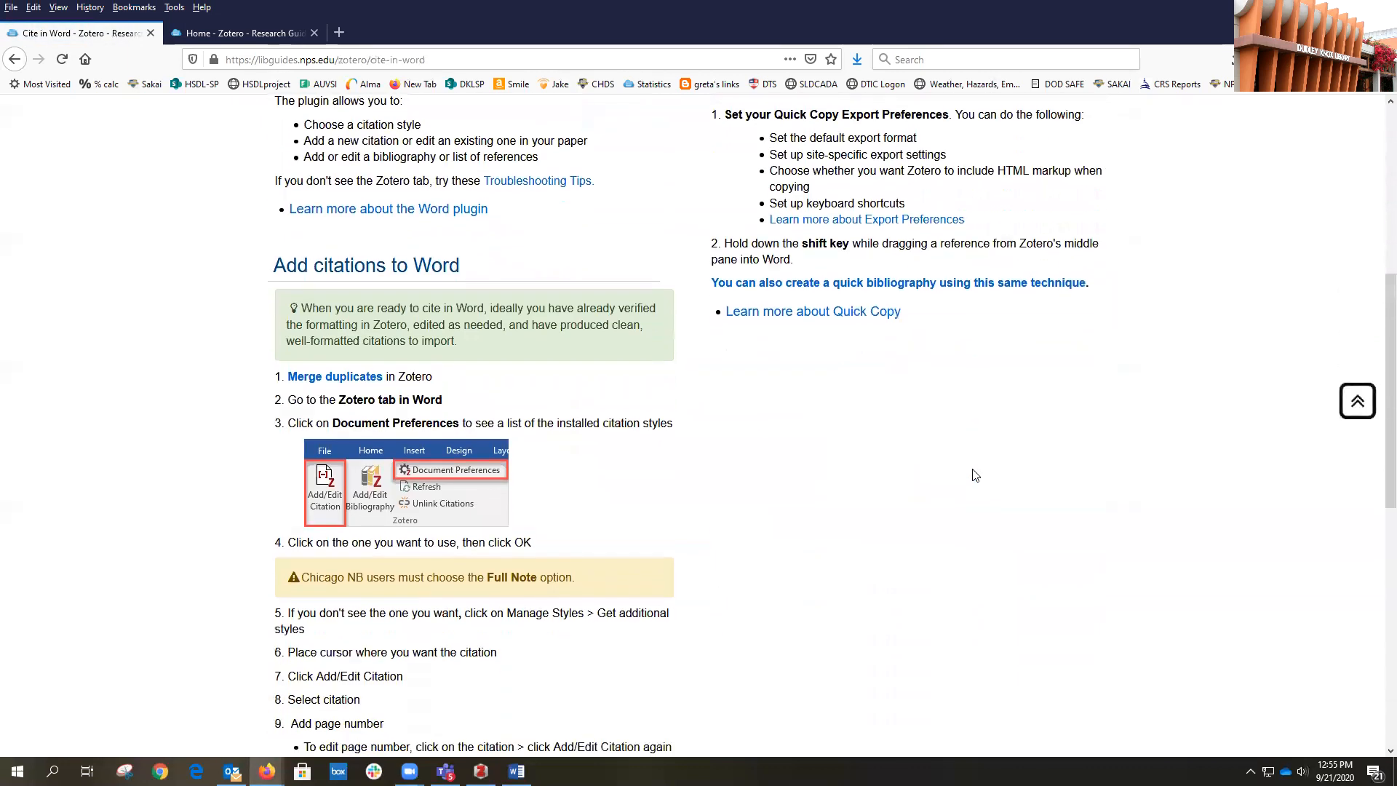
scroll(973, 473, "up", 6)
Open the Zotero guide's Fix Formatting page and review the tips for fixing formatting in Chicago NB.
left_click(602, 262)
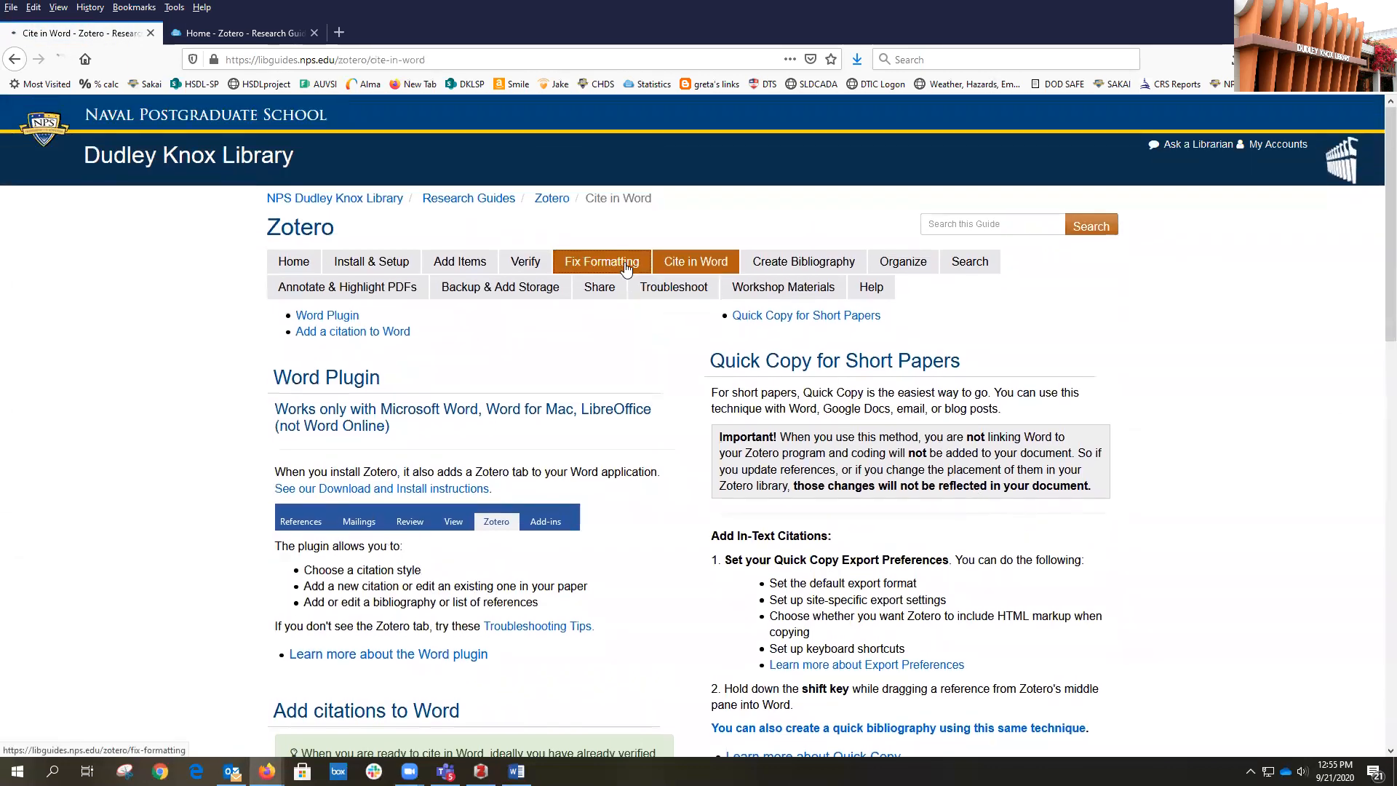
scroll(1237, 456, "down", 3)
scroll(1237, 456, "down", 1)
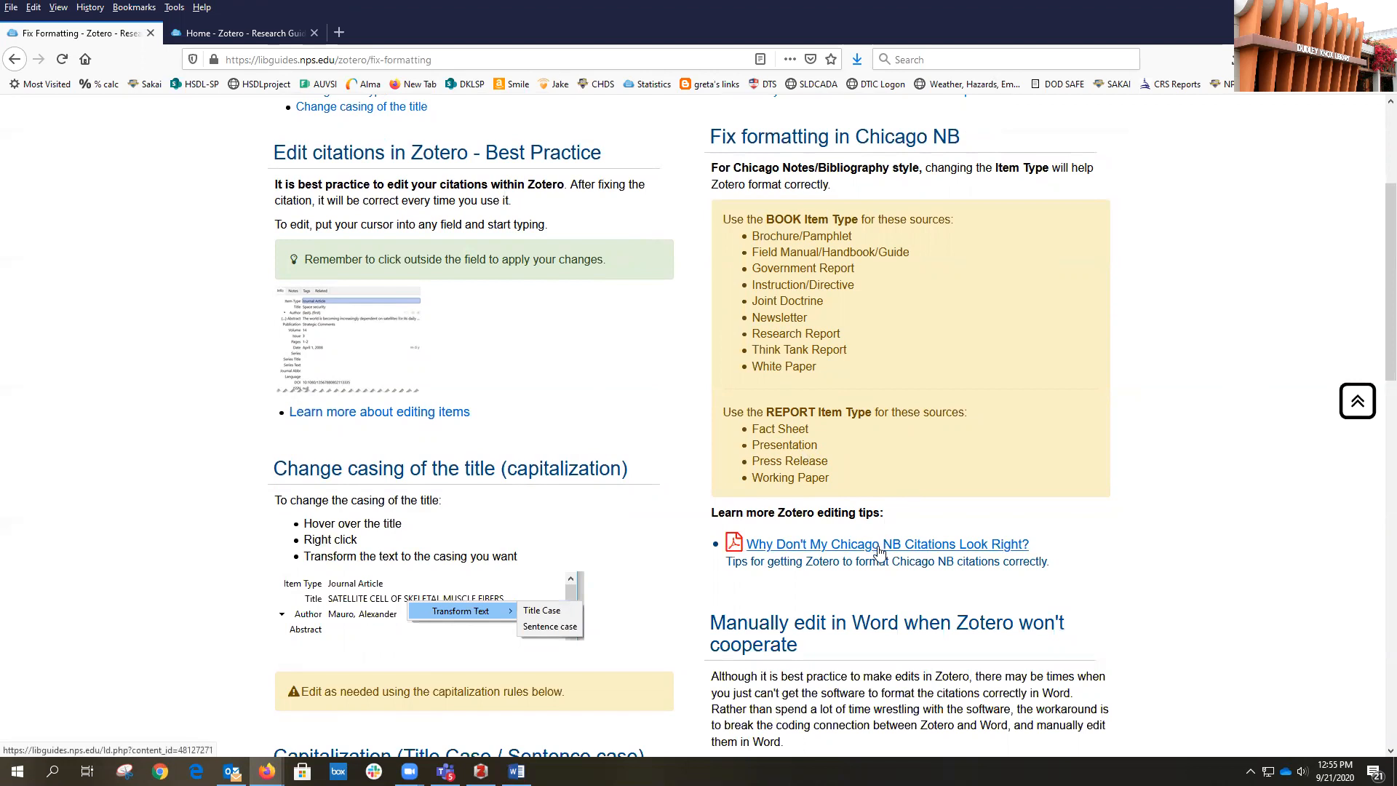
scroll(127, 489, "up", 4)
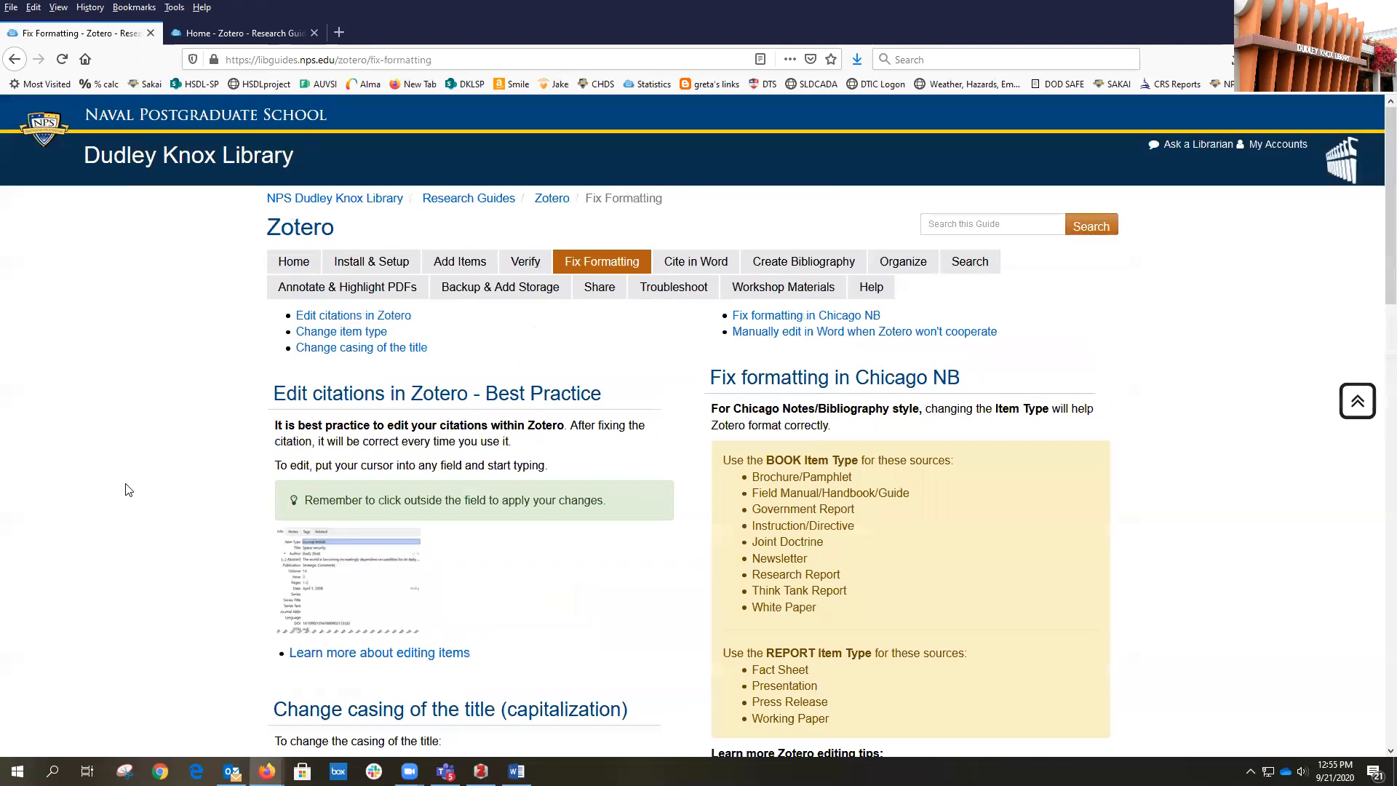